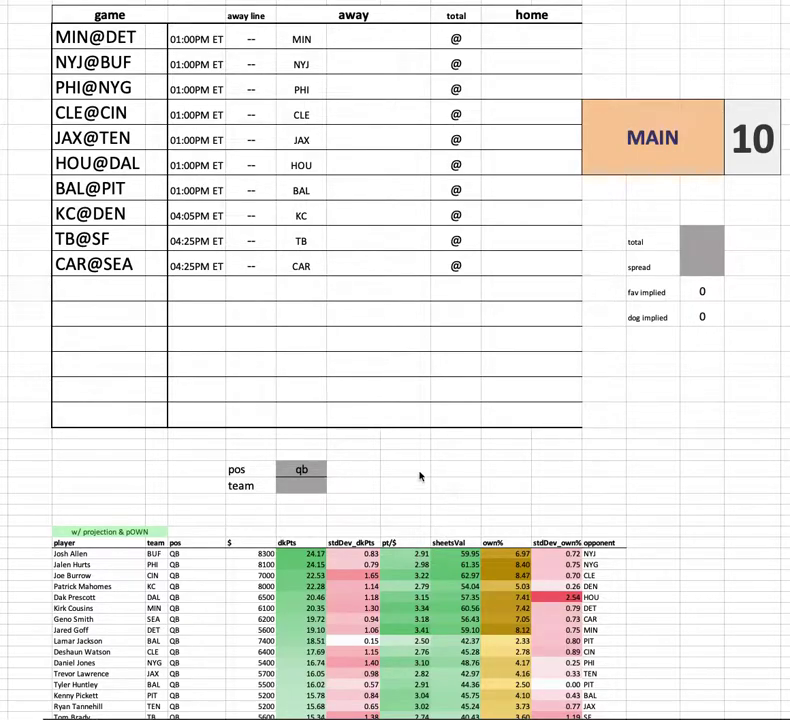
Examine the quarterback table's own% and dkPts columns, plus the rows for Lamar Jackson, Tyler Huntley and Kenny Pickett
scroll(455, 469, down, 5)
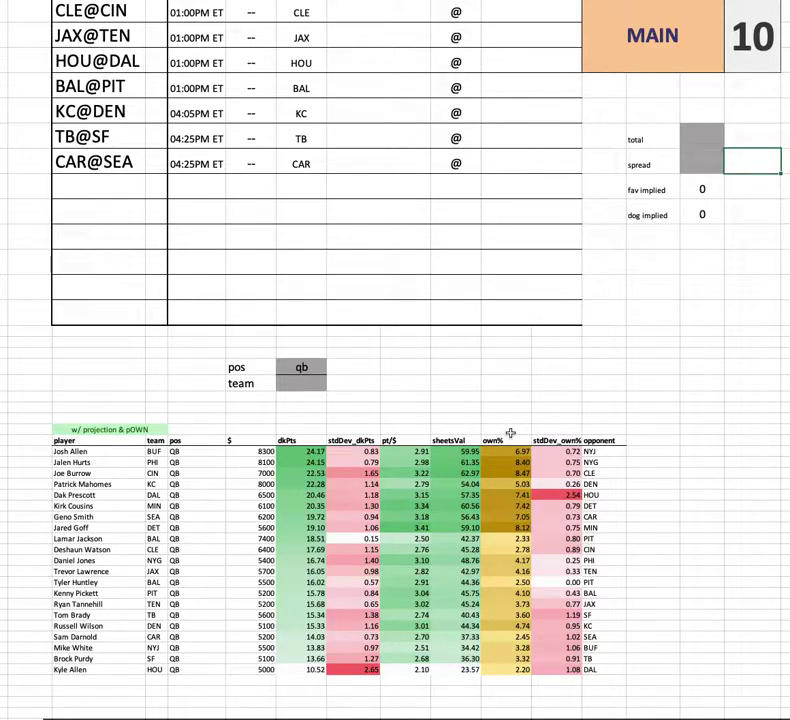
drag(510, 432, 521, 666)
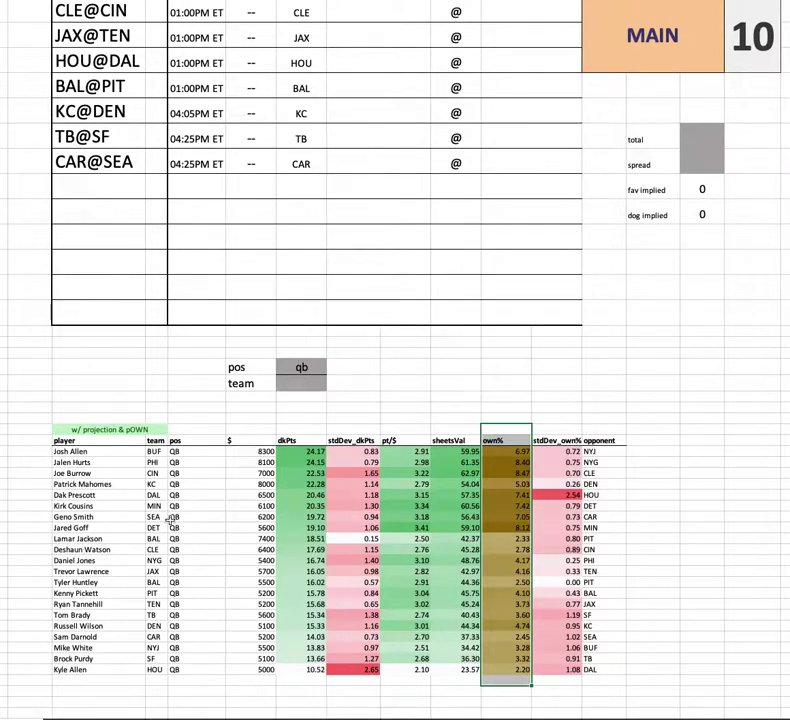
drag(310, 690, 300, 430)
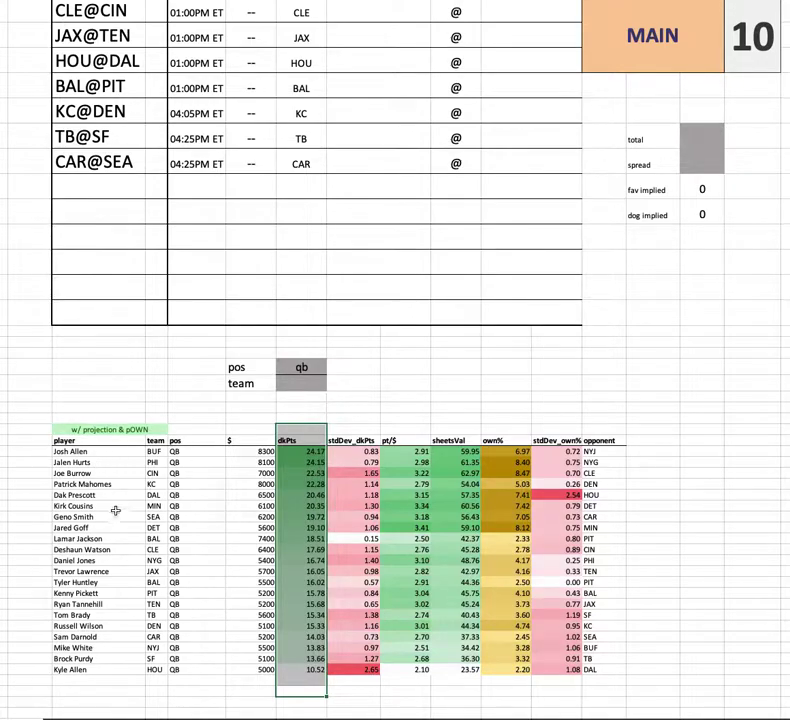
drag(100, 669, 605, 540)
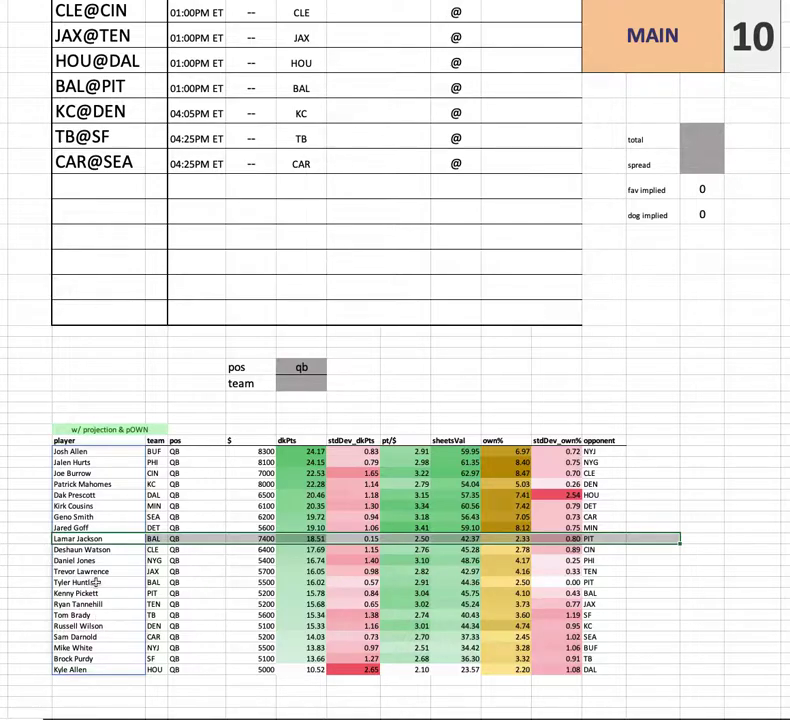
drag(155, 582, 155, 593)
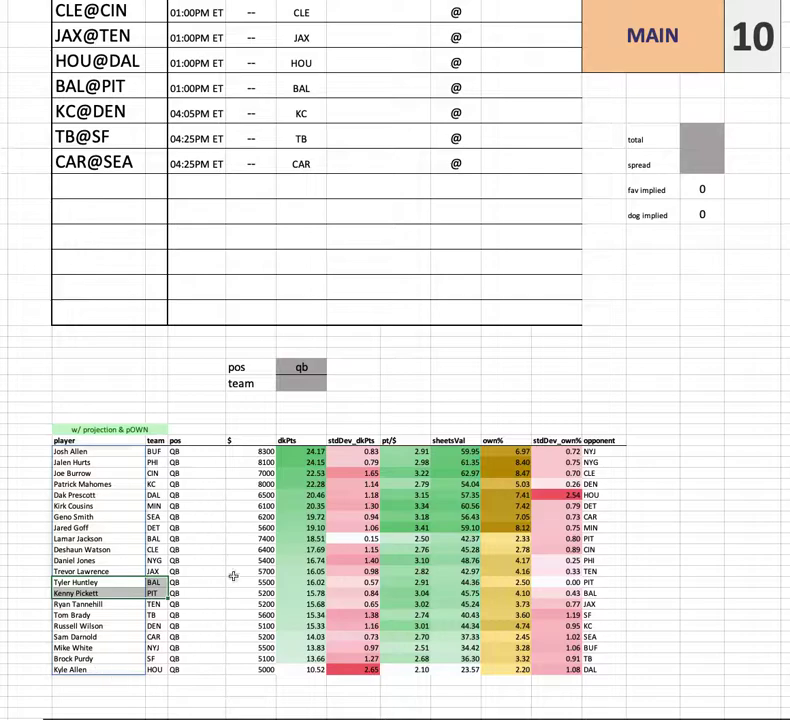
click(676, 562)
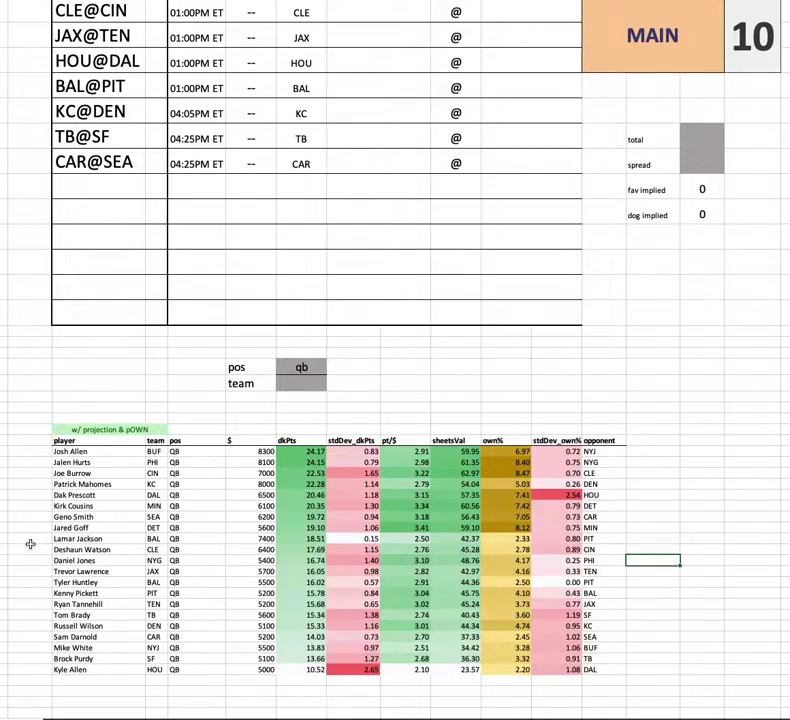
Filter the player table to team min and clear the qb position filter so all positions are included
scroll(40, 514, up, 1)
scroll(40, 514, up, 2)
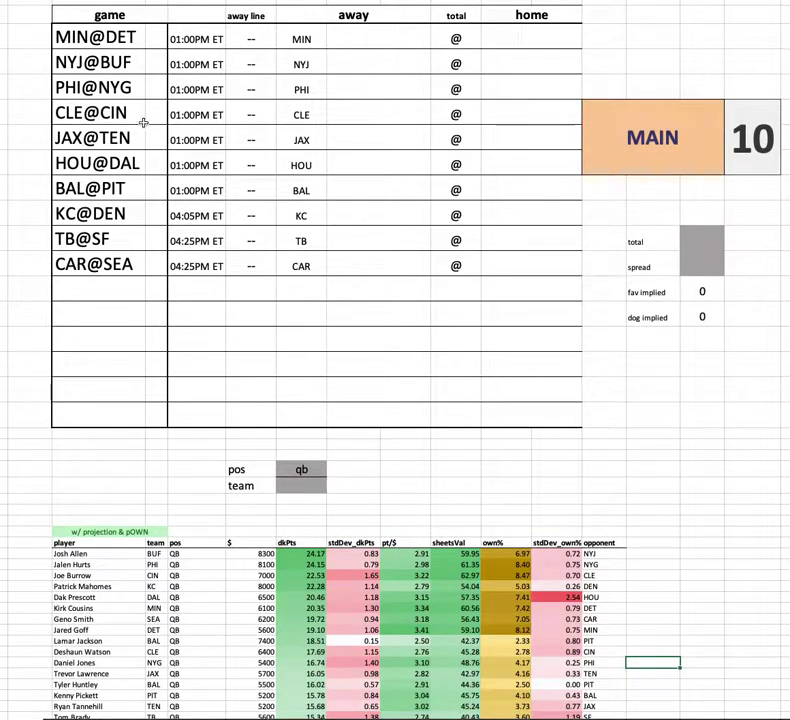
click(308, 487)
text(min)
key(Up)
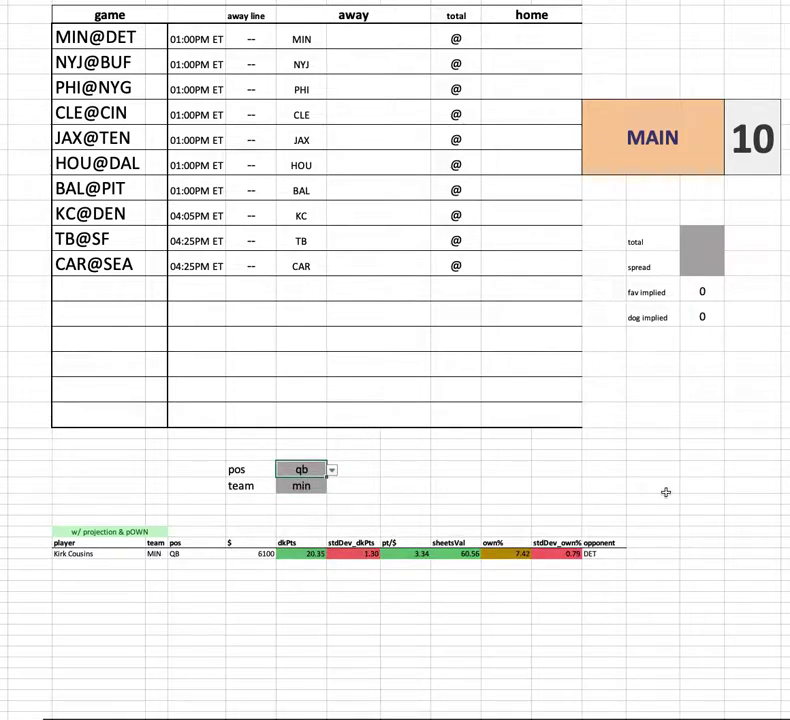
key(Delete)
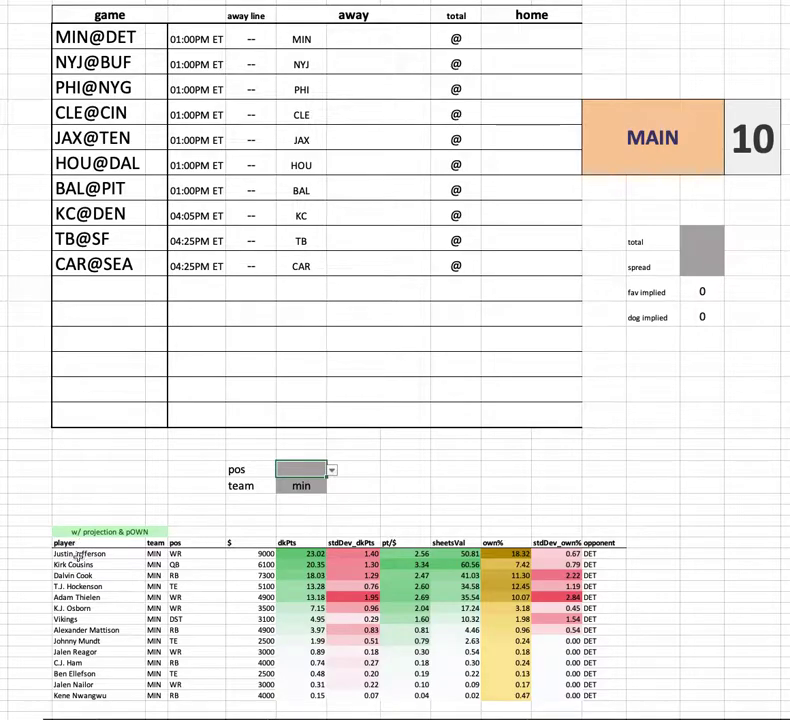
Examine the Minnesota player list, covering the Vikings defense, Justin Jefferson's row, and salary and own% for T.J. Hockenson and Adam Thielen
drag(80, 553, 645, 687)
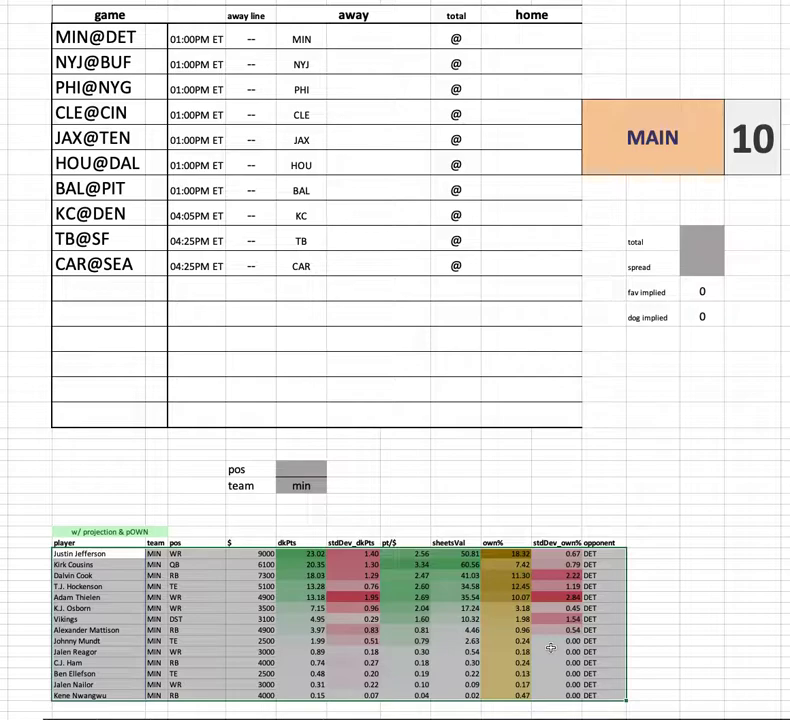
drag(97, 617, 648, 622)
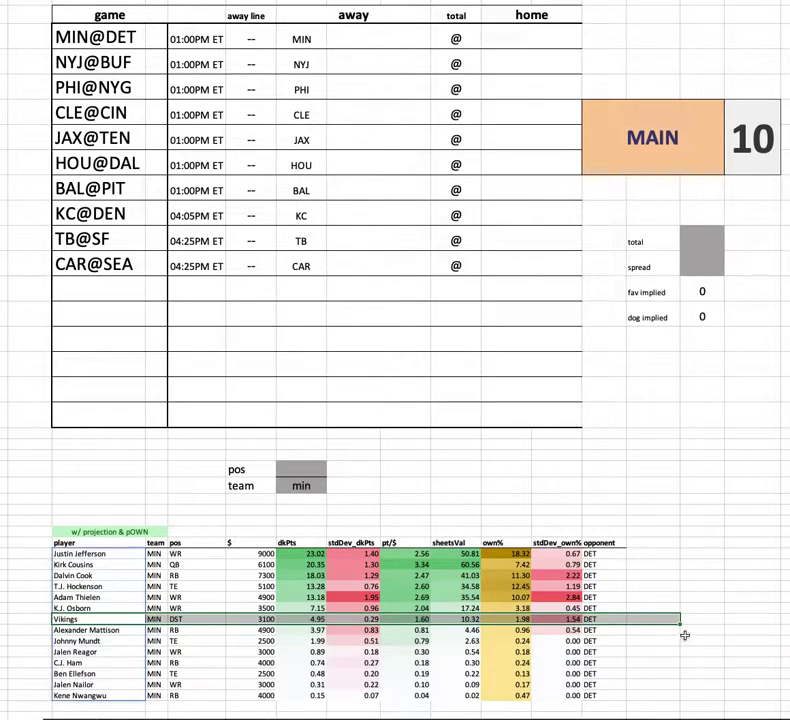
click(244, 619)
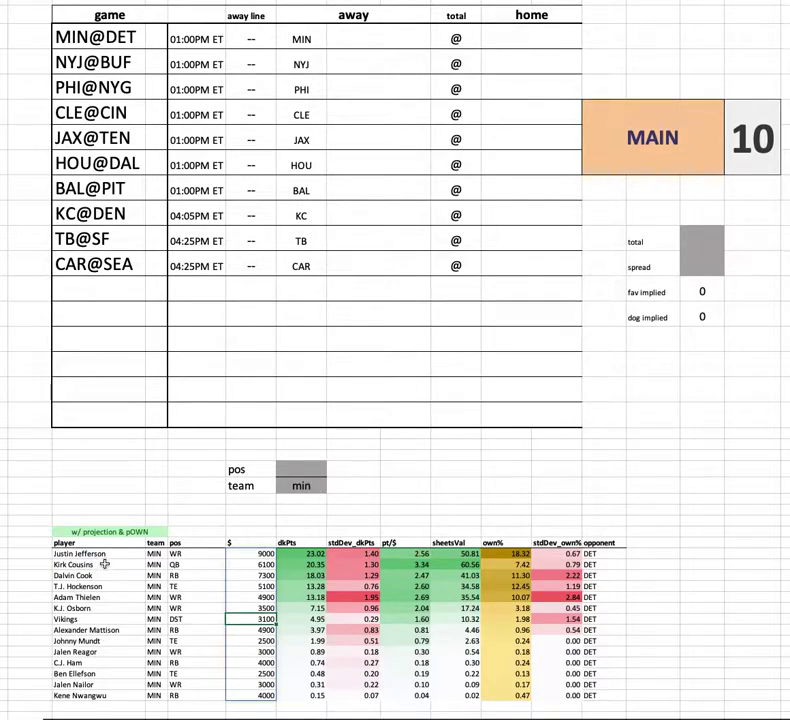
drag(110, 556, 605, 552)
click(522, 553)
key(ctrl+shift+Down)
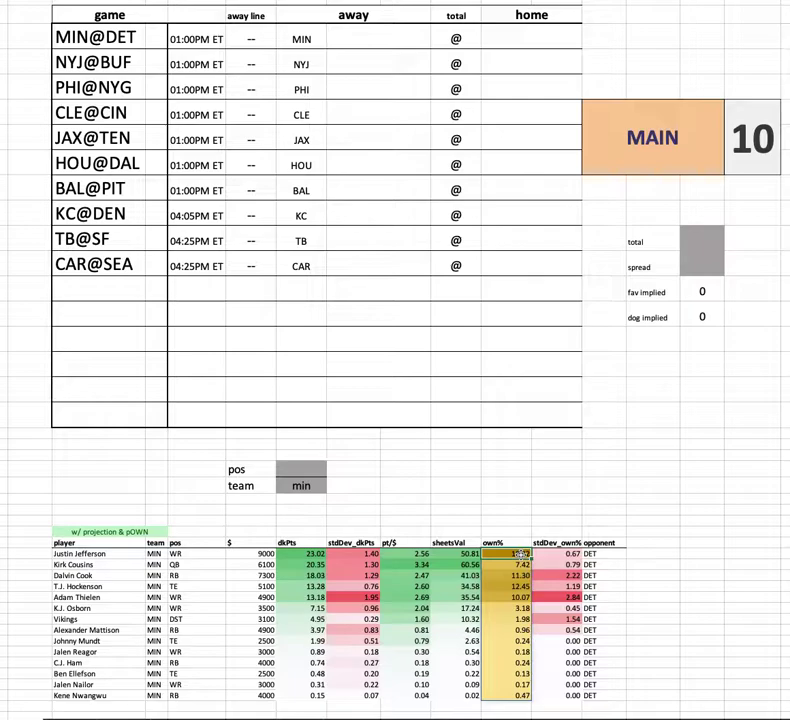
click(262, 586)
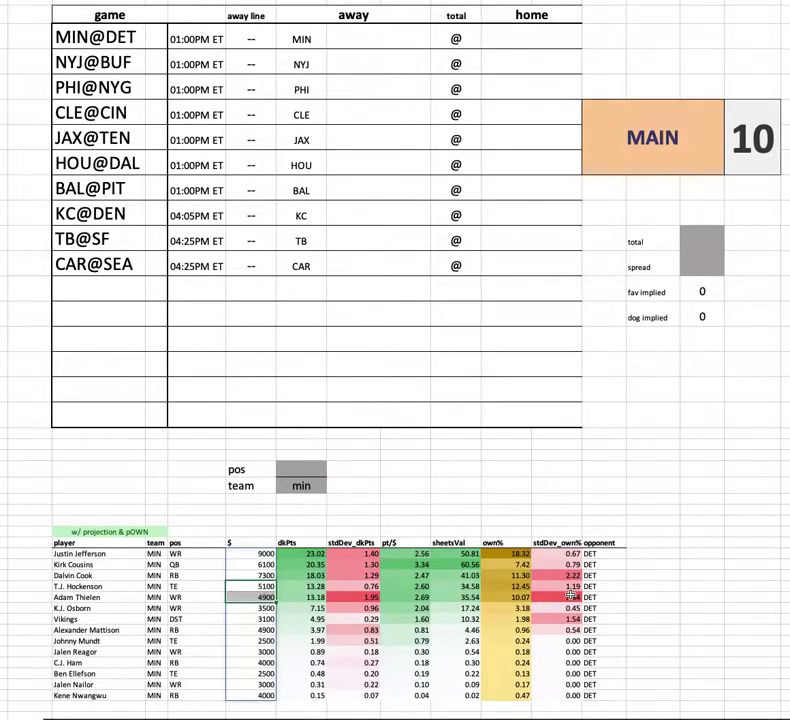
click(507, 586)
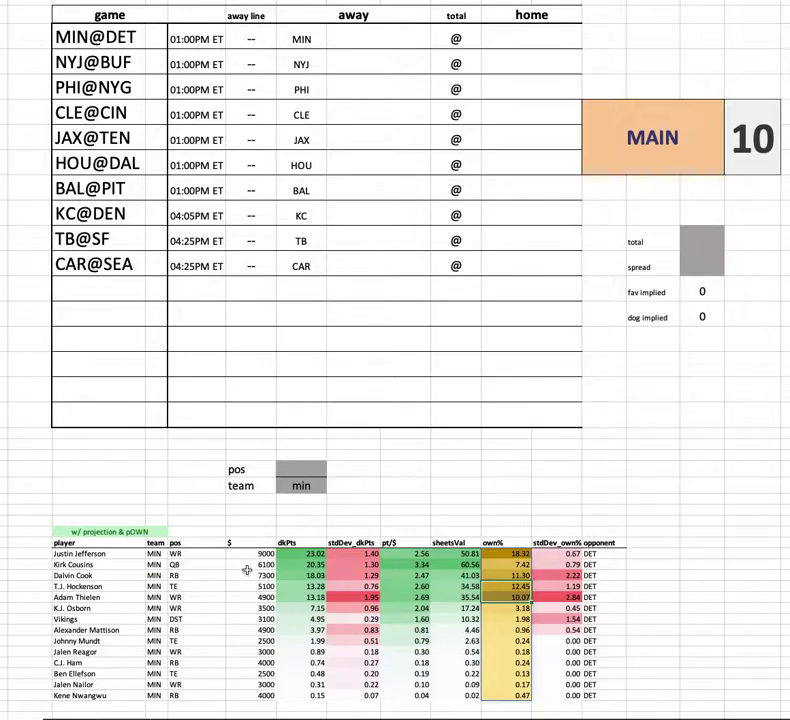
Examine the Minnesota rows for Kirk Cousins, K.J. Osborn and Dalvin Cook, including the quarterback's and running back's own%
click(505, 566)
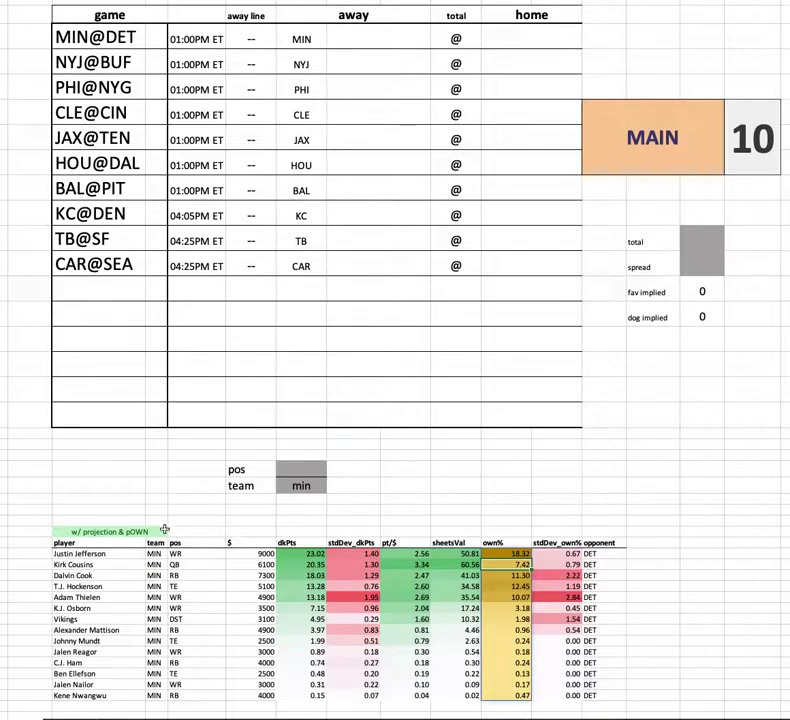
drag(103, 567, 585, 568)
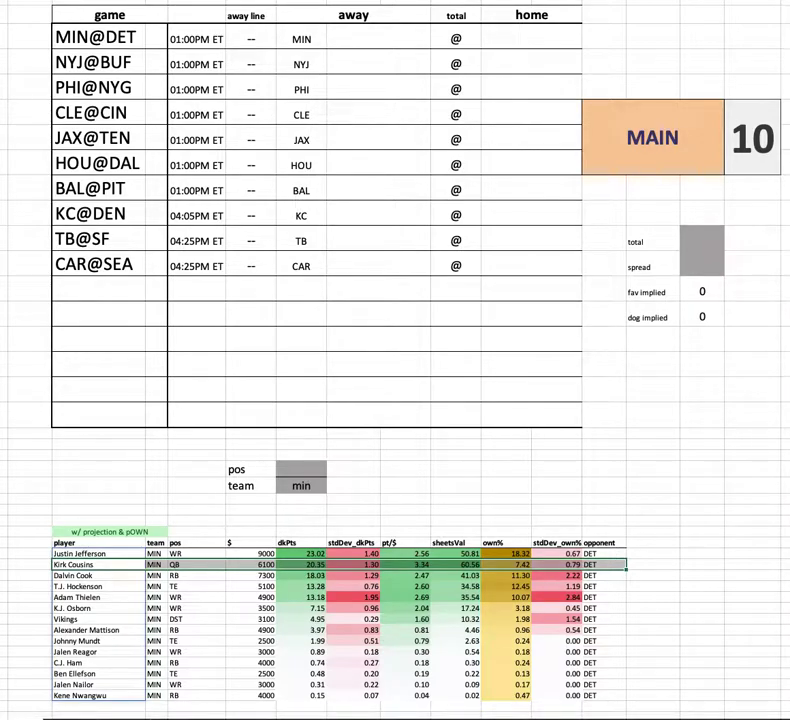
click(465, 37)
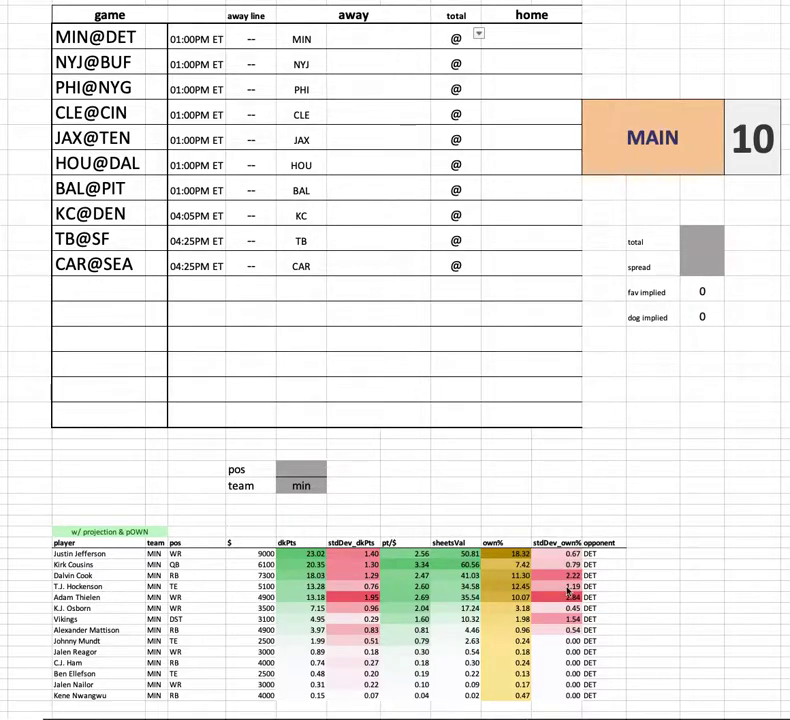
drag(301, 598, 275, 595)
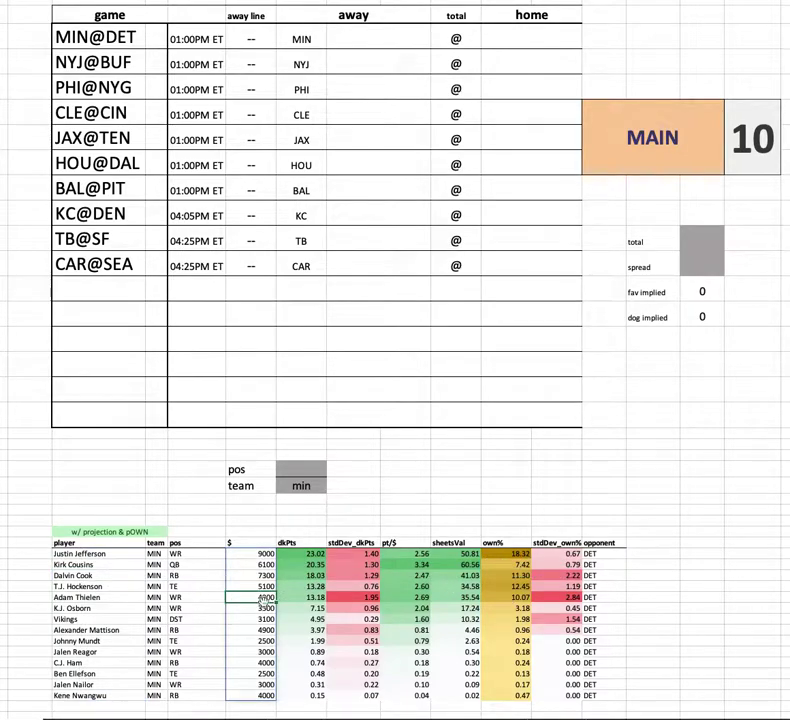
click(105, 609)
drag(105, 609, 618, 611)
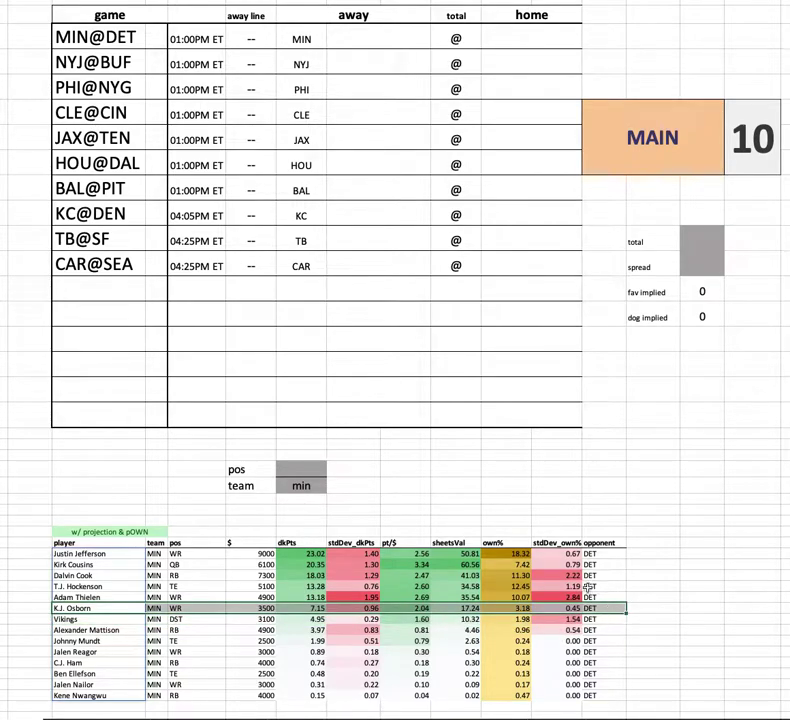
drag(118, 575, 680, 573)
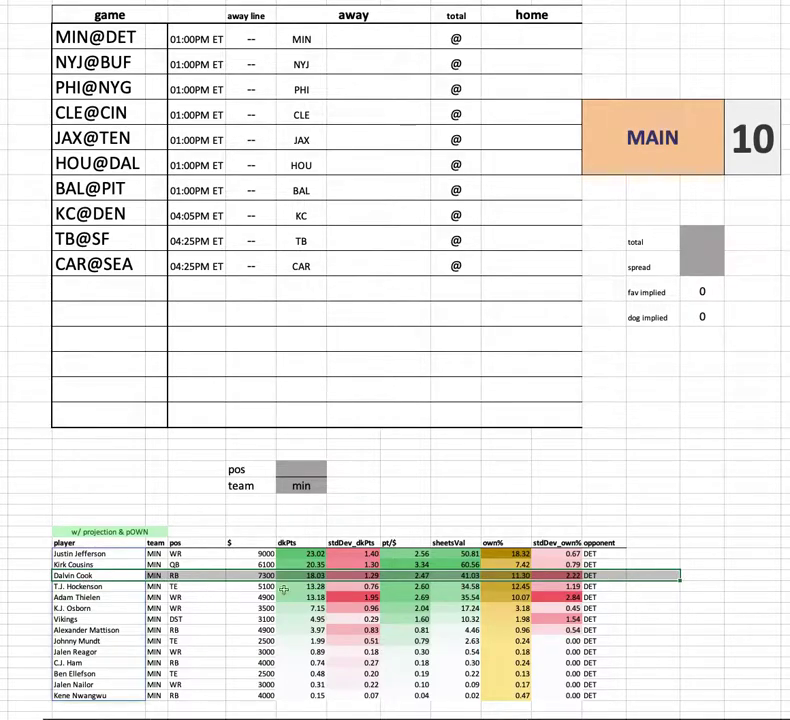
click(521, 576)
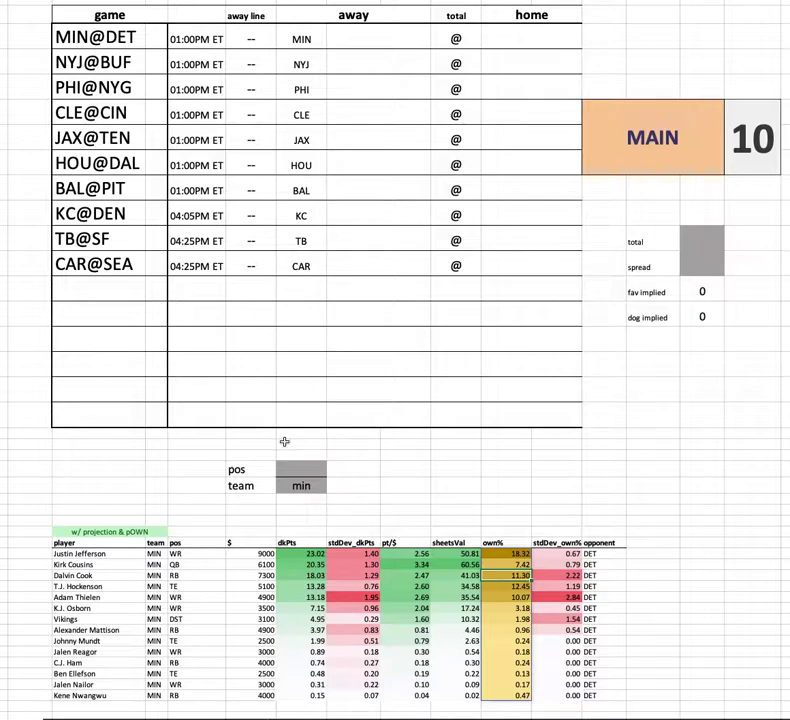
Change the player table's team filter to det
click(301, 485)
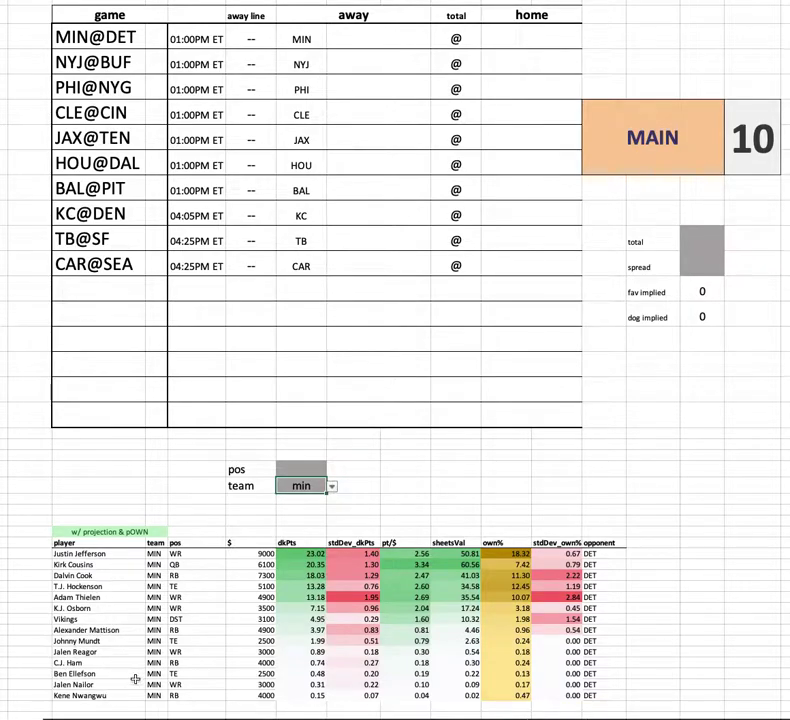
text(det)
key(Return)
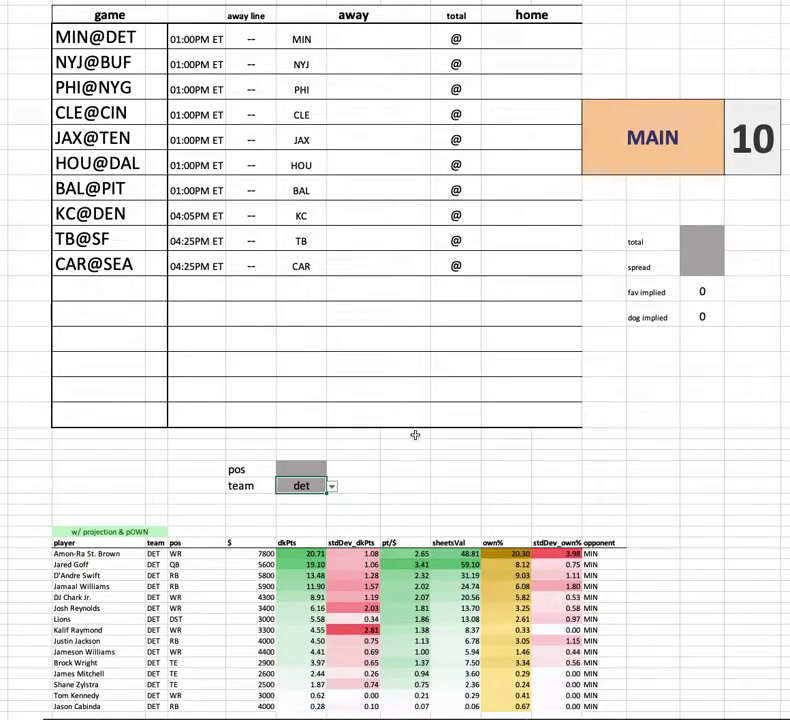
Examine Detroit's salaries, projections and own%, focusing on Amon-Ra St. Brown, Jared Goff, Jameson Williams, DJ Chark Jr., Kalif Raymond and D'Andre Swift
scroll(415, 435, down, 1)
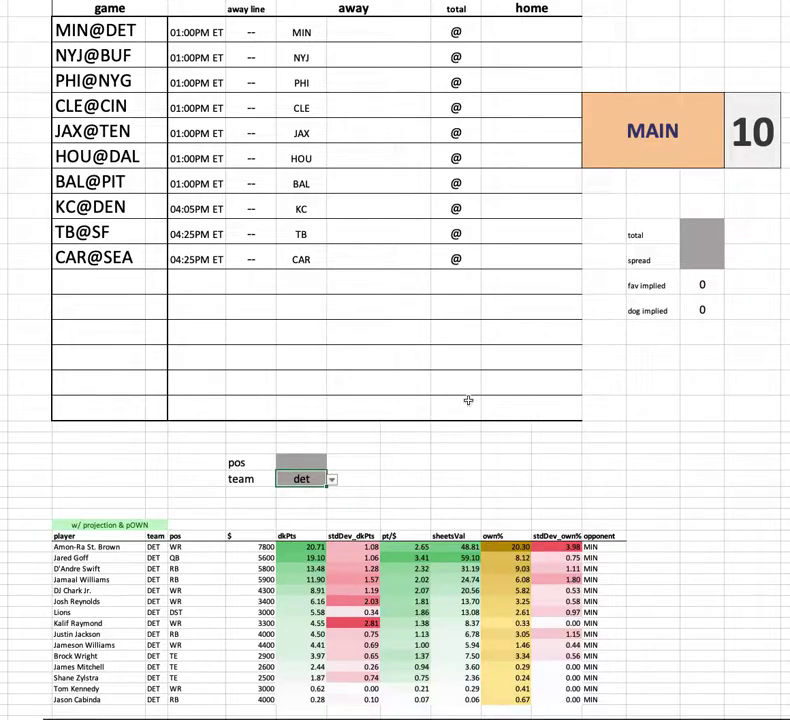
drag(252, 547, 524, 561)
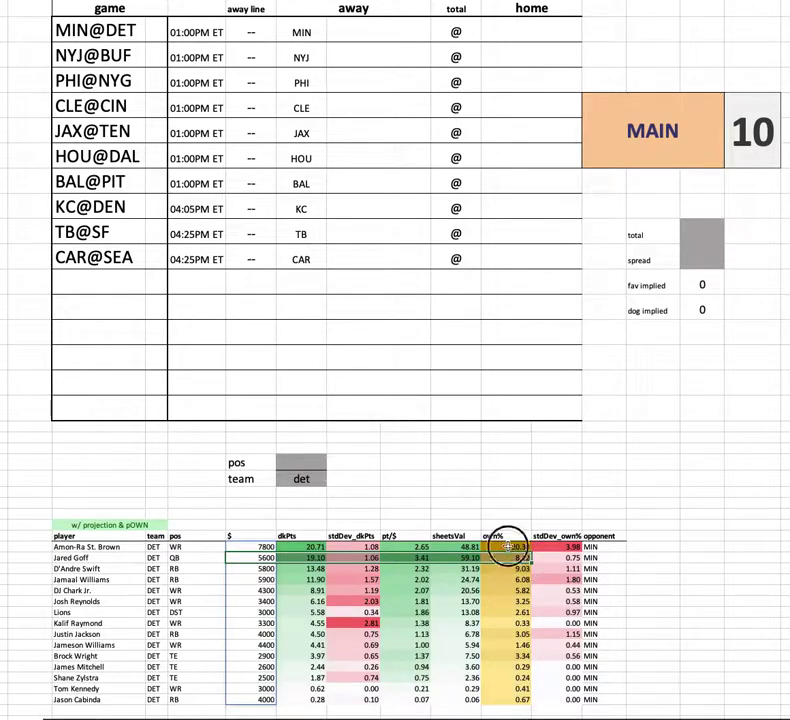
click(508, 547)
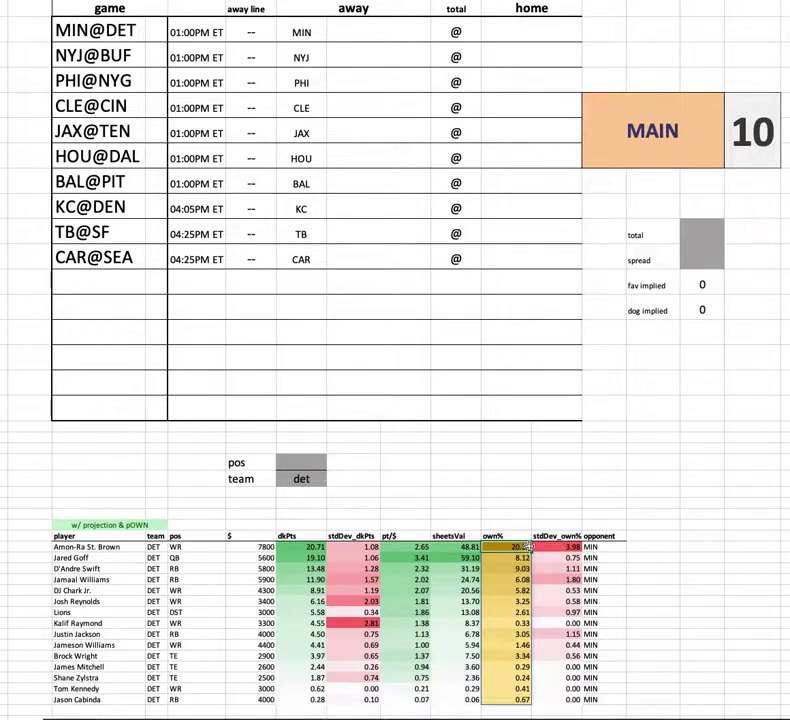
drag(261, 557, 510, 689)
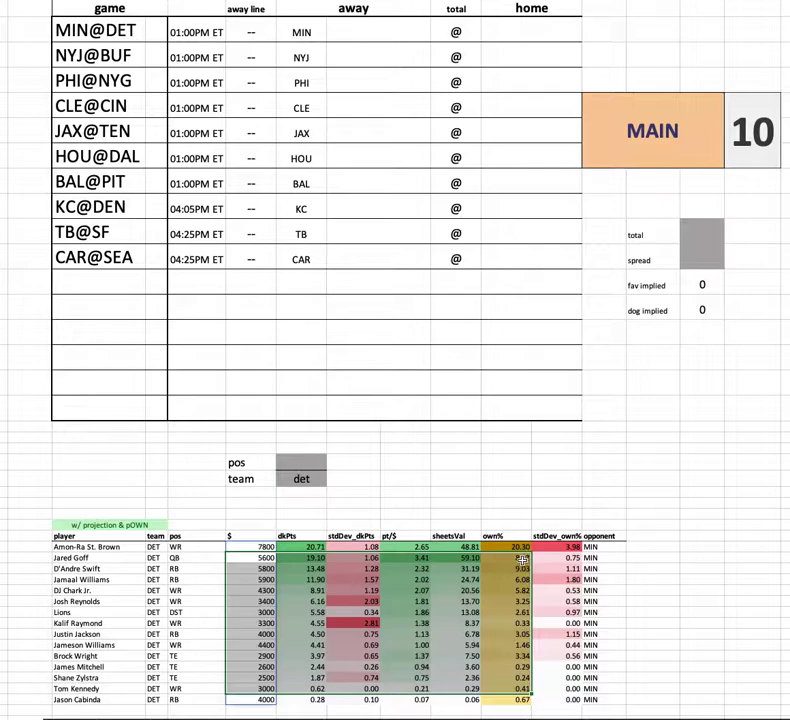
drag(521, 562, 518, 548)
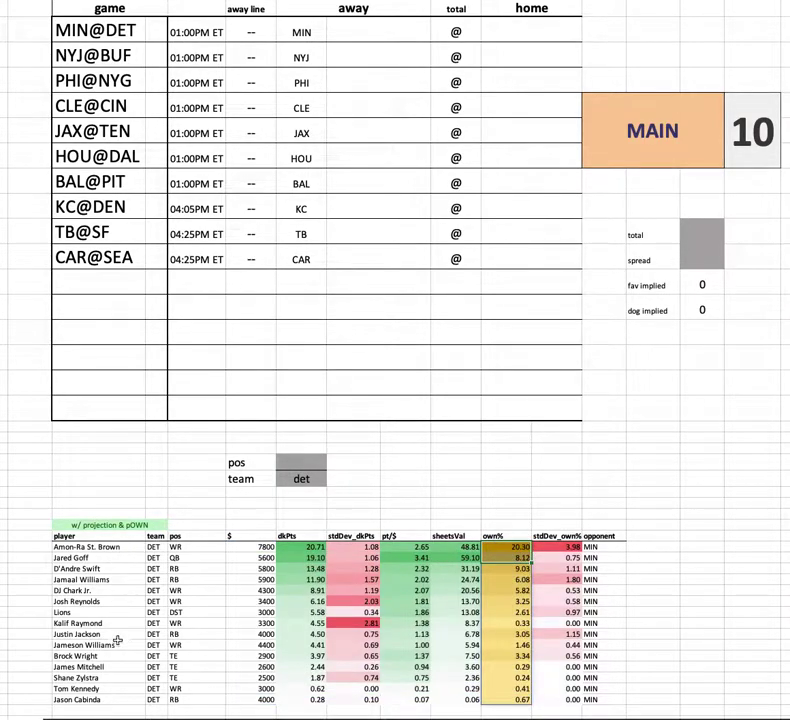
drag(109, 648, 676, 648)
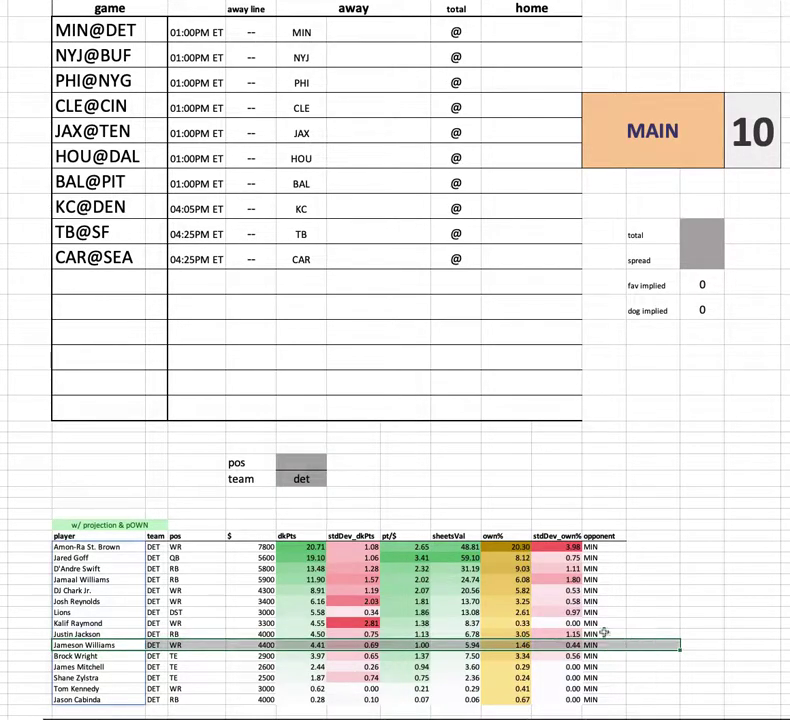
click(93, 590)
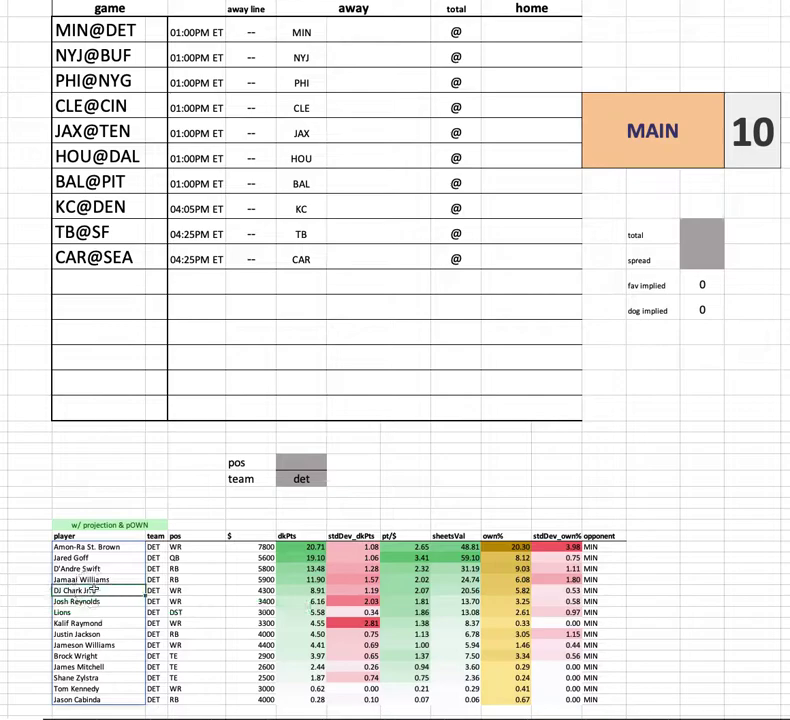
drag(99, 622, 621, 624)
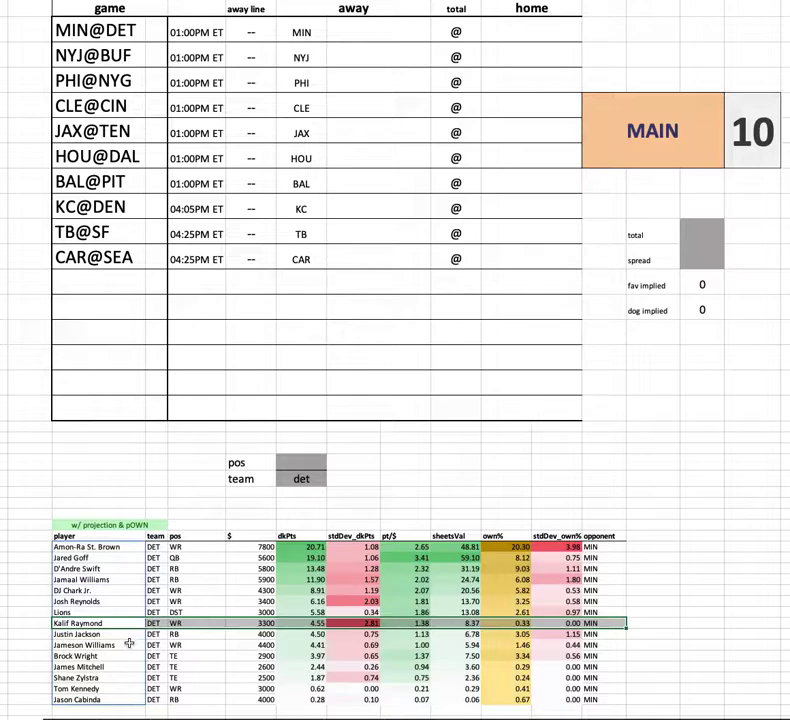
click(506, 622)
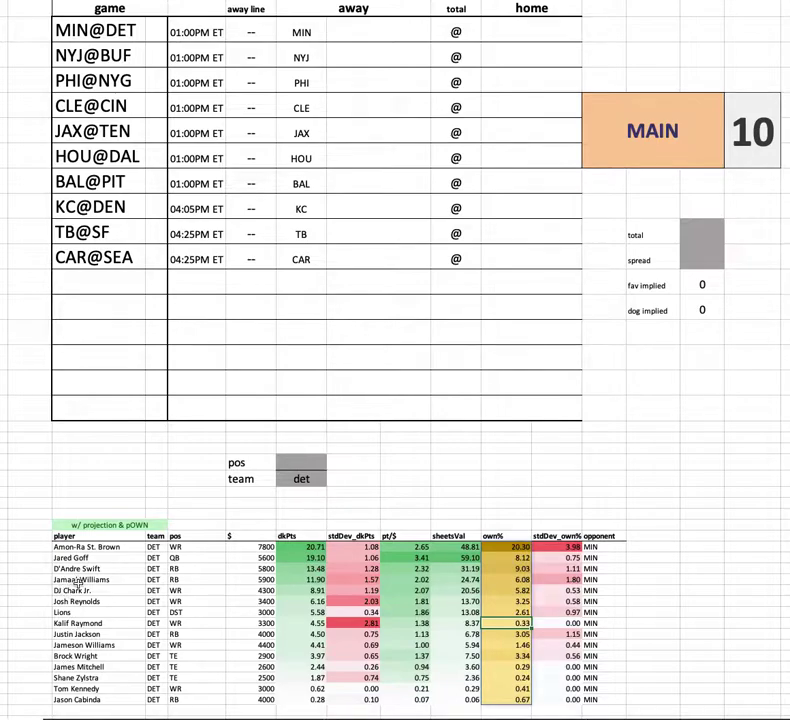
drag(80, 568, 660, 568)
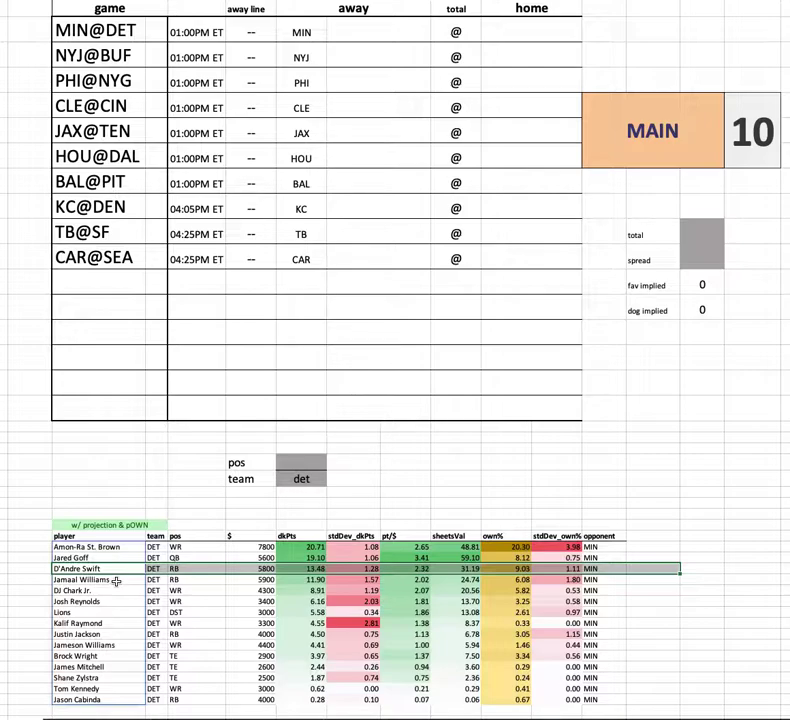
click(258, 567)
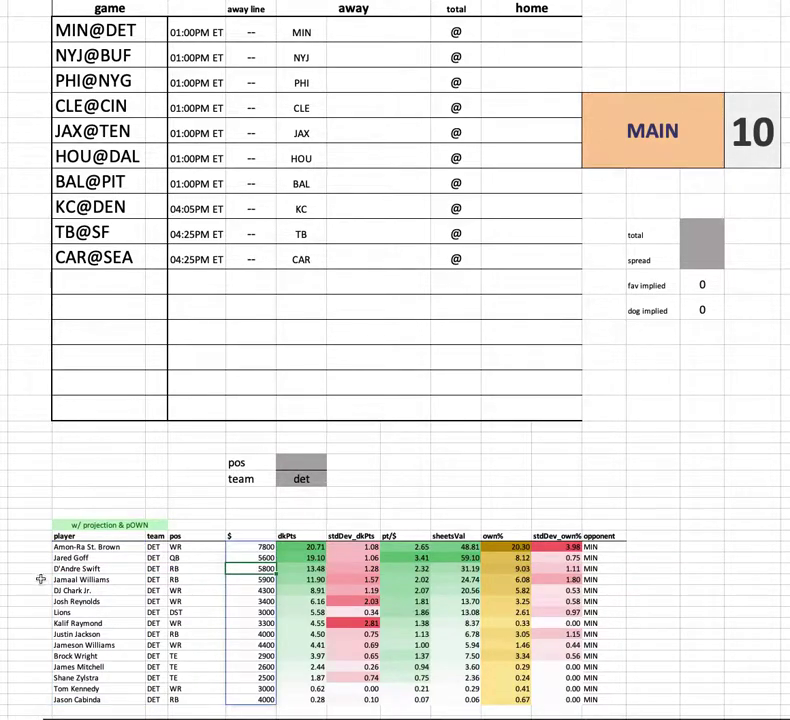
Compare the Detroit rows for D'Andre Swift and Jamaal Williams, including their salaries and Swift's pt/$ and sheetsVal
click(240, 571)
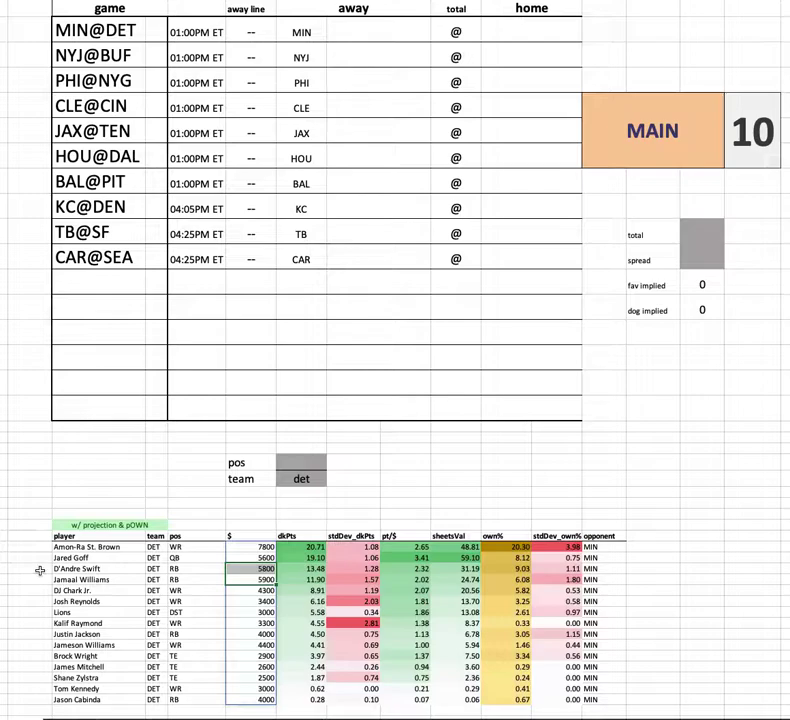
drag(38, 565, 575, 582)
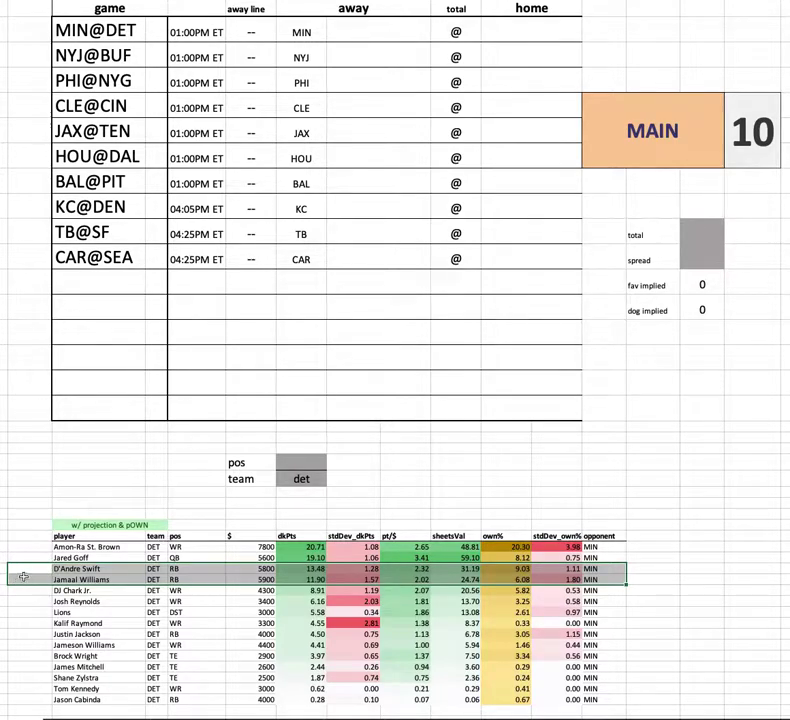
click(87, 579)
drag(87, 579, 639, 582)
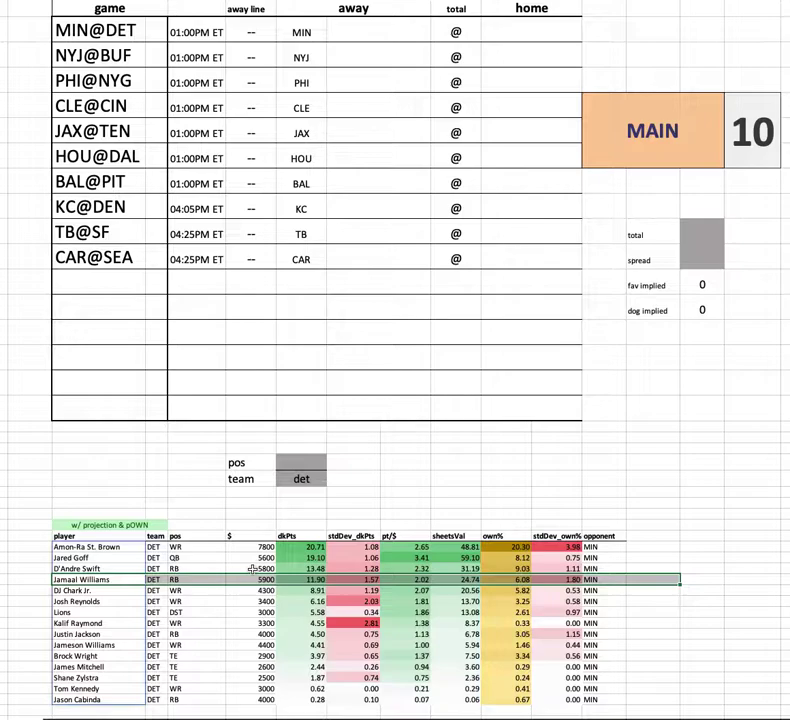
drag(253, 568, 632, 566)
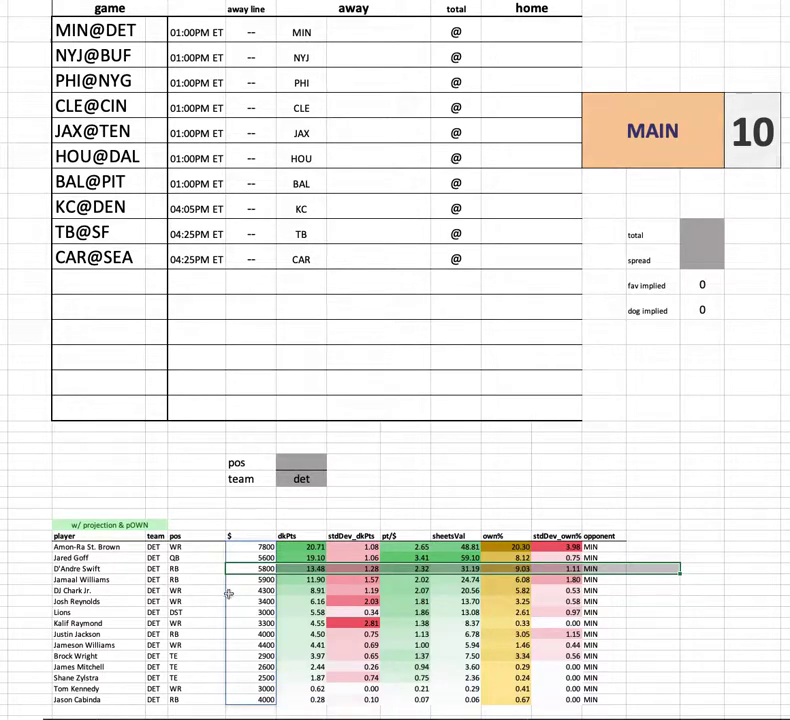
click(415, 569)
drag(448, 568, 460, 568)
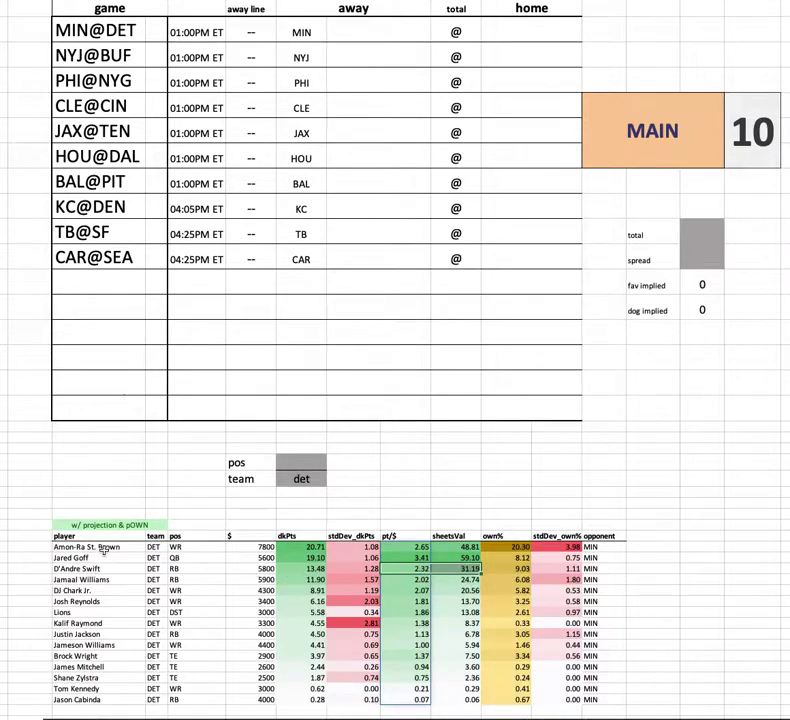
Examine Jared Goff's pt/$ and sheetsVal and the full row for the Lions defense
click(456, 32)
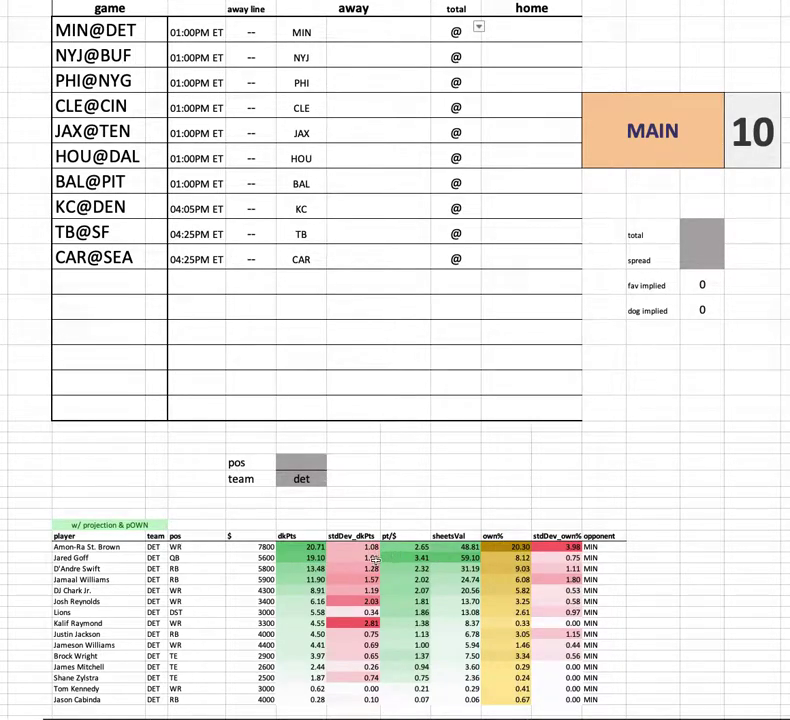
click(416, 557)
drag(416, 557, 455, 555)
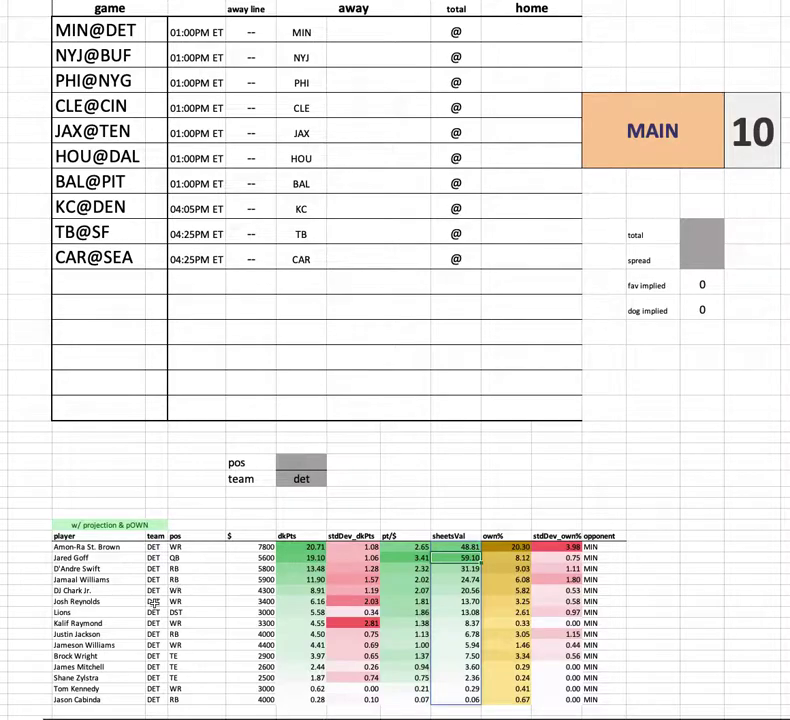
drag(150, 610, 614, 612)
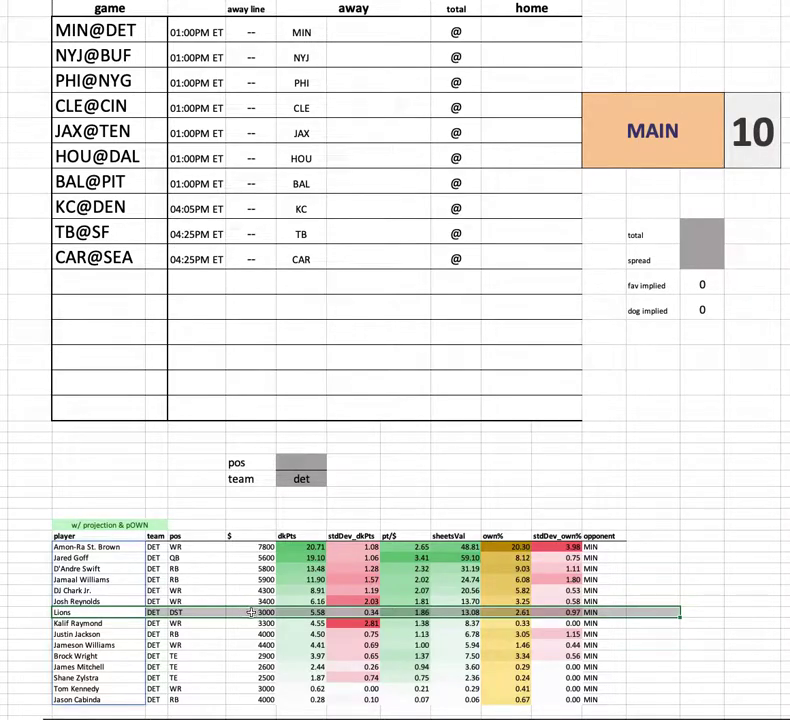
Change the player table's team filter to nyj
click(301, 478)
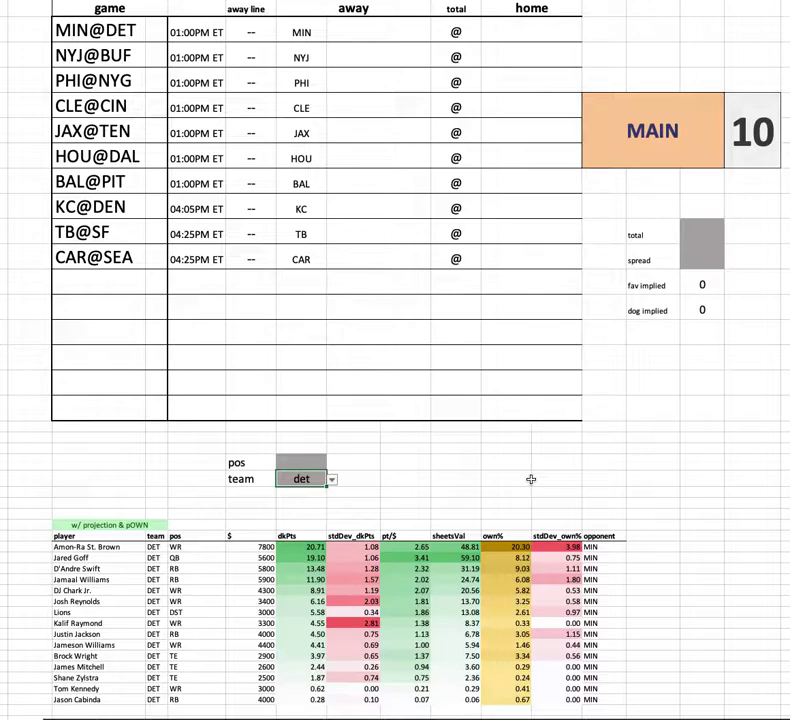
text(nyj)
key(Return)
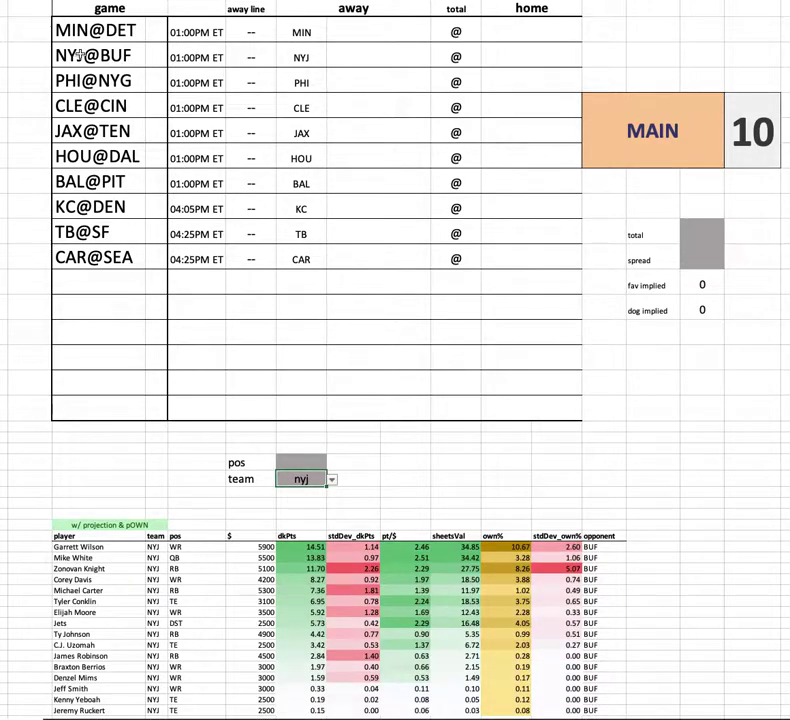
Examine the Jets player list for the NYJ@BUF game, focusing on the Garrett Wilson and Mike White rows and Wilson's salary
scroll(344, 410, down, 1)
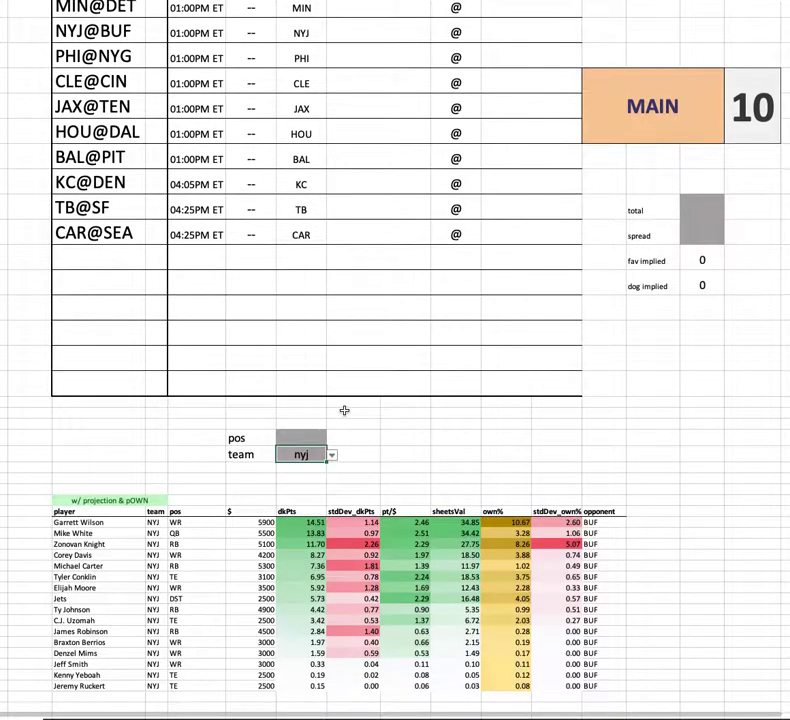
scroll(326, 339, up, 1)
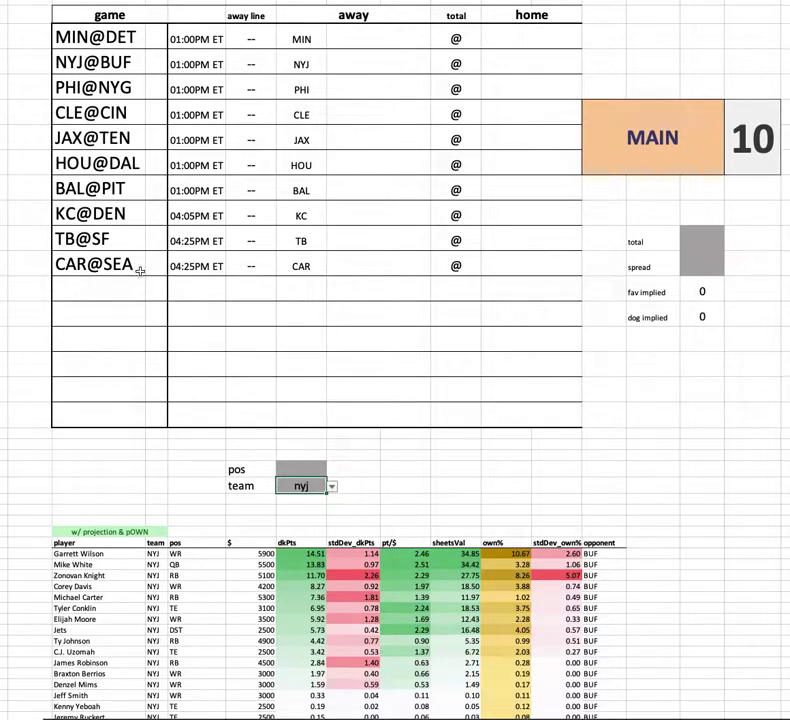
click(82, 62)
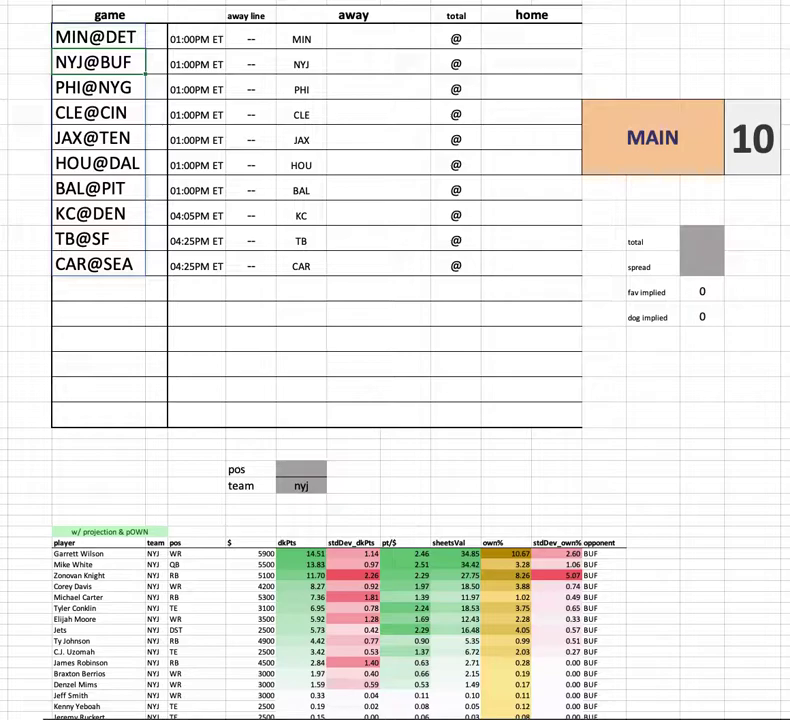
click(90, 553)
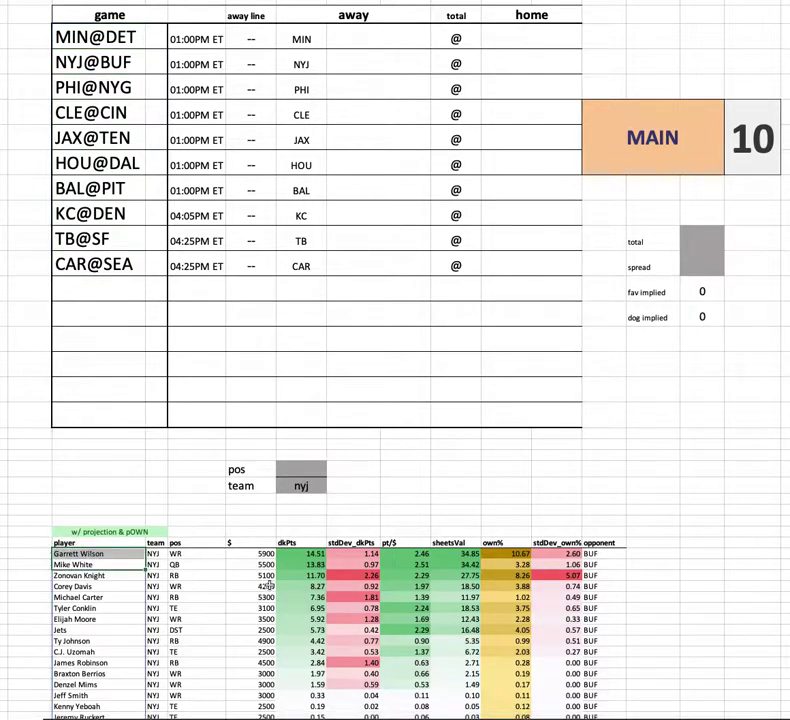
drag(733, 563, 640, 553)
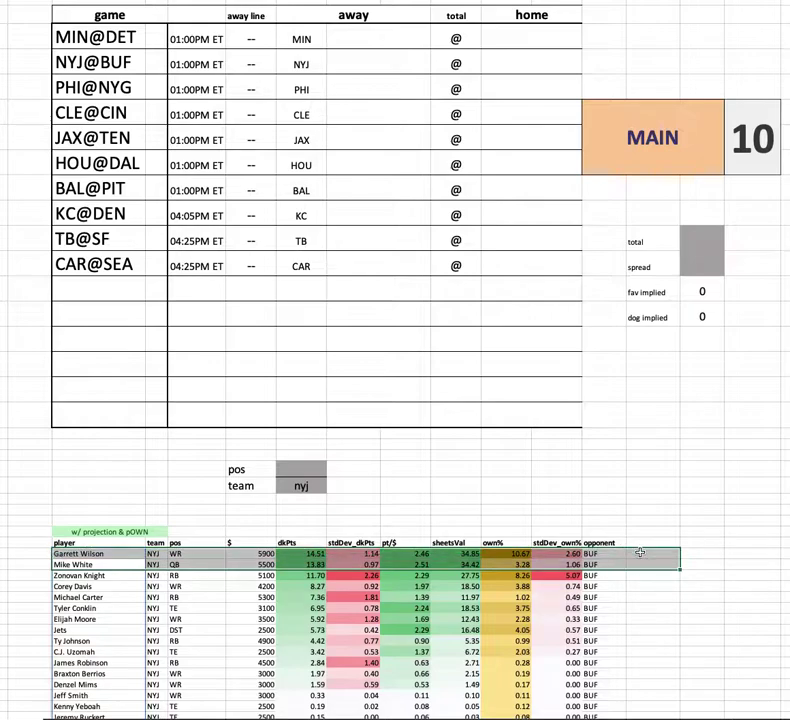
click(256, 557)
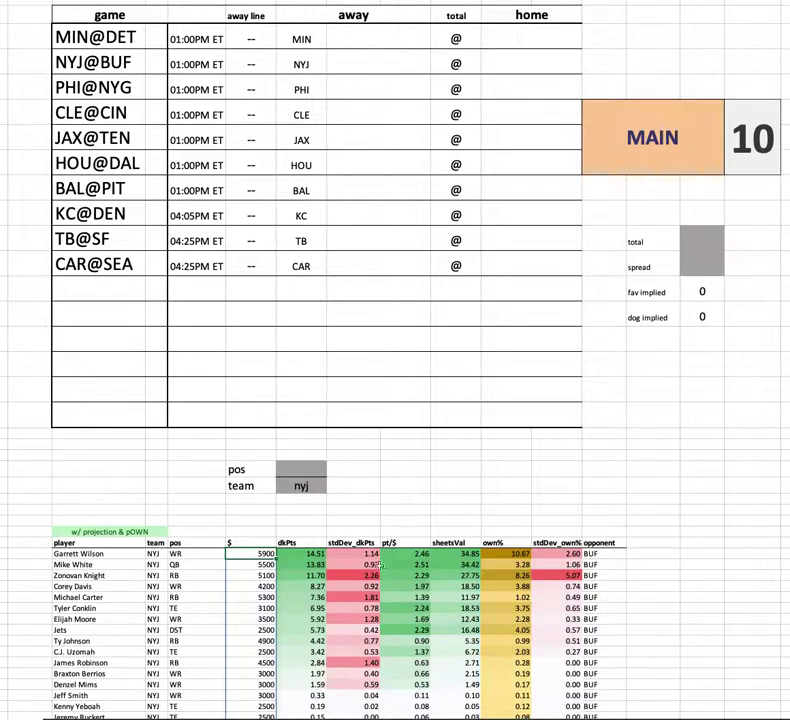
click(217, 553)
click(254, 553)
click(455, 38)
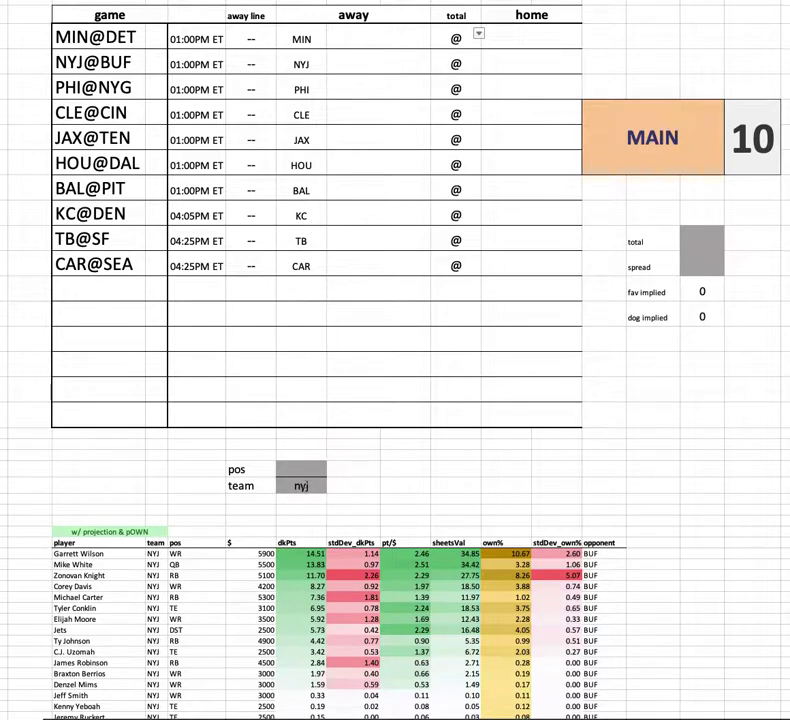
click(250, 553)
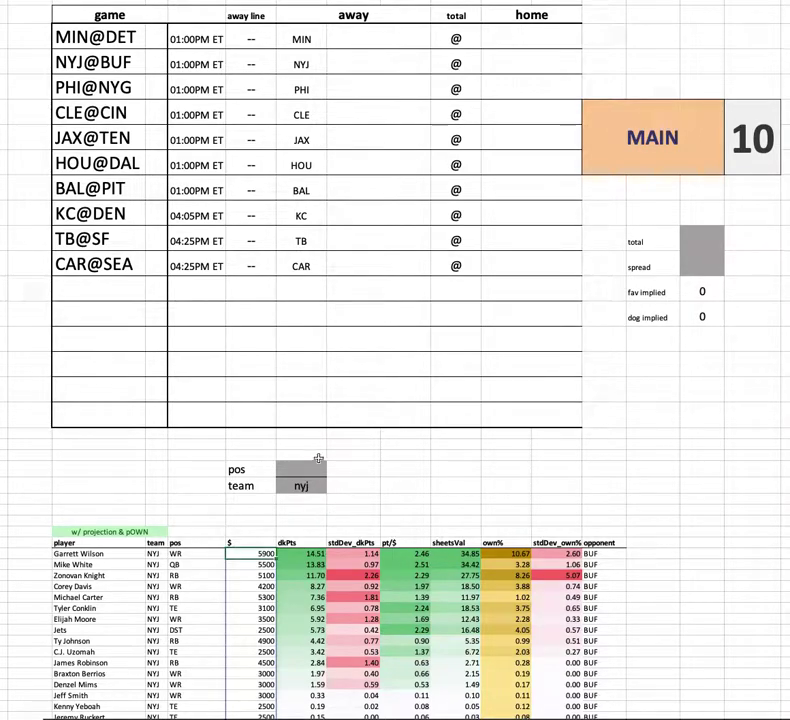
Compare the salaries of Garrett Wilson and Mike White and check White's pt/$ and sheetsVal
scroll(112, 568, down, 3)
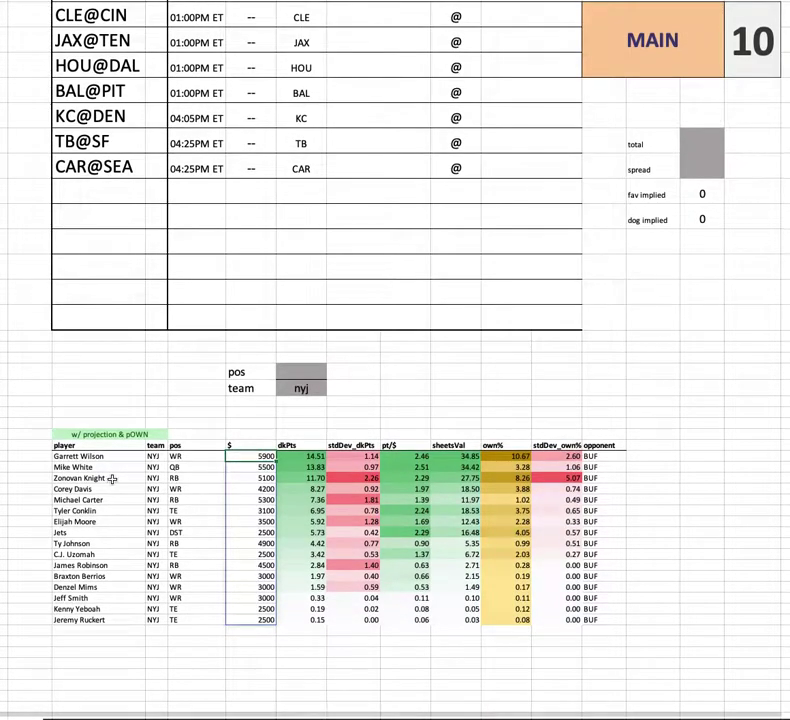
drag(110, 456, 107, 465)
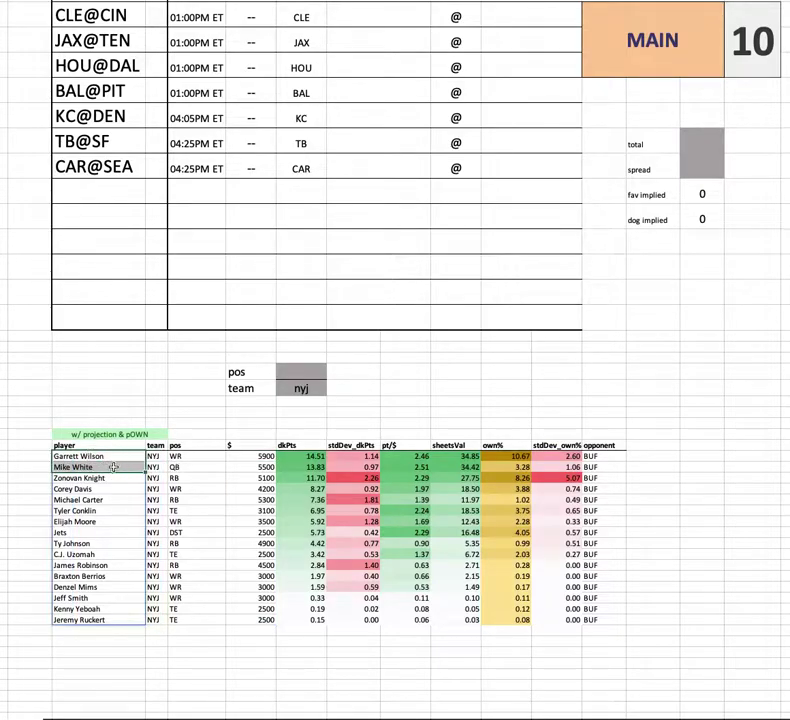
drag(236, 467, 240, 457)
double_click(275, 472)
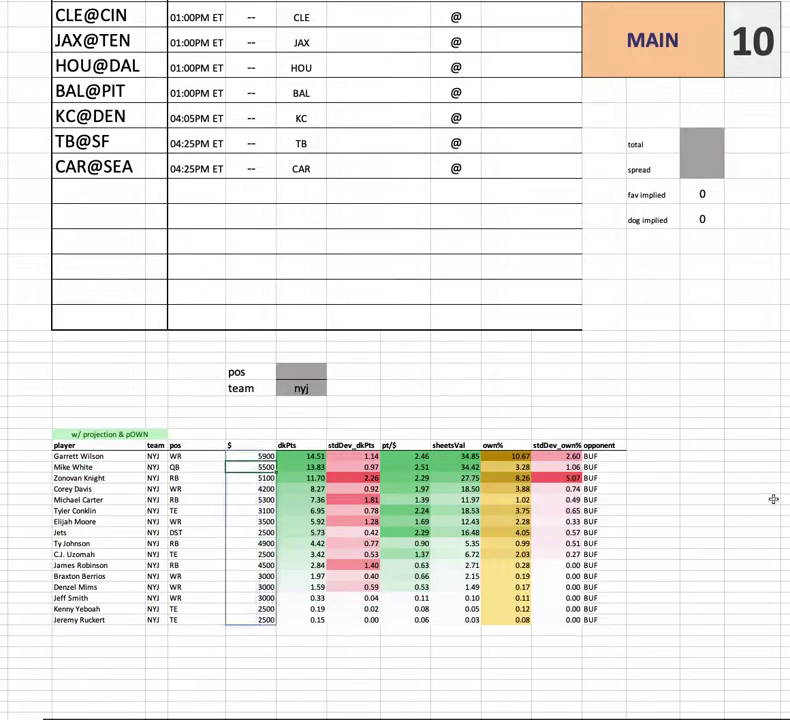
click(456, 467)
drag(456, 467, 405, 467)
key(ctrl+shift+Down)
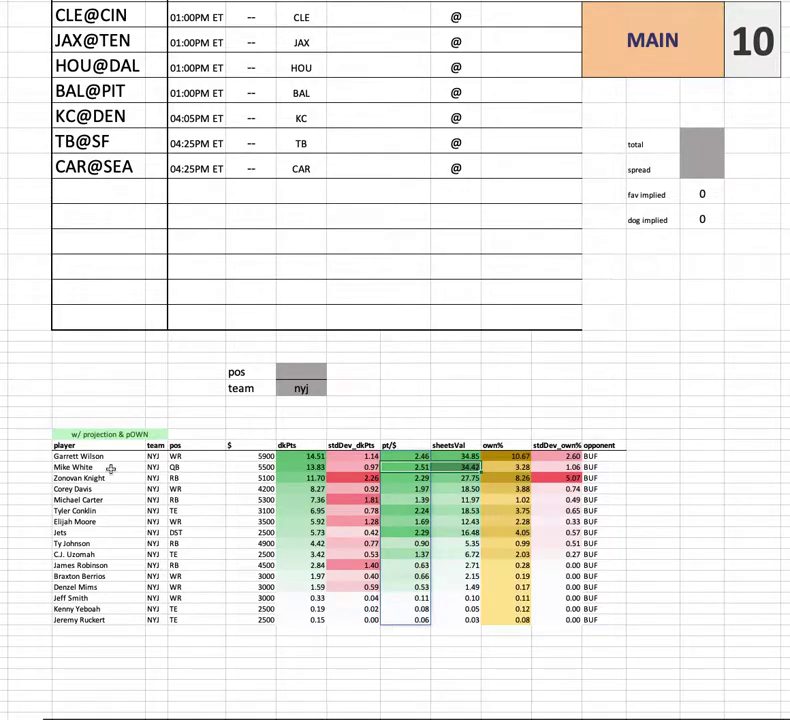
scroll(110, 468, up, 2)
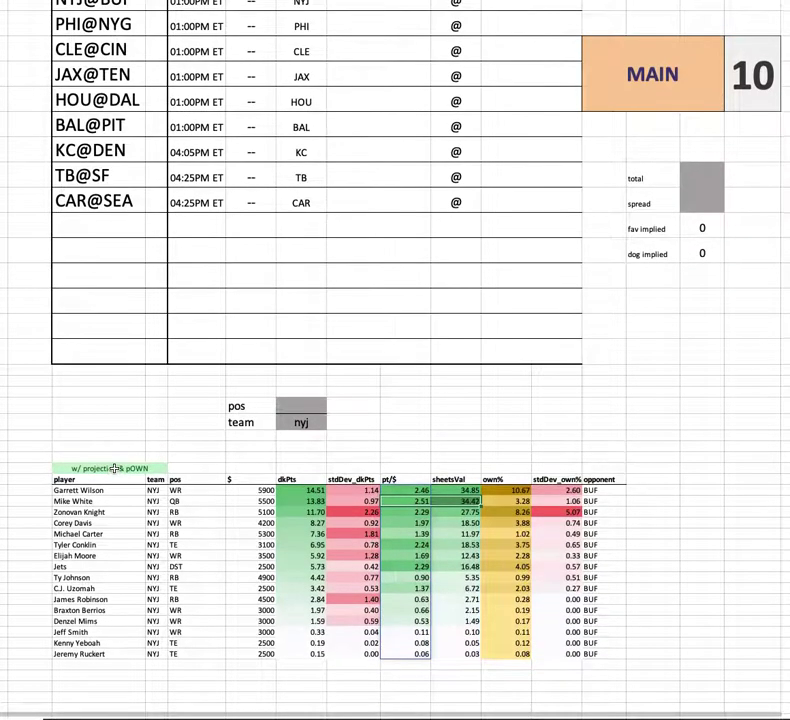
scroll(115, 468, up, 1)
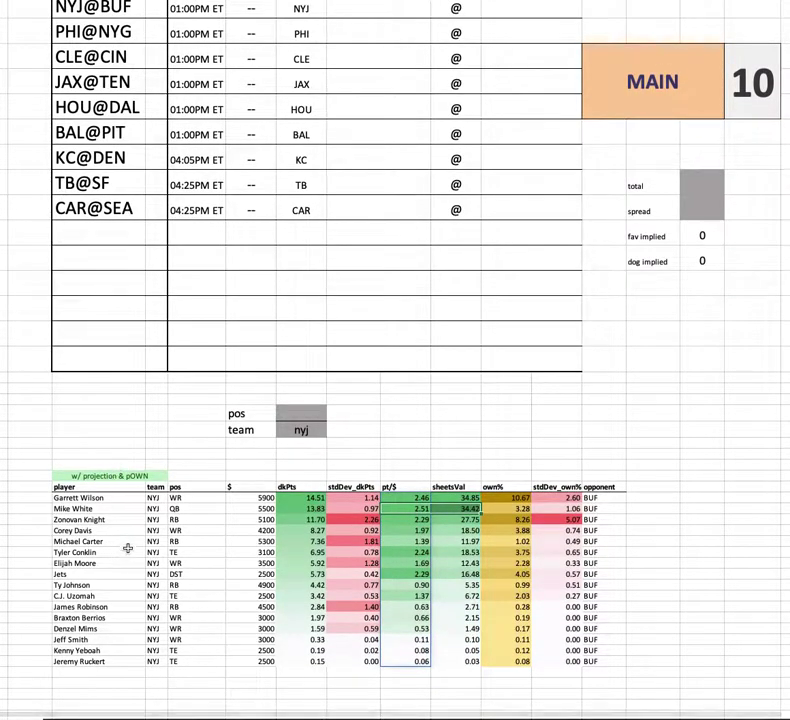
scroll(152, 550, up, 3)
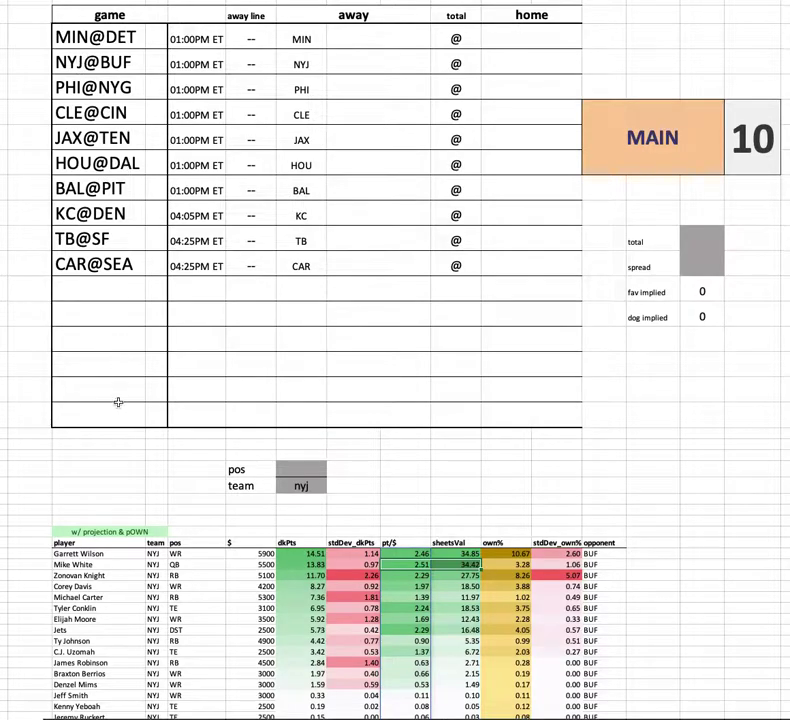
Examine the Jets rows for Corey Davis and Tyler Conklin, including their own%, for the NYJ@BUF game
drag(66, 44, 76, 74)
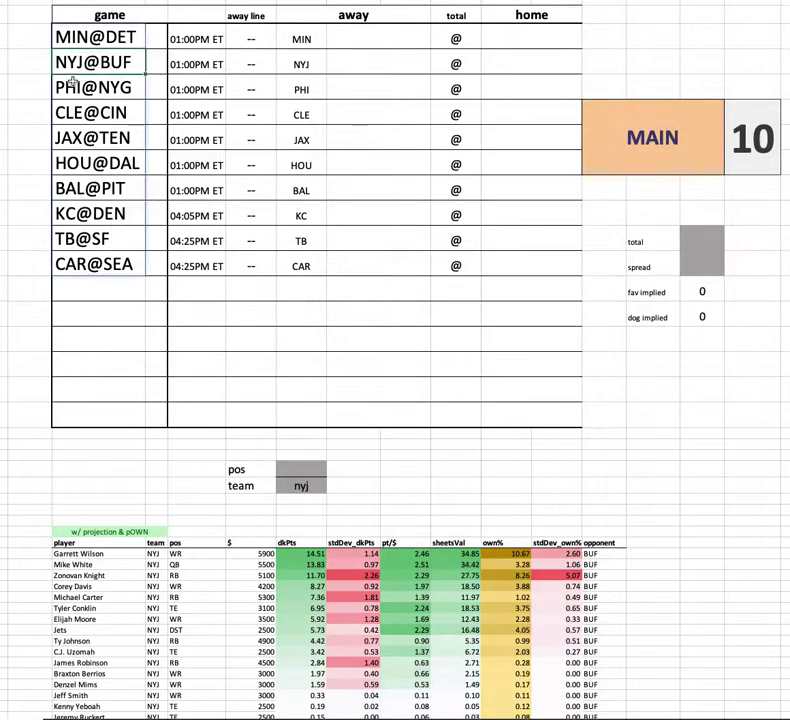
scroll(163, 408, down, 2)
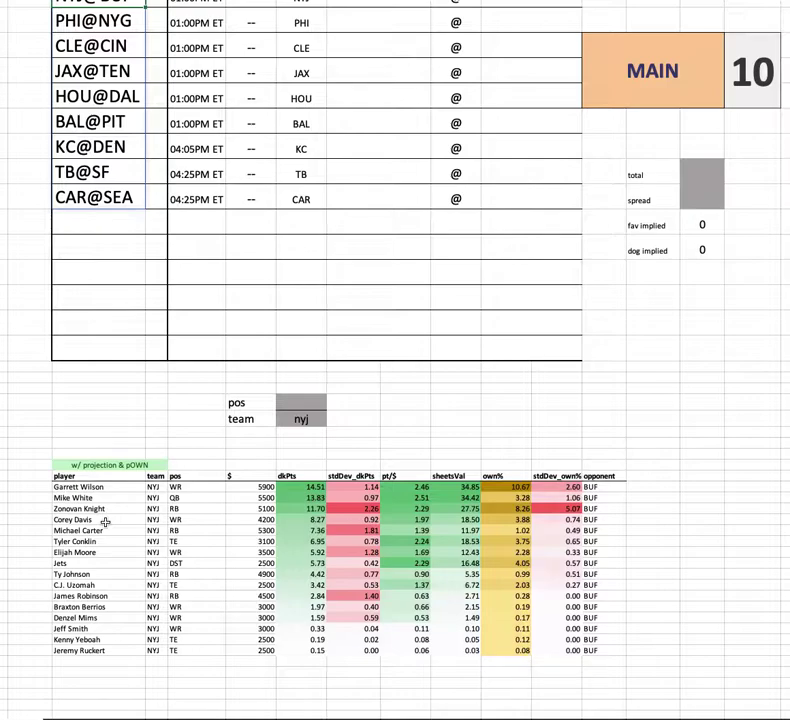
mouse_move(105, 521)
mouse_down()
mouse_move(370, 529)
mouse_move(656, 520)
mouse_up()
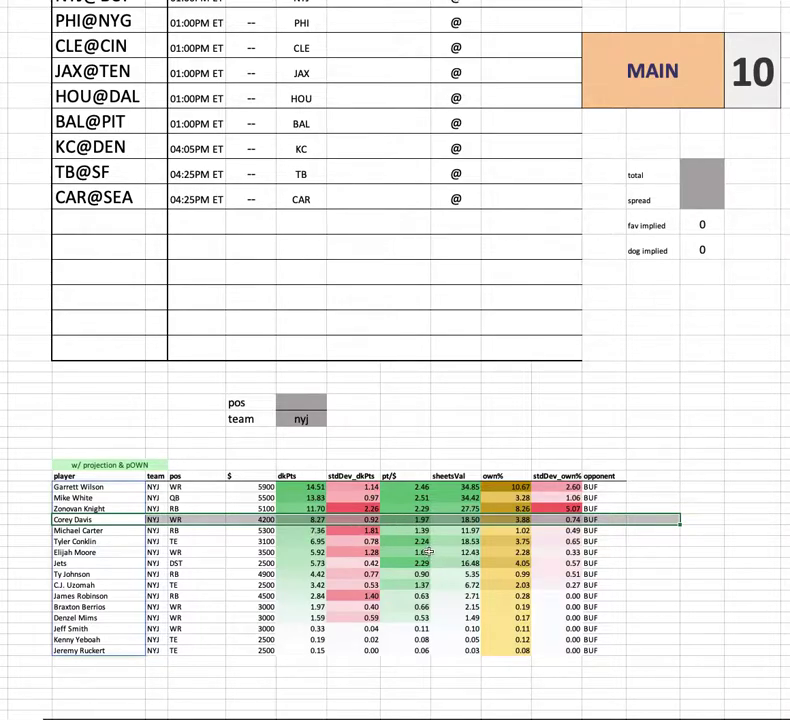
drag(128, 541, 591, 542)
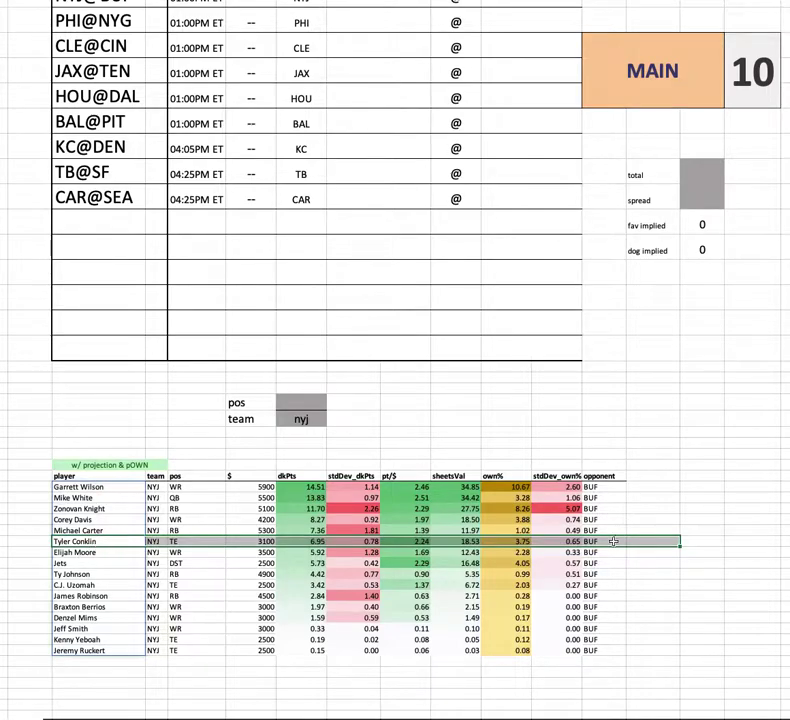
click(526, 520)
drag(526, 520, 527, 541)
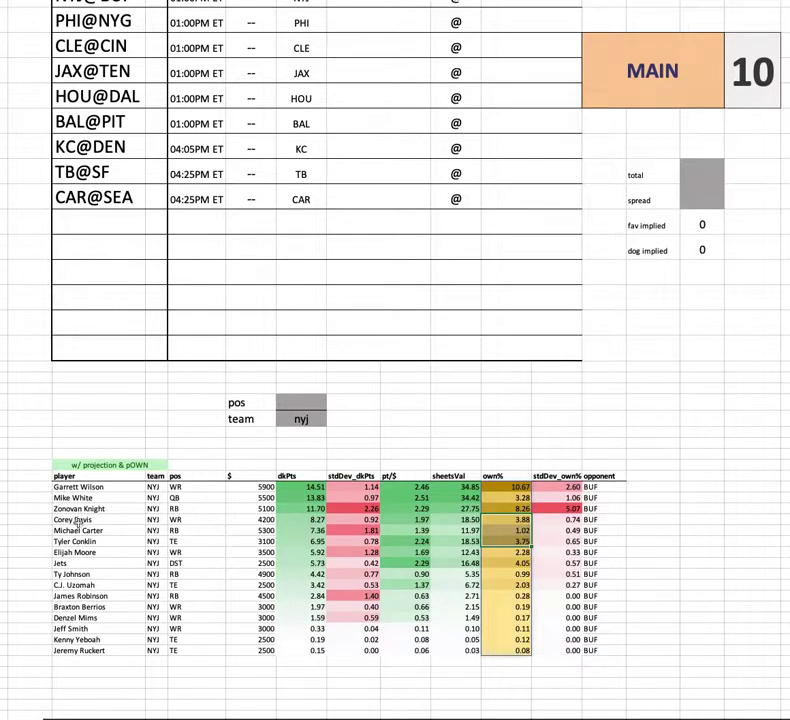
Examine the full rows for Zonovan Knight and the Jets defense
drag(102, 508, 625, 508)
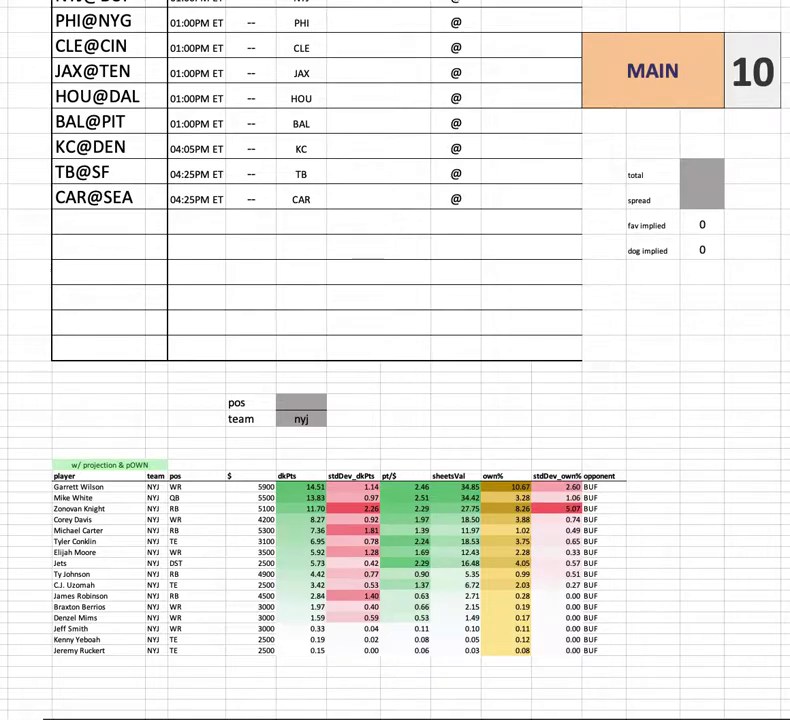
click(117, 512)
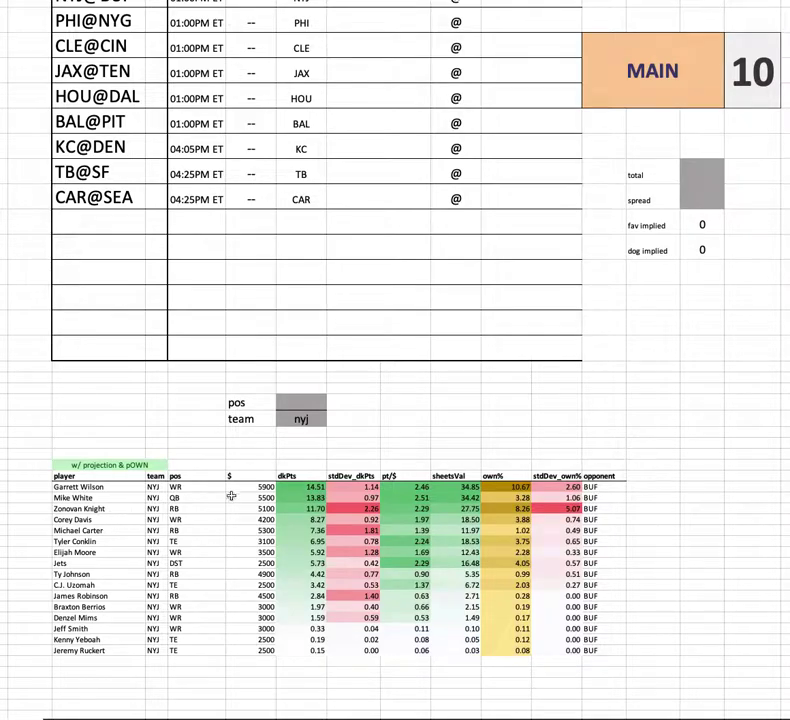
click(300, 419)
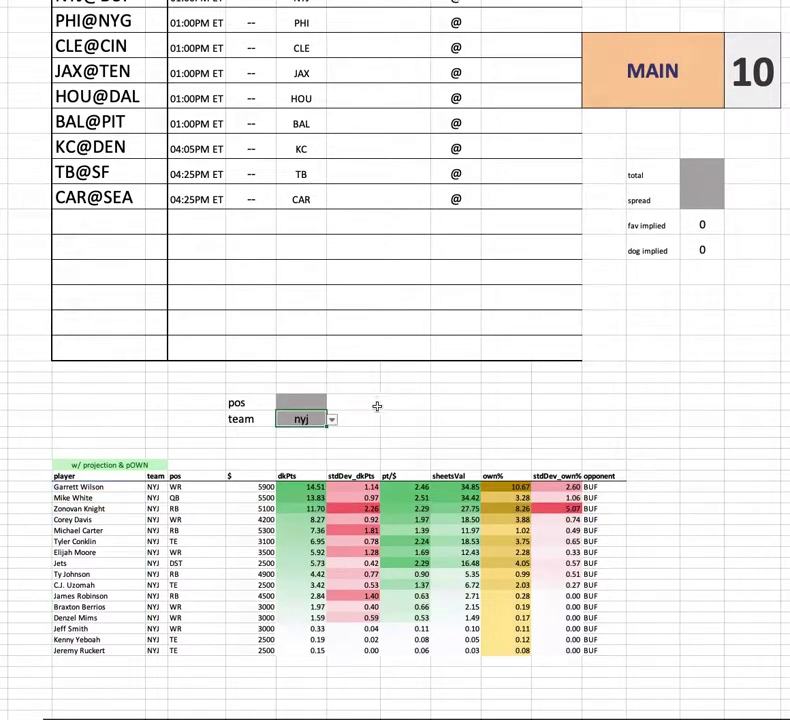
drag(100, 564, 648, 561)
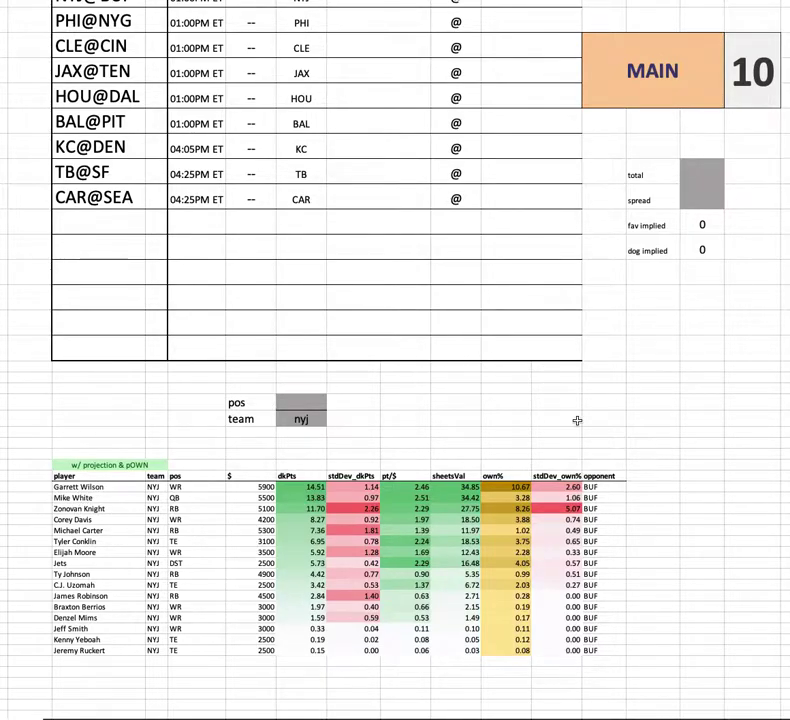
Filter the player table to team buf for the NYJ@BUF game
click(320, 419)
scroll(350, 428, up, 1)
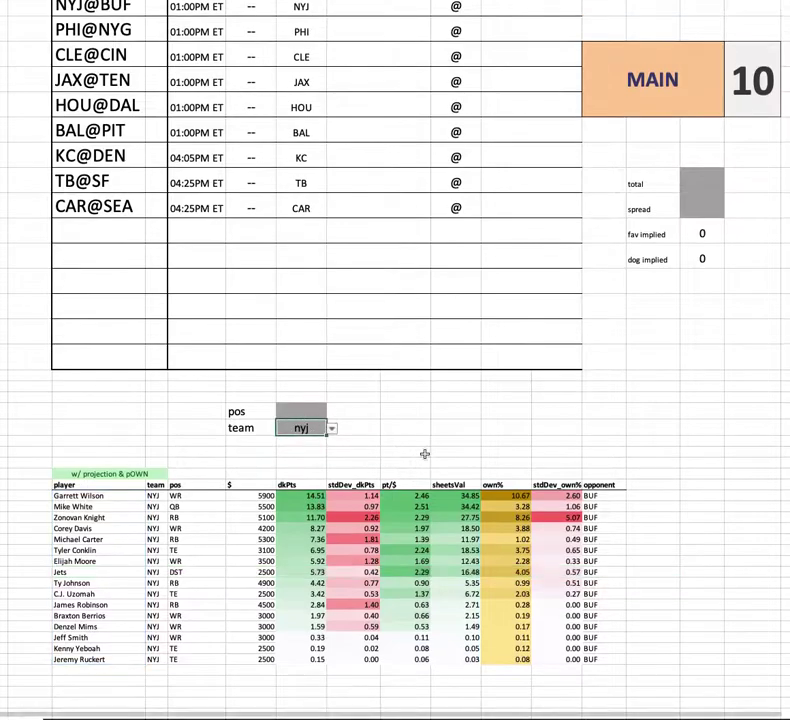
text(buf)
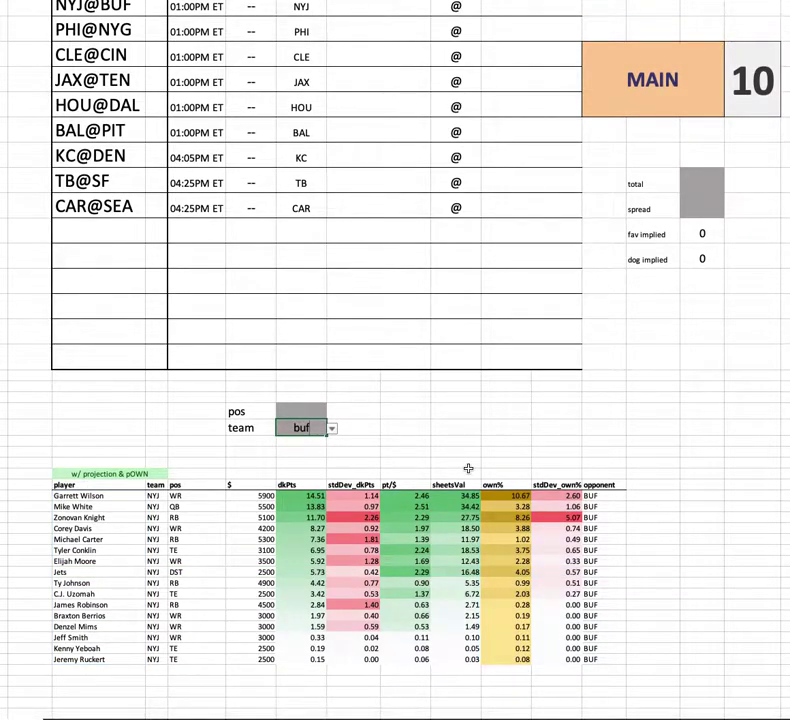
key(Return)
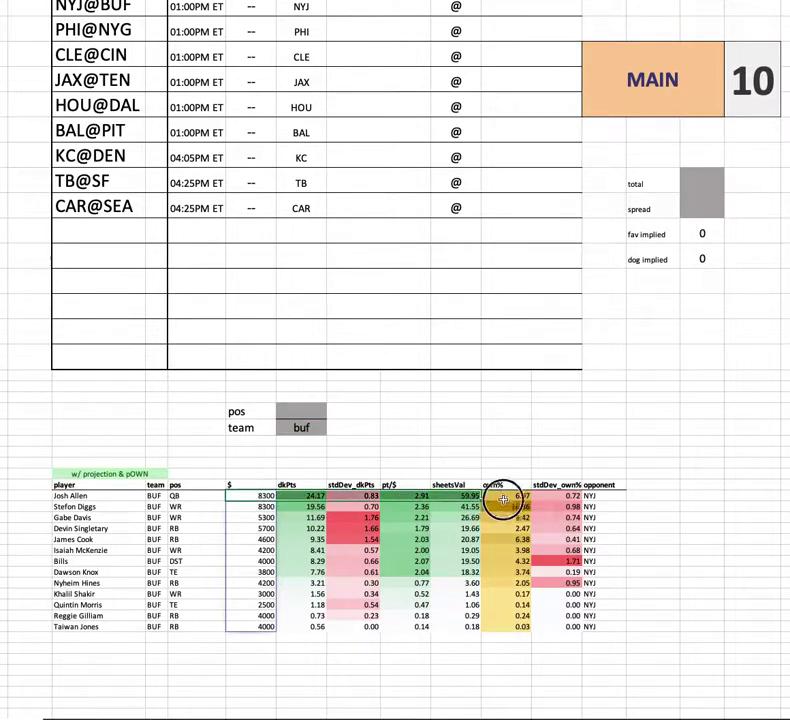
click(658, 483)
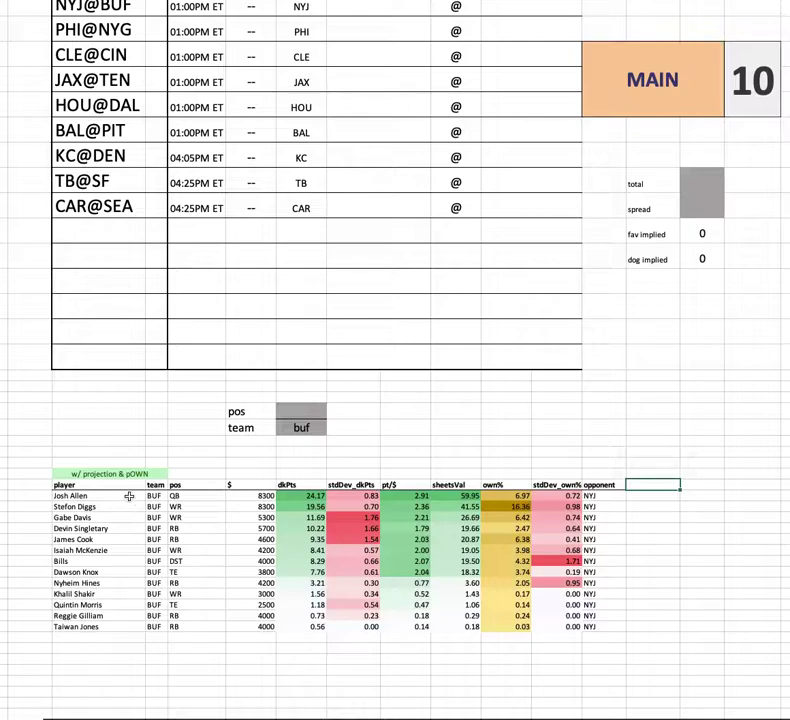
Examine Josh Allen's full row alongside Stefon Diggs's salary, dkPts and value columns
drag(128, 497, 648, 443)
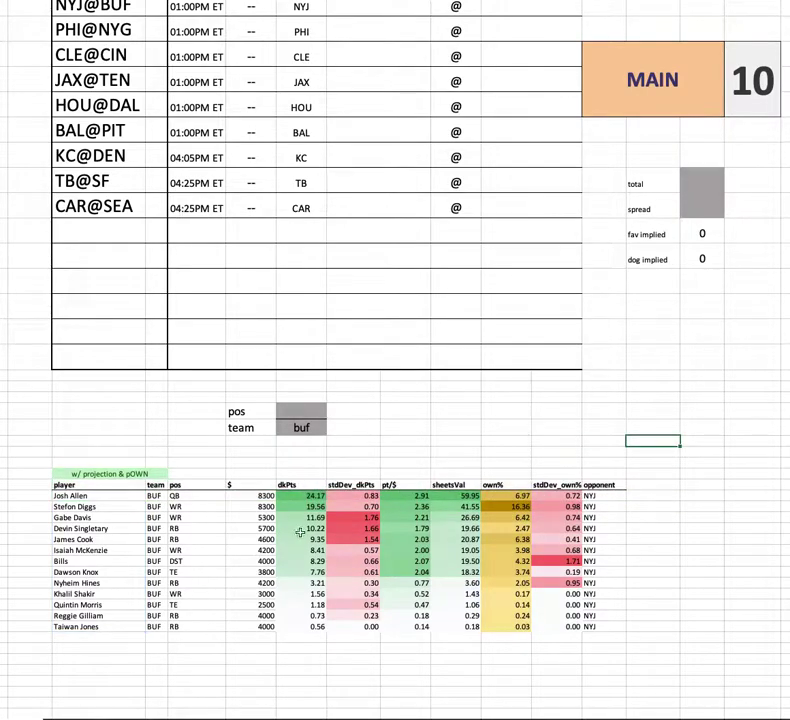
click(251, 508)
key(ctrl+shift+Down)
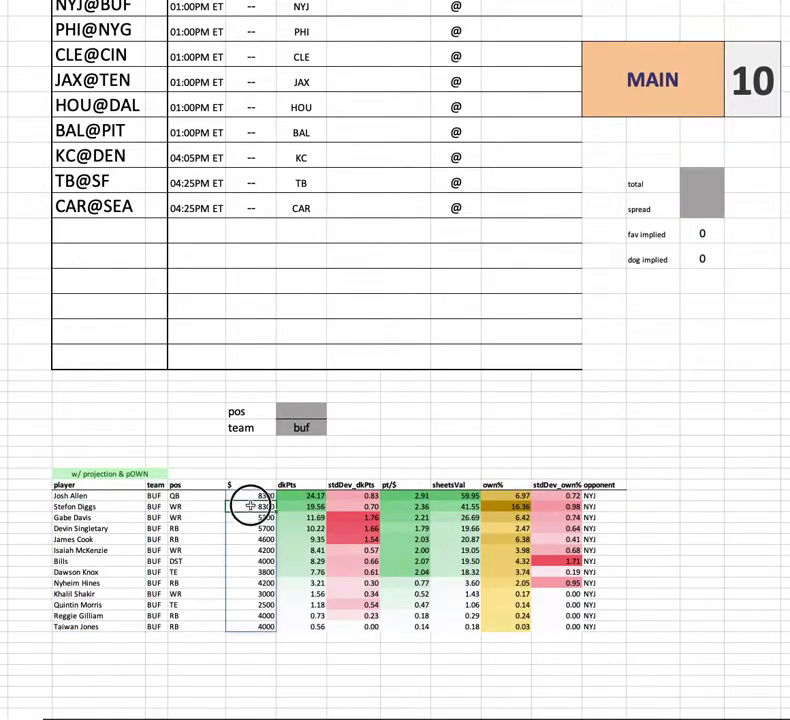
click(314, 507)
key(ctrl+shift+Down)
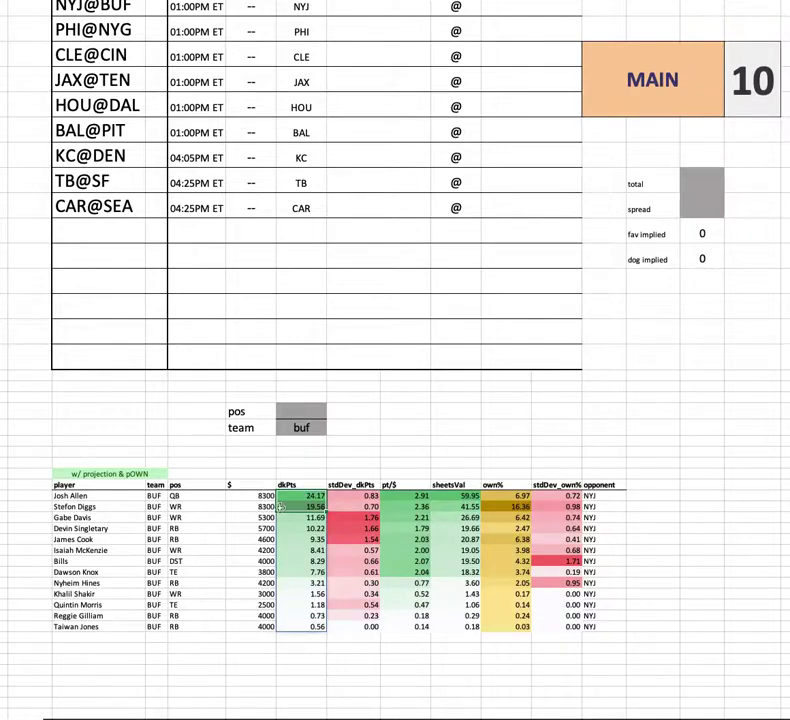
drag(412, 496, 456, 507)
click(97, 506)
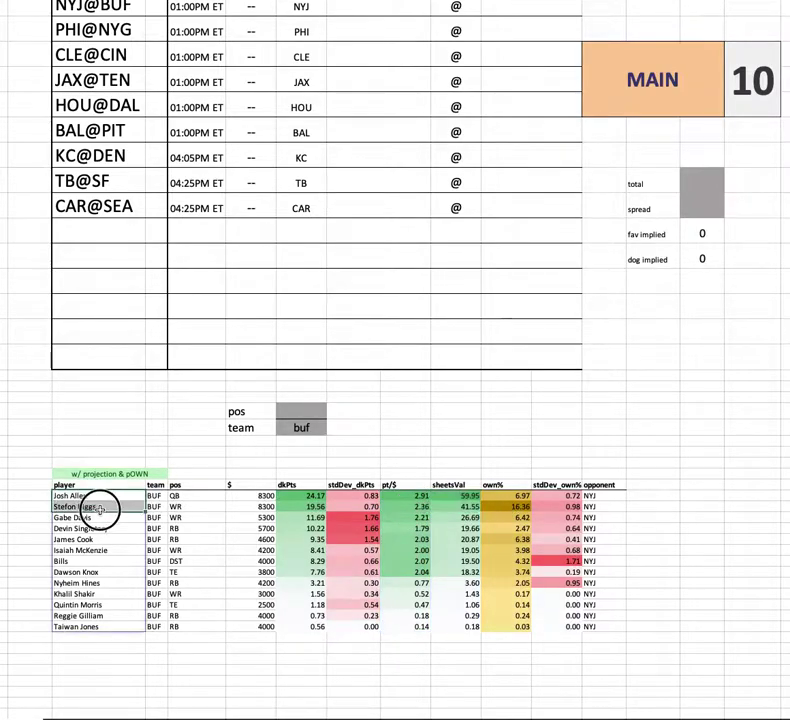
Compare the dkPts and pt/$ of Josh Allen and Stefon Diggs
click(308, 497)
key(ctrl+shift+Down)
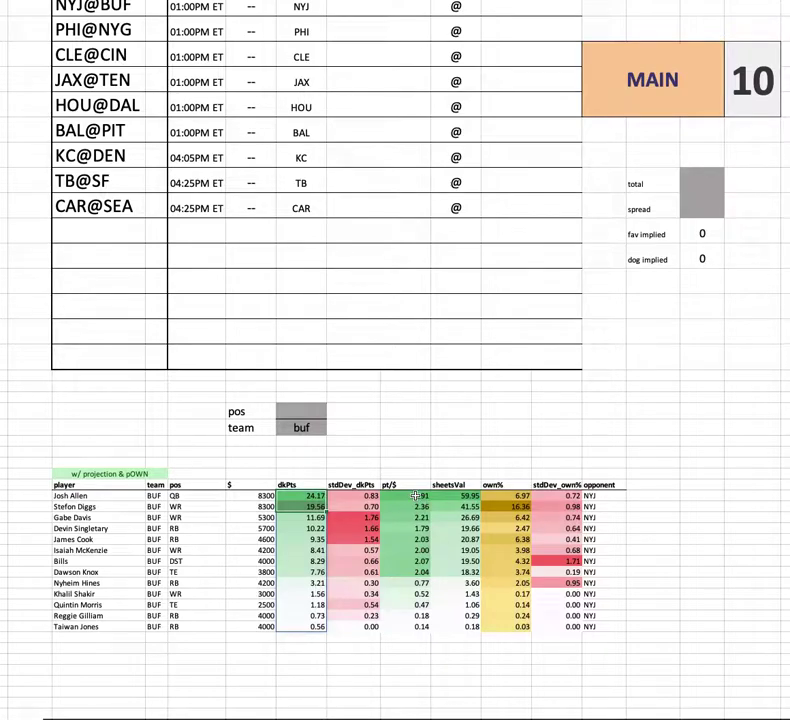
click(415, 495)
key(ctrl+shift+Down)
click(708, 485)
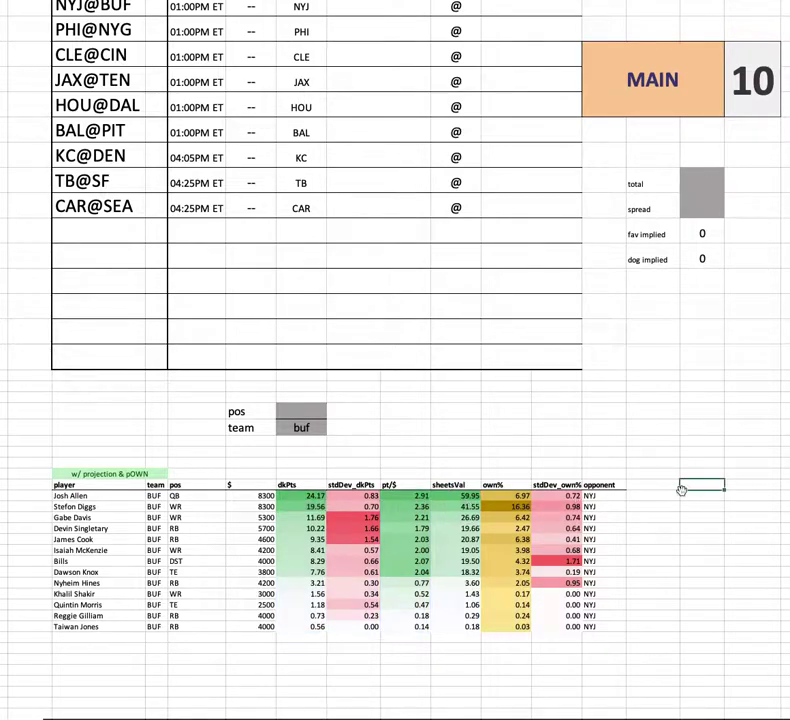
Compare the sheetsVal and salaries of Josh Allen and Stefon Diggs, and check Diggs's dkPts and own%
click(298, 507)
key(ctrl+shift+Down)
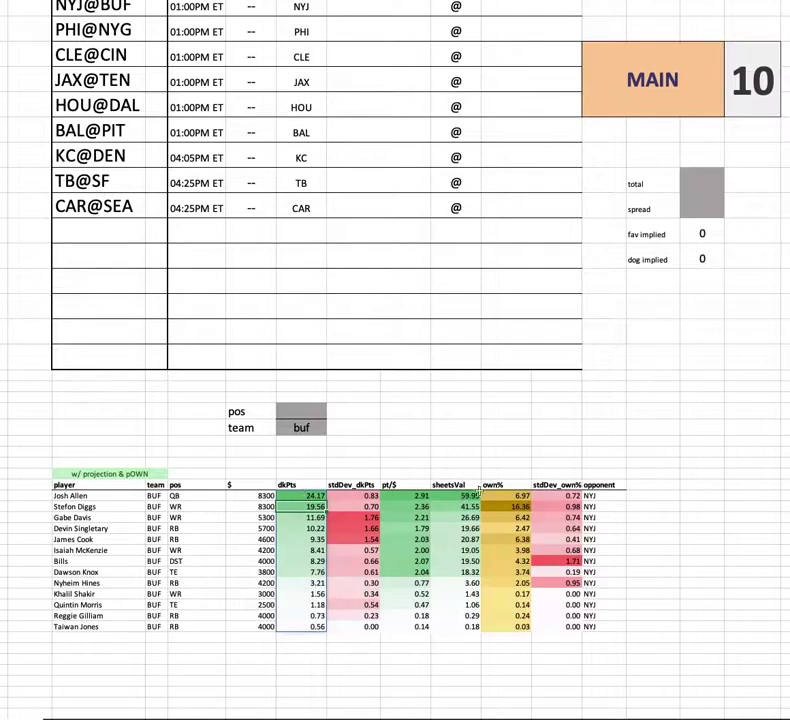
drag(448, 497, 455, 627)
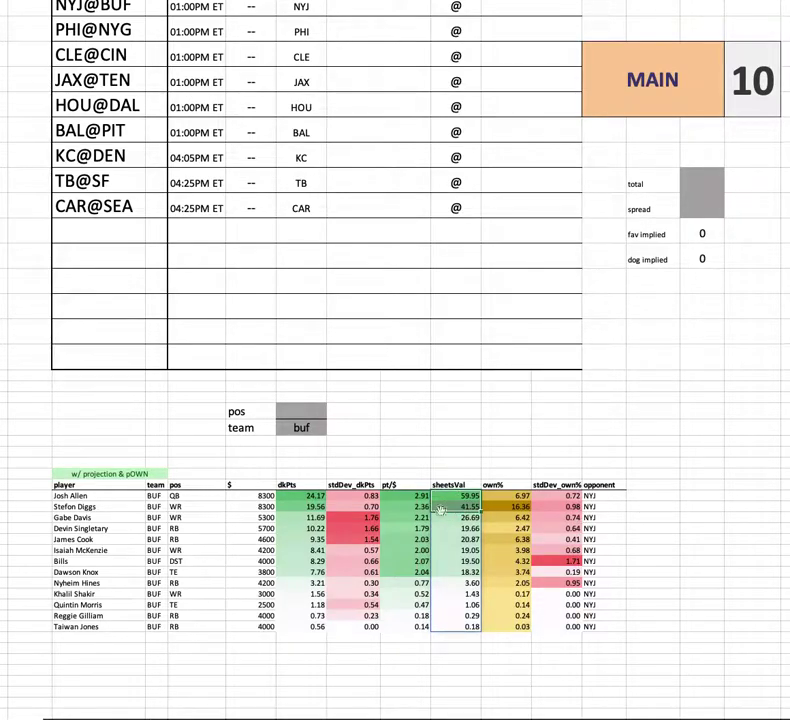
click(244, 496)
key(ctrl+shift+Down)
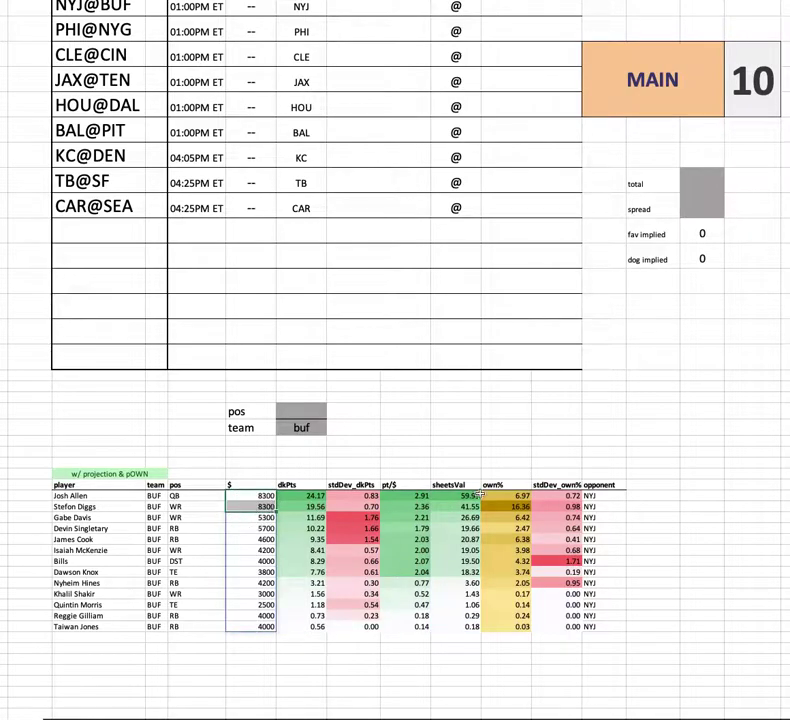
shift+click(245, 507)
click(557, 517)
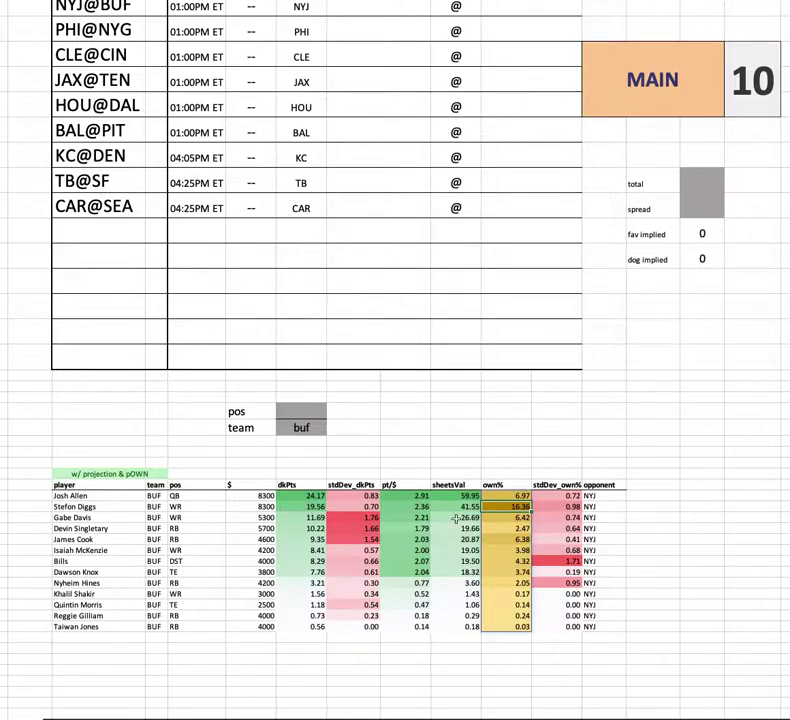
Examine Gabe Davis's full row and compare his salary and dkPts with Stefon Diggs's
drag(75, 517, 659, 515)
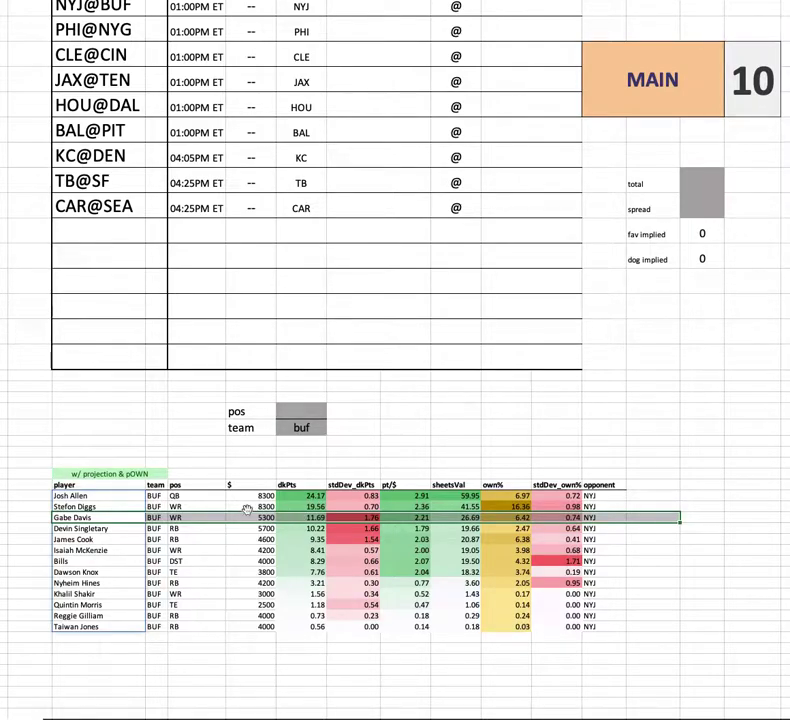
click(245, 517)
click(247, 504)
key(ctrl+shift+Down)
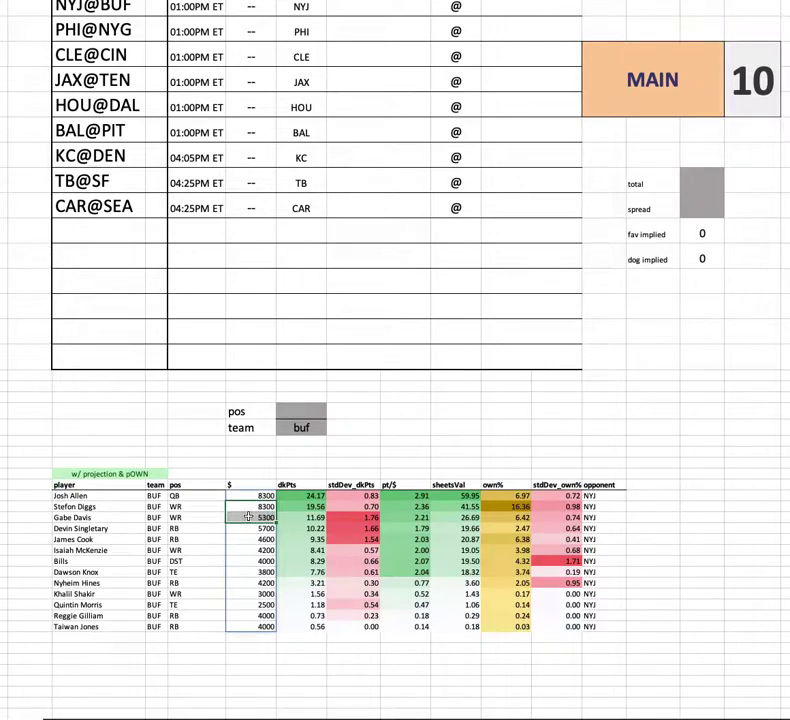
click(295, 519)
click(302, 507)
key(ctrl+shift+Down)
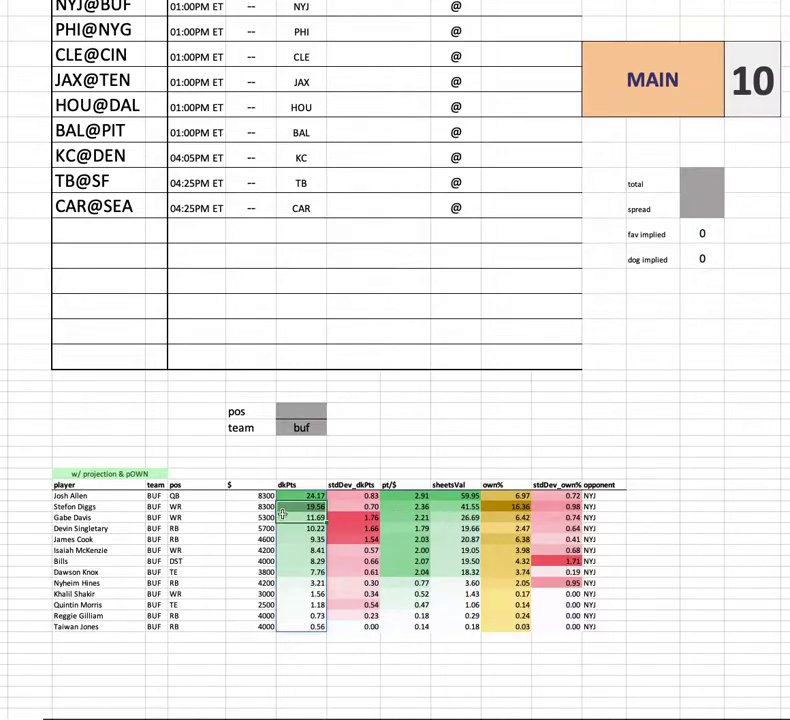
Check Gabe Davis's sheetsVal against the other Bills players
key(Right)
key(Right)
key(Right)
key(Down)
key(ctrl+shift+Down)
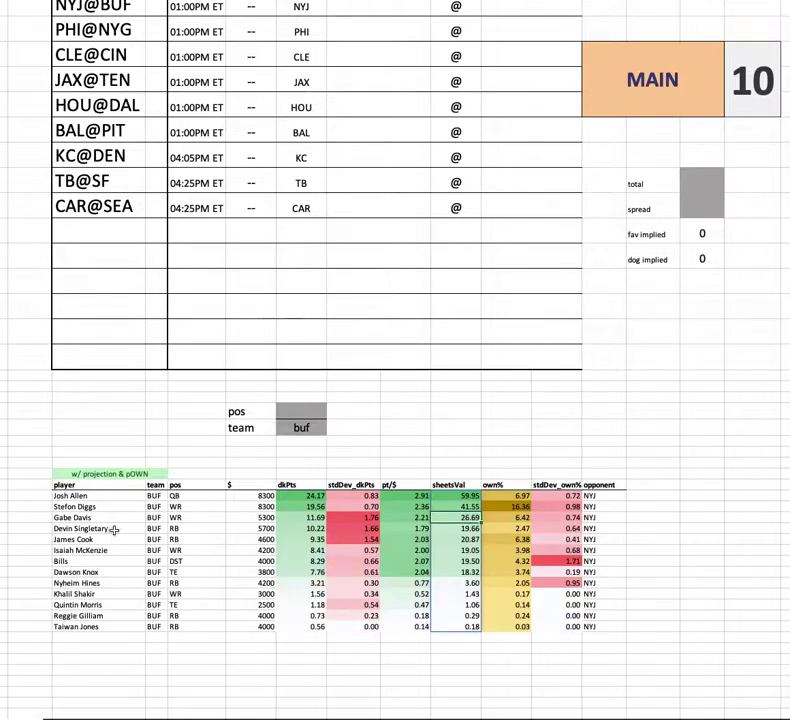
Check Devin Singletary's salary, examine James Cook's full row, and compare the dkPts of the two running backs
click(265, 528)
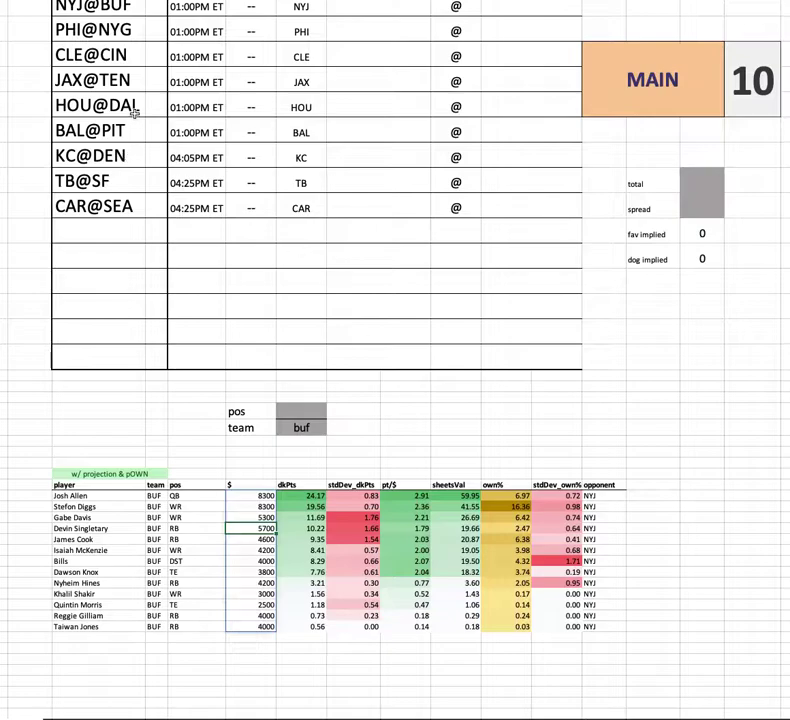
drag(97, 540, 680, 539)
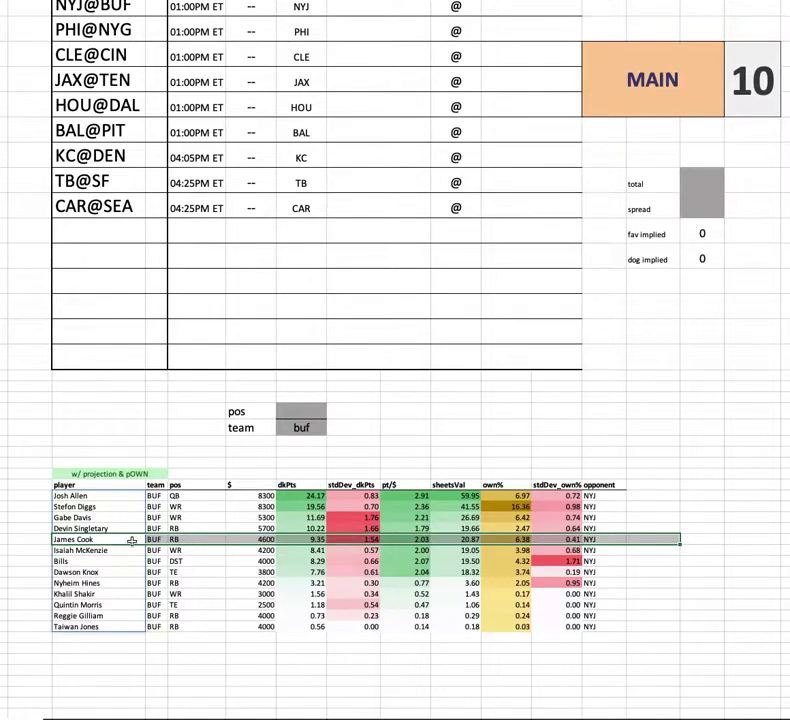
click(30, 540)
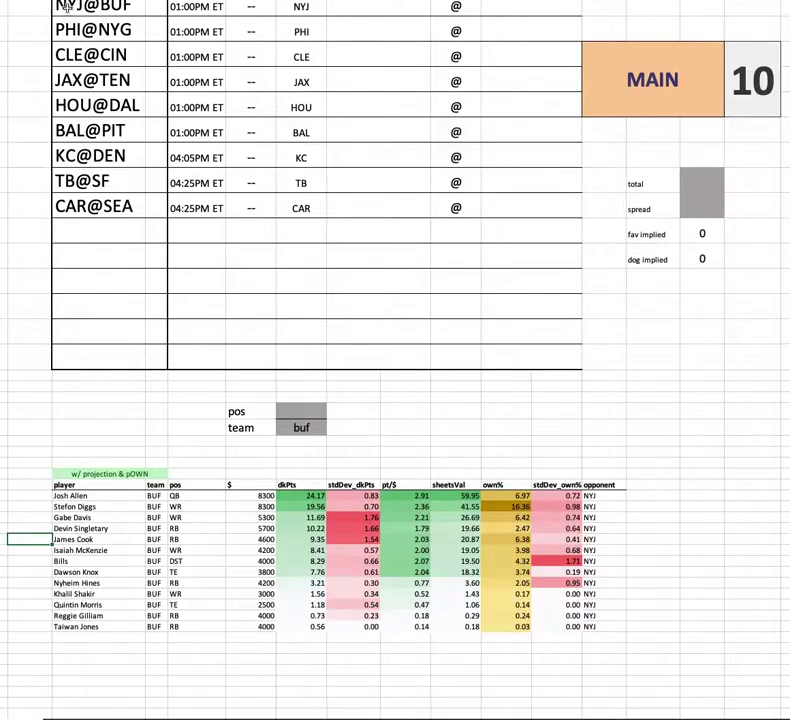
scroll(132, 270, up, 1)
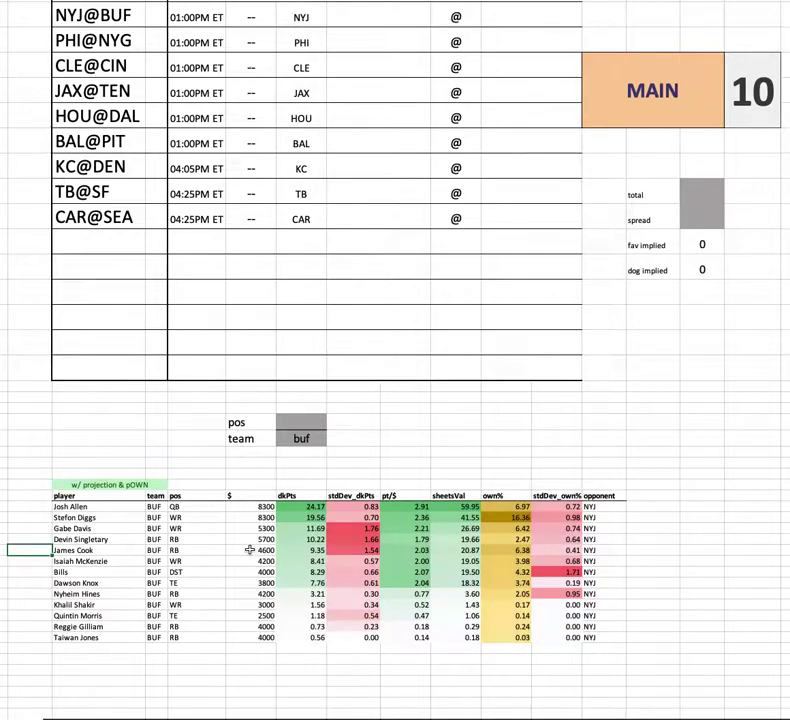
drag(256, 550, 652, 550)
key(Escape)
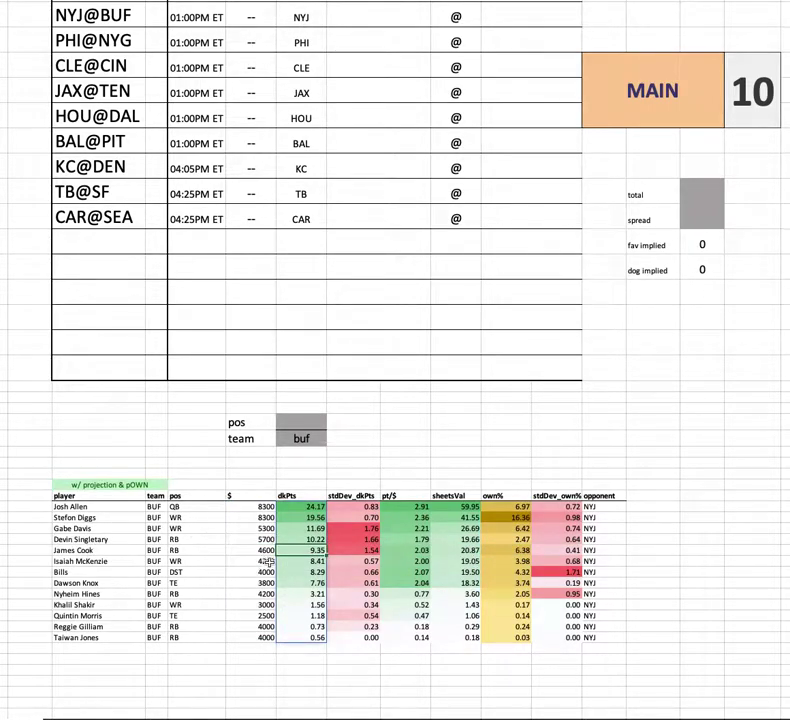
Examine the full rows for Nyheim Hines, Dawson Knox and the Bills defense, including the defense's salary
drag(65, 594, 628, 594)
drag(111, 582, 640, 582)
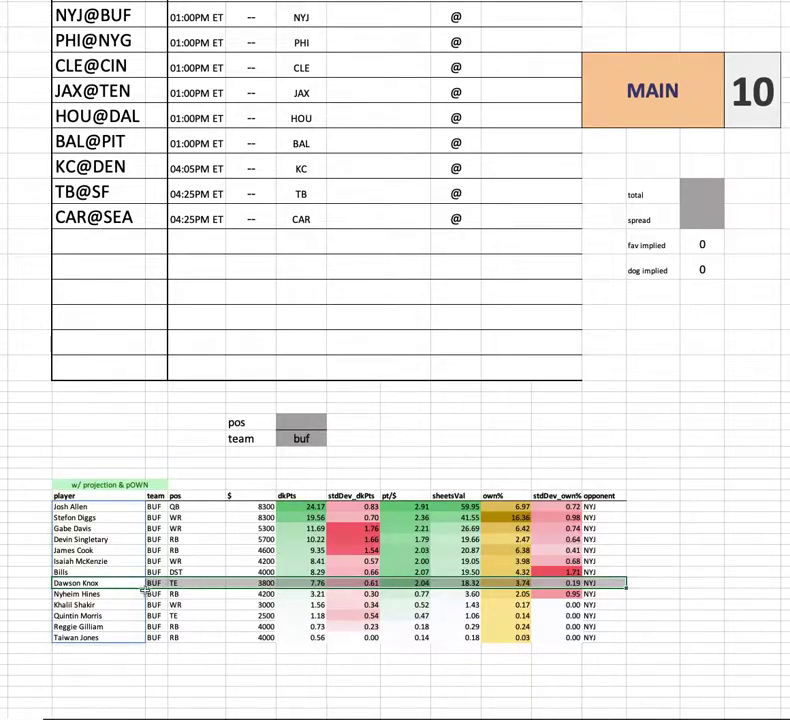
click(110, 572)
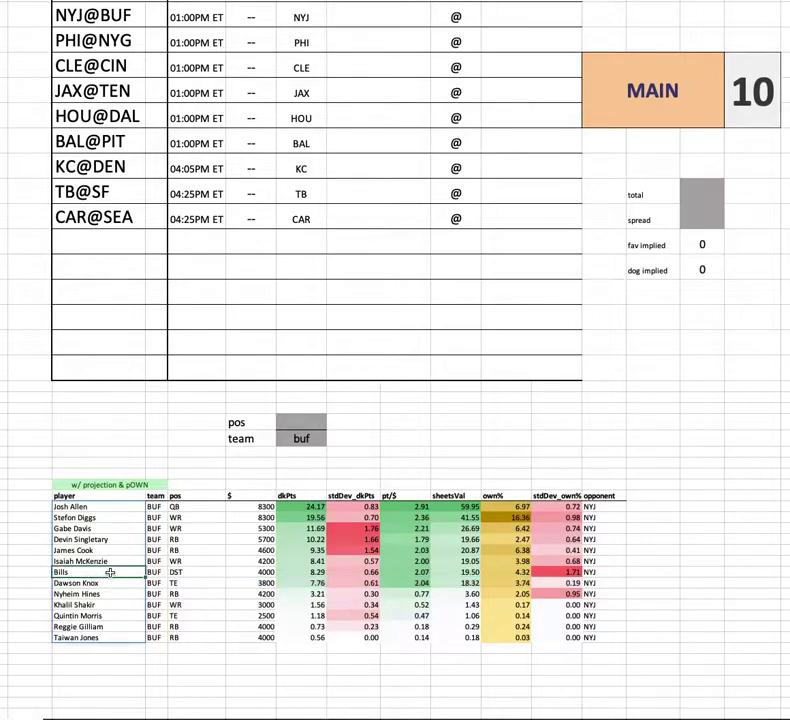
click(646, 575)
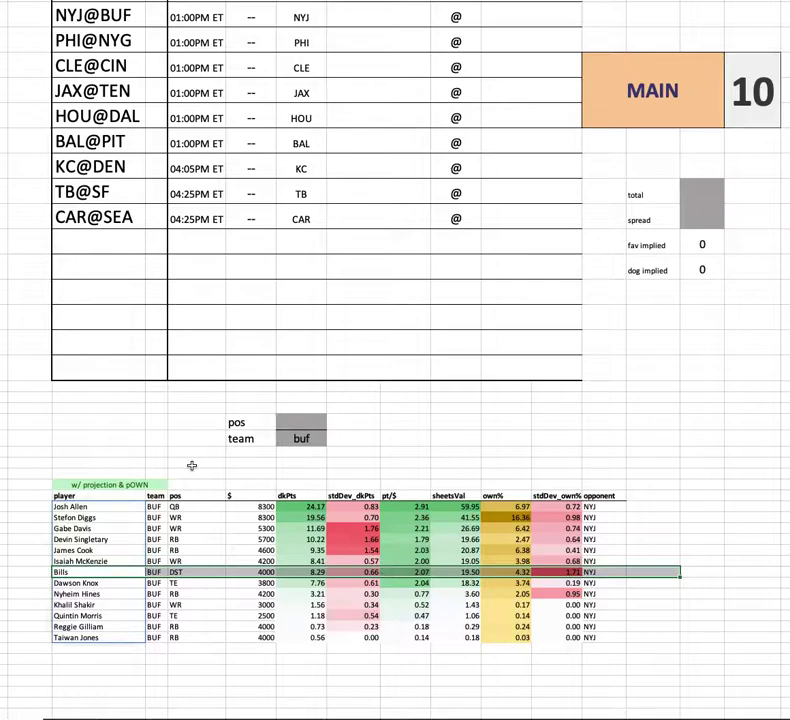
click(37, 573)
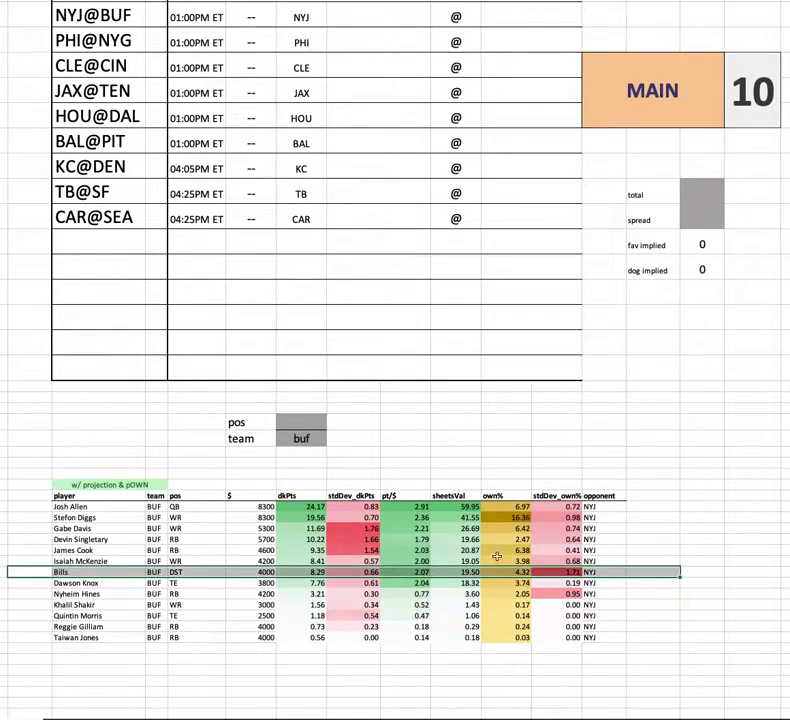
click(239, 572)
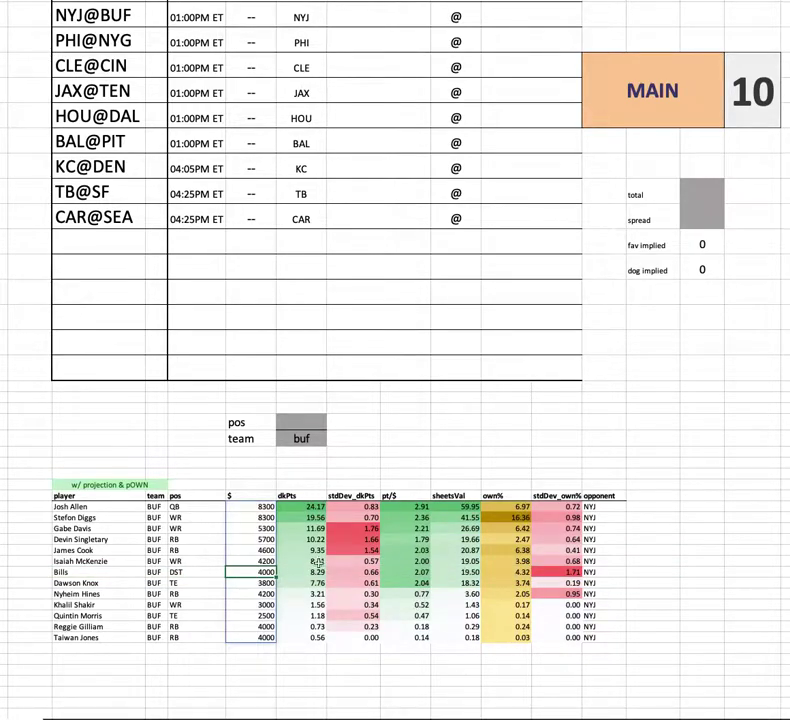
Filter the player table to team phi for the PHI@NYG game
click(302, 438)
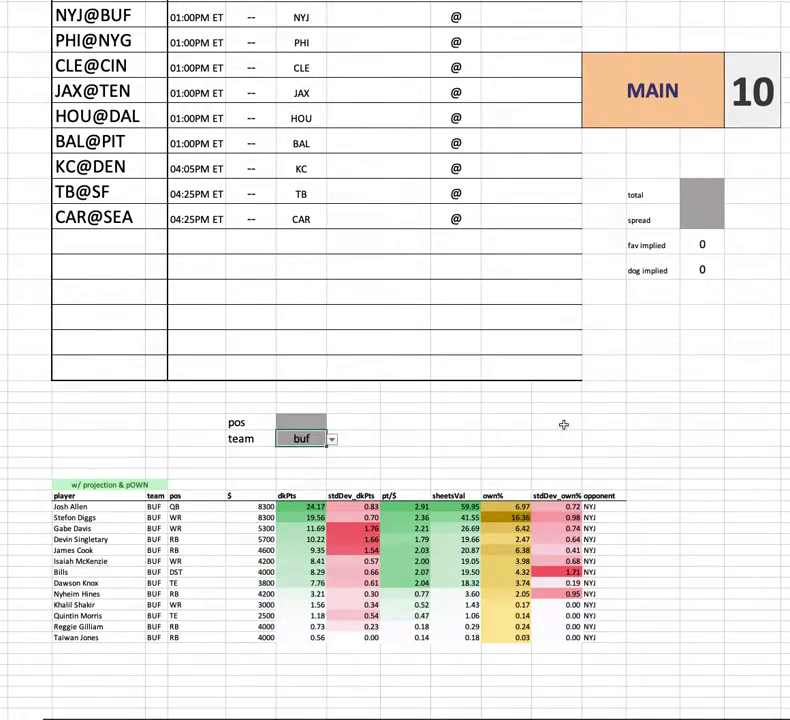
text(phi)
key(Return)
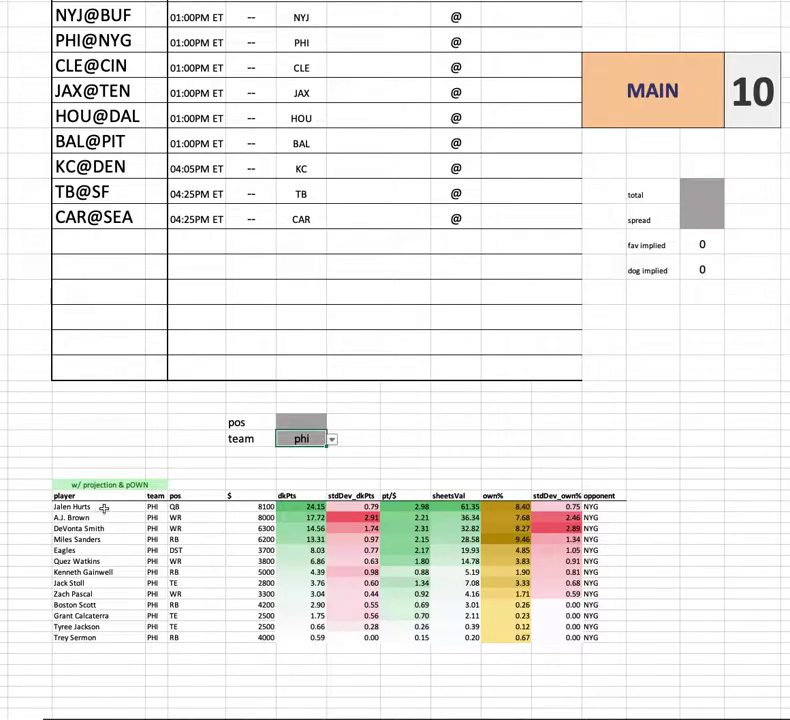
Examine Jalen Hurts's full row and his own% against the other Eagles players
drag(104, 508, 666, 508)
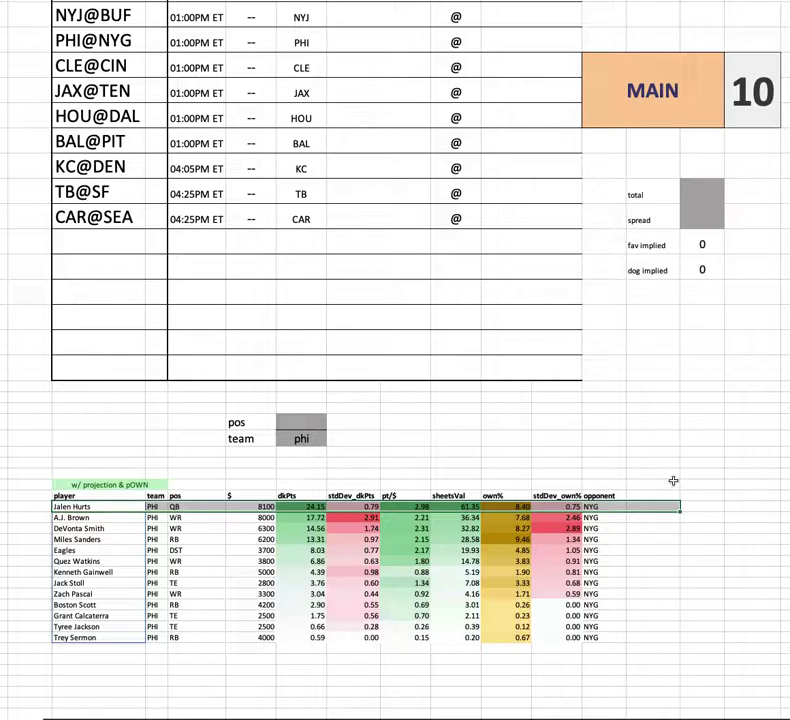
click(673, 481)
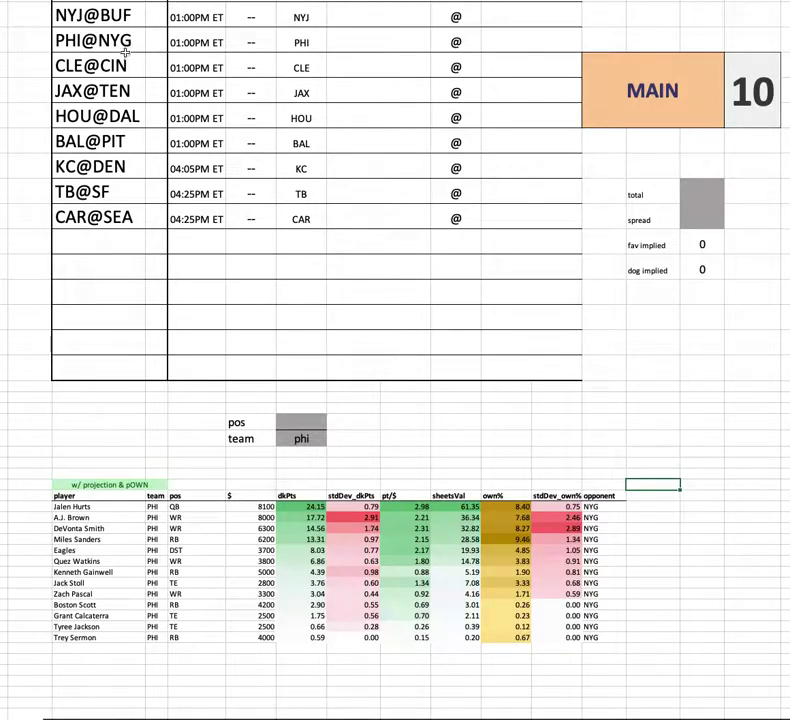
click(126, 507)
key(ctrl+shift+Down)
drag(126, 507, 735, 512)
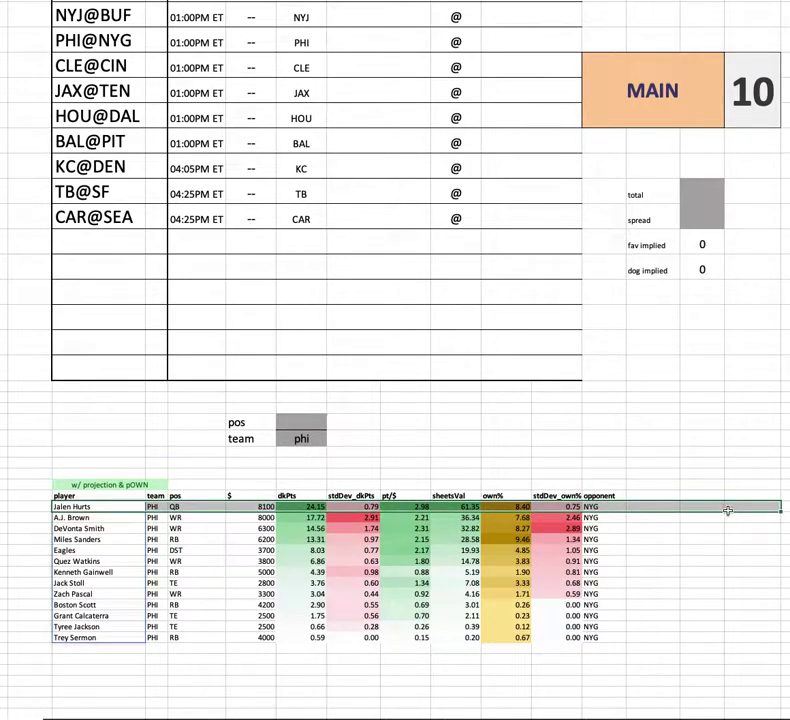
click(31, 508)
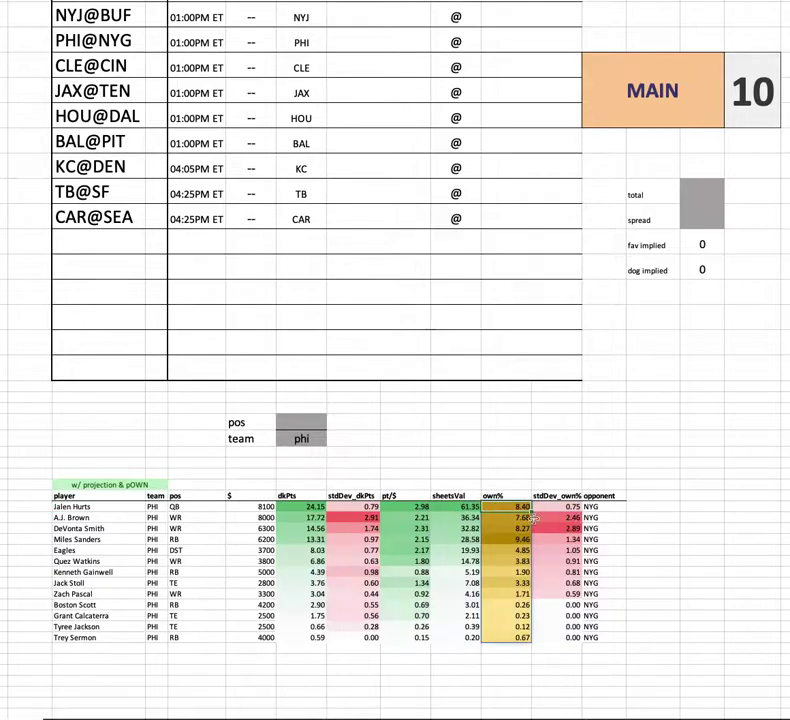
drag(498, 507, 521, 632)
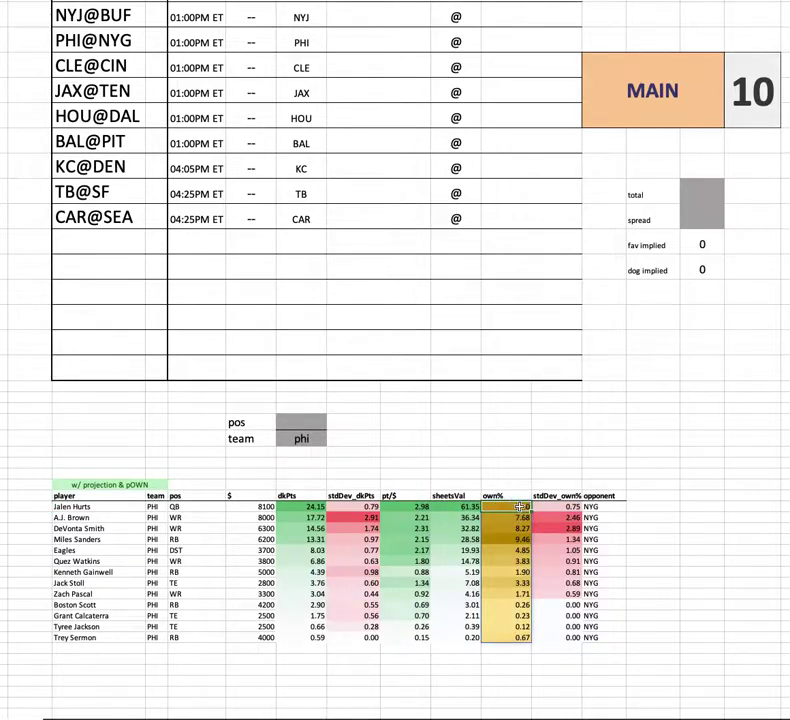
Compare the salaries of A.J. Brown and DeVonta Smith, and locate Miles Sanders in the Eagles player list
click(265, 518)
key(ctrl+shift+Down)
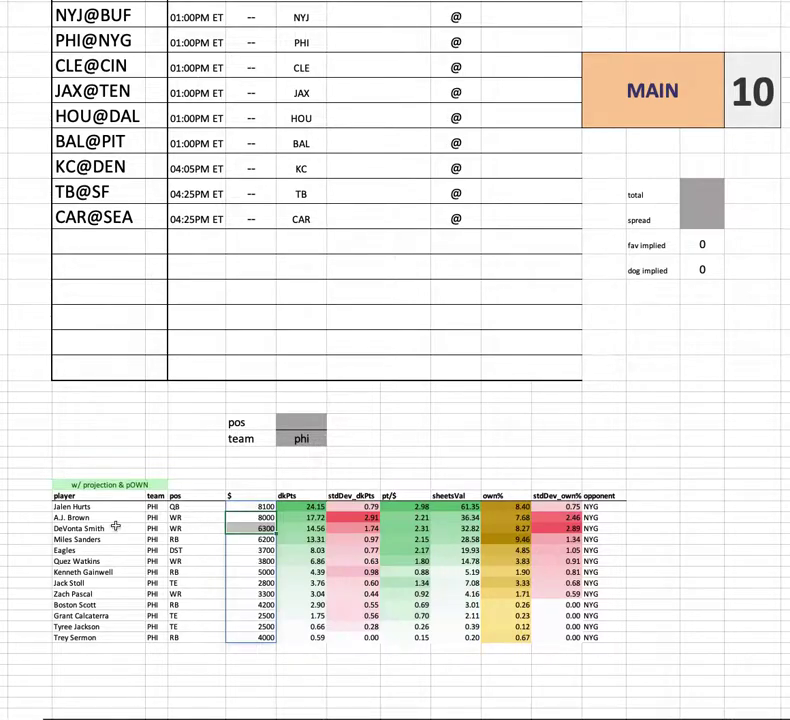
click(155, 506)
key(ctrl+shift+Down)
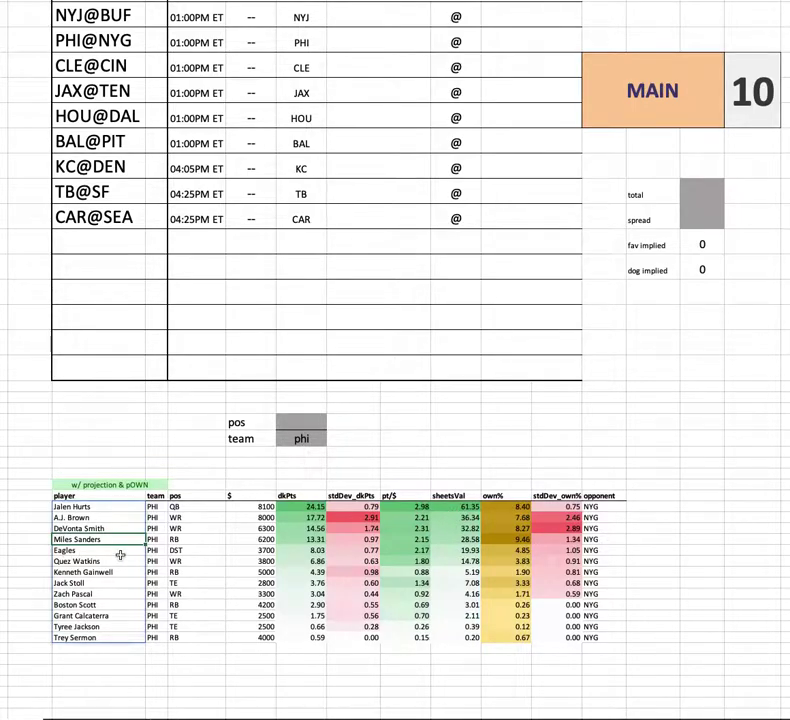
Examine Quez Watkins's full row and compare his figures from salary to opponent with Kenneth Gainwell's
drag(109, 560, 634, 563)
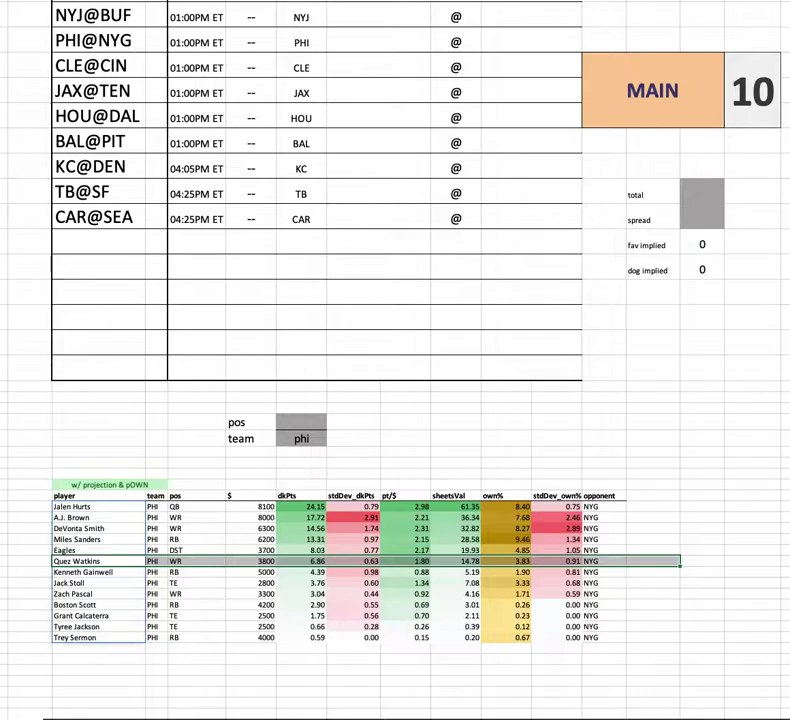
click(25, 562)
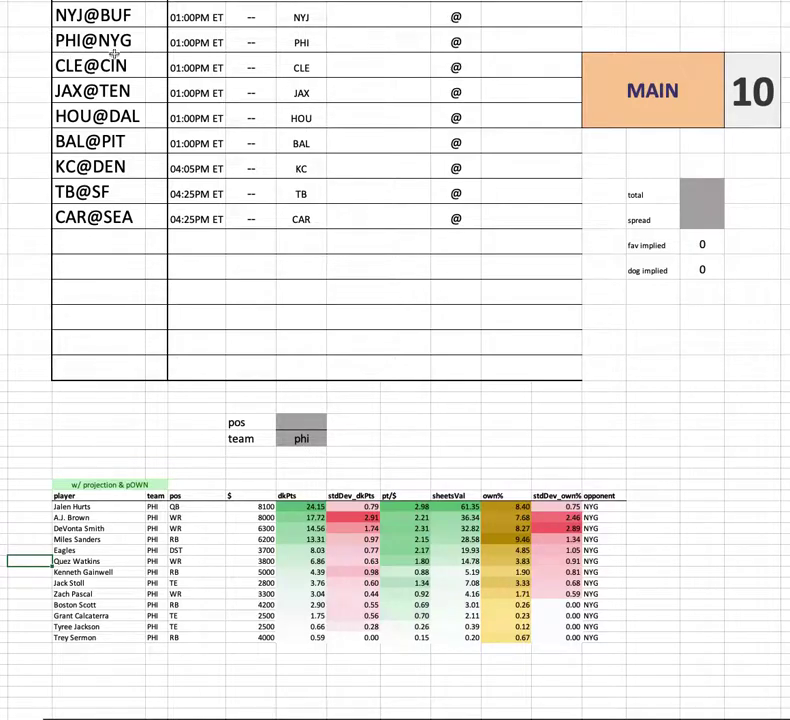
scroll(113, 40, up, 2)
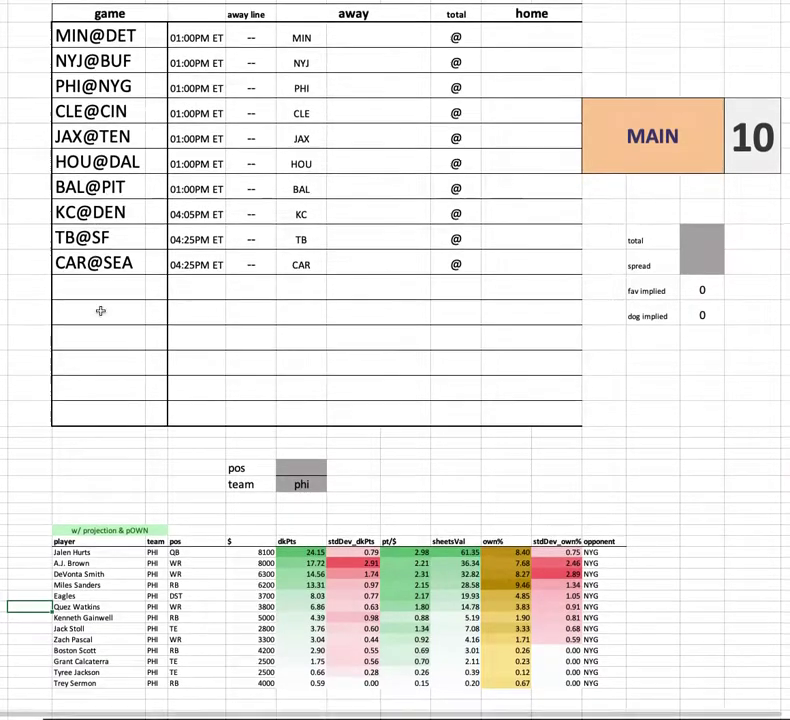
scroll(262, 601, down, 5)
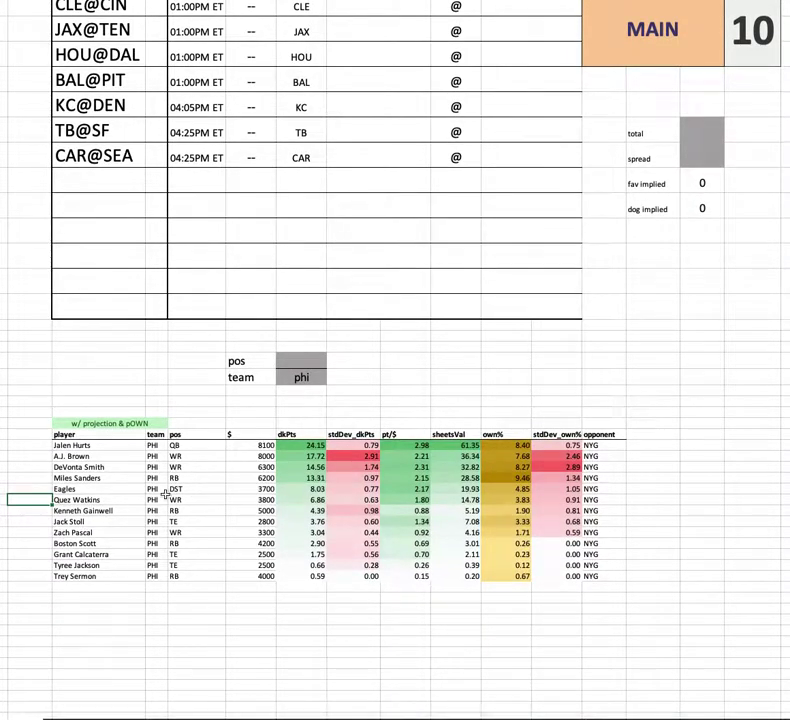
click(275, 499)
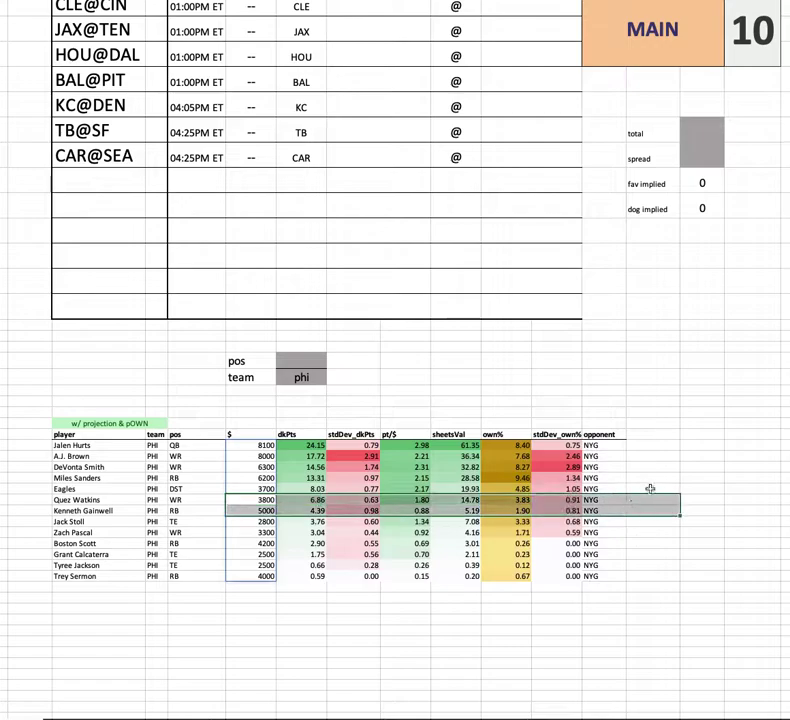
click(658, 480)
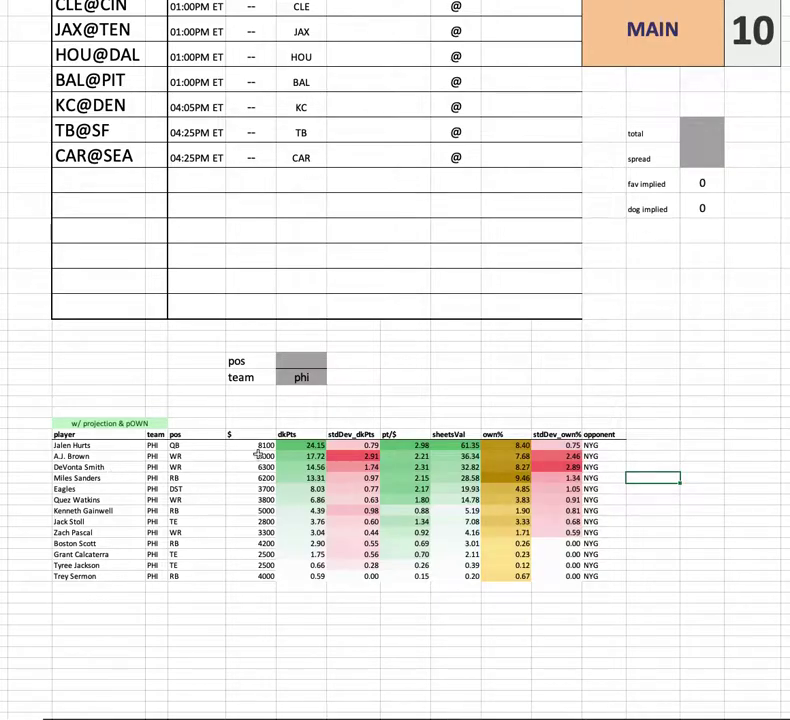
Check A.J. Brown's salary and examine DeVonta Smith's figures from salary to opponent
click(248, 458)
key(ctrl+shift+Down)
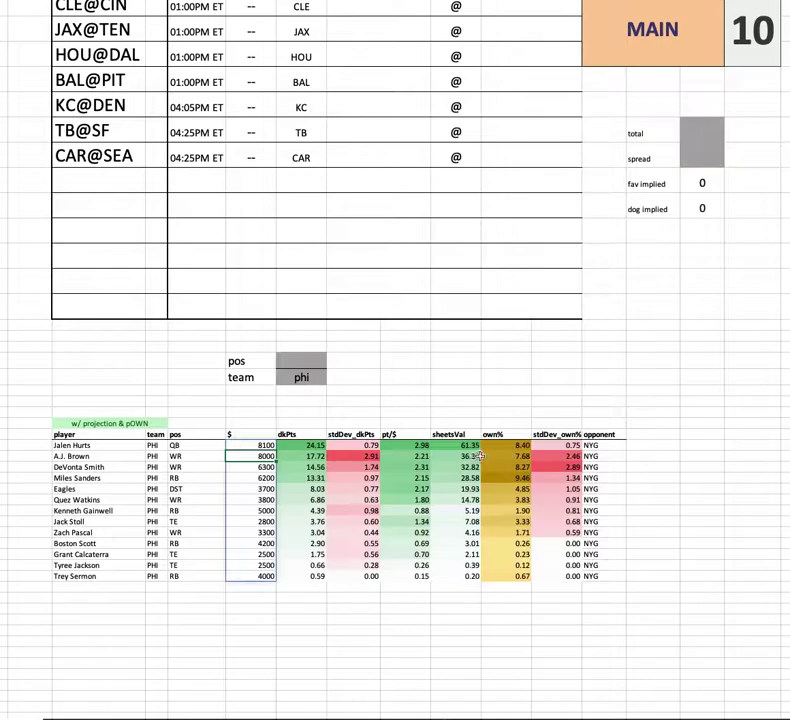
drag(254, 467, 652, 467)
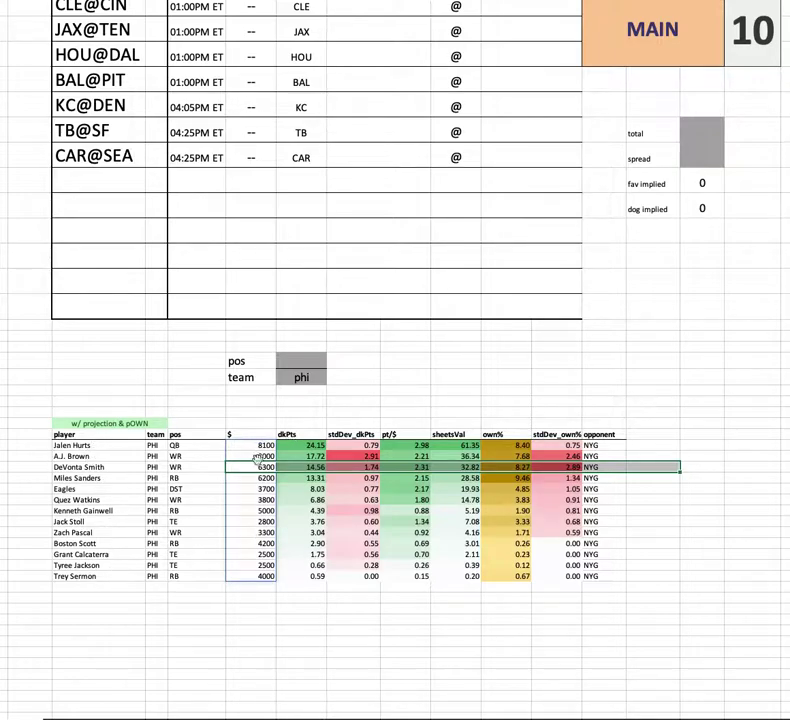
Examine the full rows for Jack Stoll, Quez Watkins and Kenneth Gainwell
drag(90, 521, 639, 526)
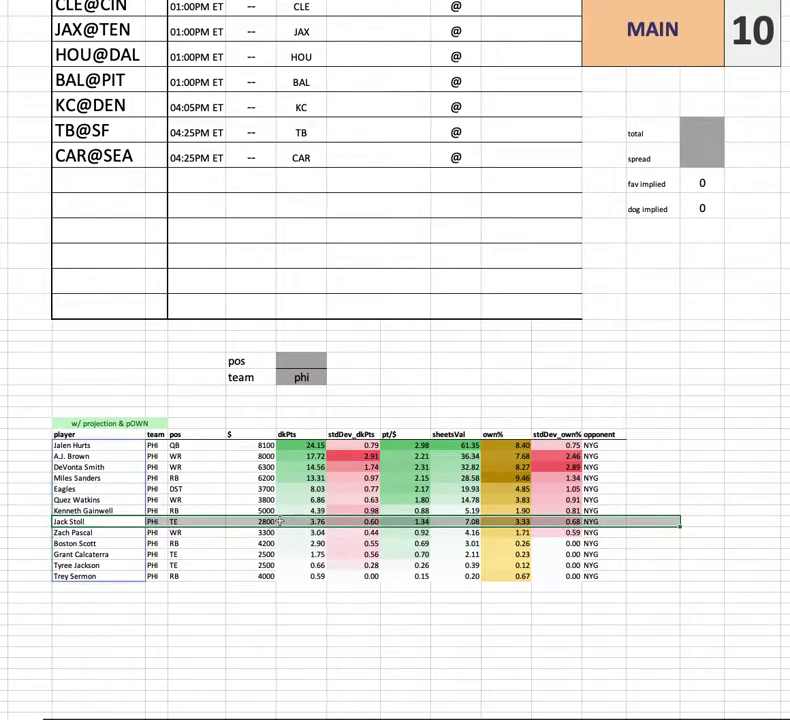
drag(116, 507, 600, 499)
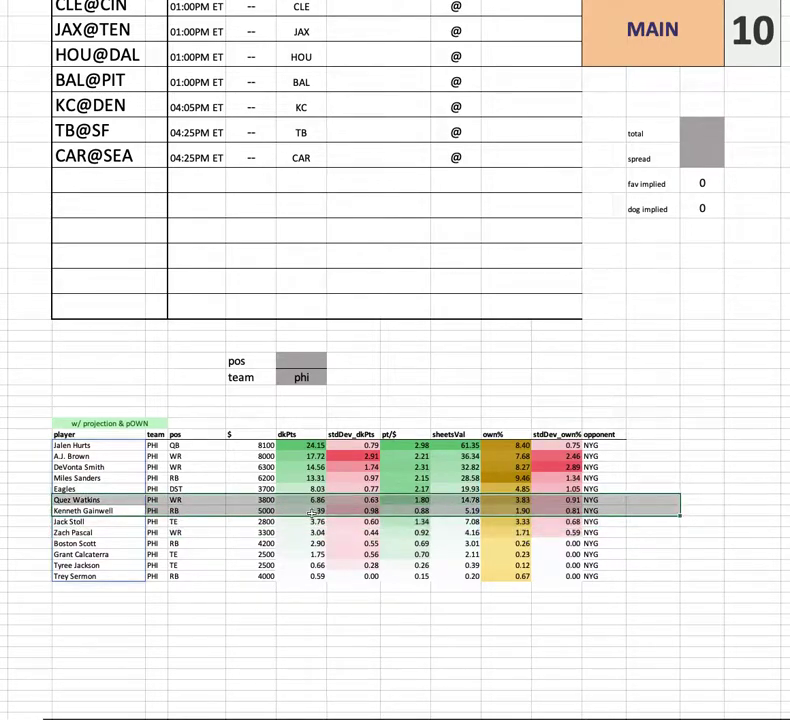
drag(134, 510, 668, 510)
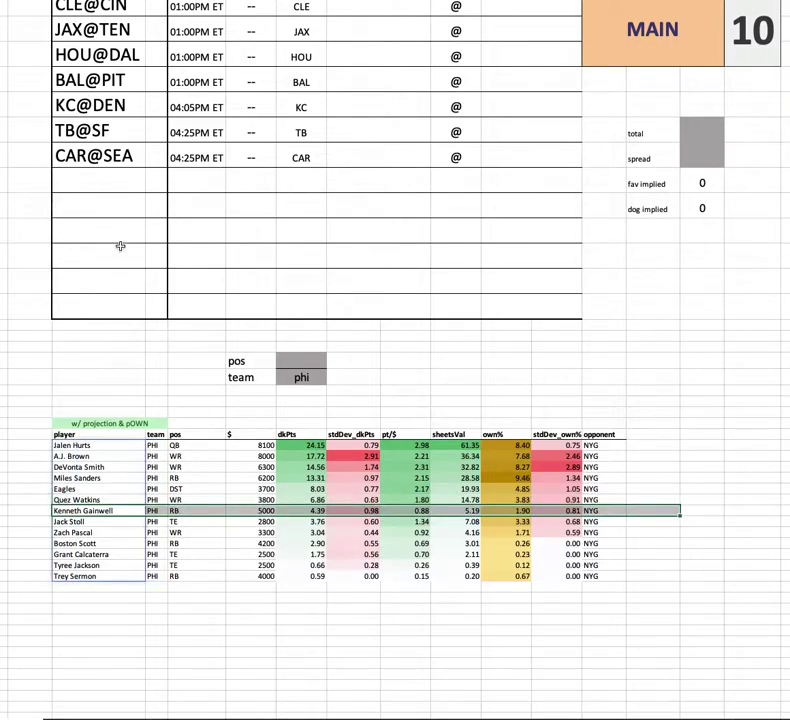
scroll(118, 245, up, 1)
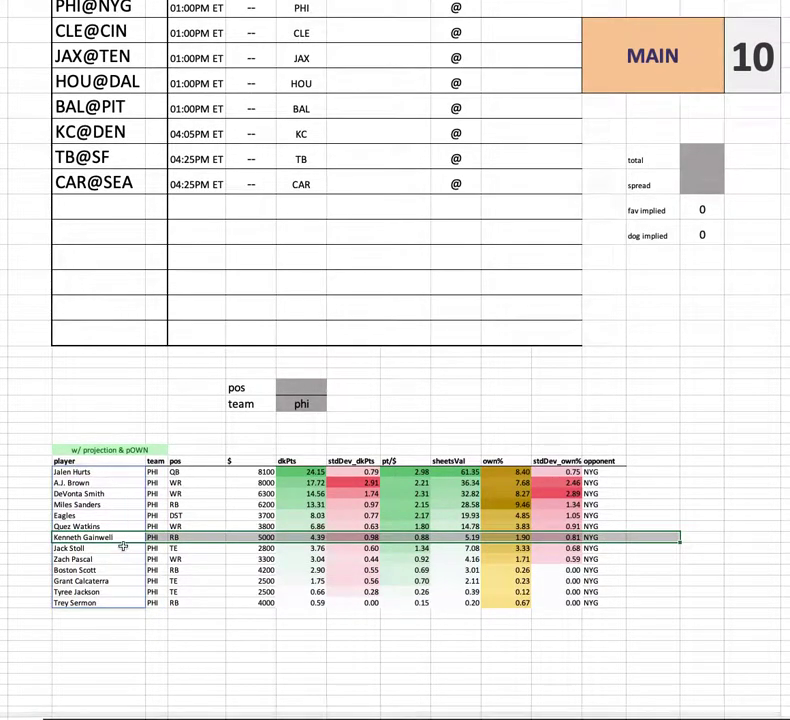
scroll(165, 550, up, 1)
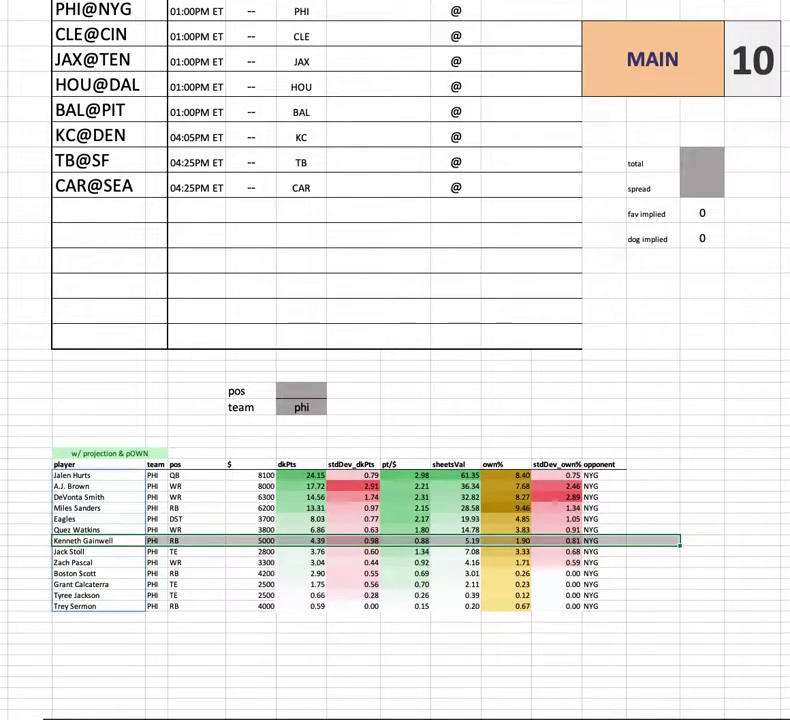
Filter the player table to team nyg for the other side of the PHI@NYG game
click(301, 391)
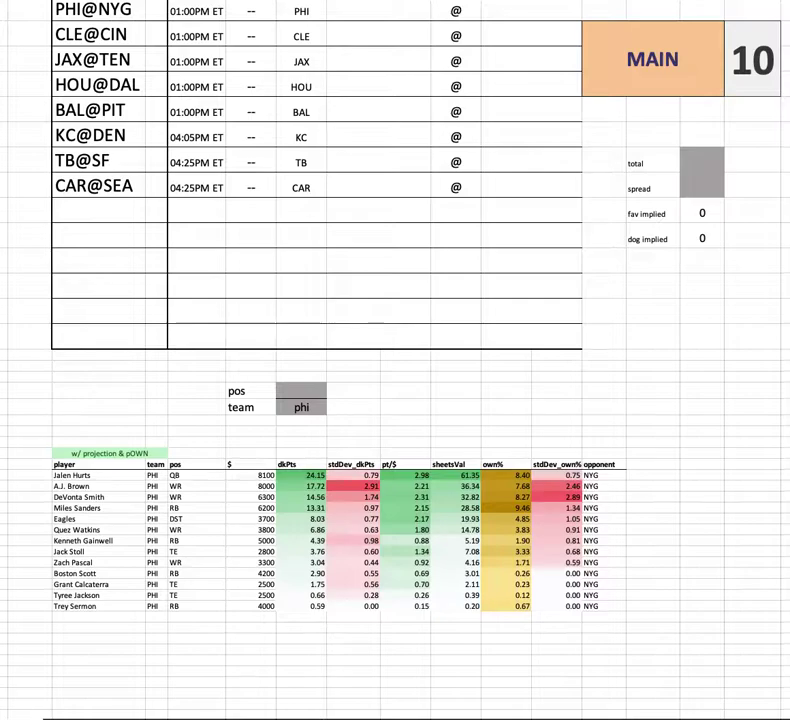
click(106, 448)
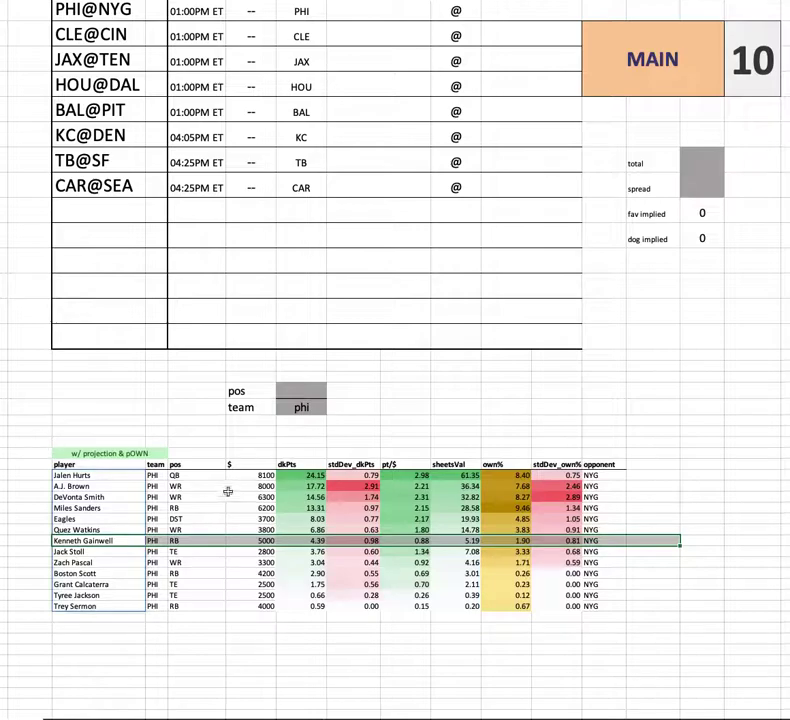
click(104, 476)
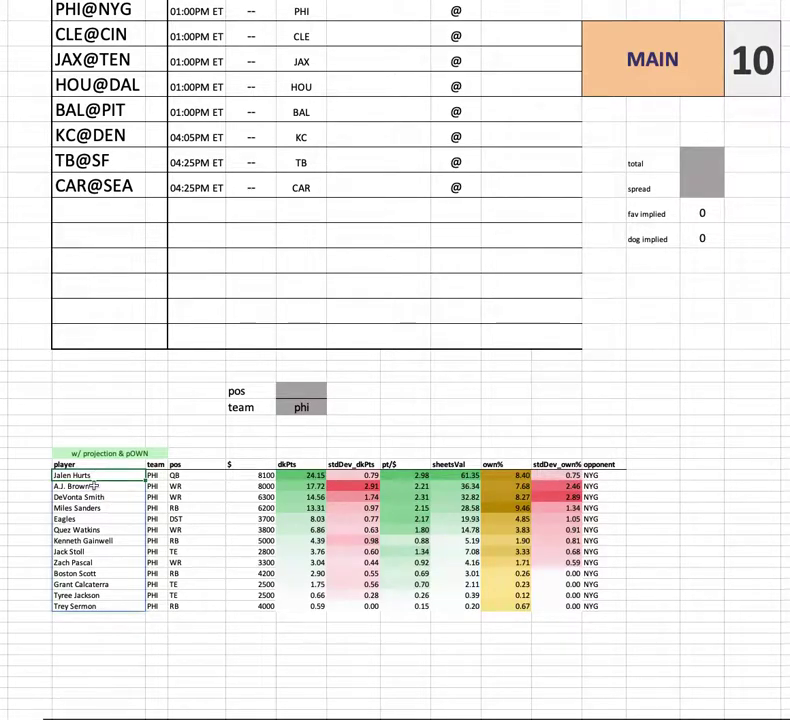
click(301, 407)
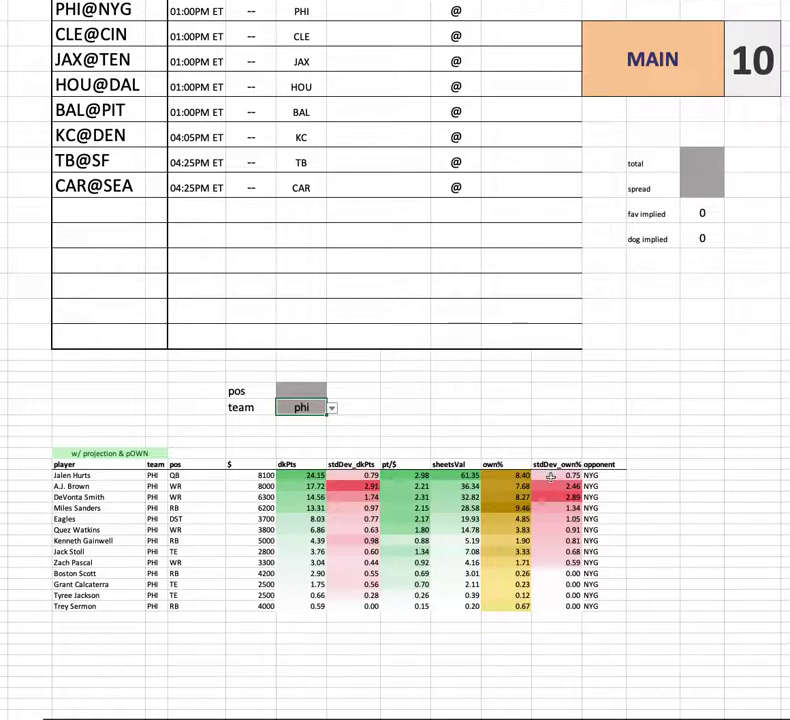
text(nyg)
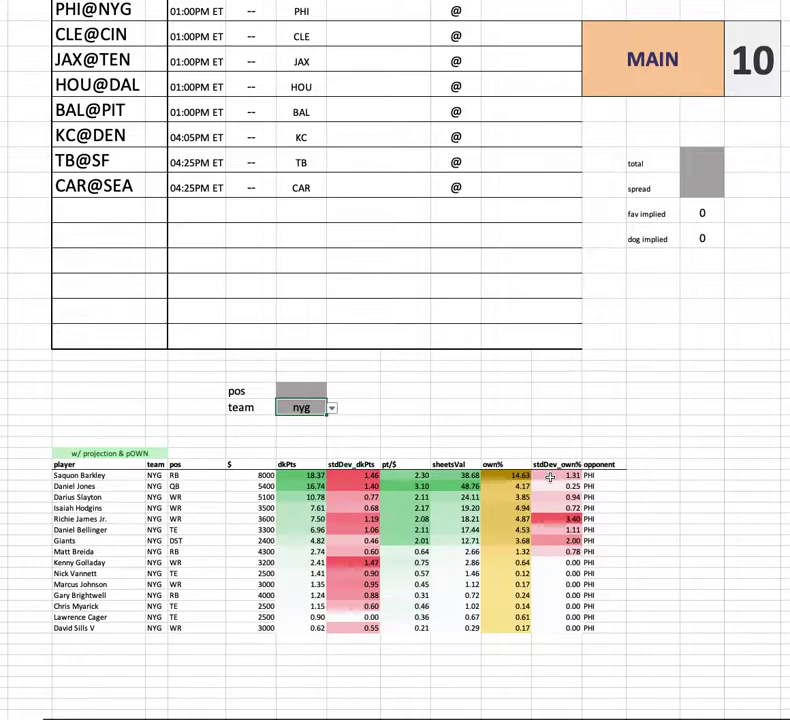
Check Daniel Jones's salary and full row, and examine it together with Saquon Barkley's row
click(259, 486)
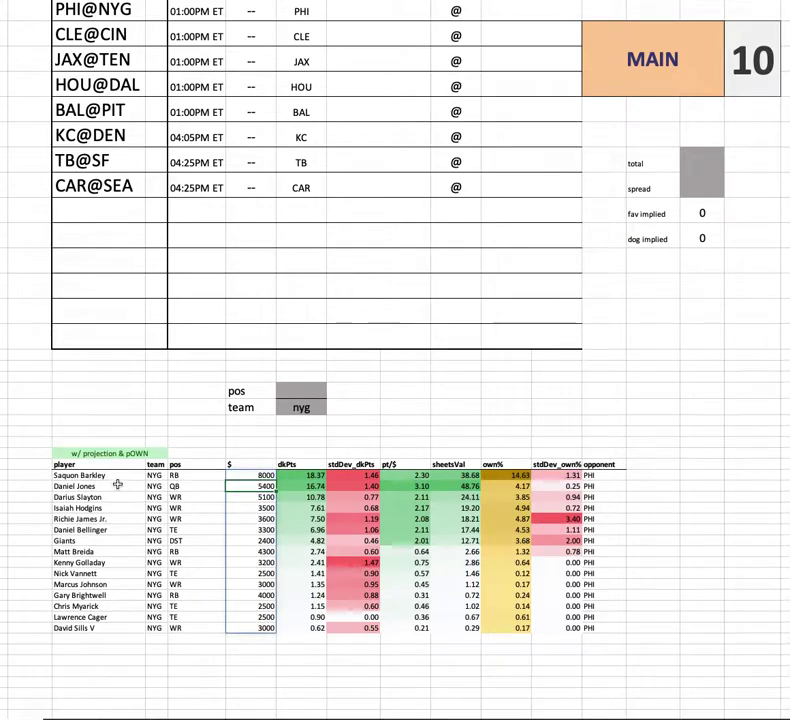
drag(117, 488, 651, 485)
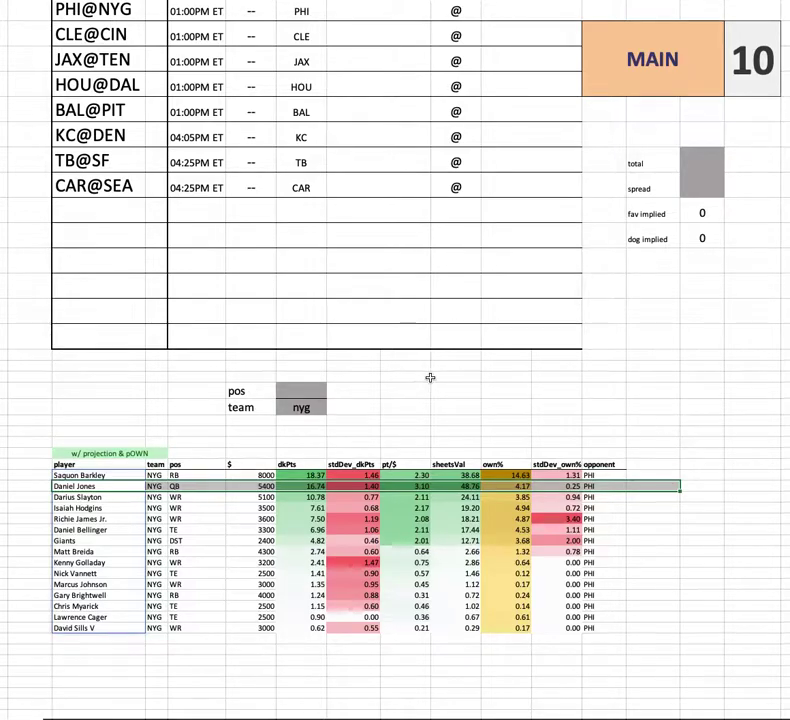
click(32, 486)
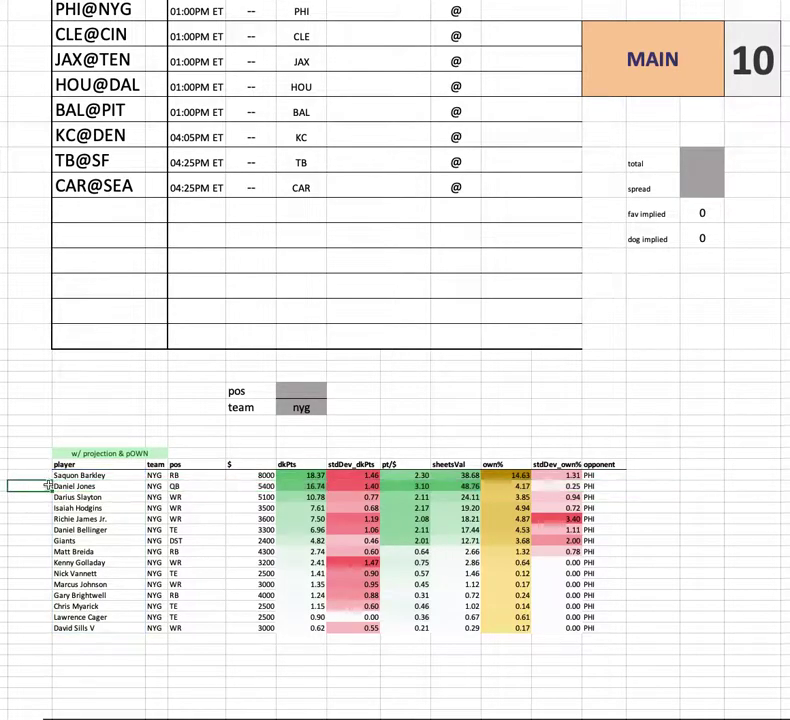
drag(74, 478, 659, 482)
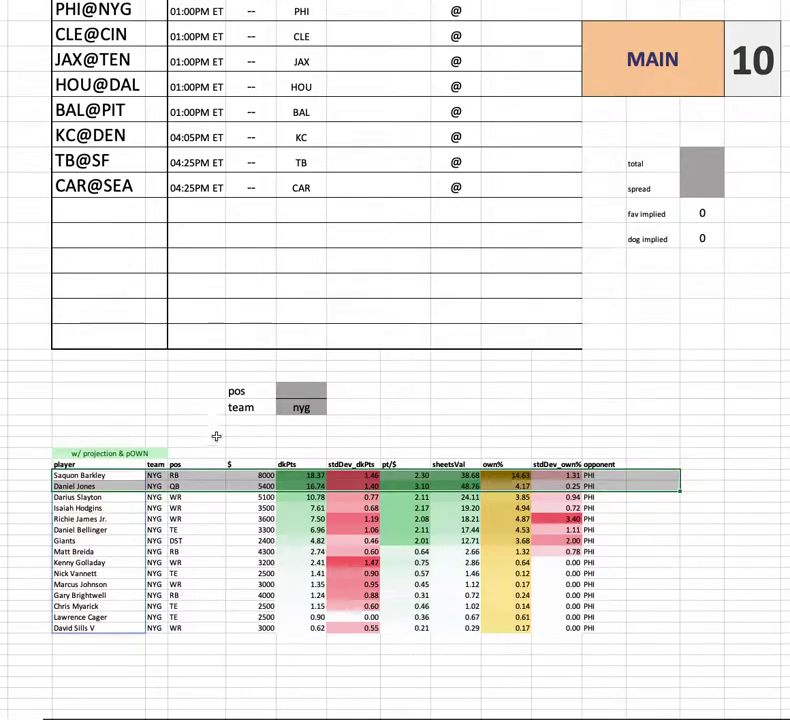
click(41, 485)
drag(41, 485, 612, 462)
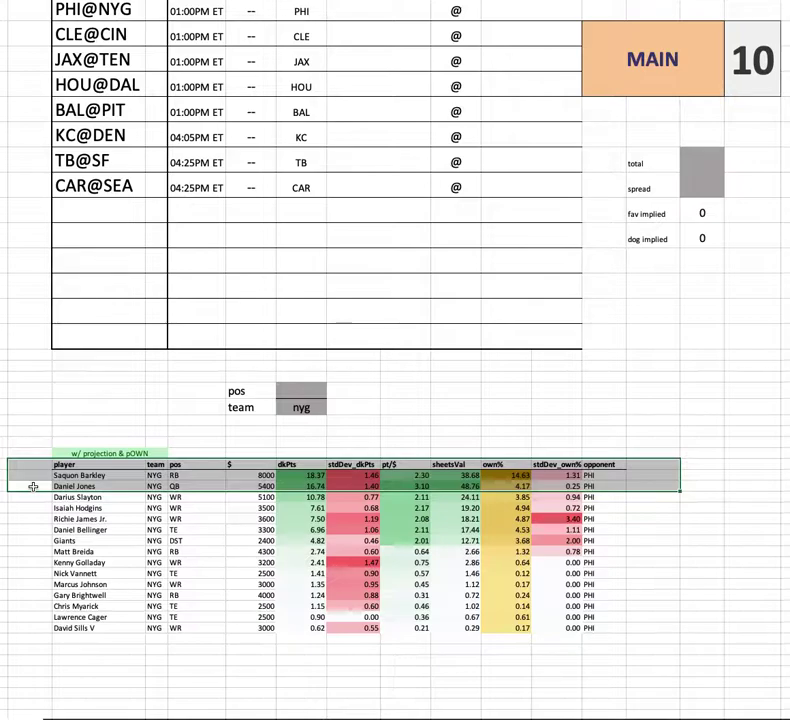
Recheck Daniel Jones's salary, compare his pt/$ and sheetsVal with Darius Slayton's, and pair him with Saquon Barkley
click(262, 486)
key(ctrl+shift+Down)
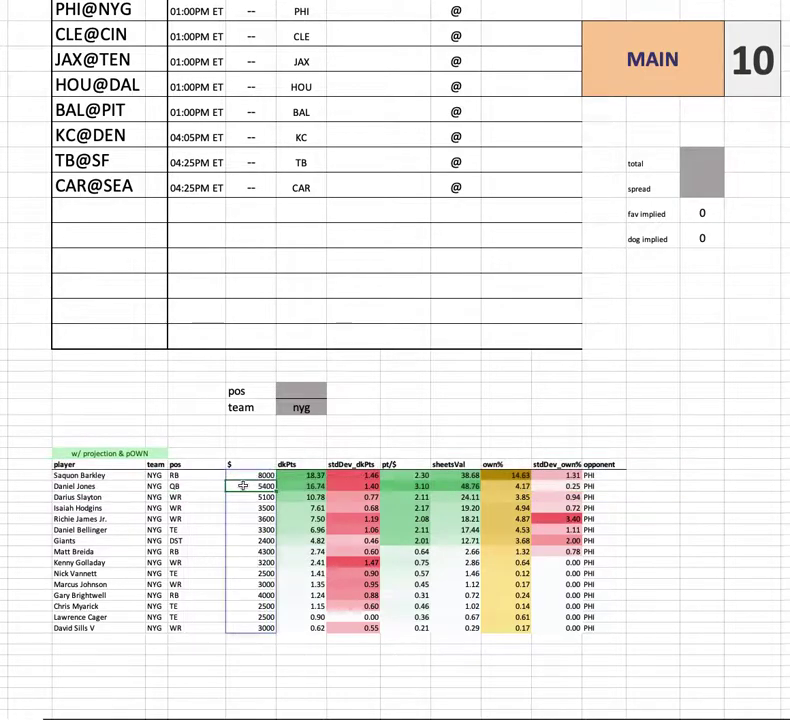
drag(441, 500, 410, 476)
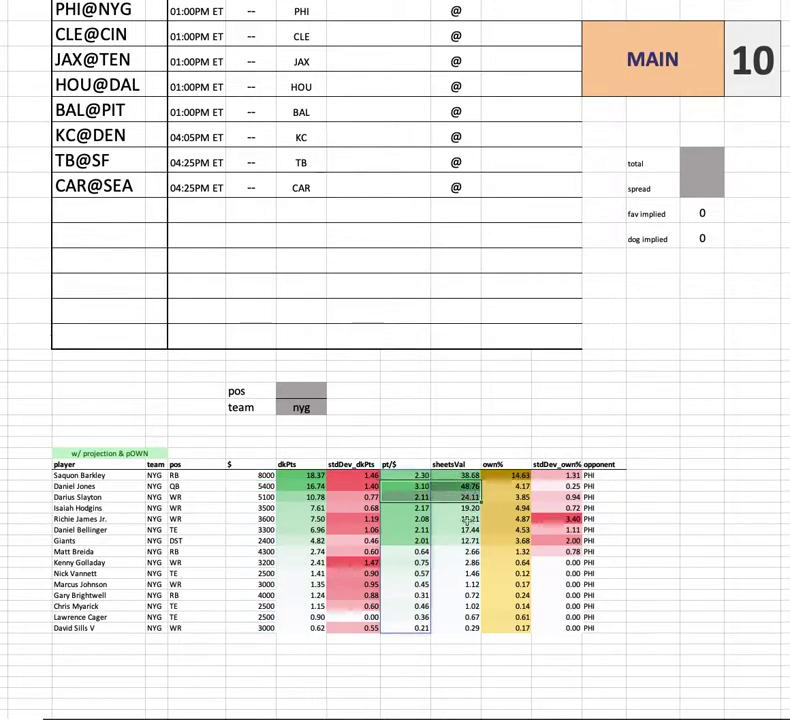
mouse_move(100, 476)
mouse_down()
mouse_move(100, 497)
mouse_move(98, 487)
mouse_up()
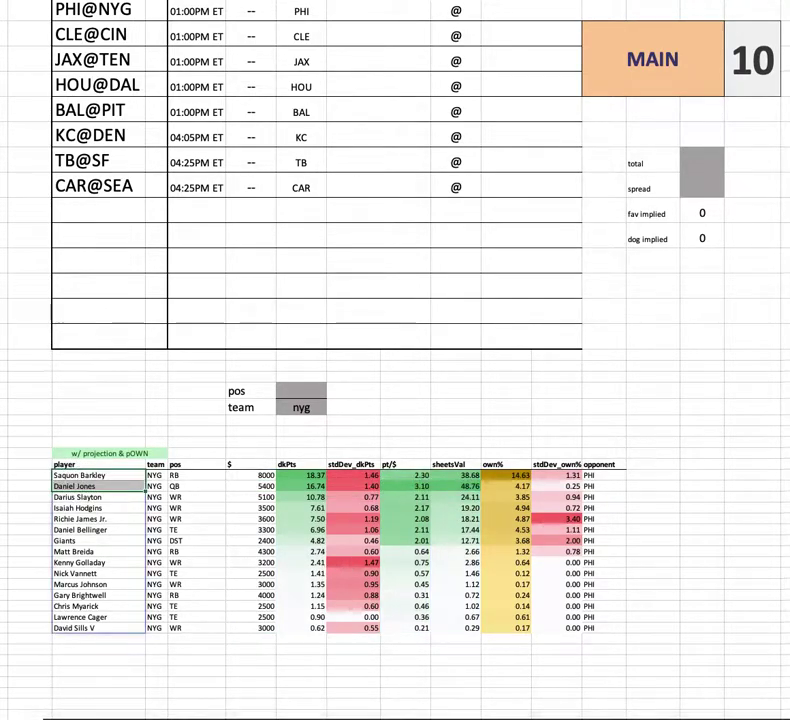
Review the positions and salaries of the Giants from Darius Slayton to Daniel Bellinger, plus Saquon Barkley's full row
drag(115, 500, 117, 526)
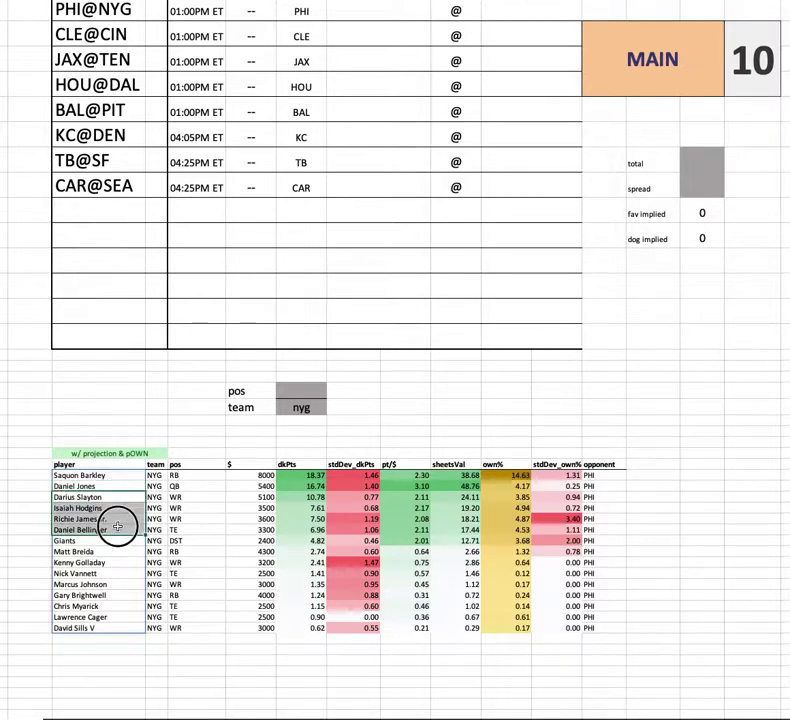
drag(117, 526, 266, 528)
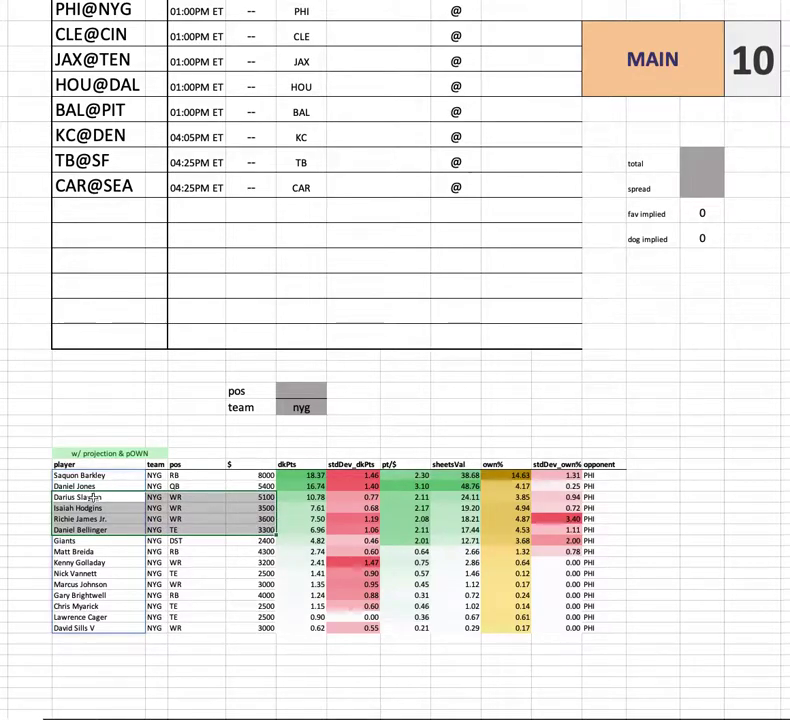
drag(100, 478, 694, 470)
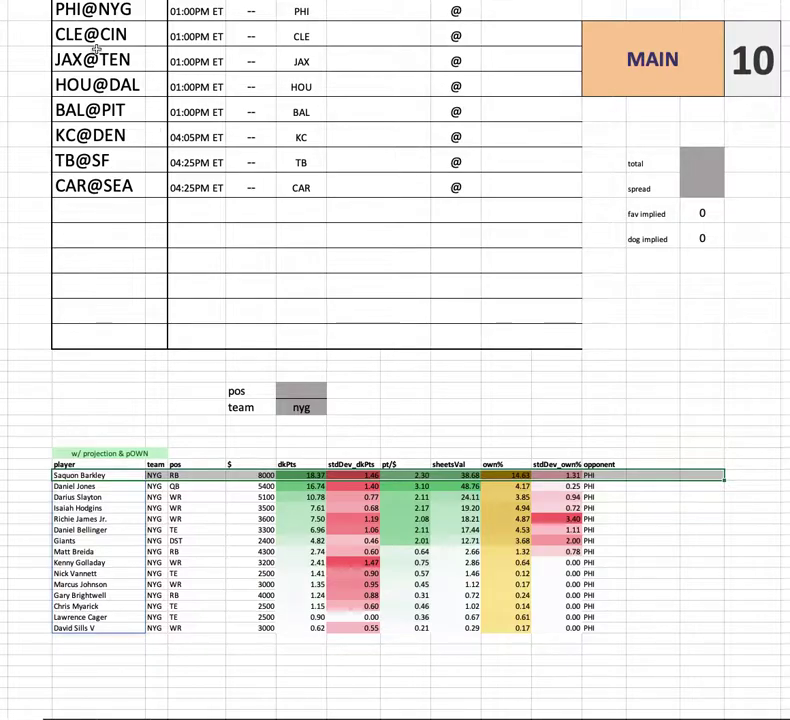
scroll(162, 372, up, 1)
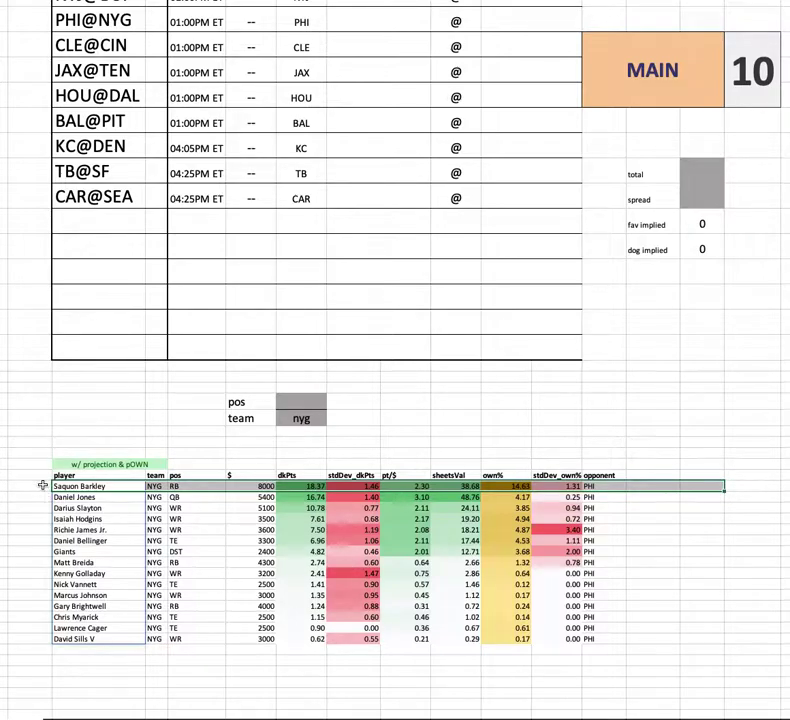
click(260, 455)
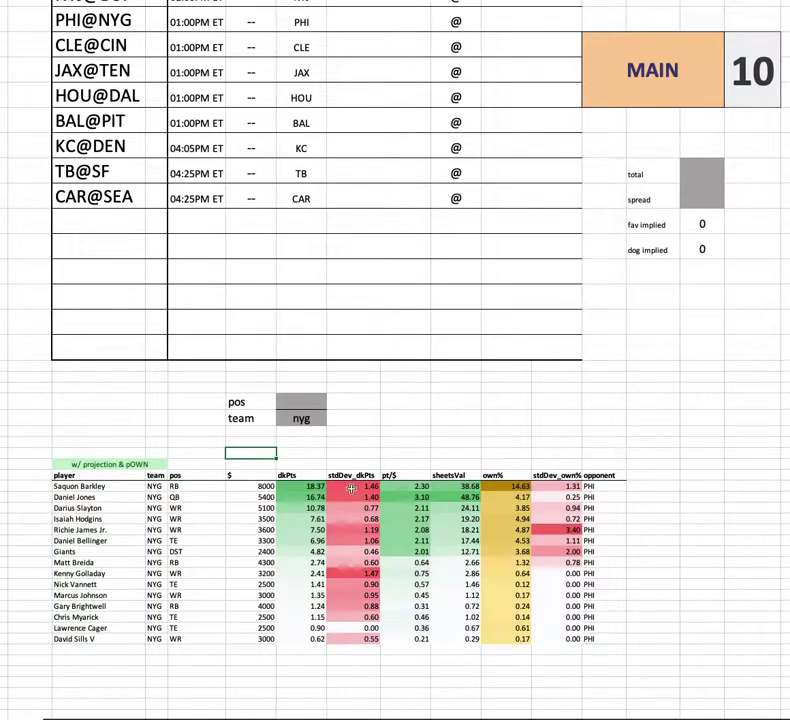
Compare Saquon Barkley's own% with the other Giants and consider him together with Daniel Jones
drag(507, 486, 507, 638)
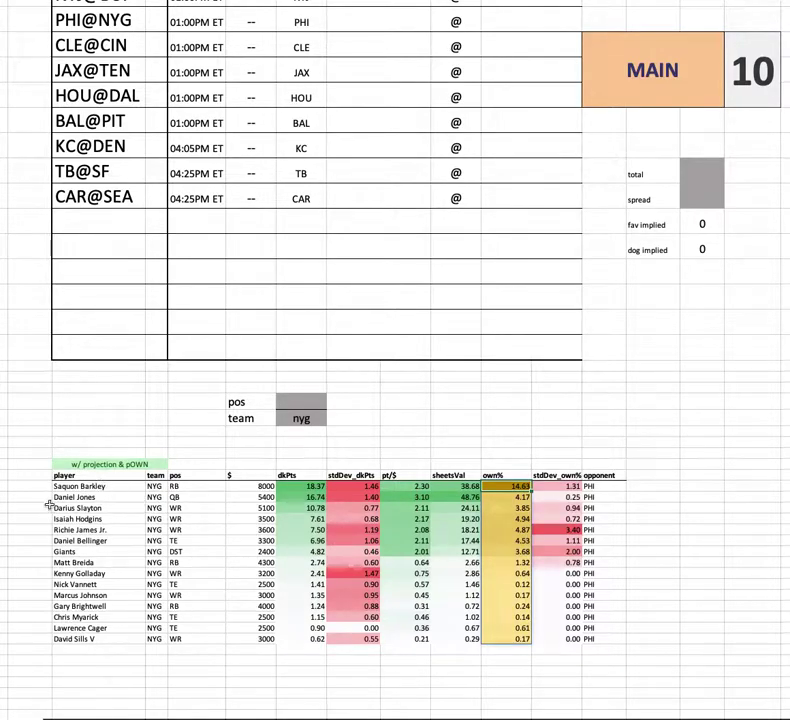
click(108, 487)
key(ctrl+shift+Down)
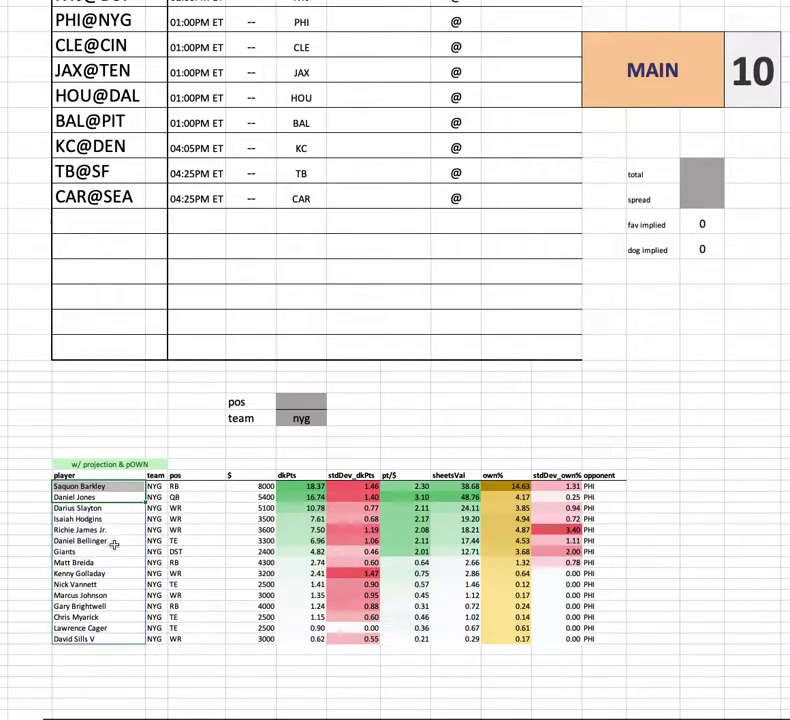
Compare Darius Slayton's salary, pt/$ and sheetsVal with the Giants down to Daniel Bellinger, and review the Giants DST row
drag(111, 508, 241, 512)
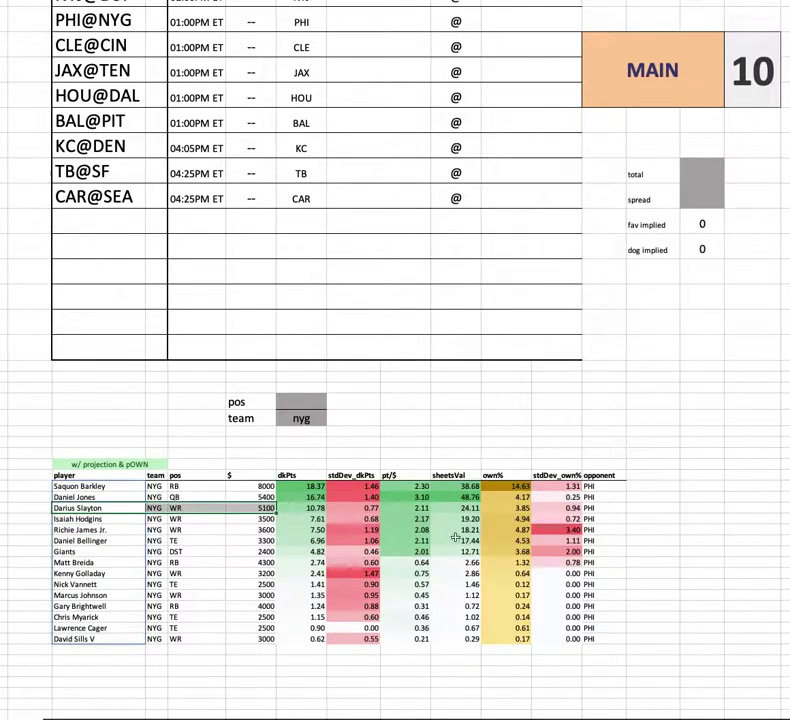
drag(421, 509, 141, 519)
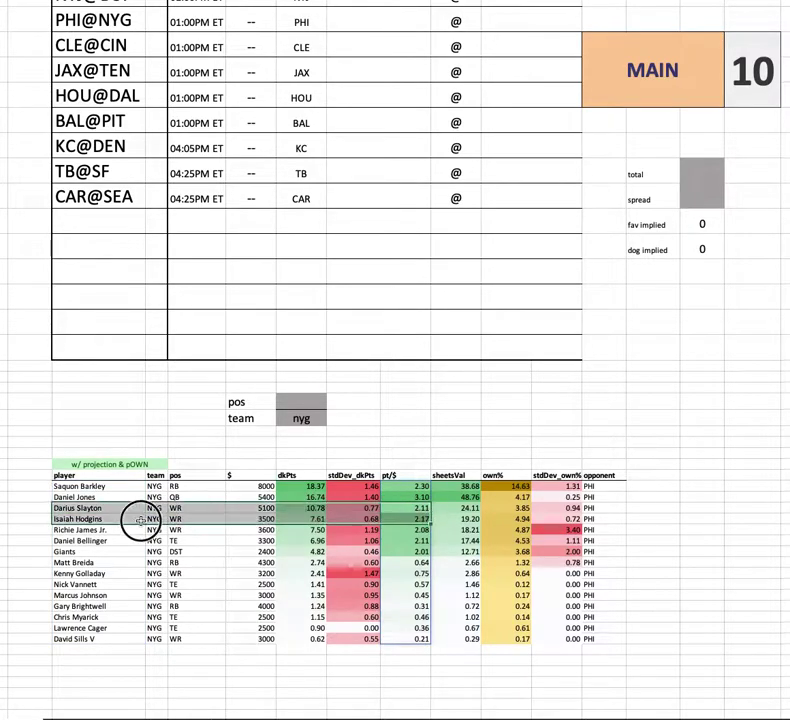
drag(405, 508, 468, 540)
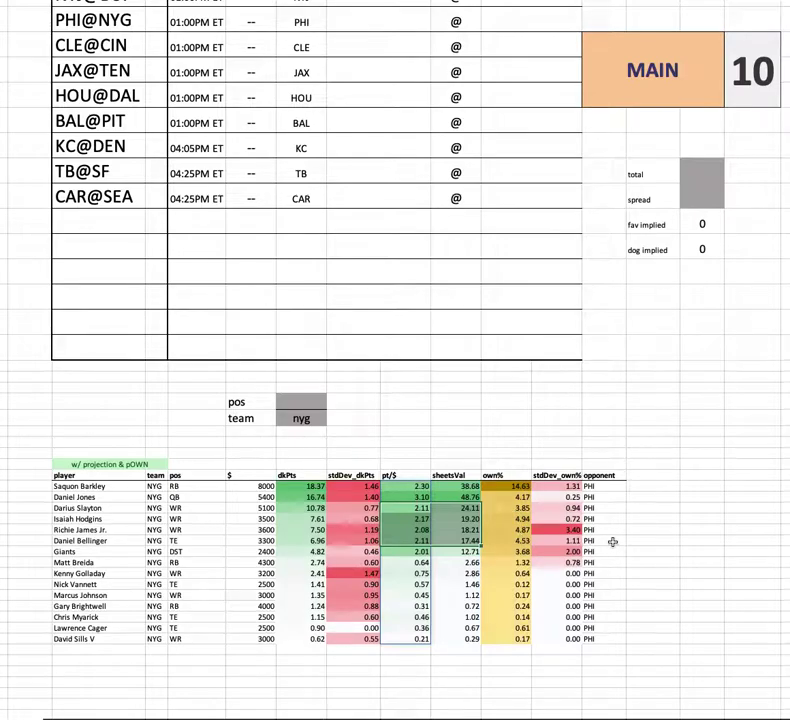
drag(115, 551, 716, 552)
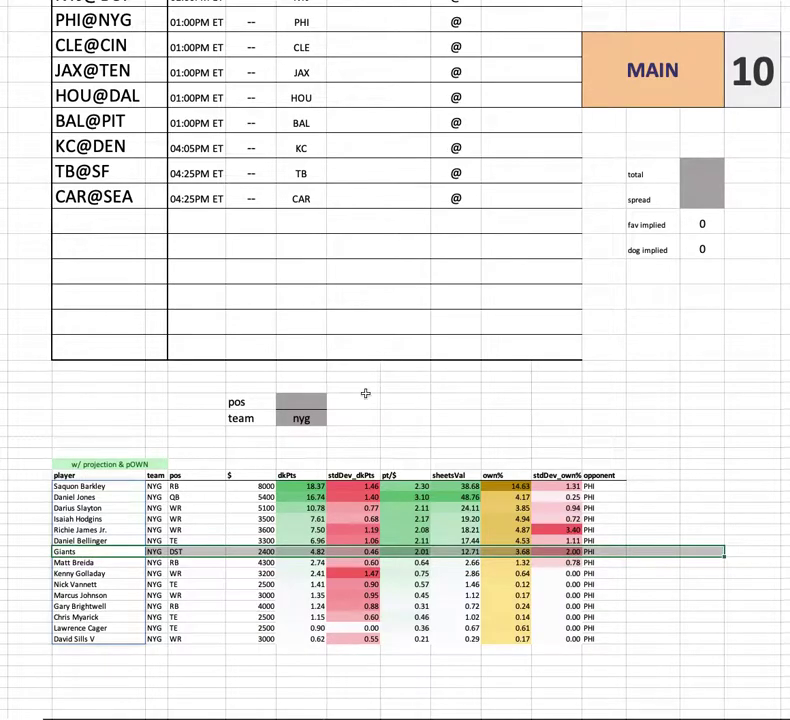
Filter the player table to team cle
click(300, 418)
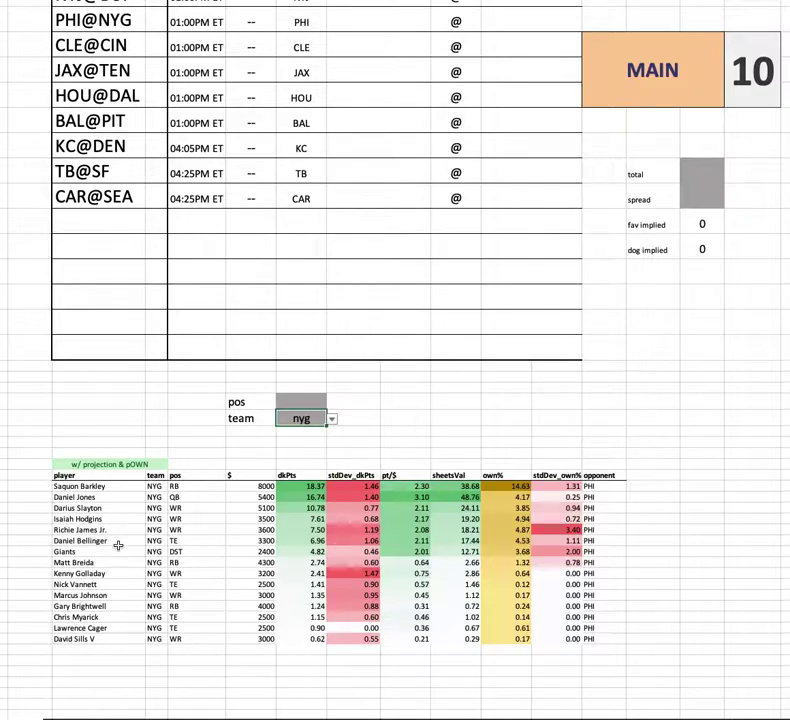
click(110, 497)
key(ctrl+shift+Down)
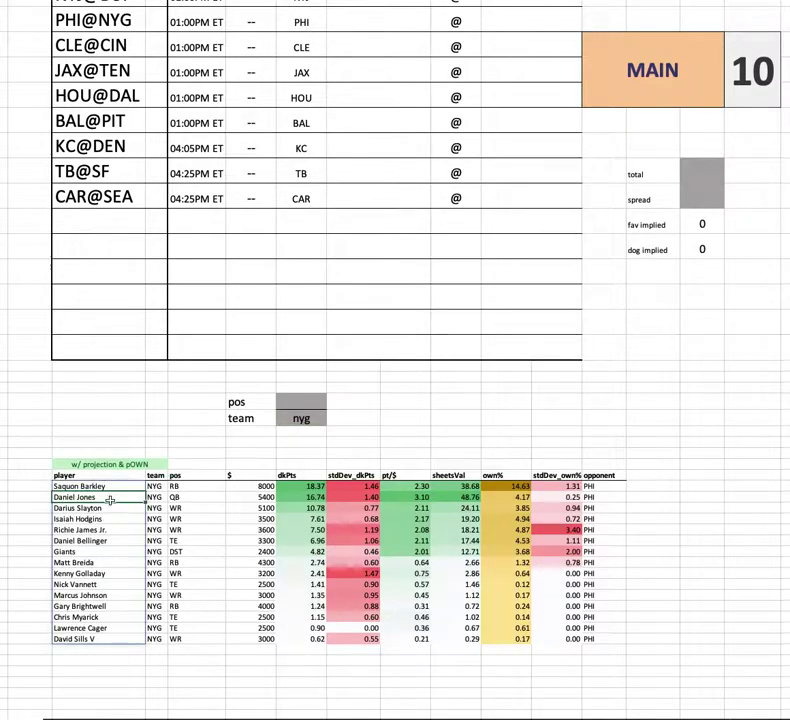
click(310, 418)
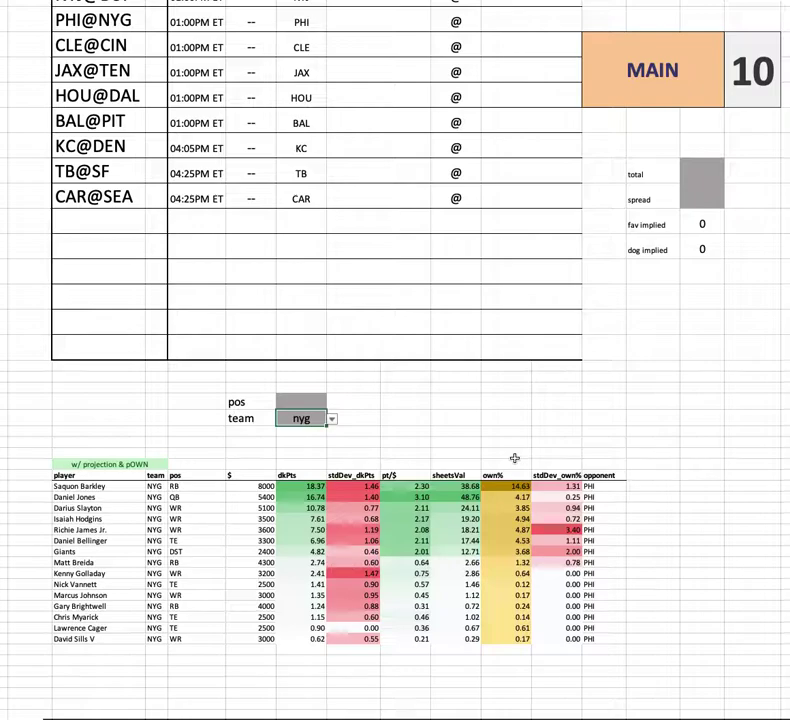
text(cle)
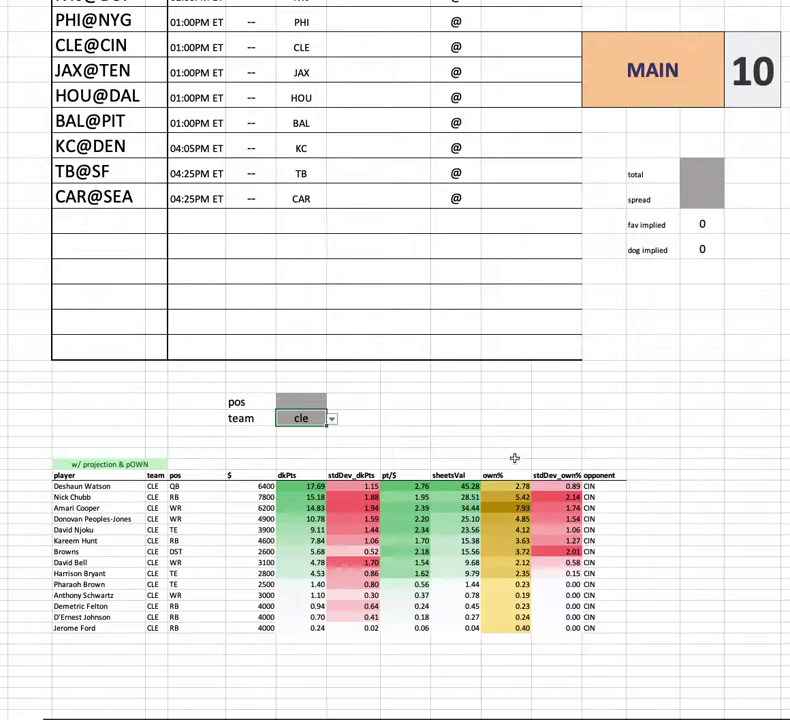
scroll(524, 404, up, 3)
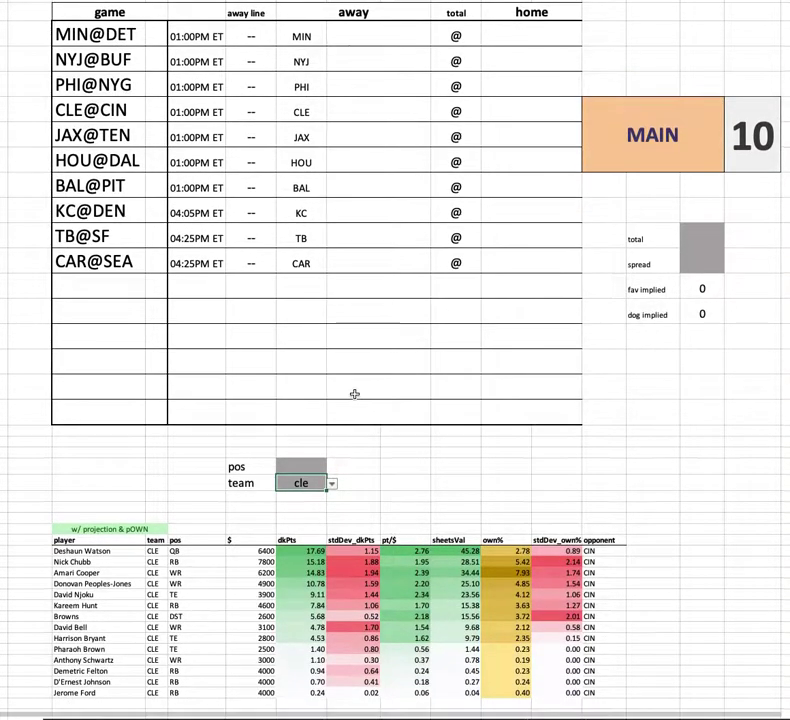
scroll(345, 427, down, 1)
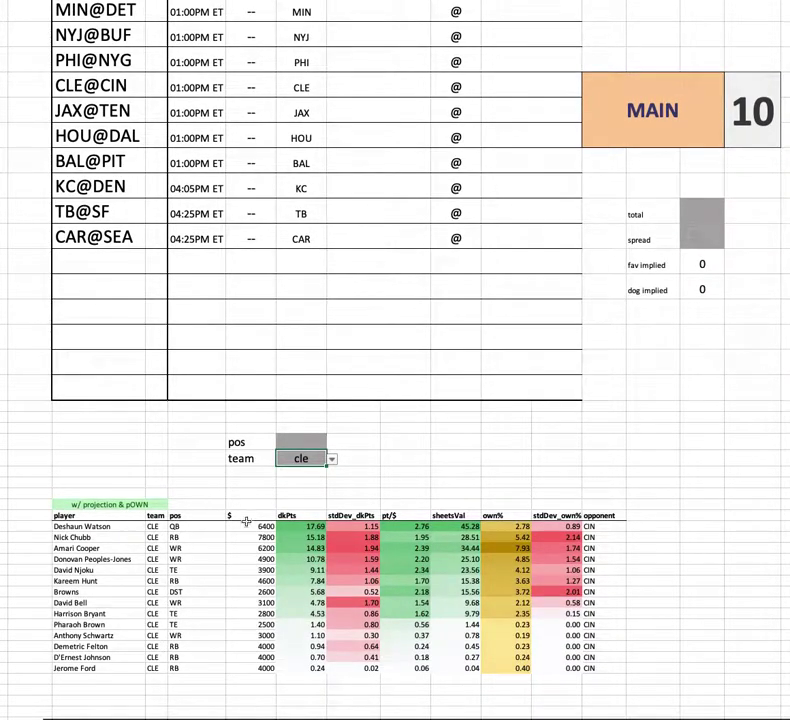
Examine the rows of Deshaun Watson and Kareem Hunt, plus the block of Browns players from Watson to Hunt
drag(118, 526, 615, 496)
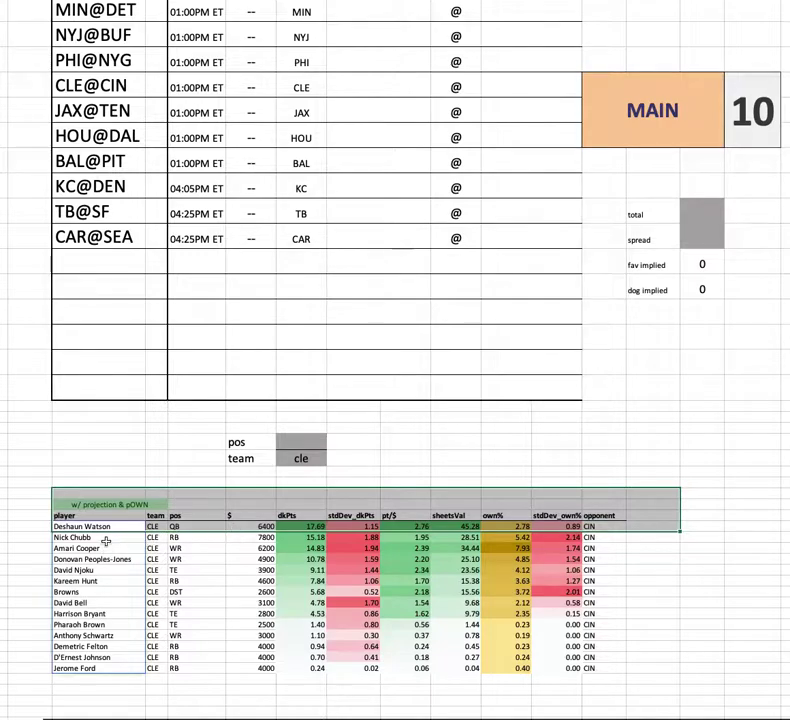
click(106, 540)
drag(120, 585, 636, 580)
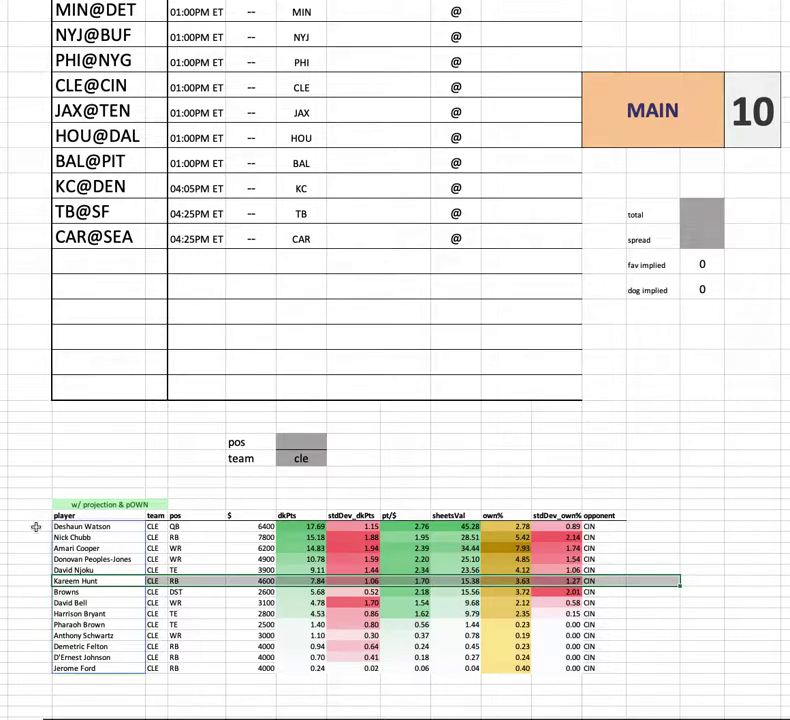
drag(35, 527, 638, 576)
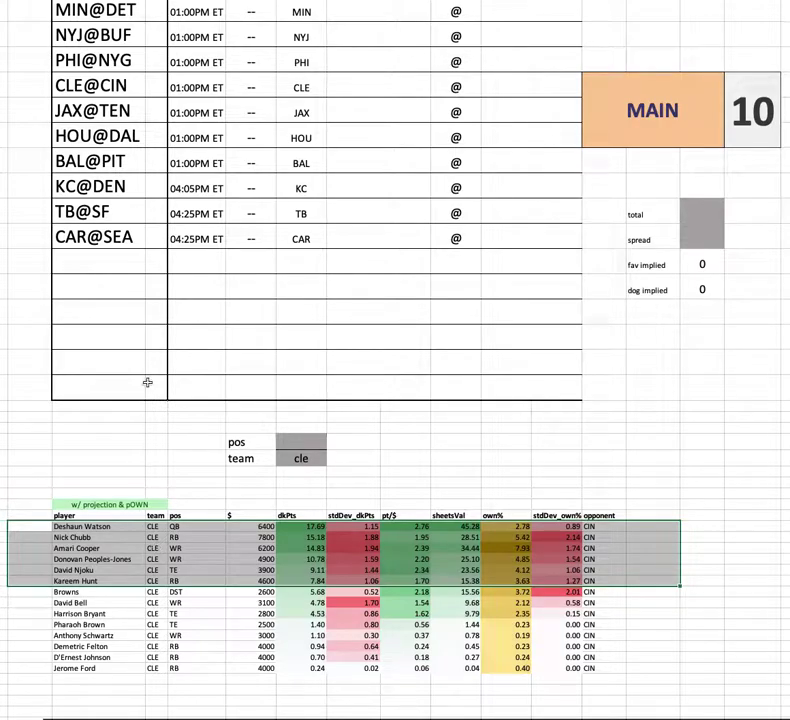
Check Deshaun Watson's salary, the rows of Amari Cooper and Donovan Peoples-Jones, and Peoples-Jones's salary
click(158, 493)
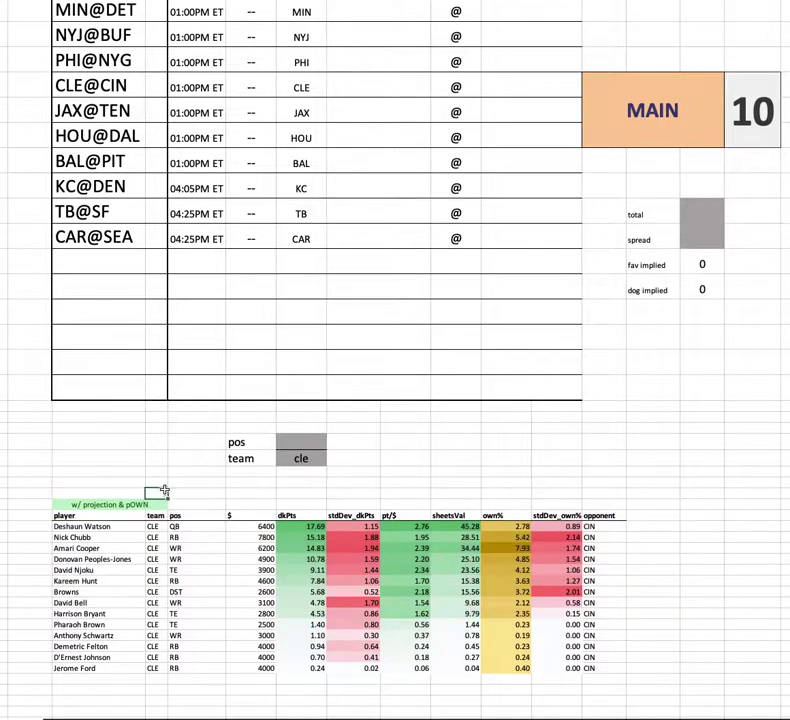
click(241, 527)
key(ctrl+shift+Down)
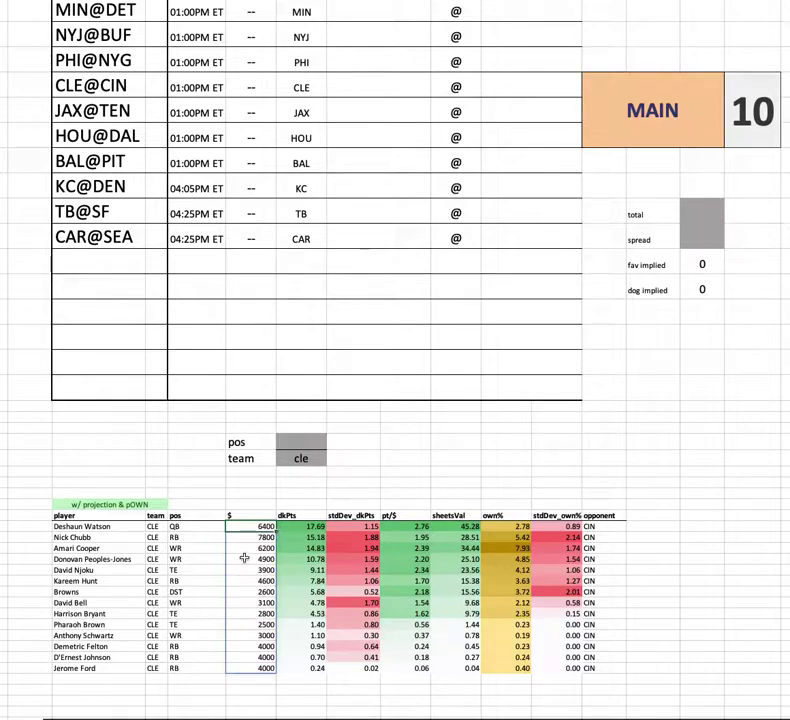
click(120, 529)
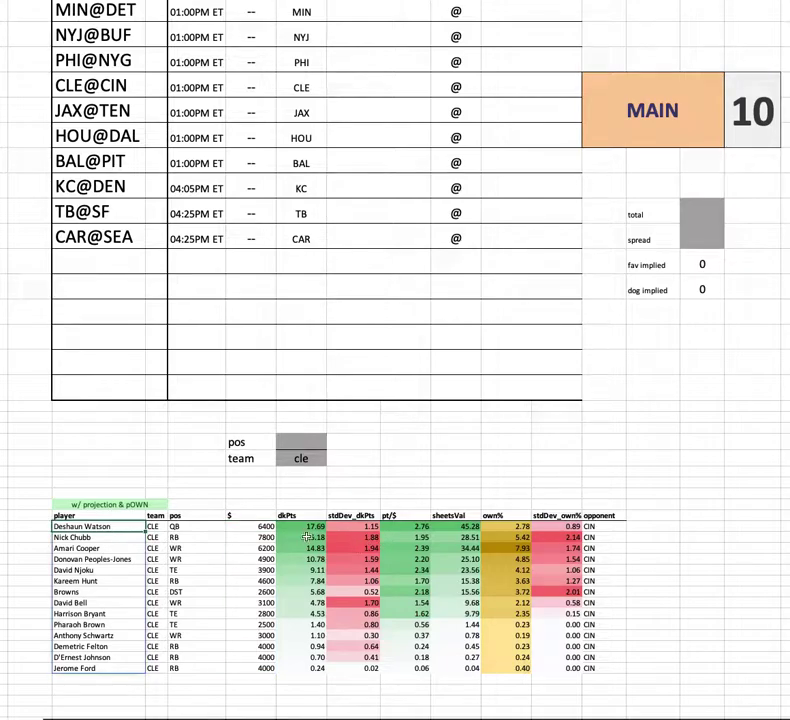
drag(128, 548, 648, 555)
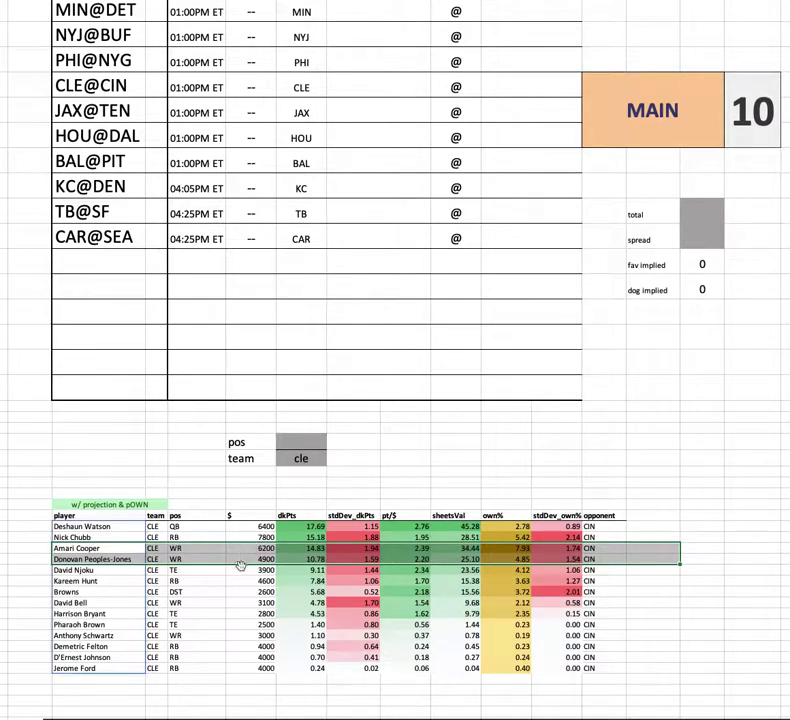
click(244, 563)
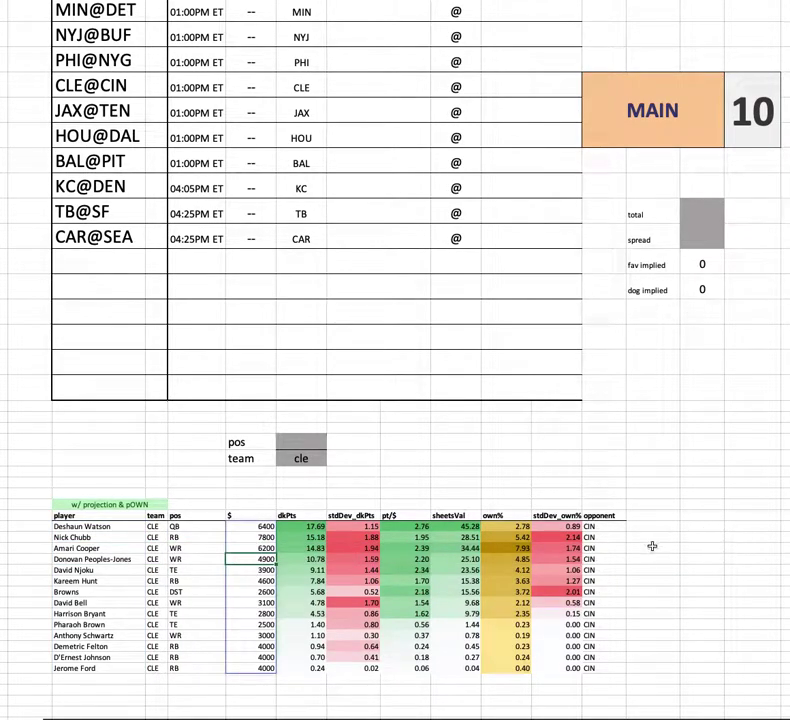
Review David Njoku's and Kareem Hunt's rows, and compare Nick Chubb's salary with Hunt's
click(100, 111)
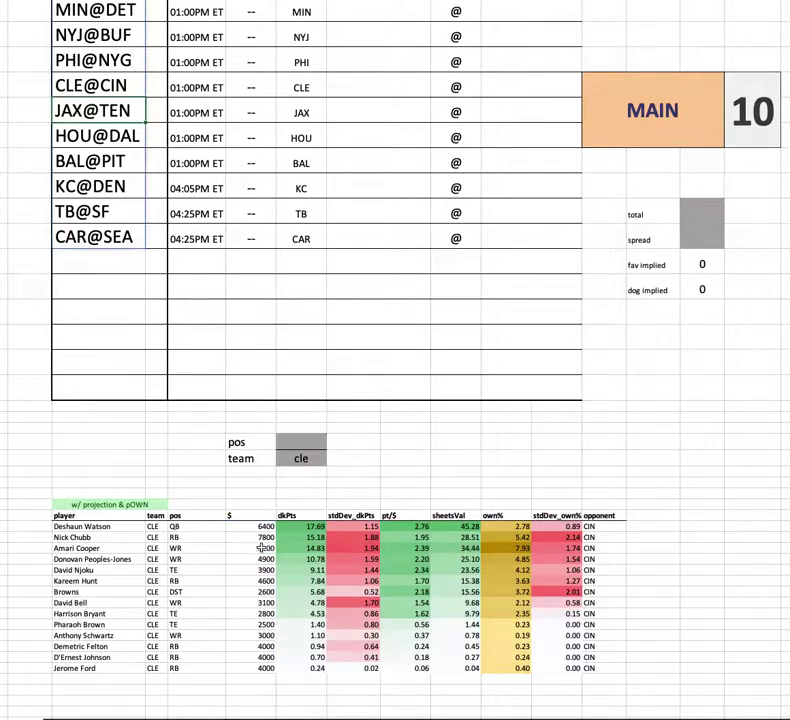
click(75, 574)
drag(75, 574, 629, 570)
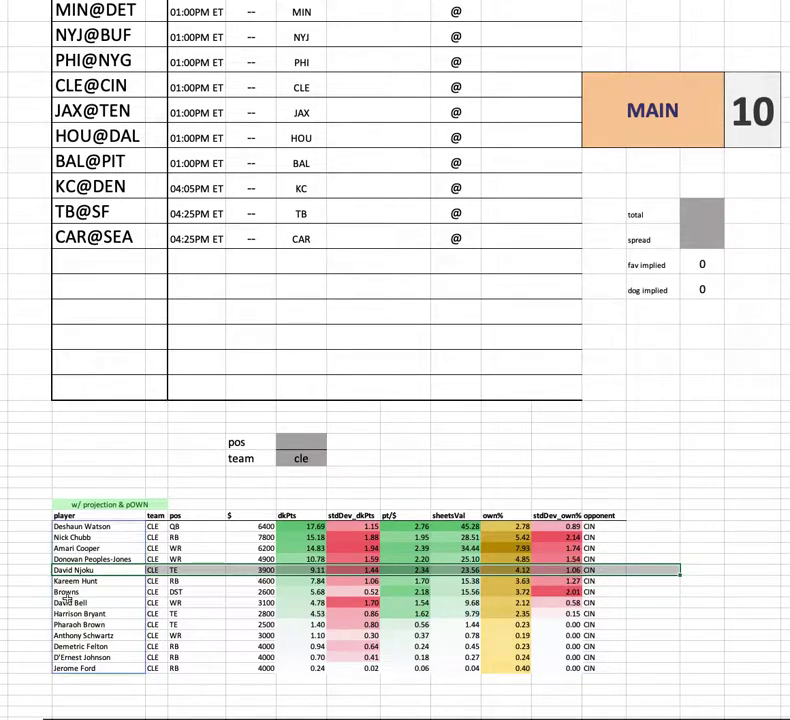
drag(46, 583, 676, 577)
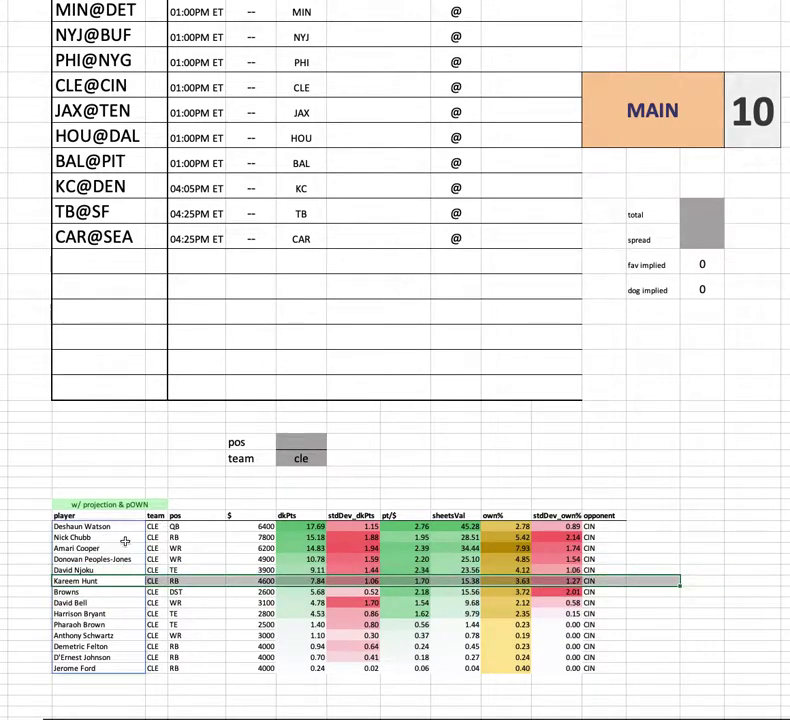
click(248, 537)
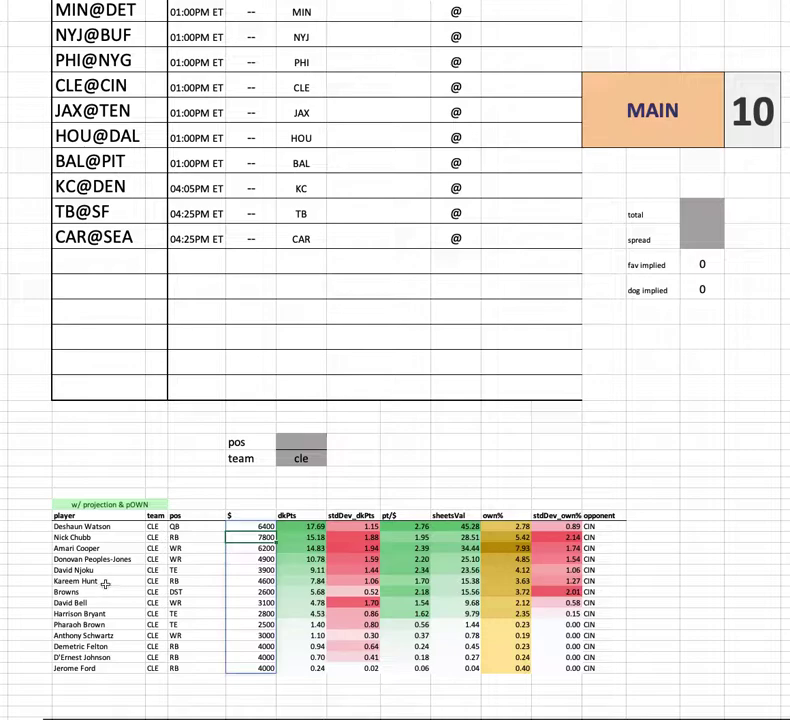
click(250, 581)
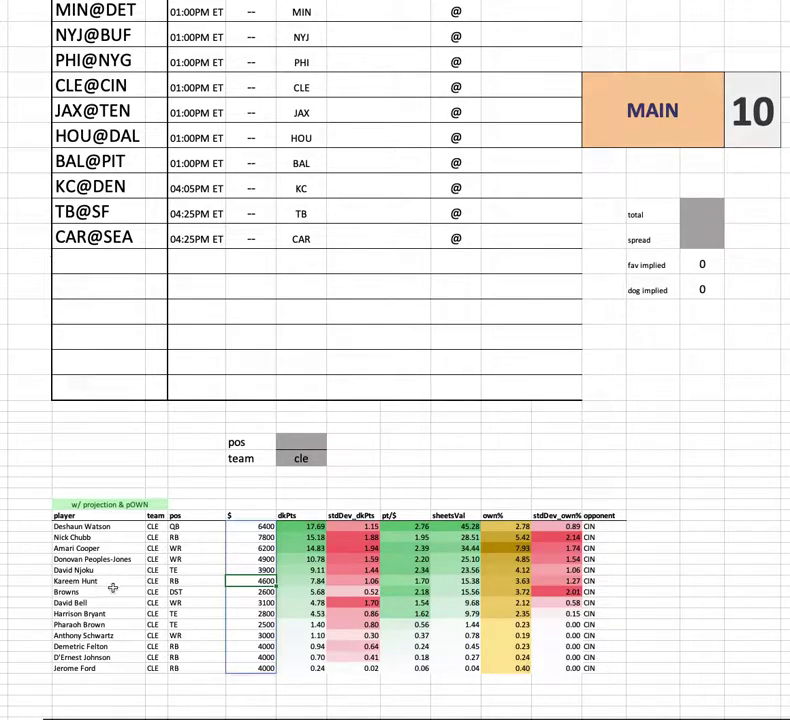
Switch the player table's team filter to cin
click(303, 457)
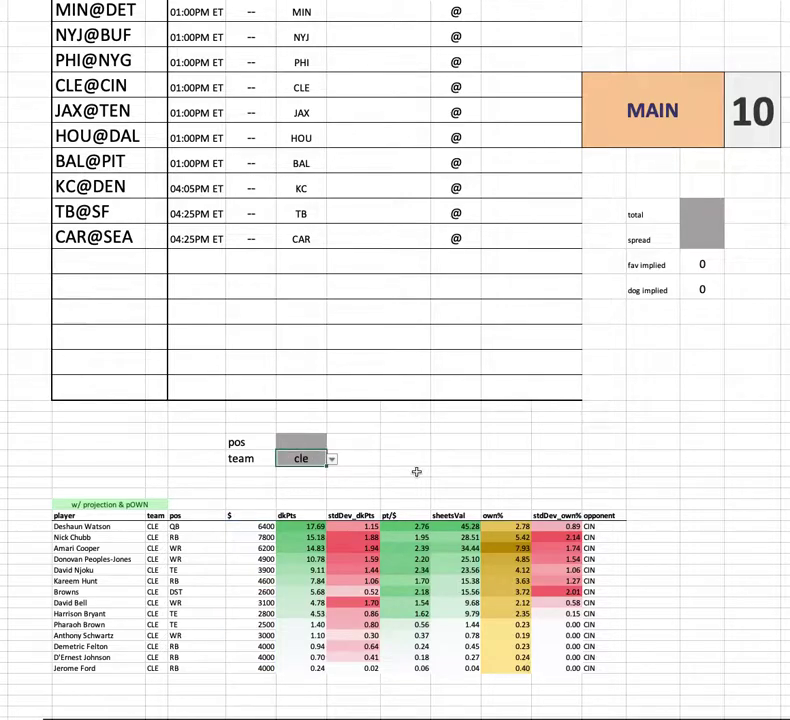
text(cin)
key(Return)
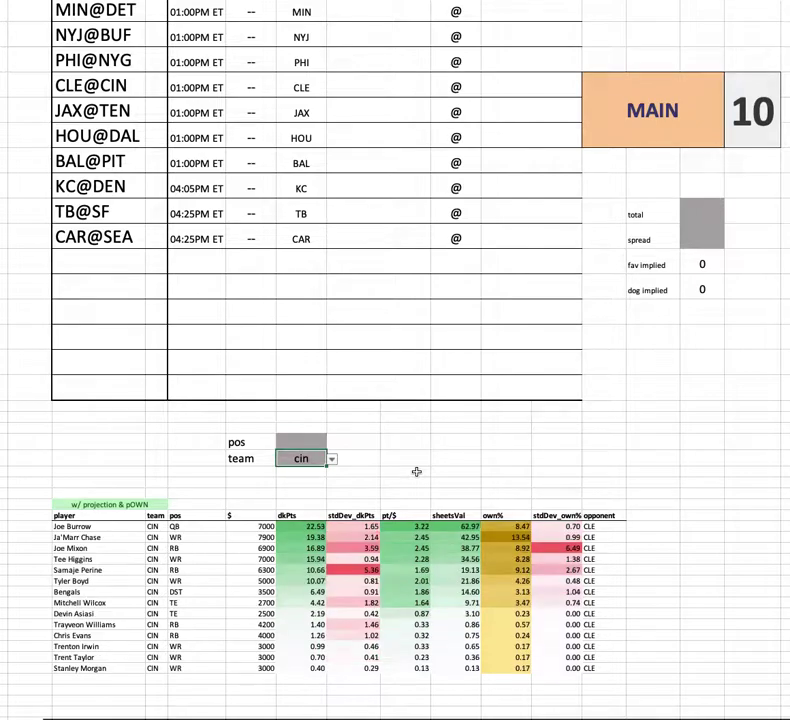
Review Joe Burrow's row, checking his salary, dkPts, pt/$ and sheetsVal against the other Bengals
click(127, 526)
key(ctrl+shift+Down)
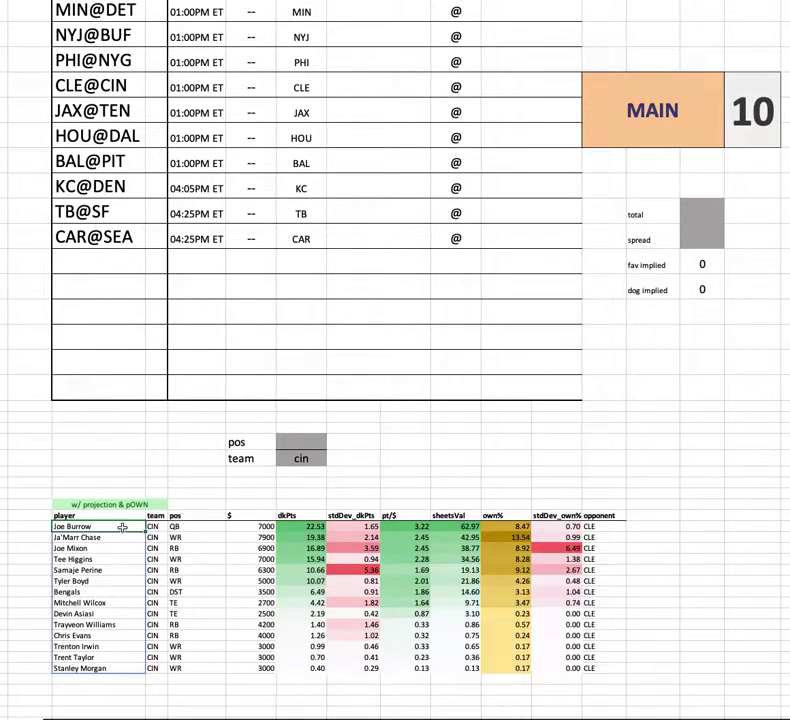
drag(260, 526, 621, 527)
click(265, 526)
drag(300, 526, 300, 668)
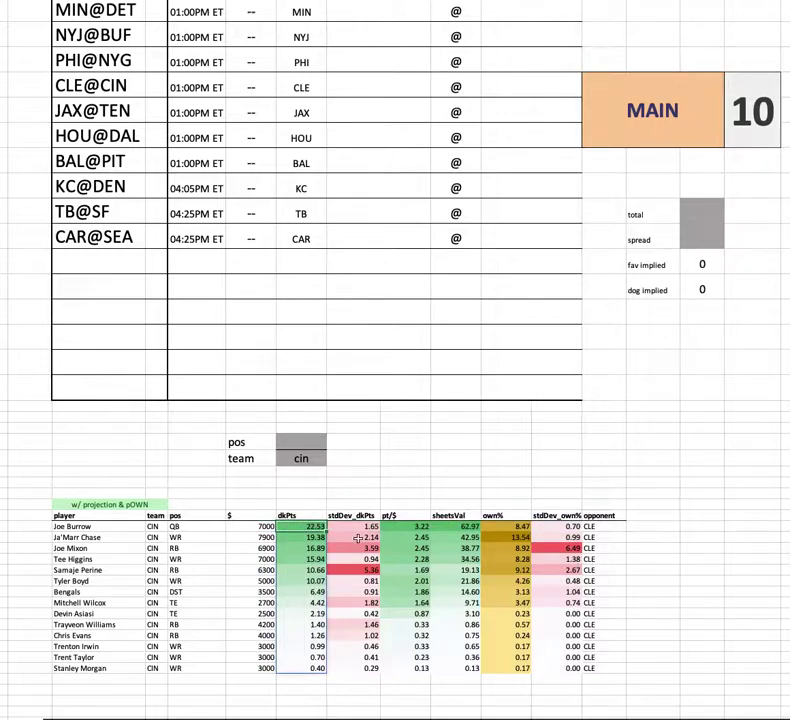
drag(410, 527, 410, 668)
drag(455, 526, 455, 668)
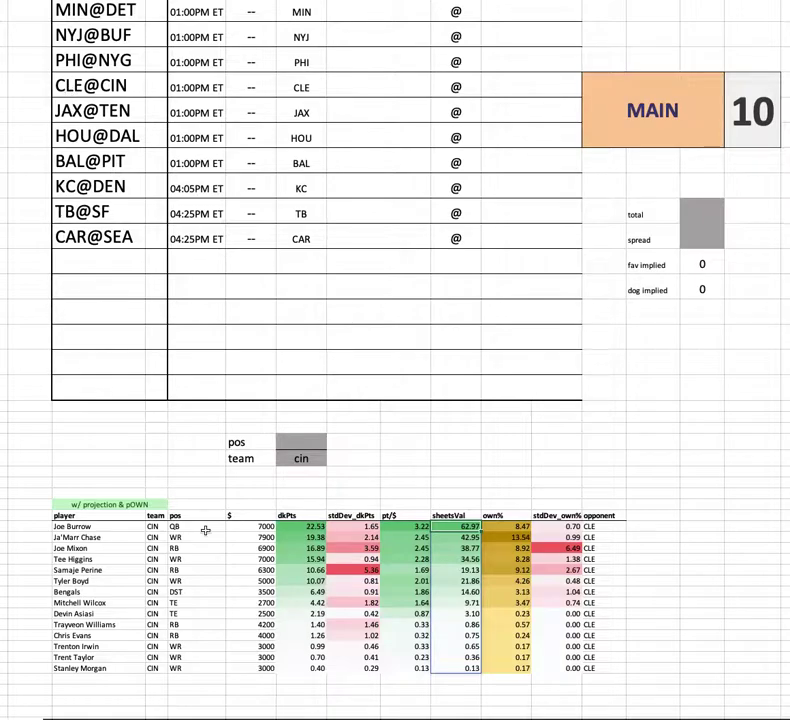
Compare the full rows of Joe Mixon and Samaje Perine, and check Mixon's stdDev_own%
drag(107, 548, 637, 551)
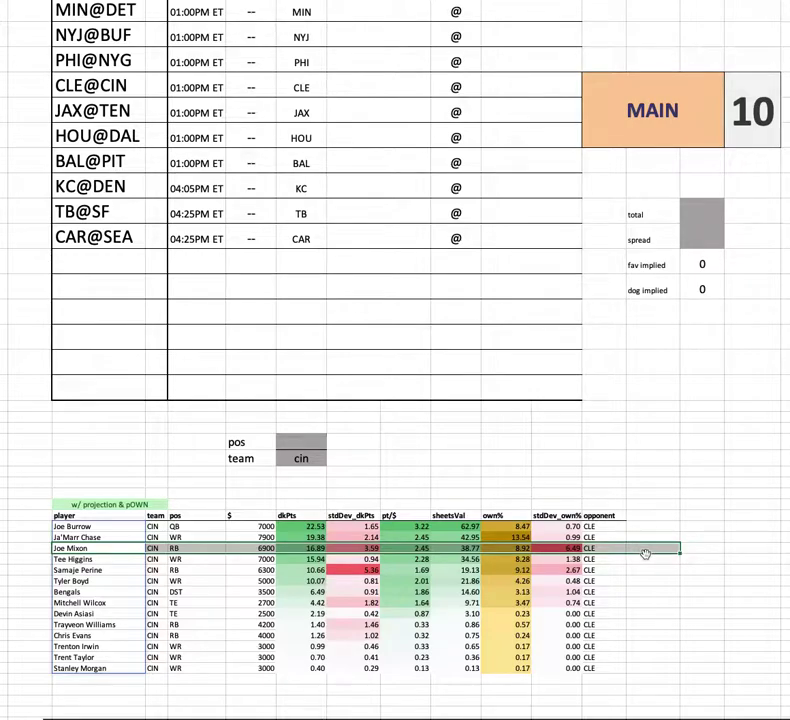
drag(78, 569, 653, 574)
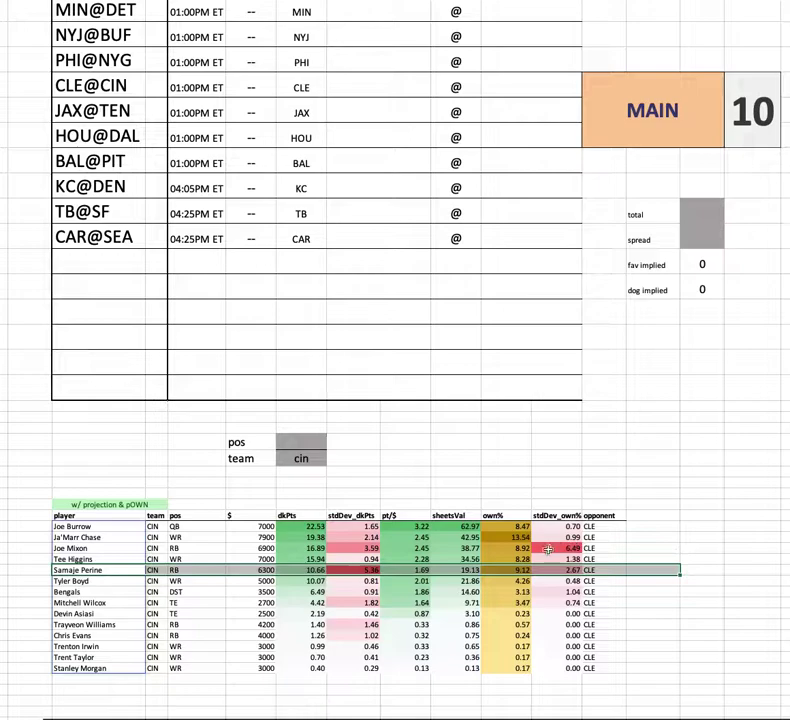
drag(557, 548, 563, 668)
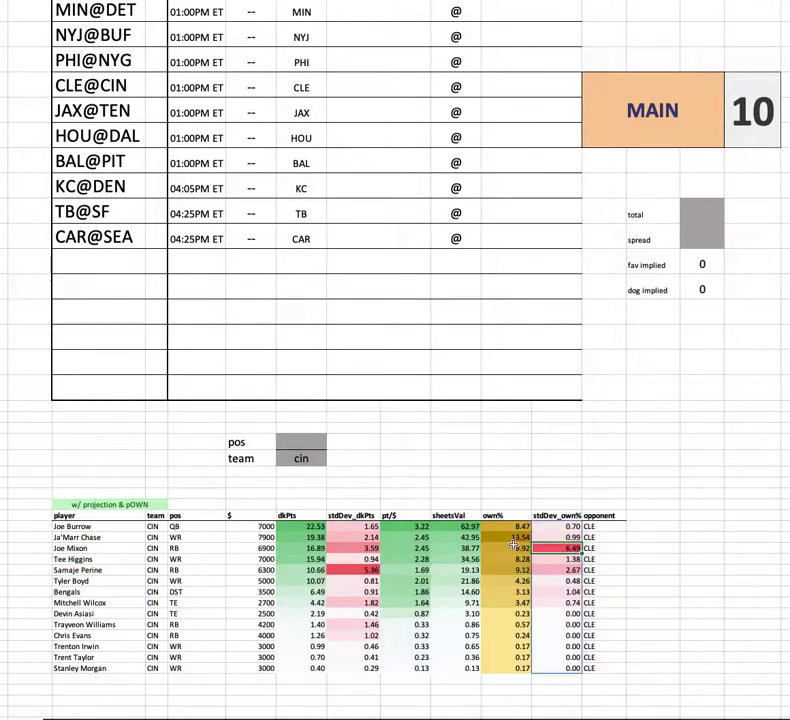
Review Tyler Boyd's row, Ja'Marr Chase's salary and the Bengals DST row
drag(78, 580, 658, 580)
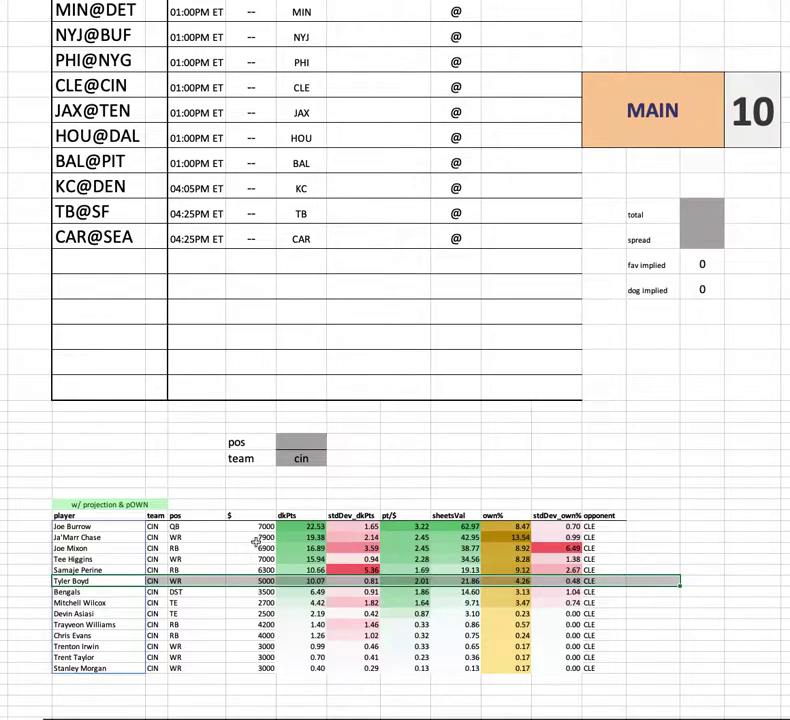
click(258, 538)
key(ctrl+shift+Down)
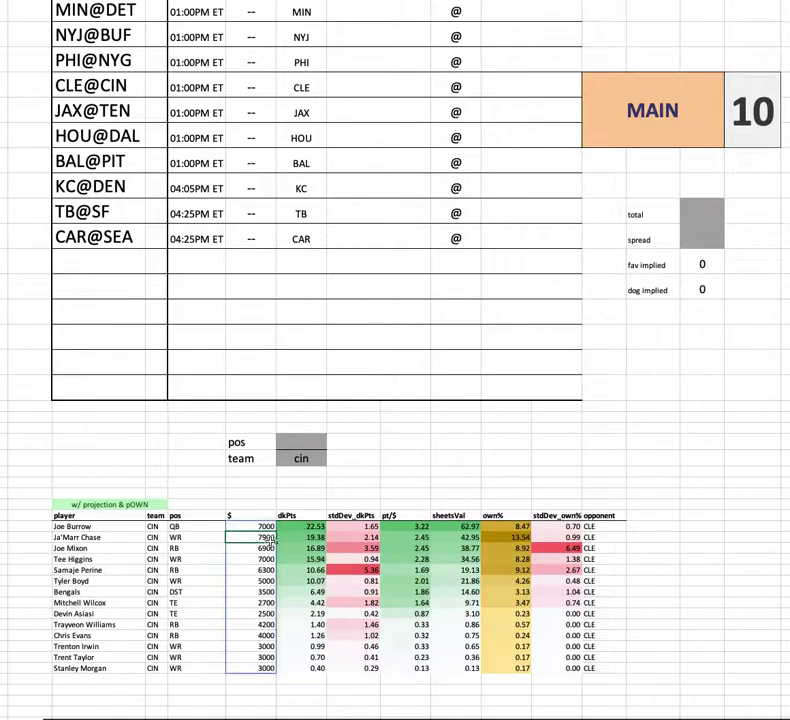
drag(265, 580, 628, 584)
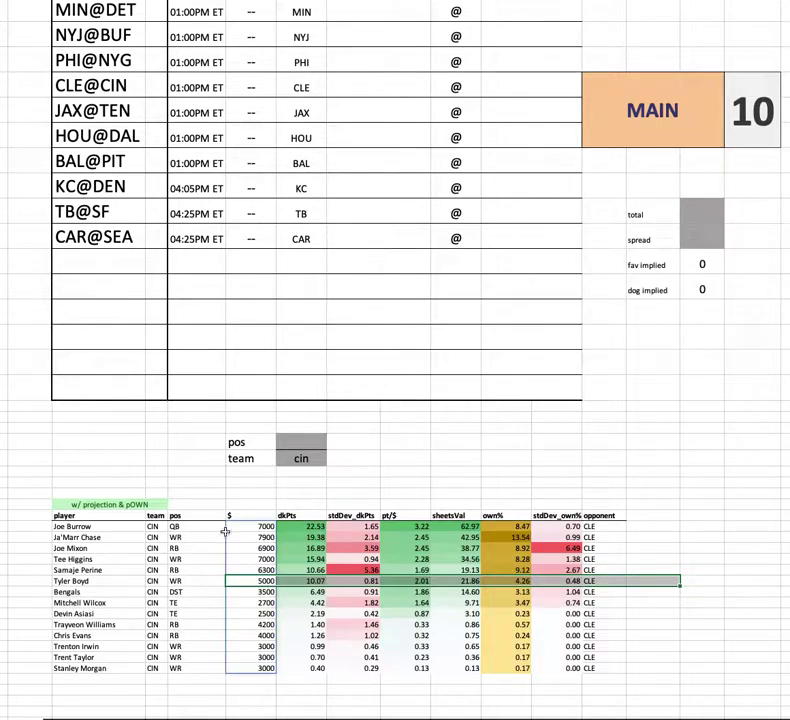
drag(123, 593, 696, 593)
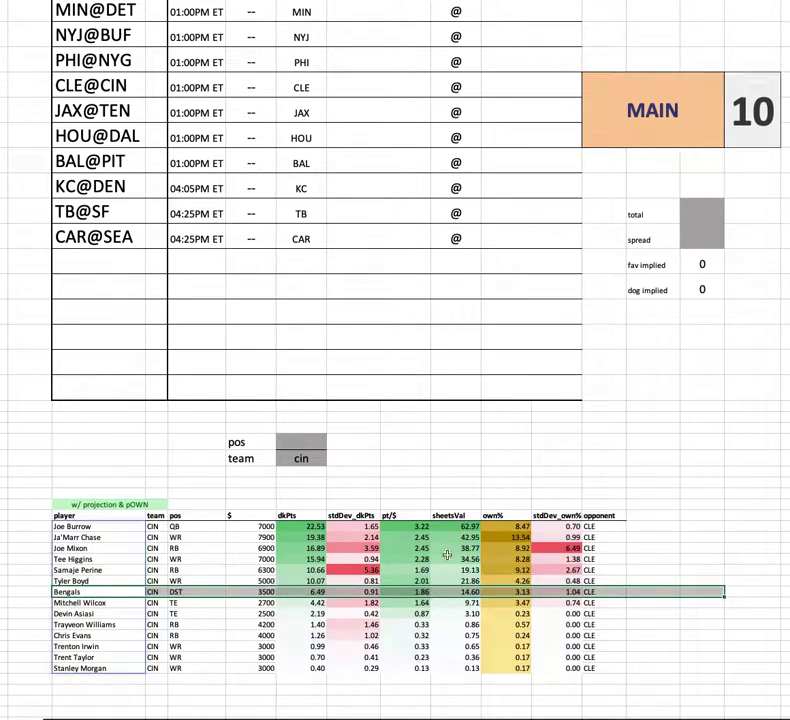
Switch the player table's team filter to jax and look over the list of Jaguars players
click(314, 461)
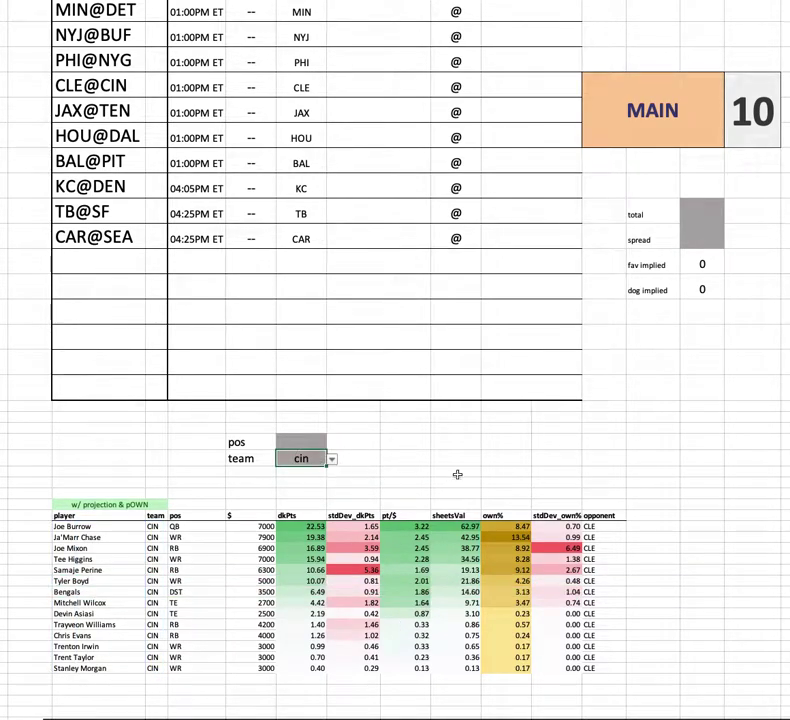
text(jax)
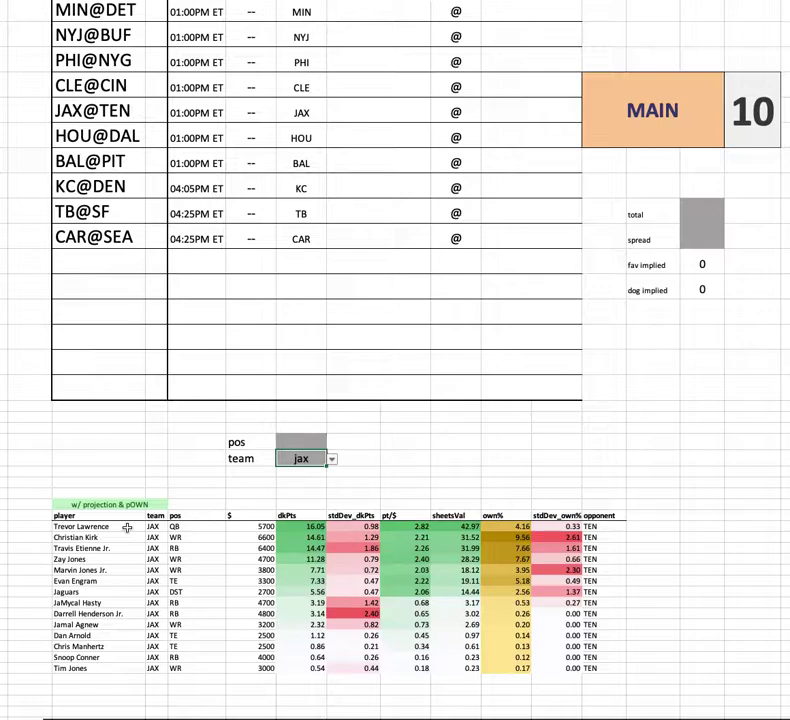
drag(127, 527, 130, 665)
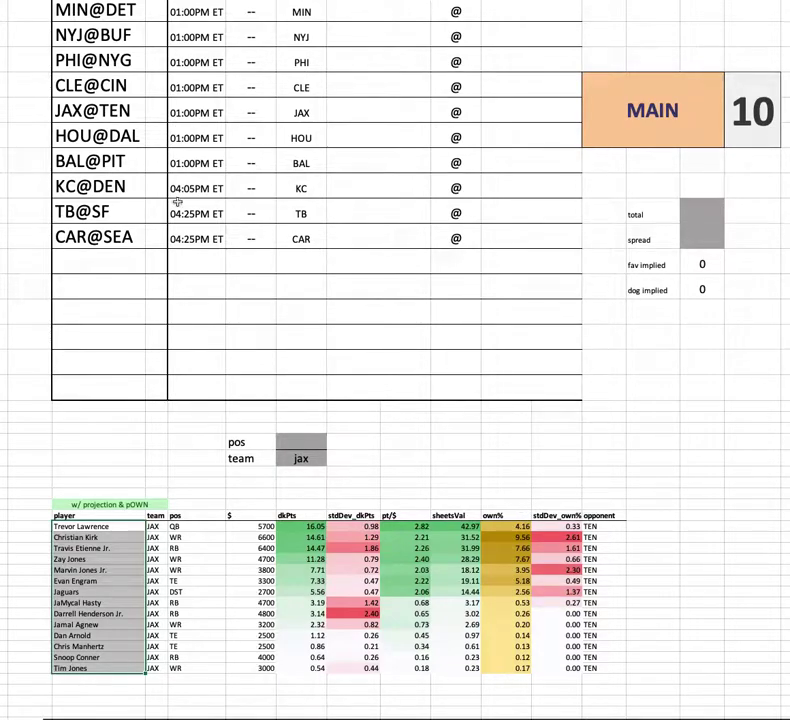
click(612, 457)
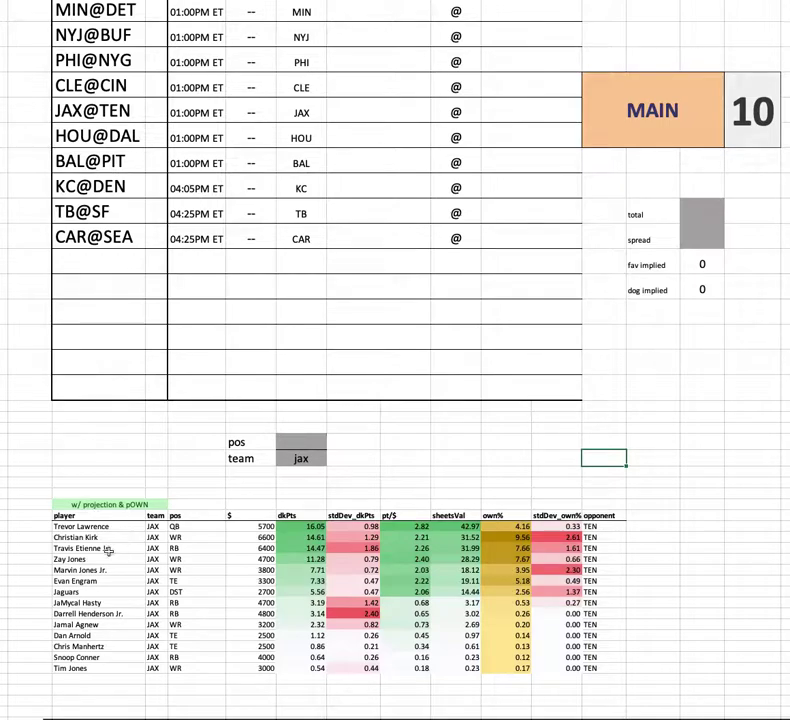
Review Travis Etienne Jr.'s full row, from salary and dkPts through own% and stdDev_own%
drag(107, 549, 699, 548)
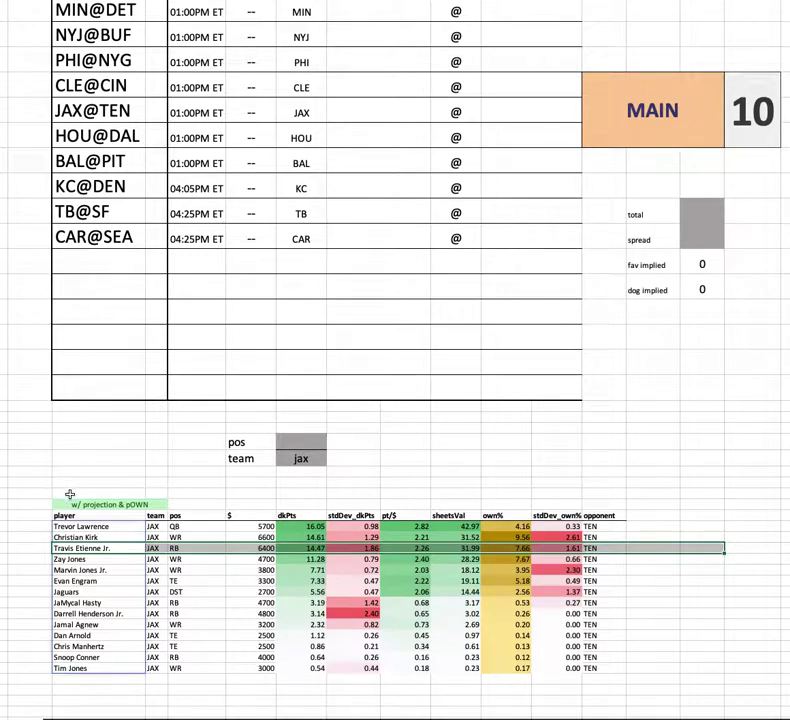
drag(43, 548, 594, 547)
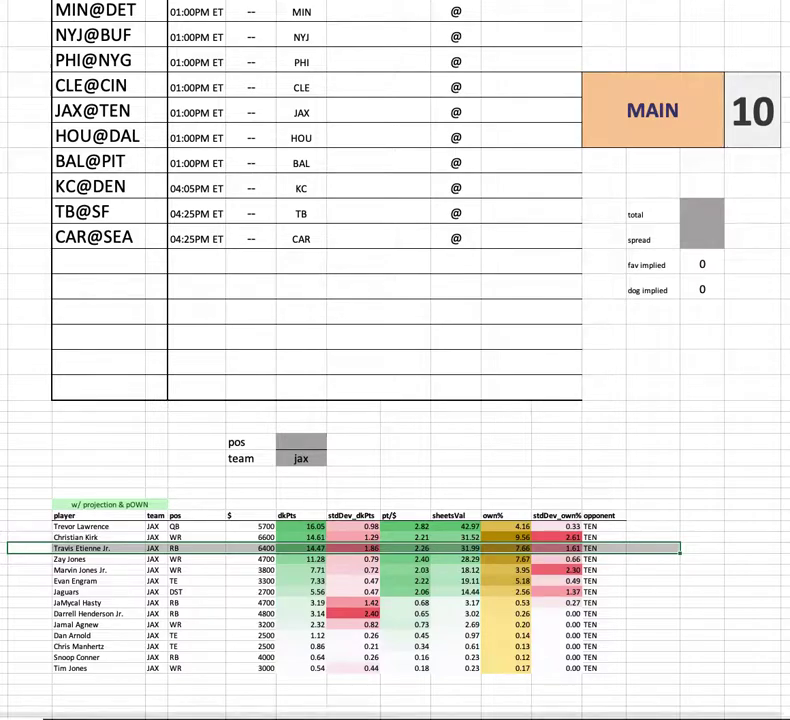
click(456, 8)
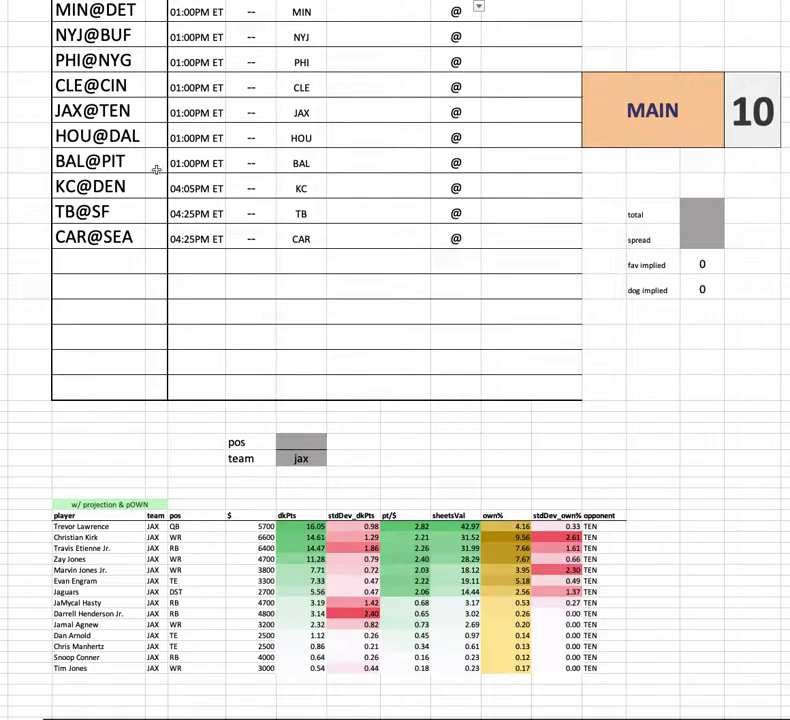
click(188, 550)
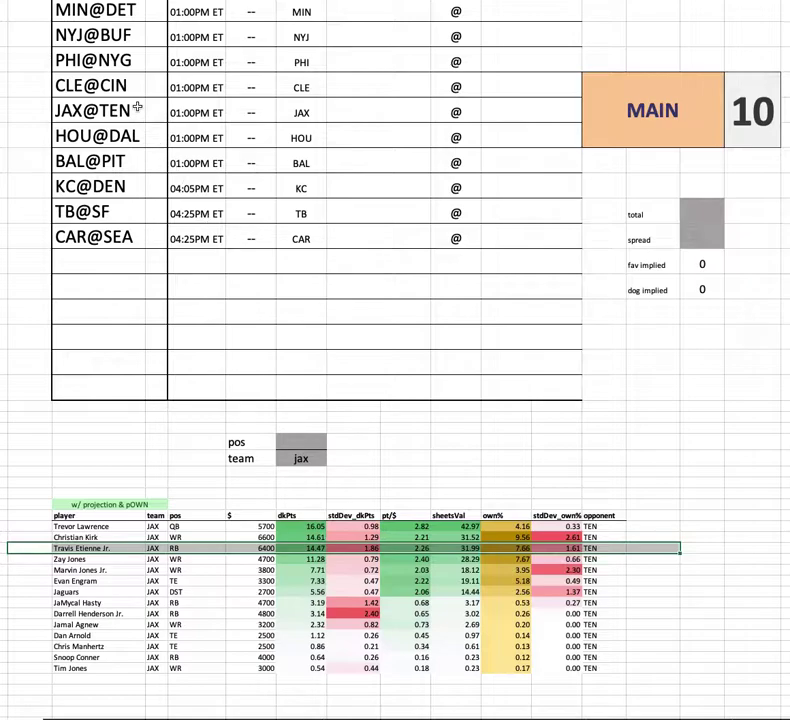
Compare Zay Jones's salary and full row with Christian Kirk's row and salary
click(123, 589)
click(117, 548)
click(119, 569)
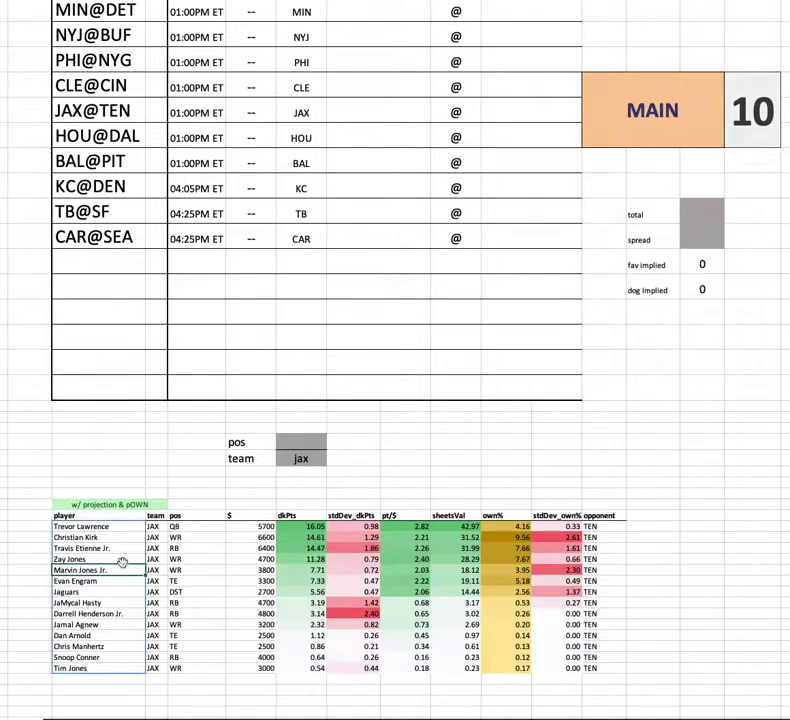
click(255, 560)
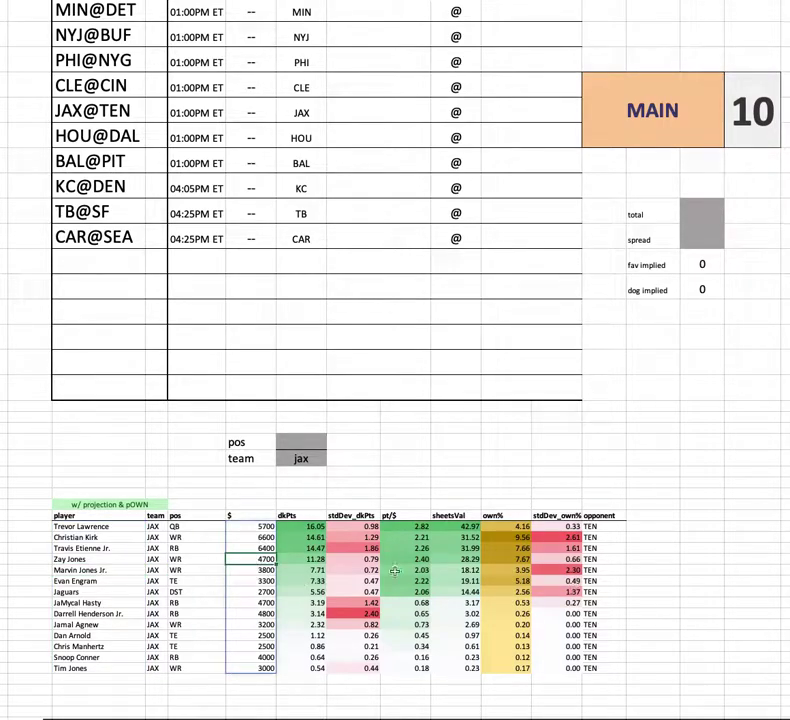
drag(120, 560, 644, 557)
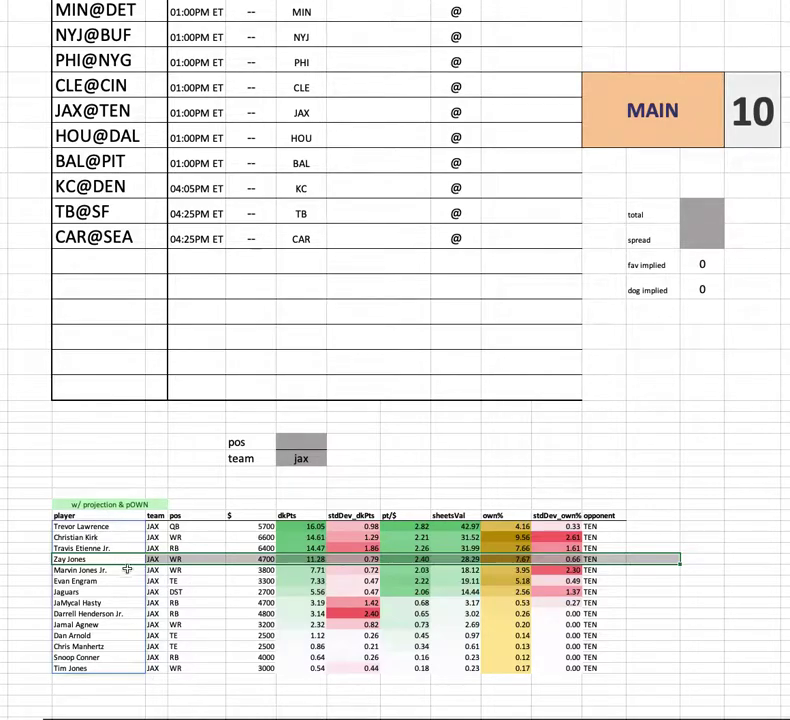
click(120, 538)
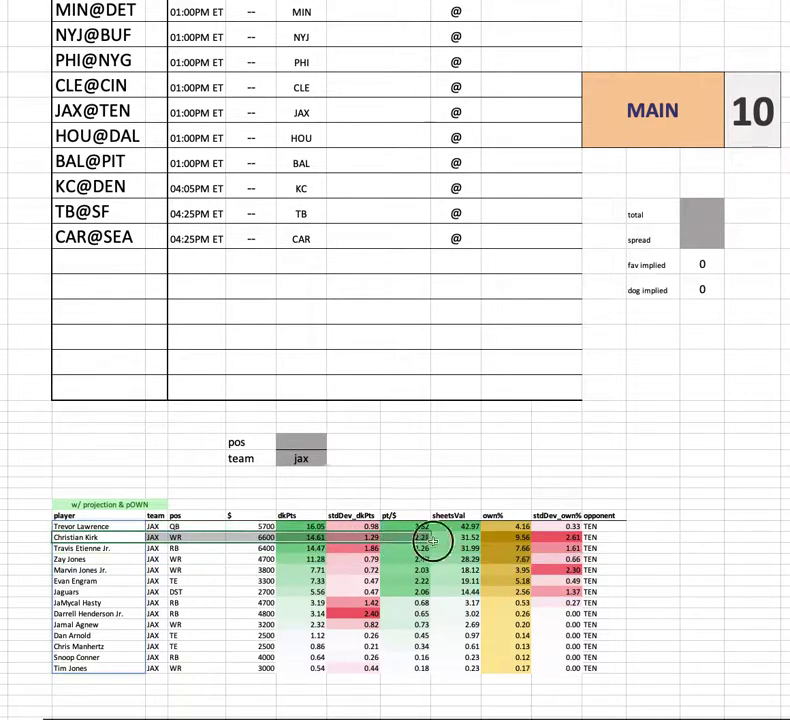
drag(255, 538, 255, 668)
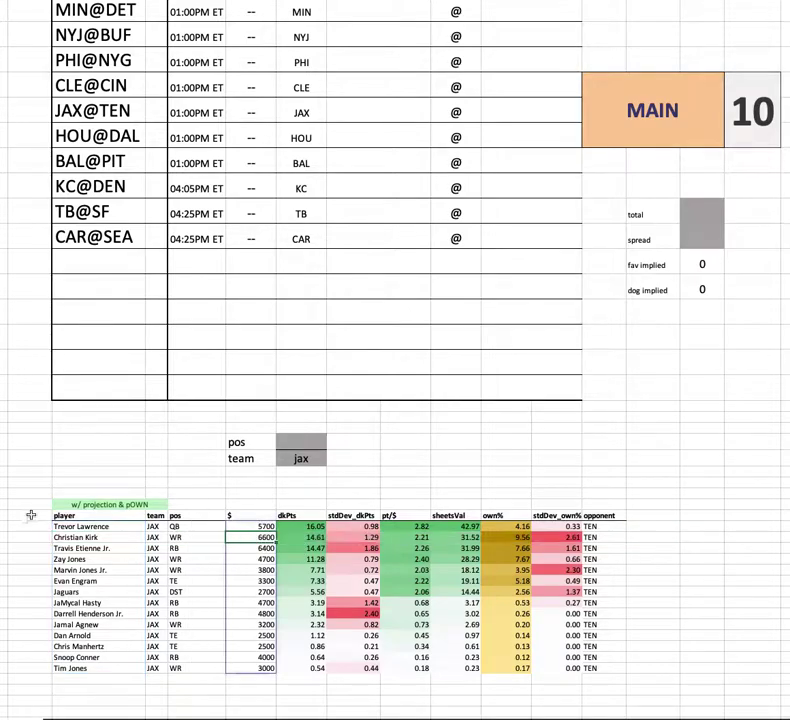
Review the full rows of Evan Engram and the Jaguars DST
click(115, 548)
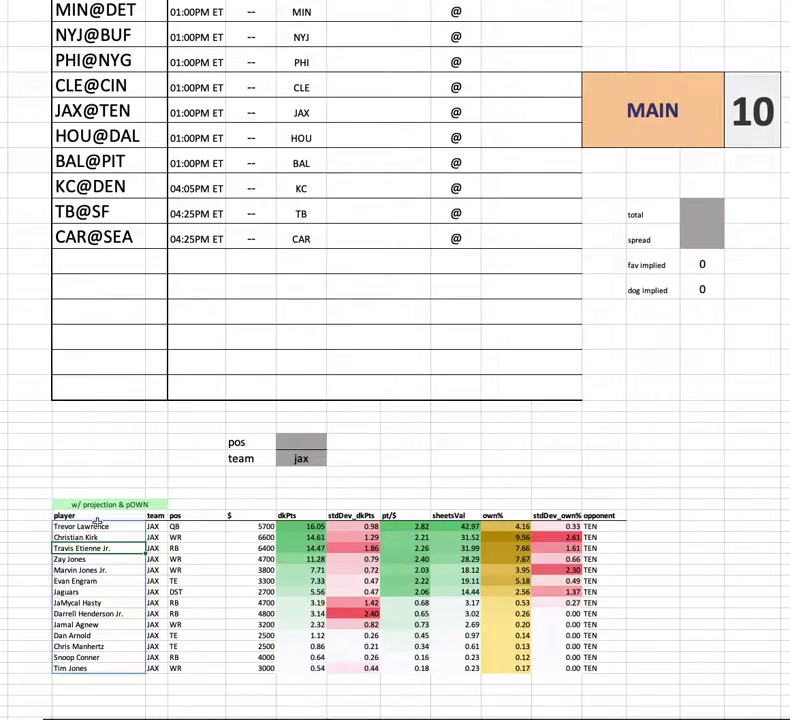
drag(64, 569, 627, 580)
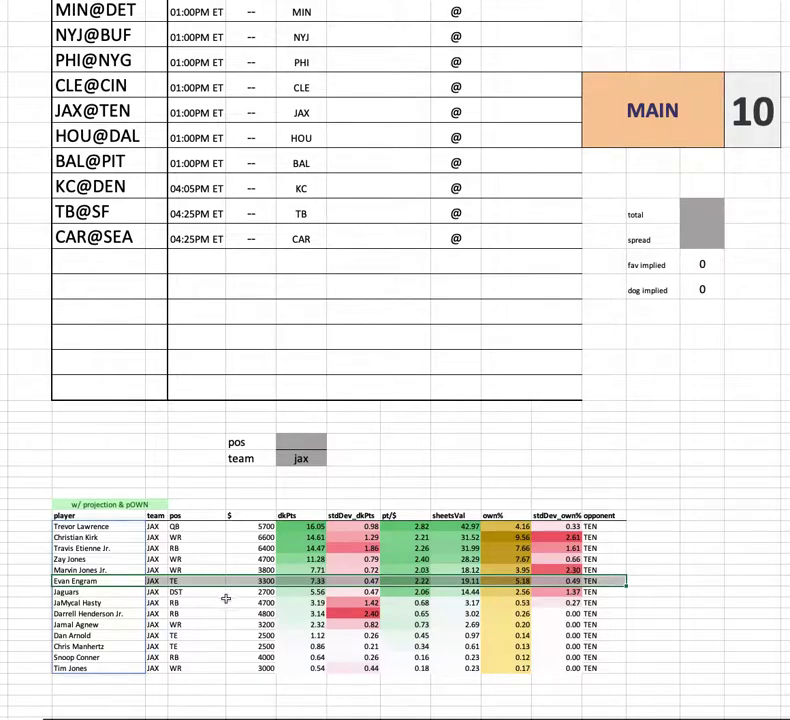
drag(117, 591, 622, 595)
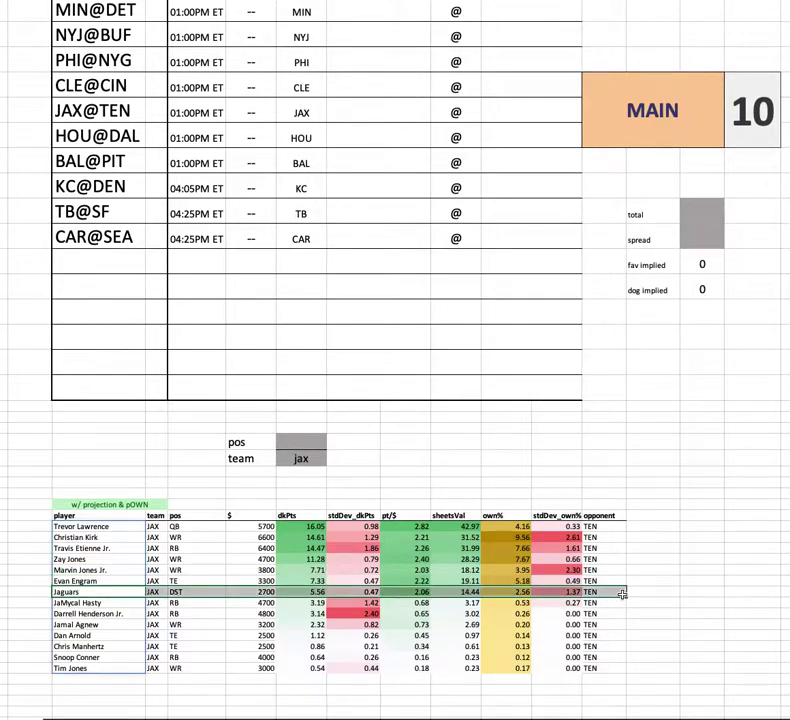
Switch the player table's team filter to ten
click(305, 458)
text(ten)
key(Return)
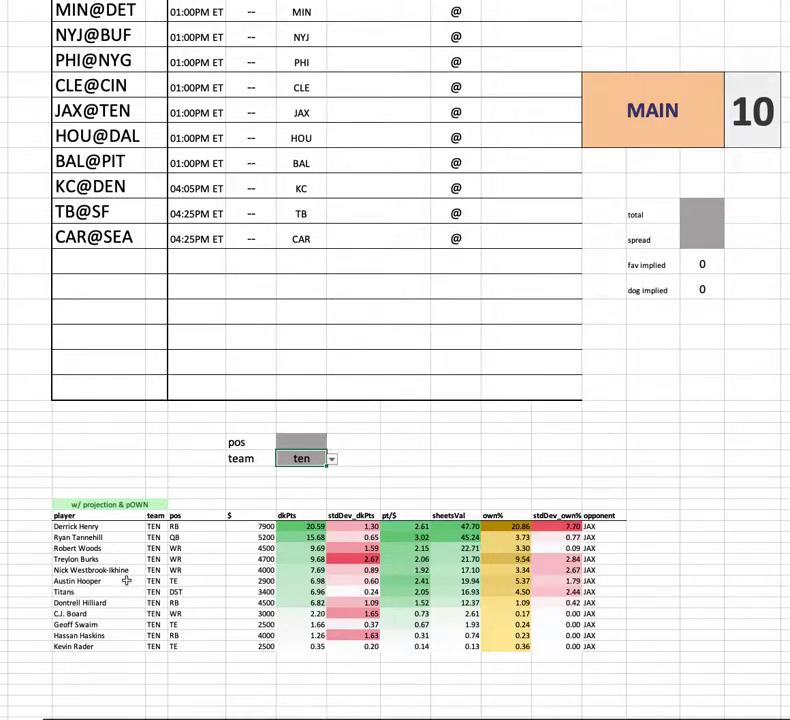
Compare the full rows of Austin Hooper and Ryan Tannehill as a Titans pairing
drag(120, 580, 670, 579)
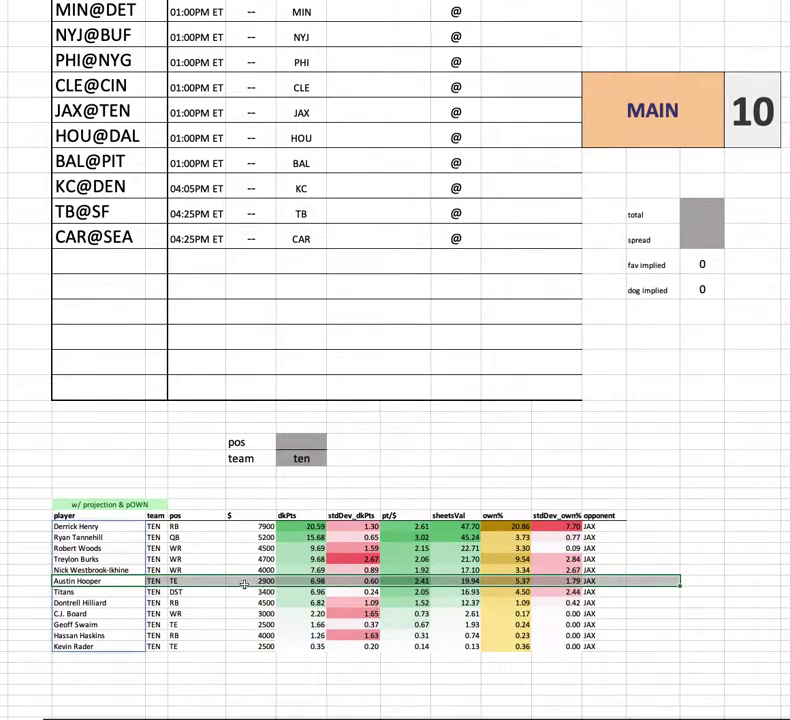
click(29, 580)
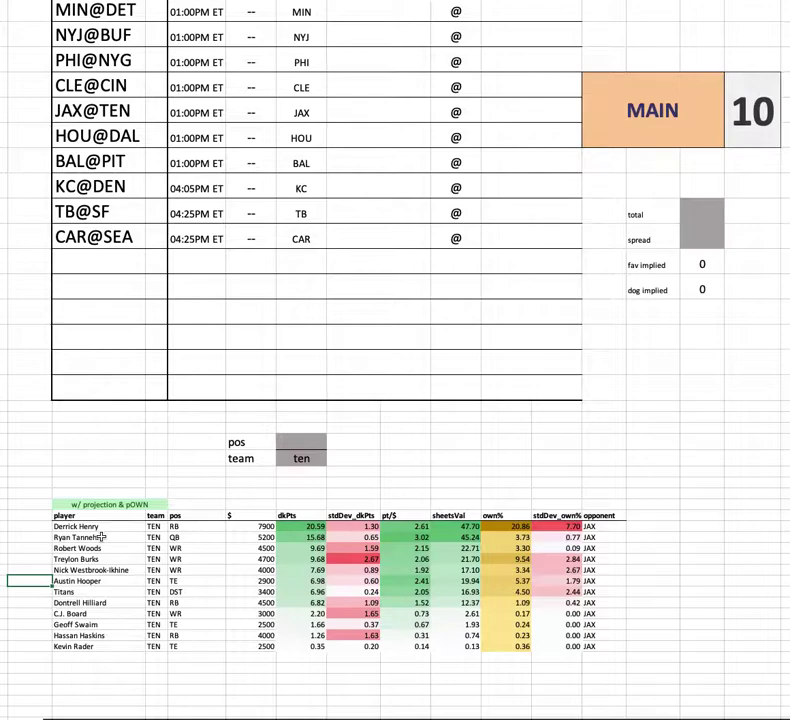
drag(102, 537, 680, 537)
drag(88, 581, 631, 580)
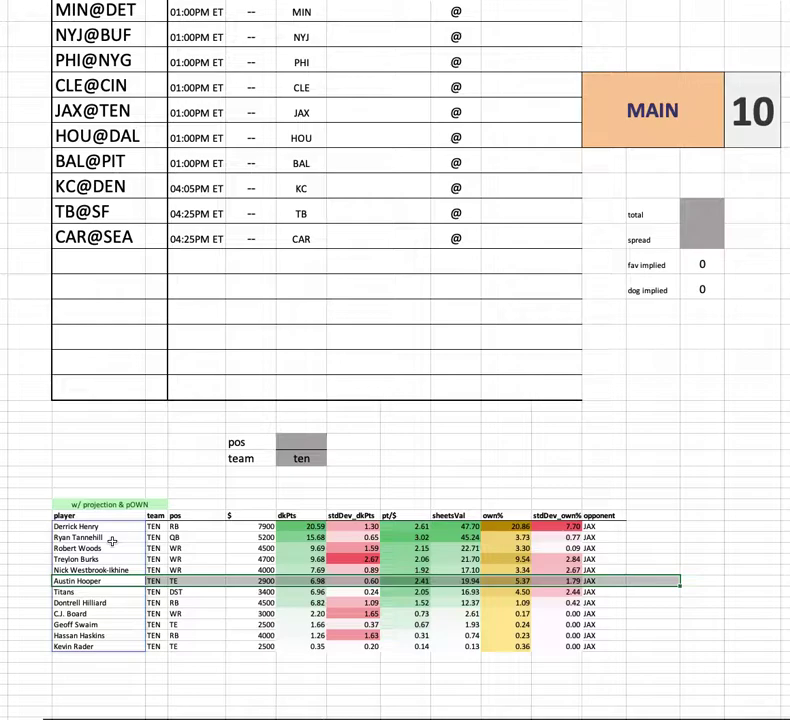
Review Derrick Henry's row and compare the salary and own% columns across the Titans players
scroll(120, 415, up, 1)
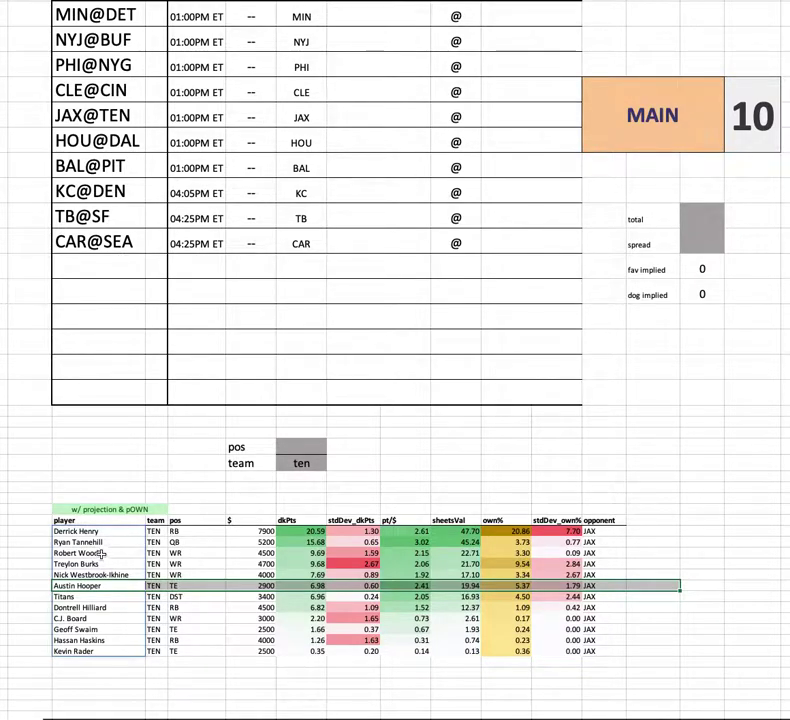
drag(110, 531, 626, 522)
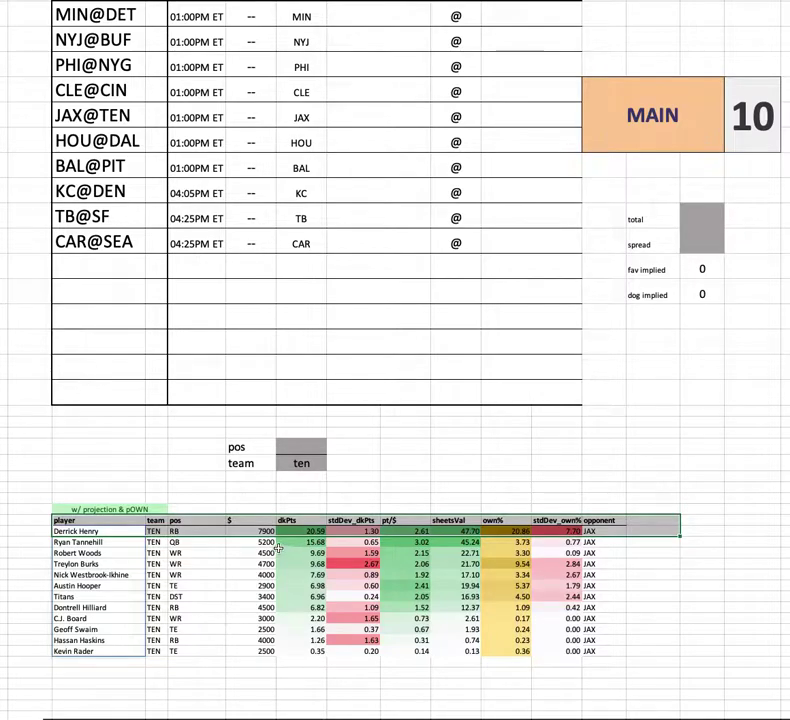
click(249, 527)
click(250, 537)
drag(250, 537, 254, 640)
scroll(520, 650, up, 3)
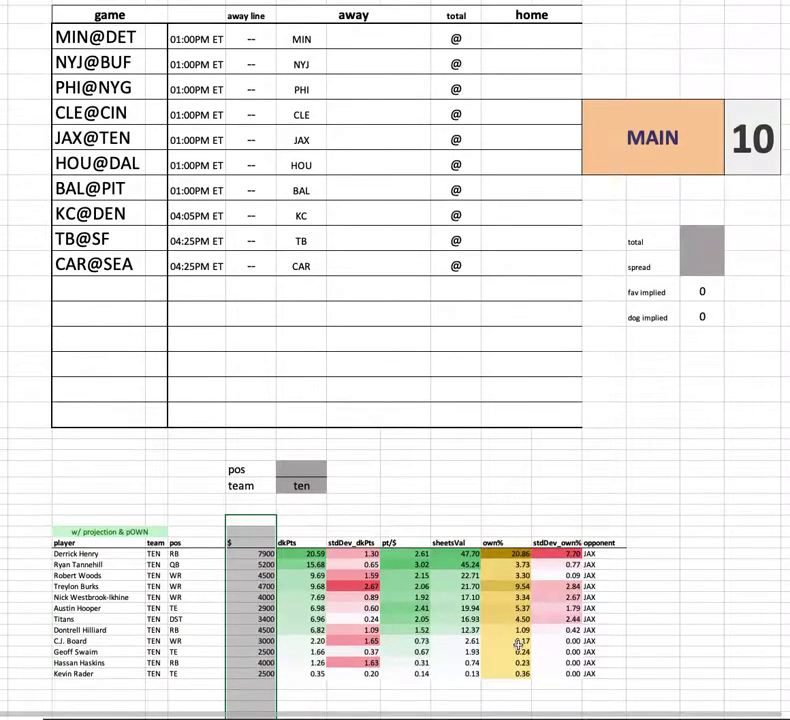
click(455, 500)
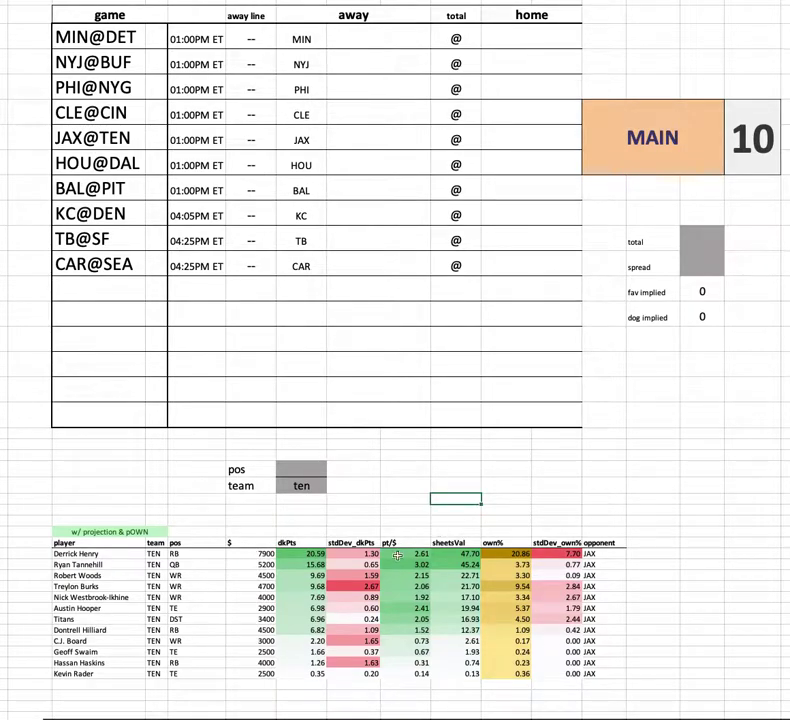
drag(506, 556, 506, 673)
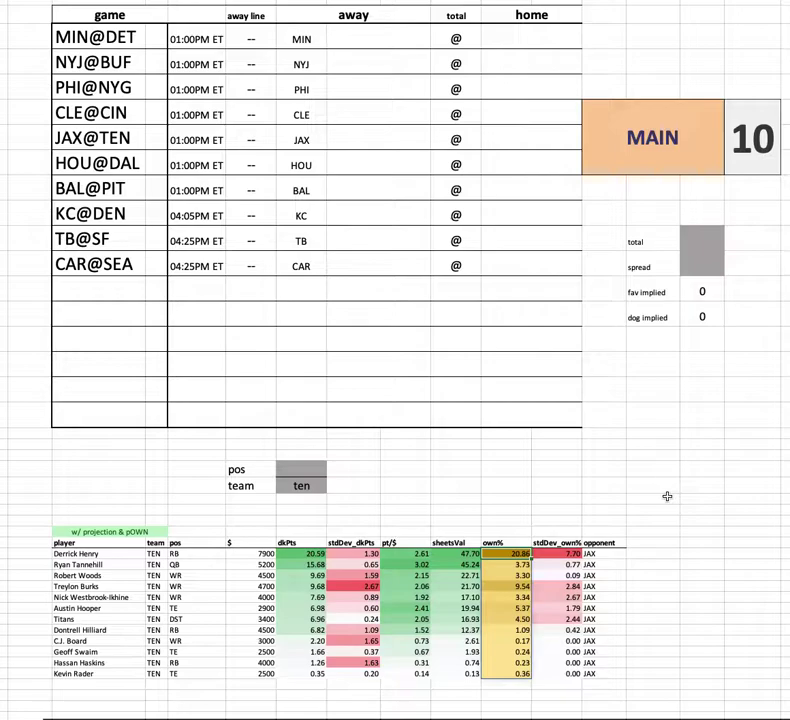
Check Treylon Burks's salary among the Titans pass catchers and review the Titans DST row
click(108, 565)
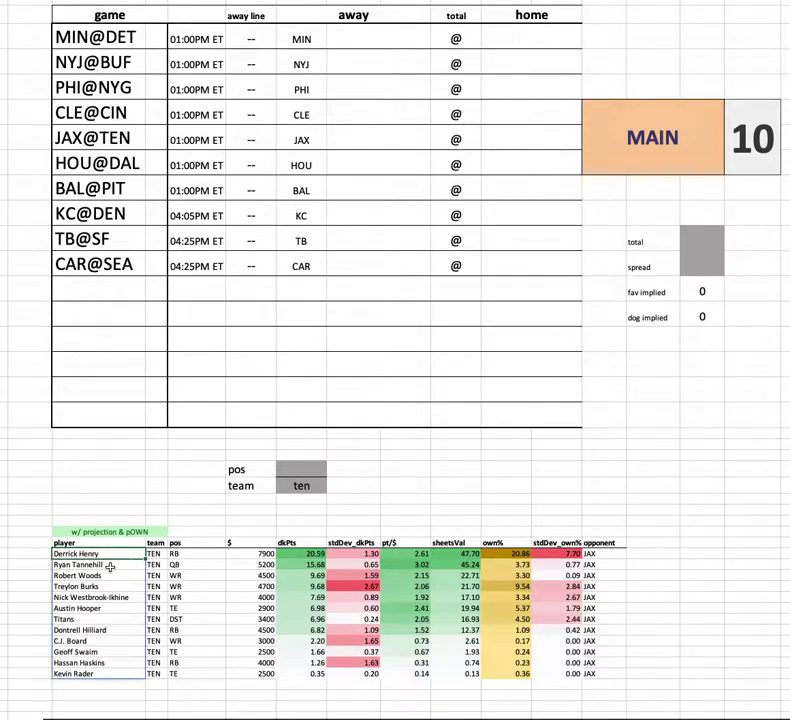
click(110, 566)
click(117, 598)
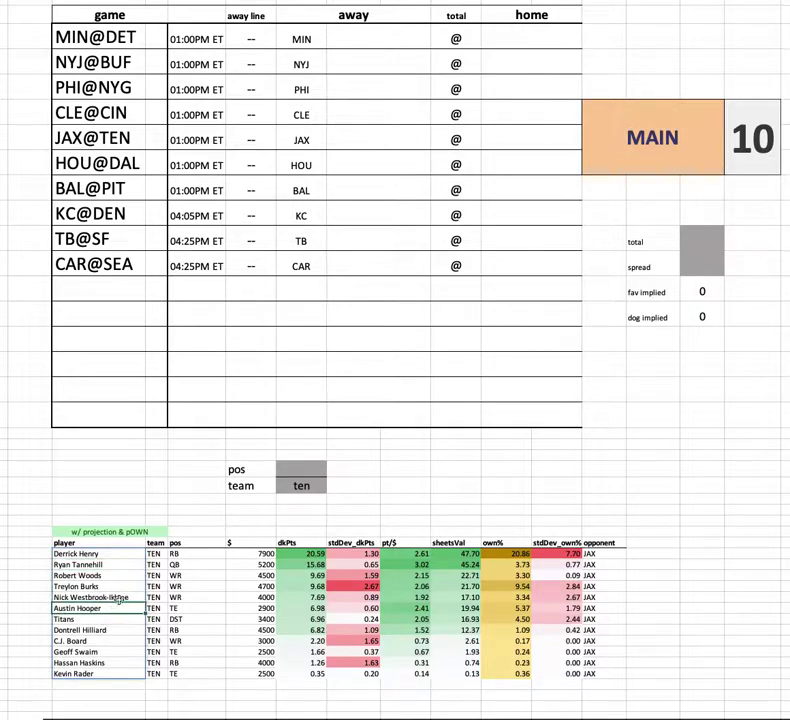
click(111, 576)
click(258, 587)
key(ctrl+space)
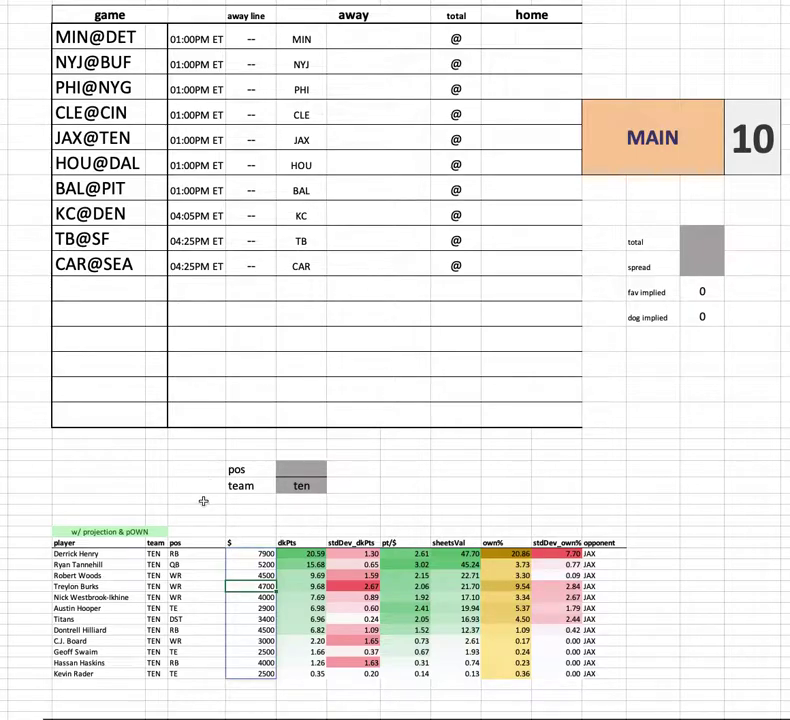
click(288, 489)
drag(261, 619, 662, 619)
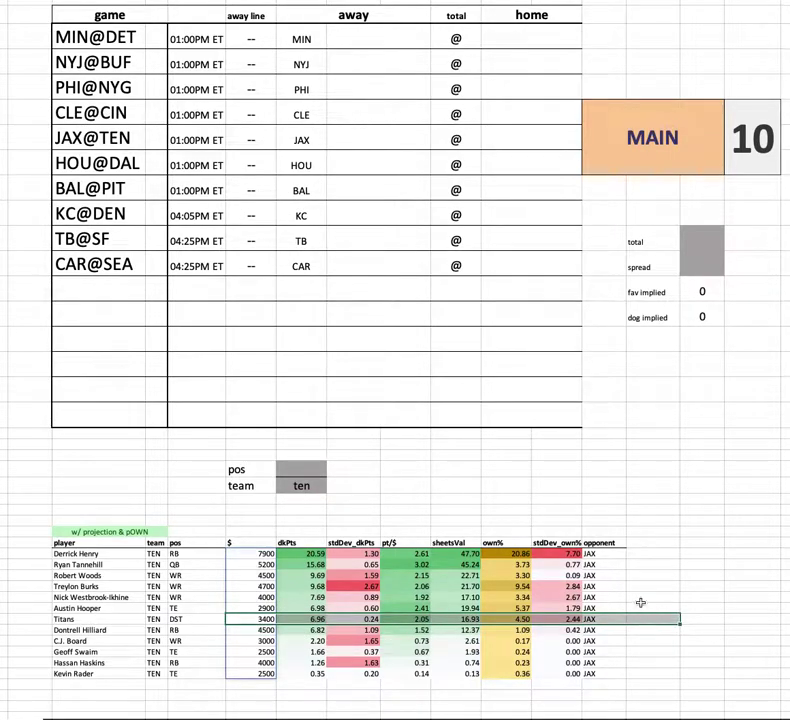
Switch the player table's team filter to hou
click(312, 486)
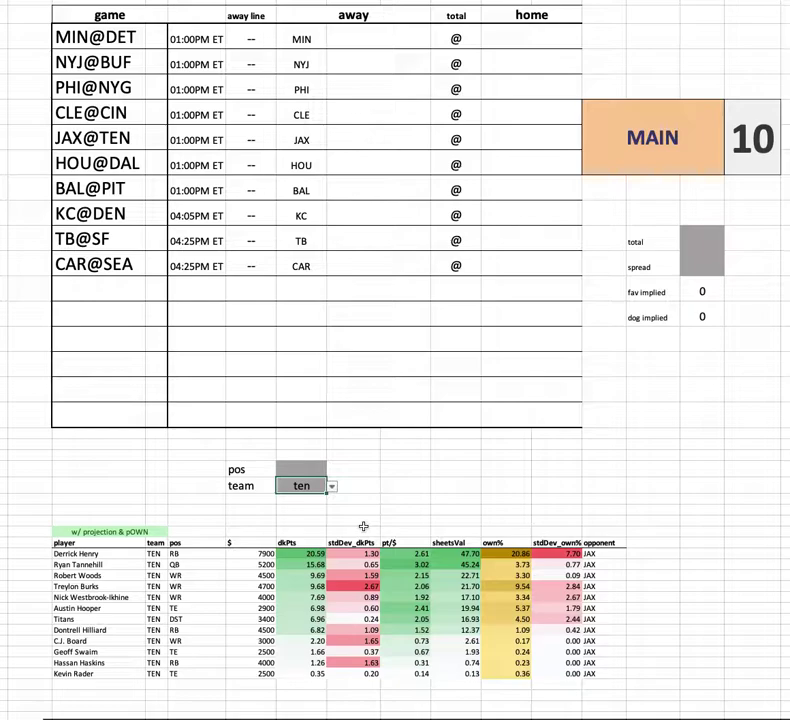
text(hou)
key(Return)
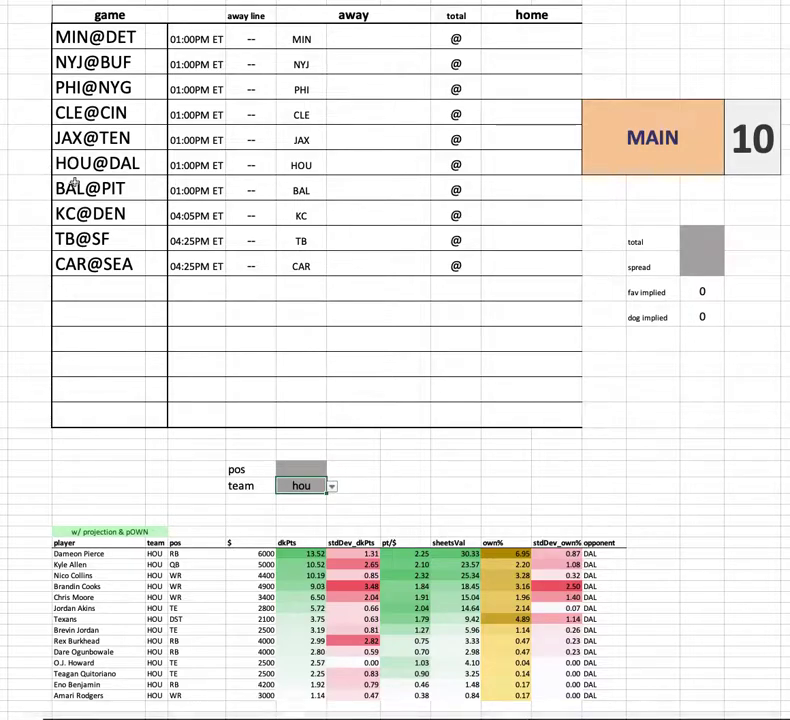
Review the full rows of Dameon Pierce and Nico Collins in the Texans list
click(80, 553)
drag(290, 561, 626, 552)
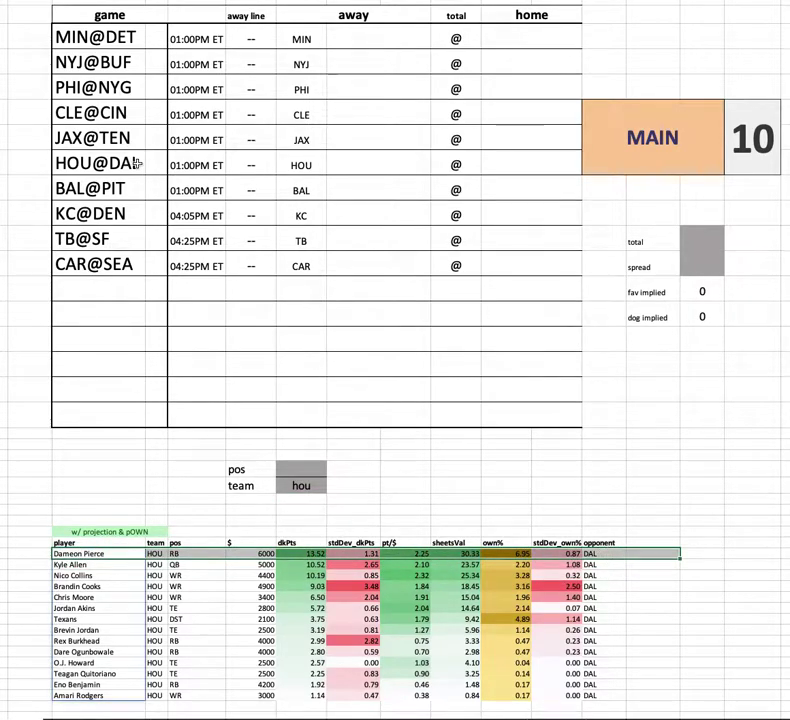
click(100, 470)
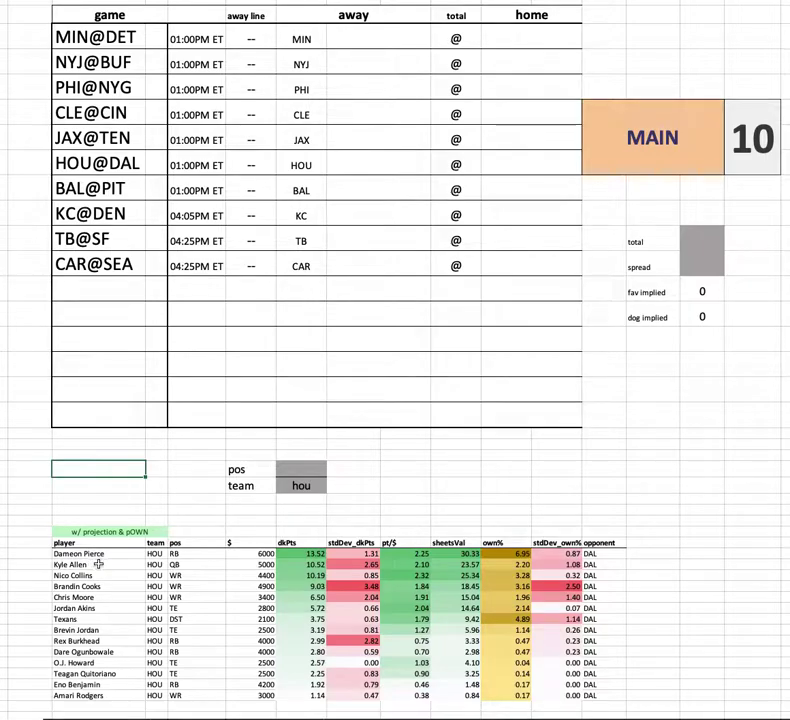
drag(105, 575, 627, 577)
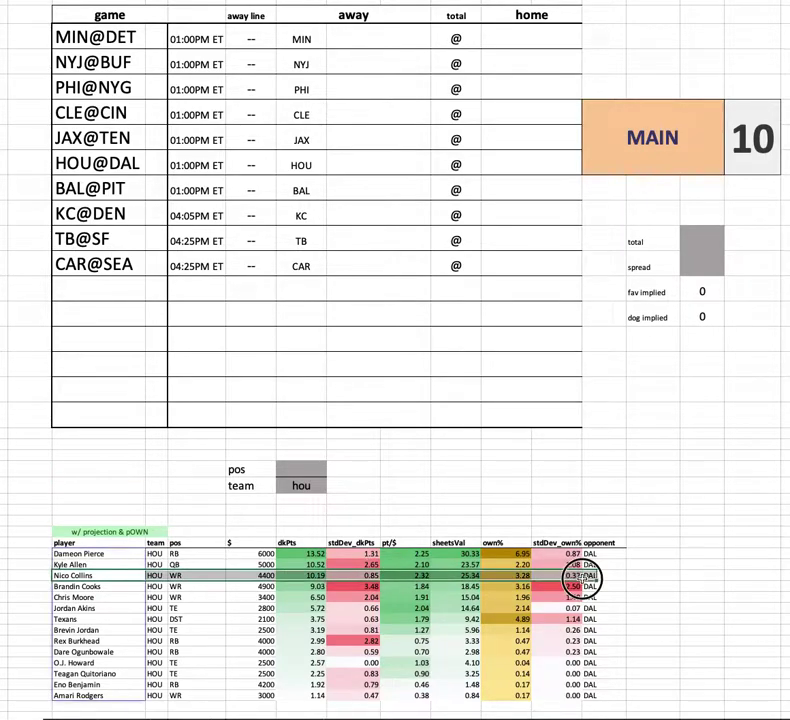
click(485, 491)
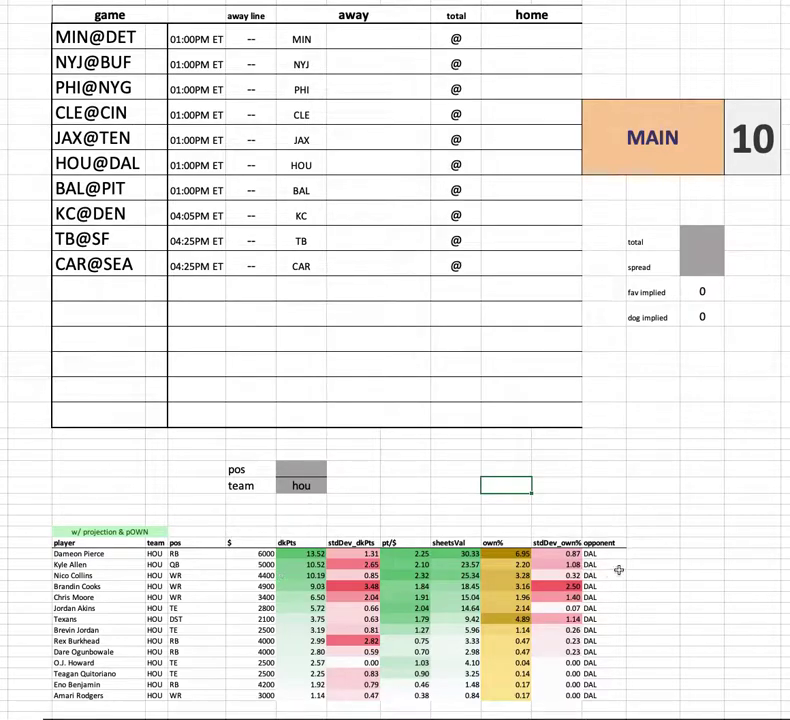
Review the full rows of Nico Collins, Brandin Cooks and the Texans DST in the Texans list
drag(619, 572, 18, 572)
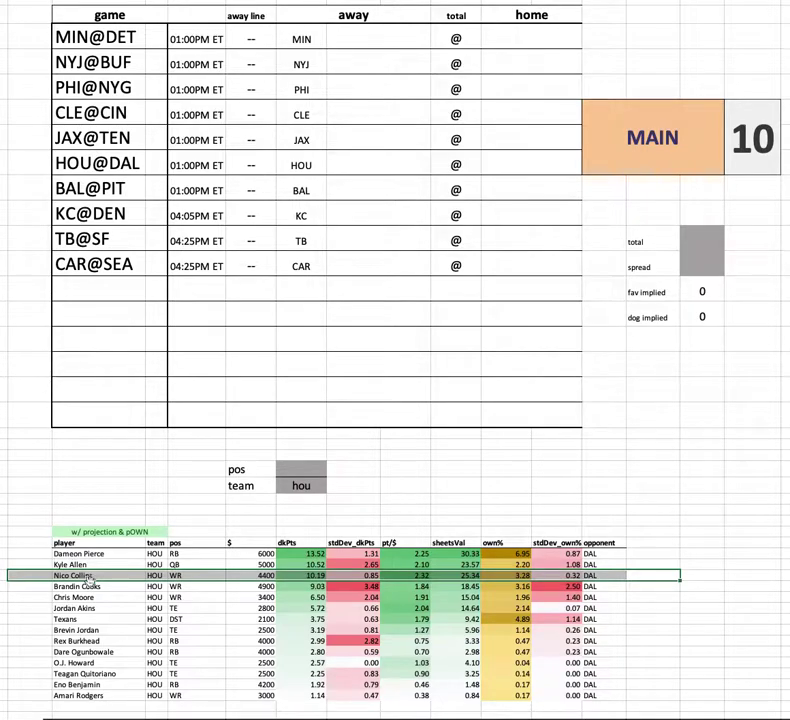
drag(65, 587, 620, 585)
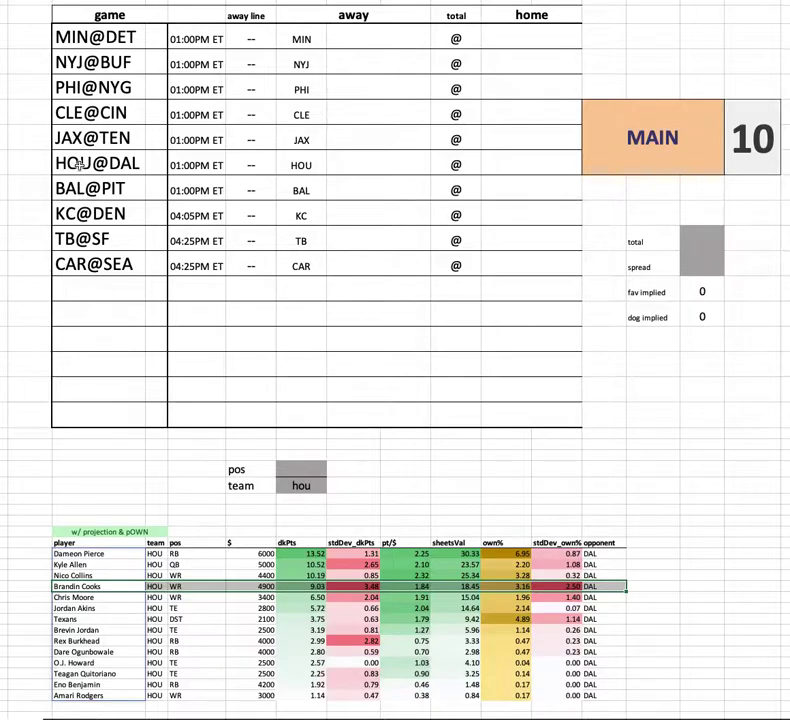
drag(109, 619, 749, 626)
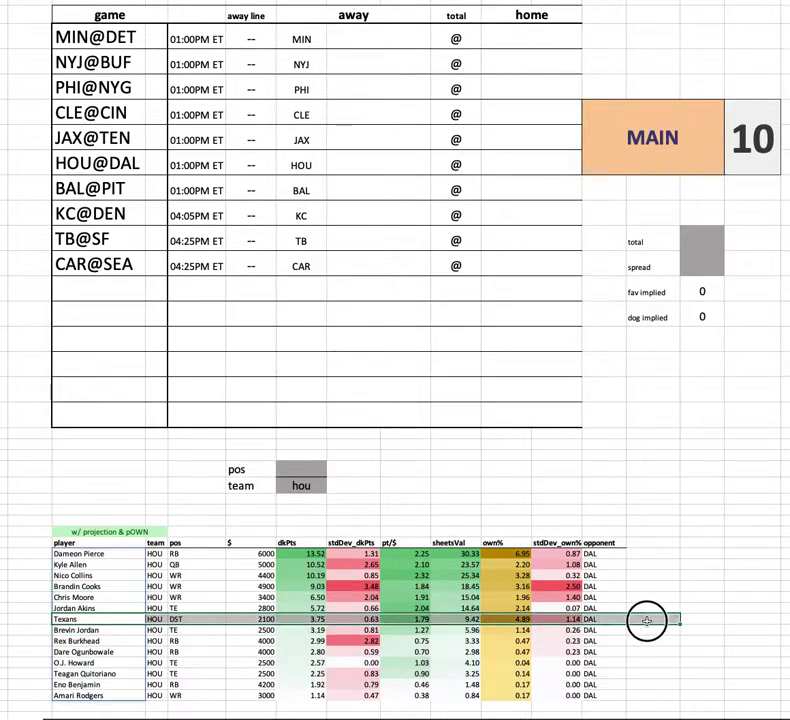
Switch the player table's team filter to dal
click(301, 485)
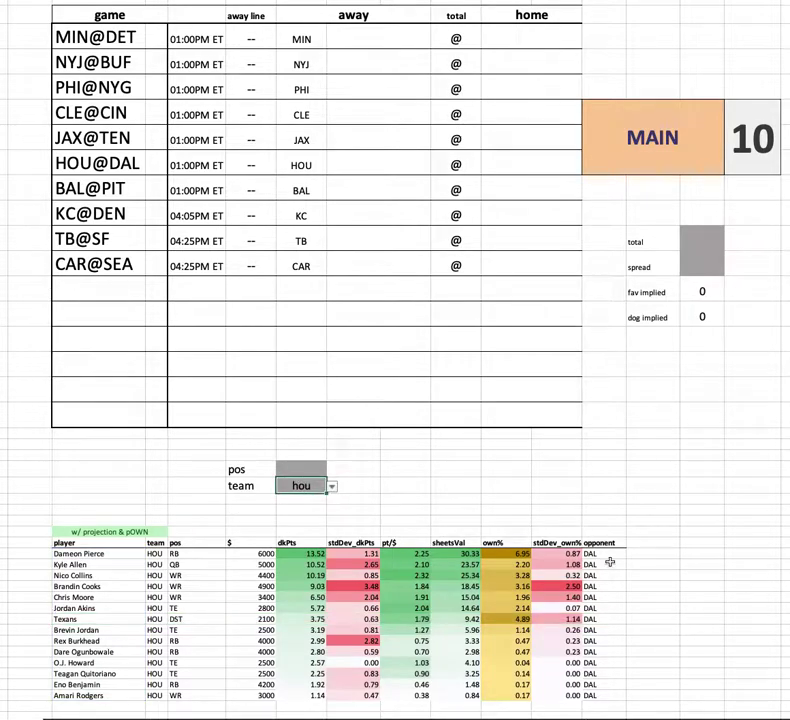
text(dal)
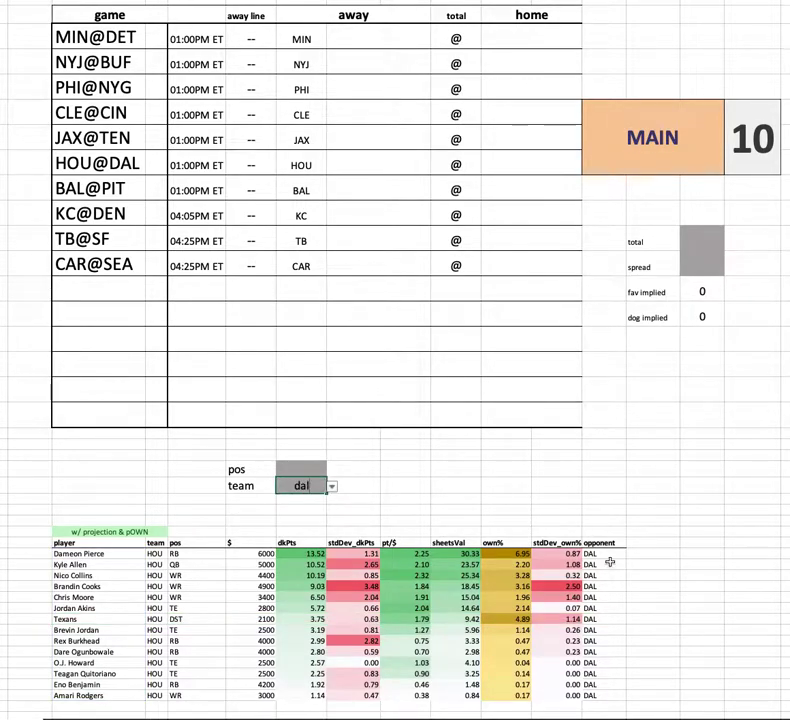
key(Return)
Compare the own% values of the Cowboys players, focusing on CeeDee Lamb, Tony Pollard and Ezekiel Elliott
click(256, 554)
key(ctrl+shift+Down)
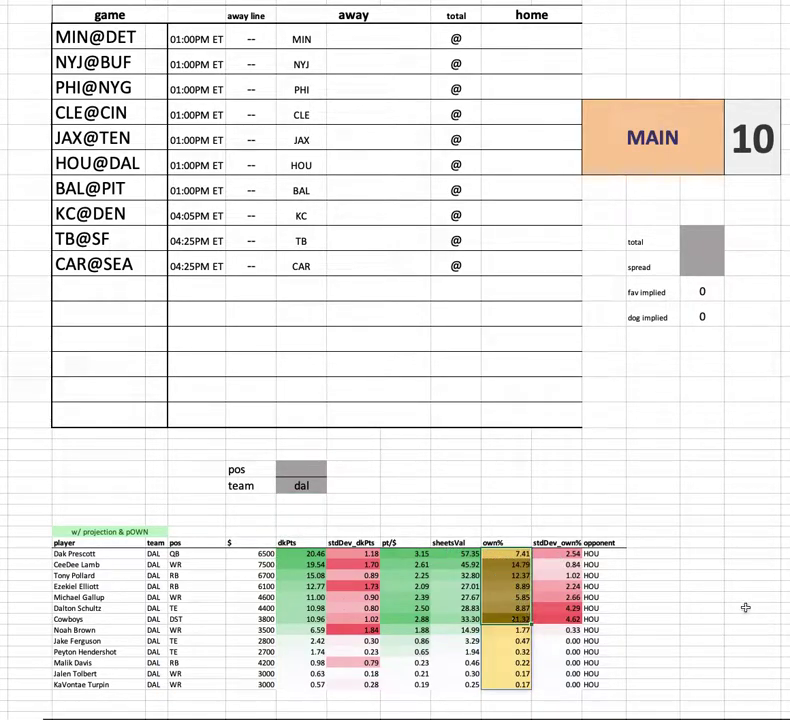
click(698, 596)
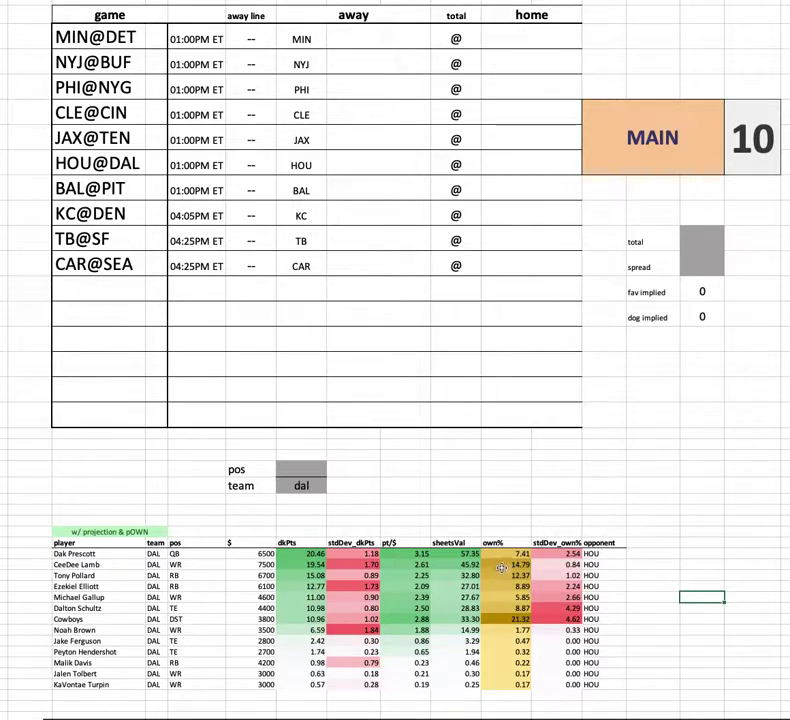
drag(511, 565, 511, 576)
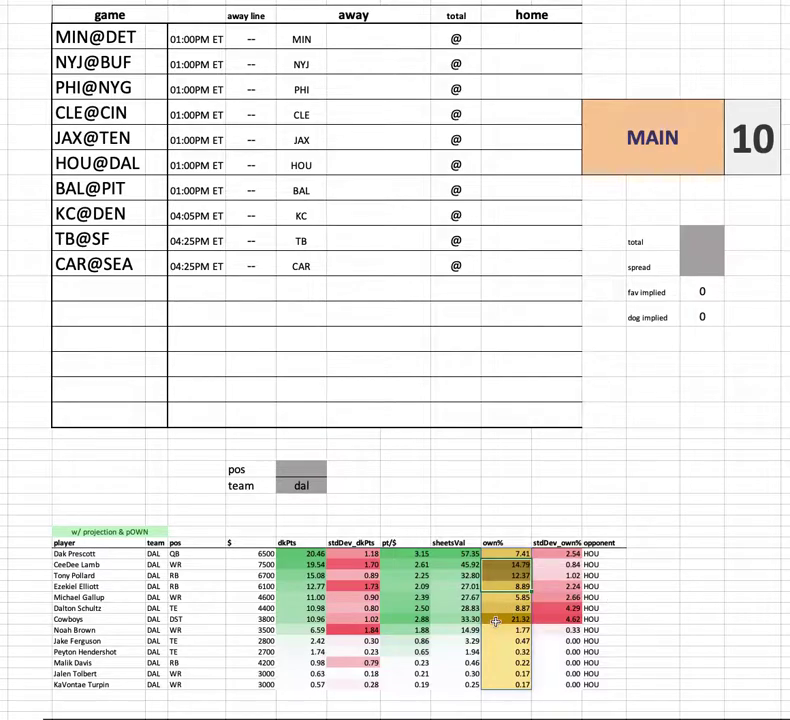
Examine the Cowboys DST row, including its projected ownership relative to its salary
drag(100, 619, 650, 621)
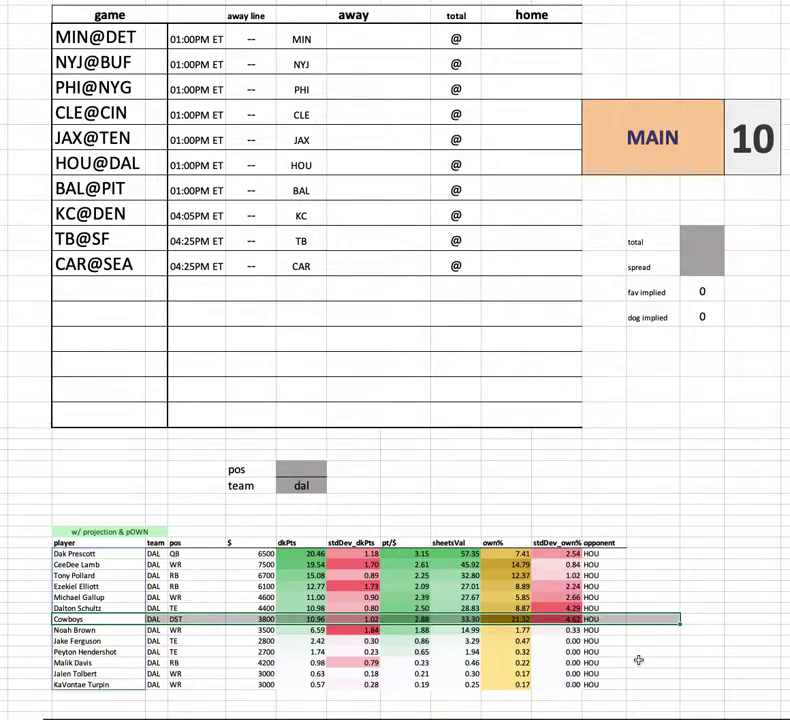
click(703, 646)
click(503, 619)
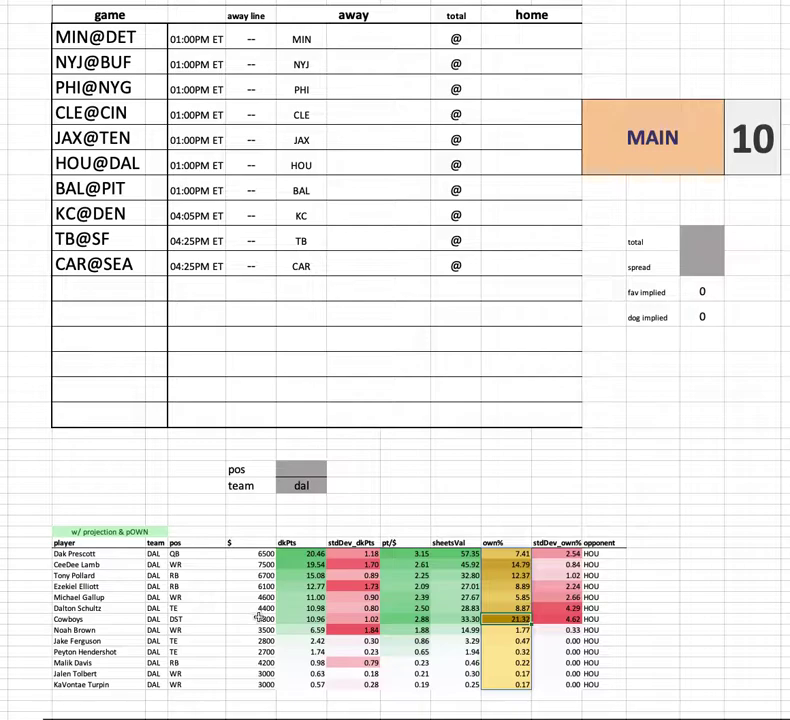
double_click(530, 619)
key(Escape)
mouse_move(83, 619)
mouse_down()
mouse_move(745, 619)
mouse_move(651, 618)
mouse_up()
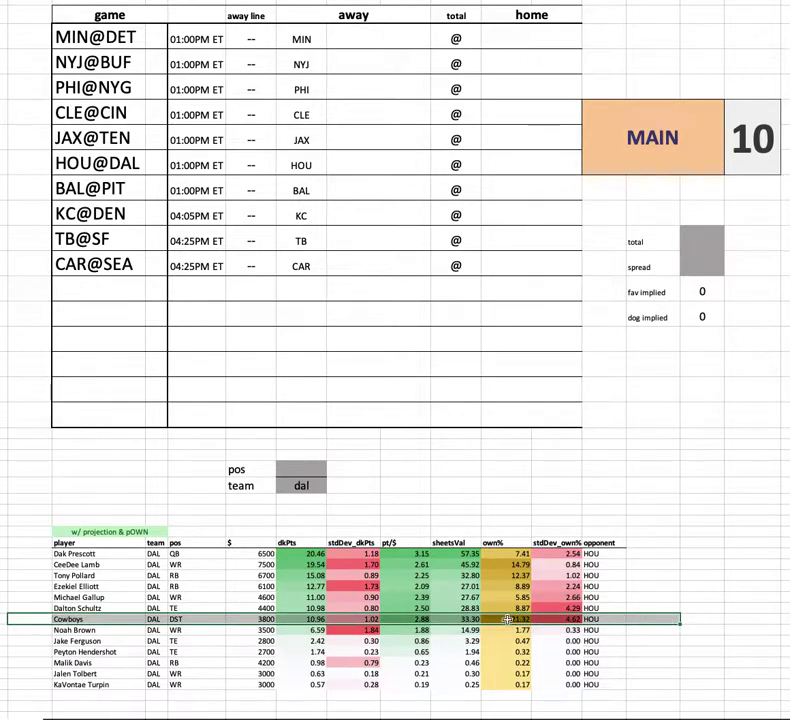
click(748, 644)
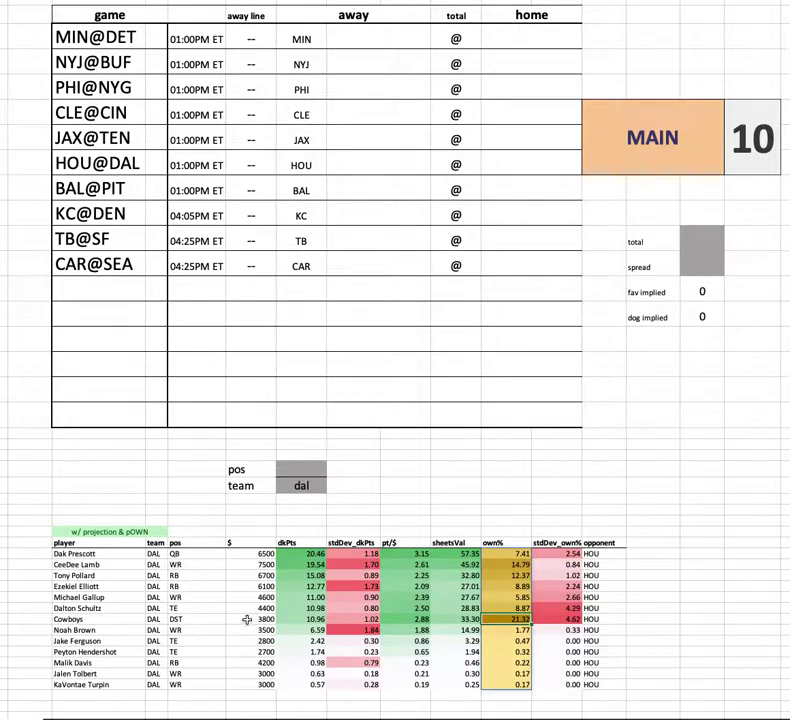
Review the Cowboys skill players from CeeDee Lamb to Dalton Schultz, checking the salary and own% columns
click(301, 485)
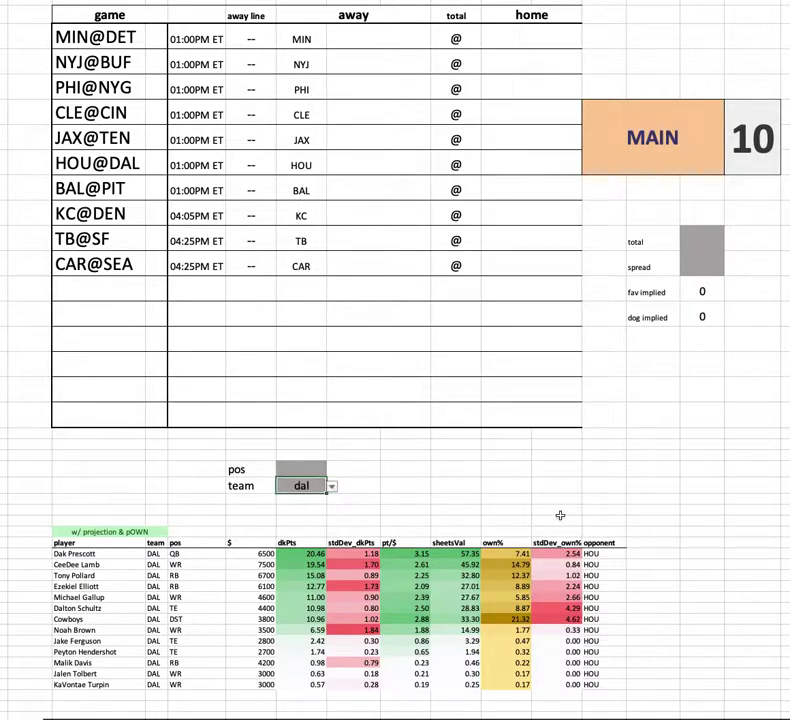
click(183, 560)
drag(183, 562, 527, 610)
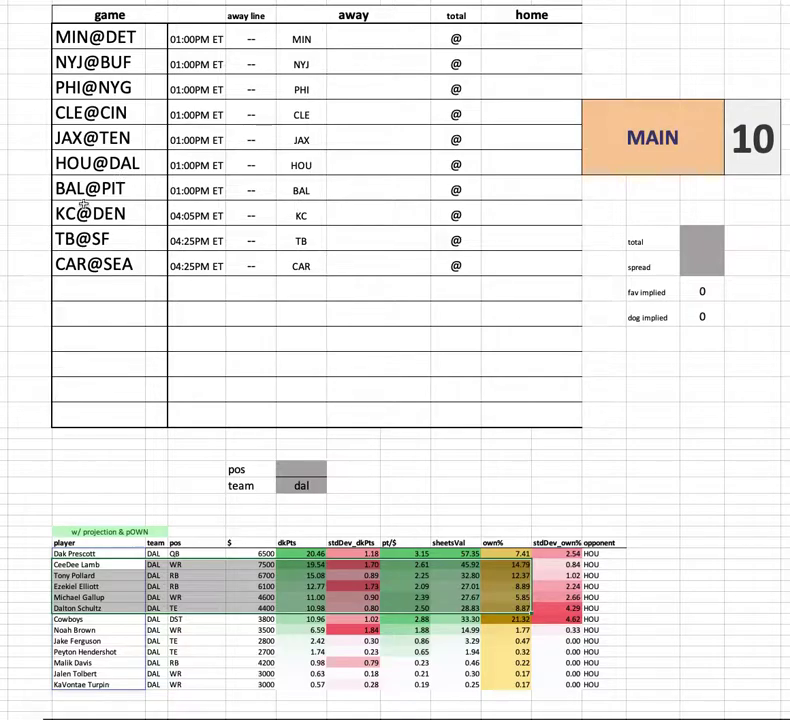
click(556, 455)
drag(264, 564, 262, 686)
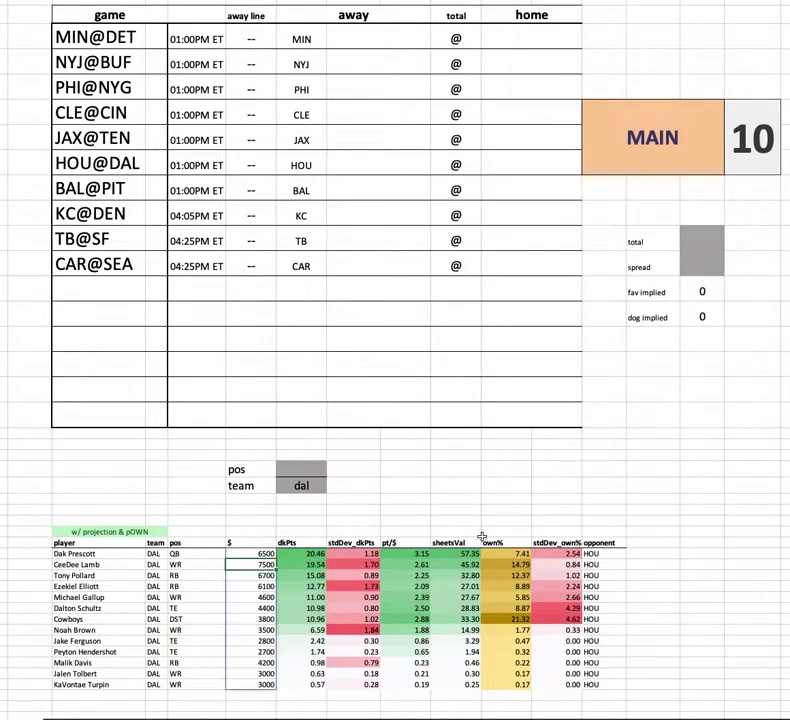
drag(507, 564, 507, 686)
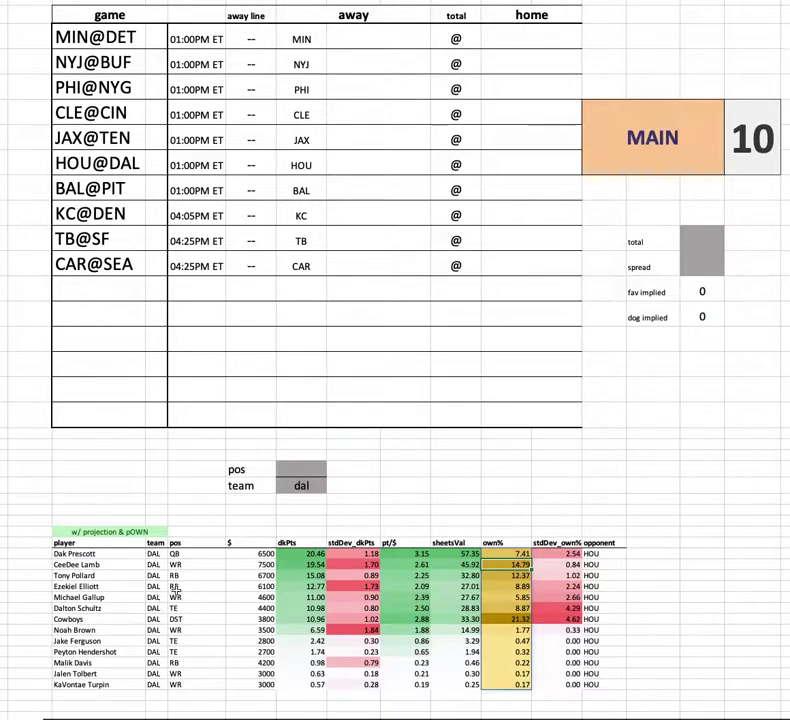
Compare the Tony Pollard and Ezekiel Elliott rows and check Dak Prescott, CeeDee Lamb and Malik Davis
drag(255, 576, 525, 581)
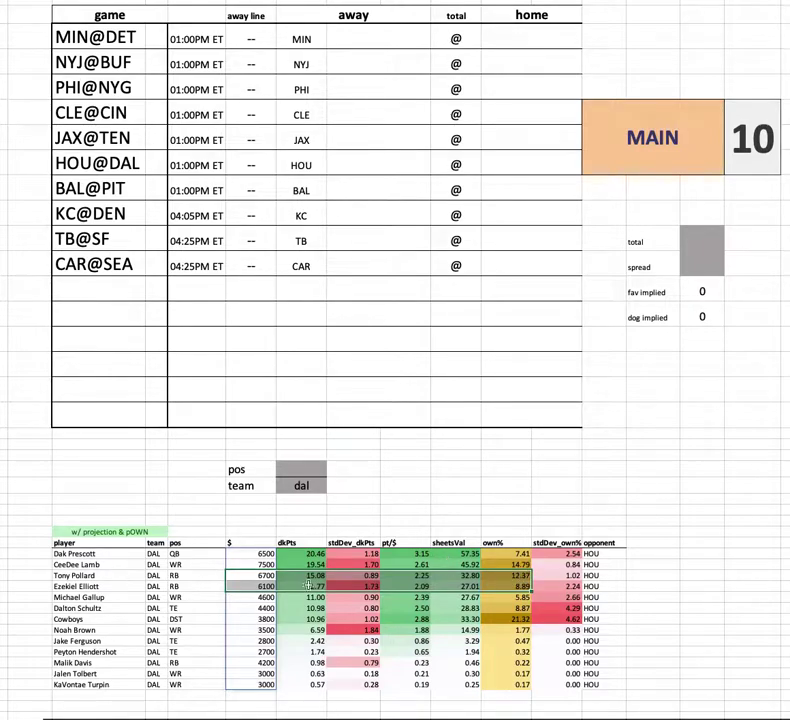
drag(129, 585, 631, 583)
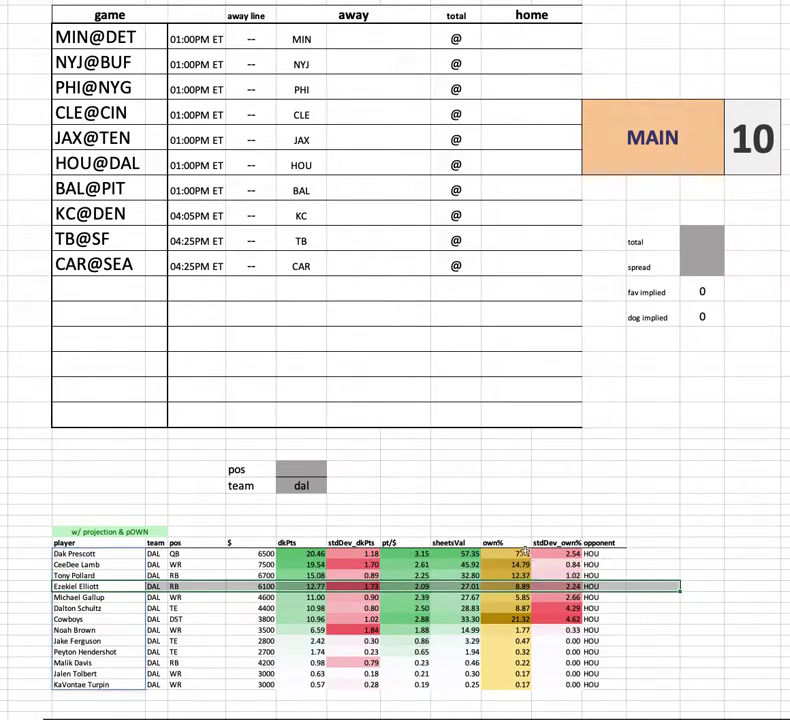
click(108, 557)
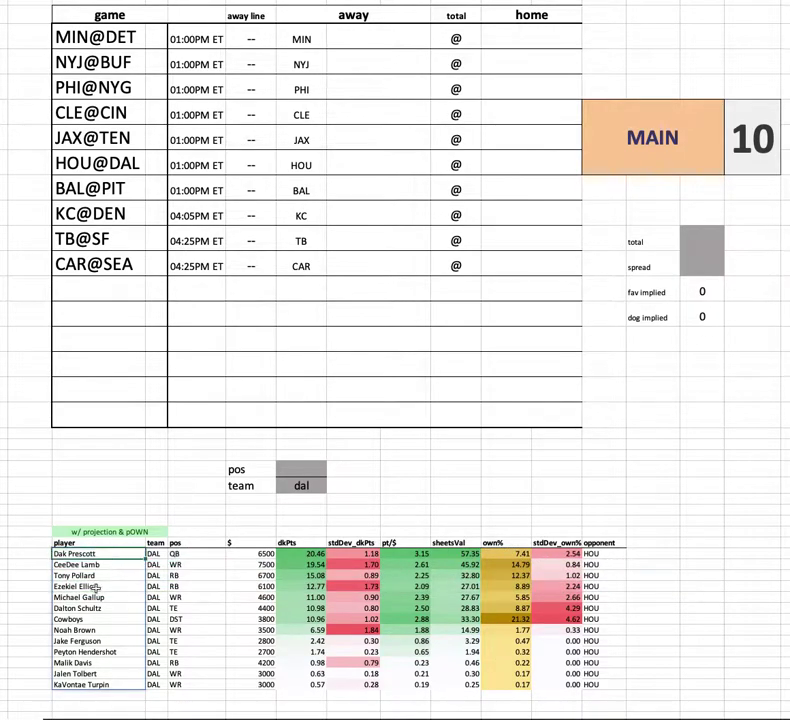
click(135, 565)
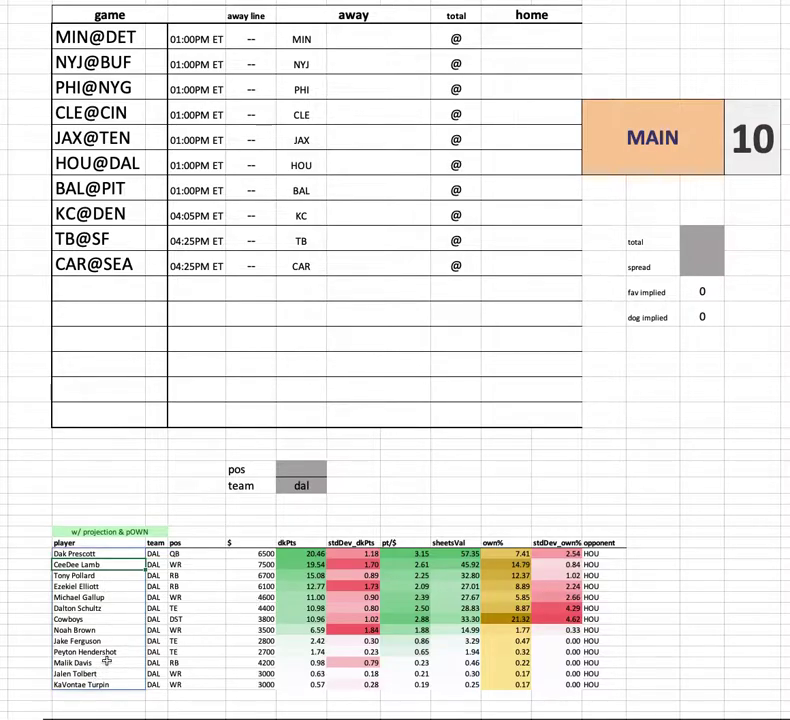
drag(106, 661, 600, 665)
click(700, 576)
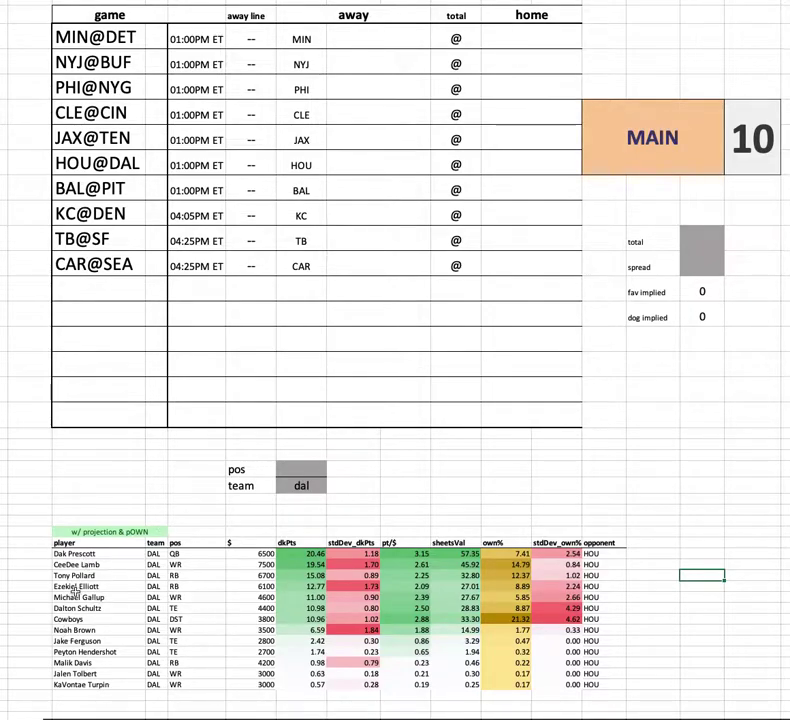
Review the Michael Gallup, CeeDee Lamb and Dalton Schultz rows, including Lamb's projected ownership
drag(75, 597, 628, 598)
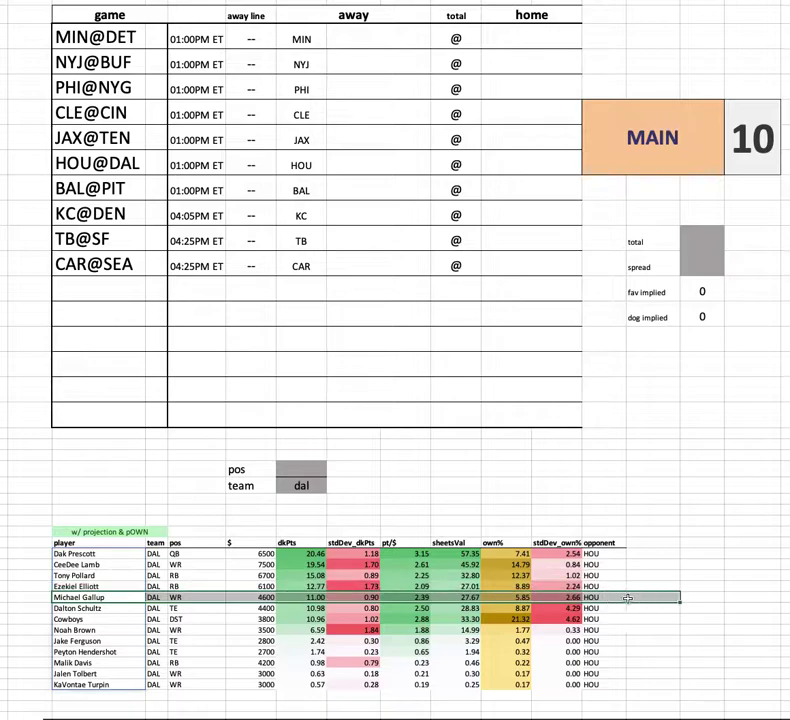
drag(123, 565, 612, 563)
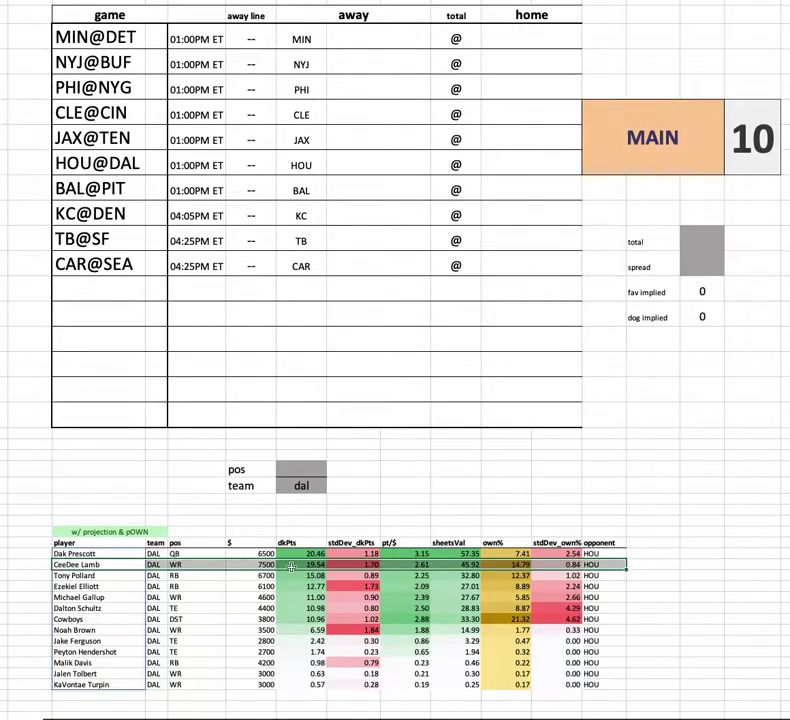
click(517, 564)
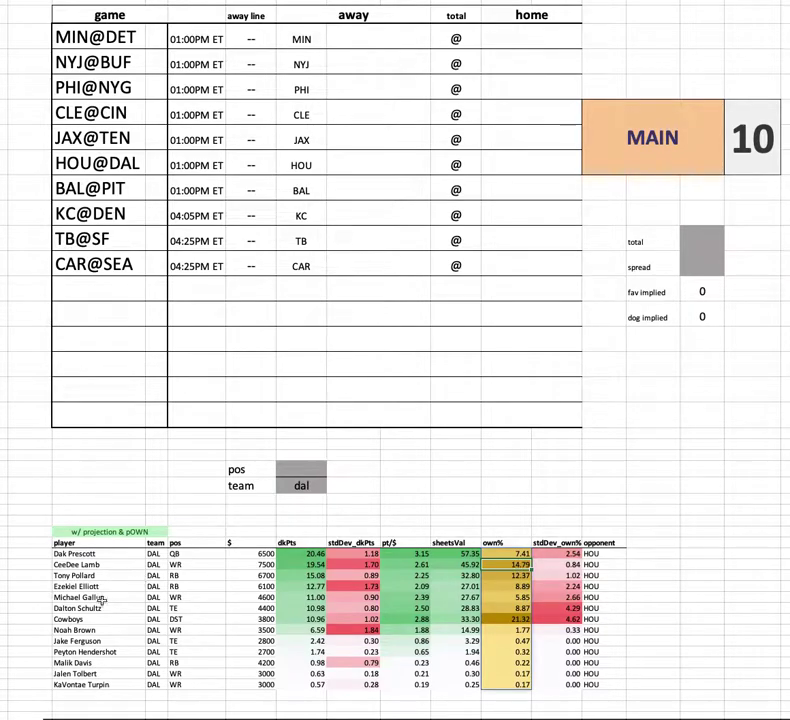
drag(335, 610, 646, 601)
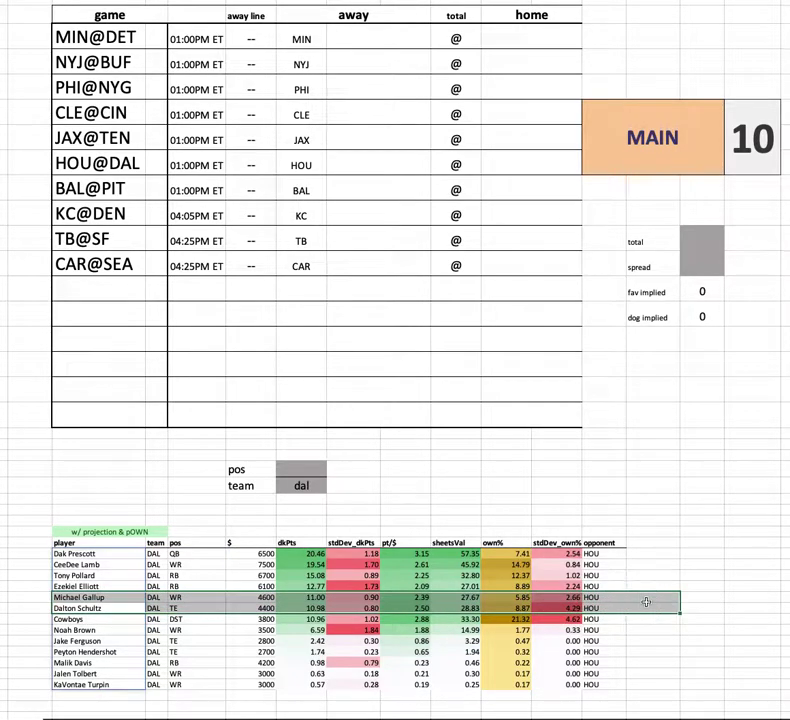
Check Dalton Schultz's salary and full row, plus the Noah Brown and Peyton Hendershot entries
click(649, 531)
click(255, 608)
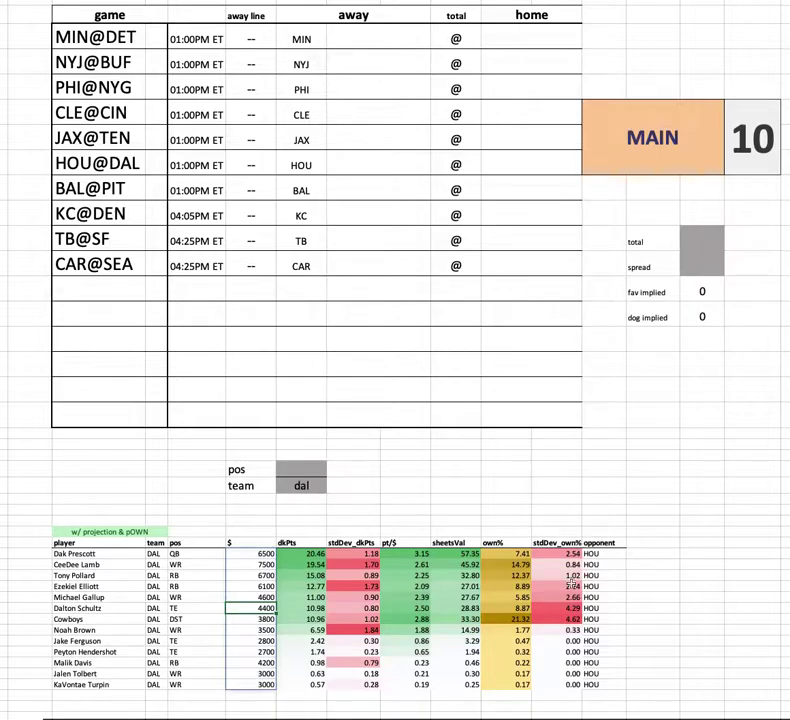
drag(43, 607, 676, 609)
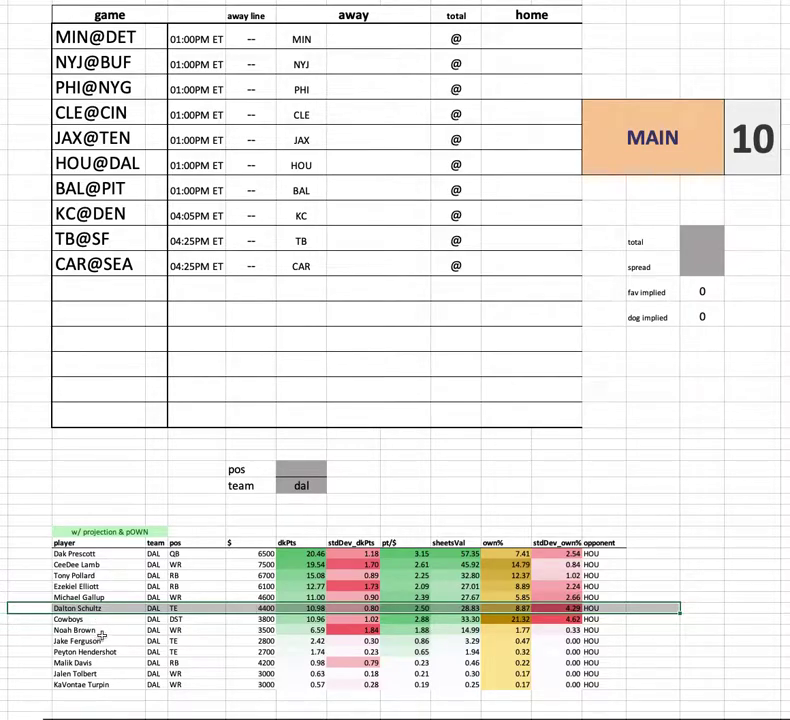
click(185, 630)
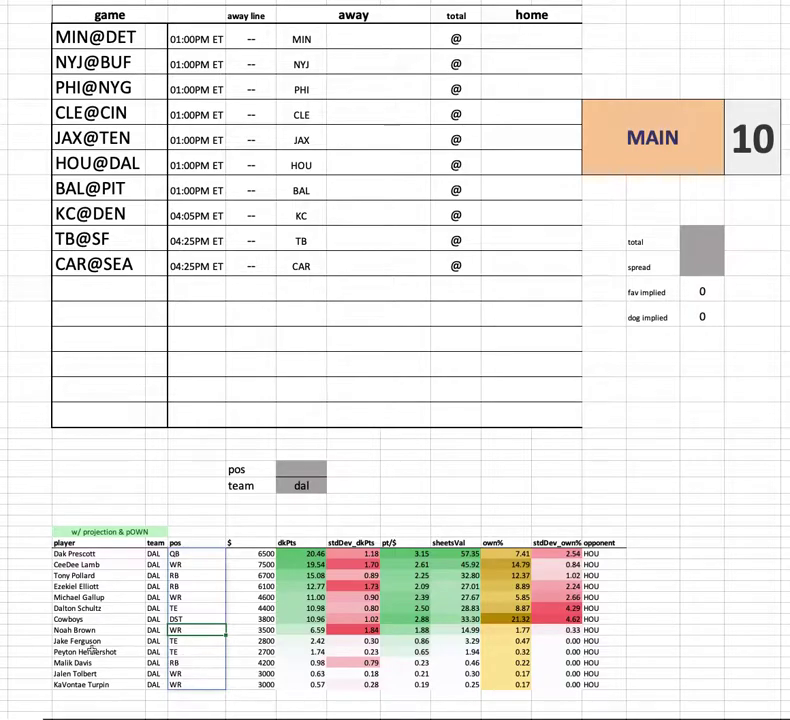
drag(190, 652, 678, 652)
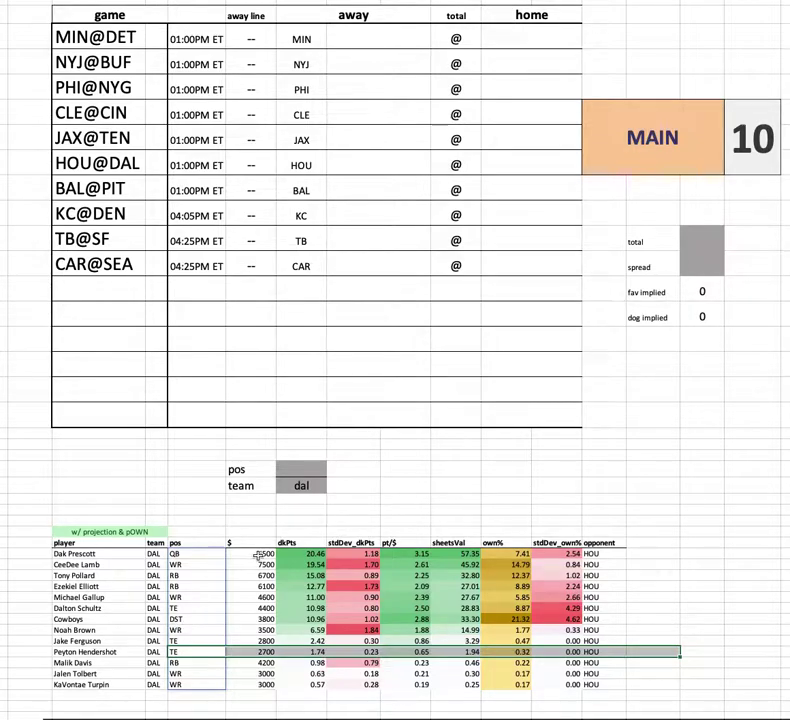
Switch the player table's team filter to bal
click(301, 485)
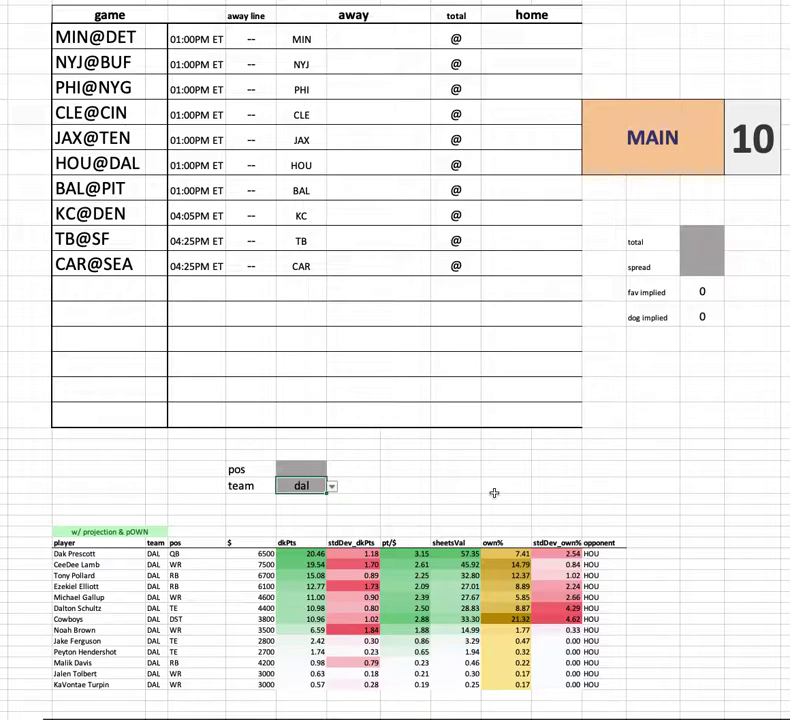
key(BackSpace)
key(BackSpace)
key(BackSpace)
text(bal)
key(Return)
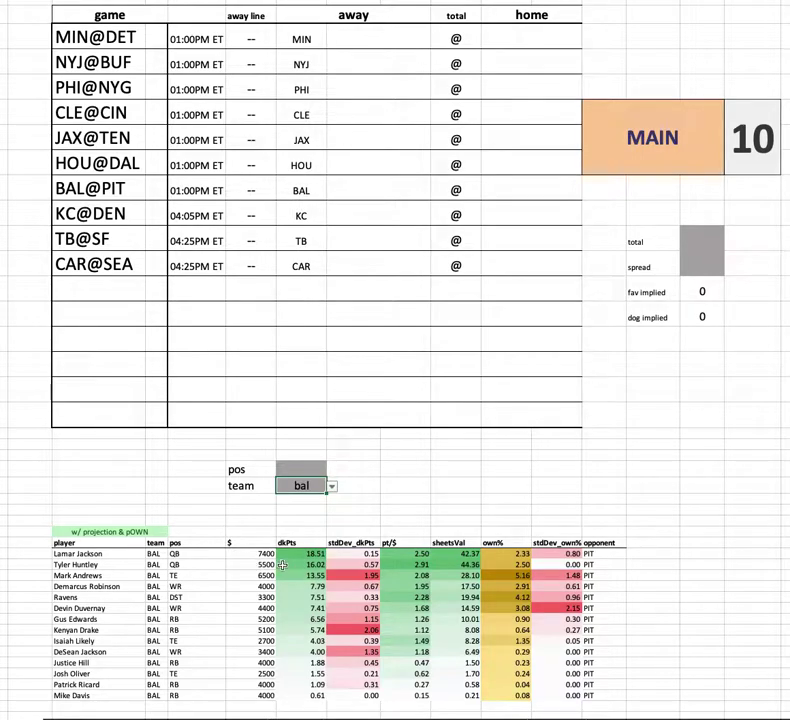
Review the Ravens rows of Tyler Huntley, Lamar Jackson and Mark Andrews along with the opponent column
drag(123, 566, 645, 567)
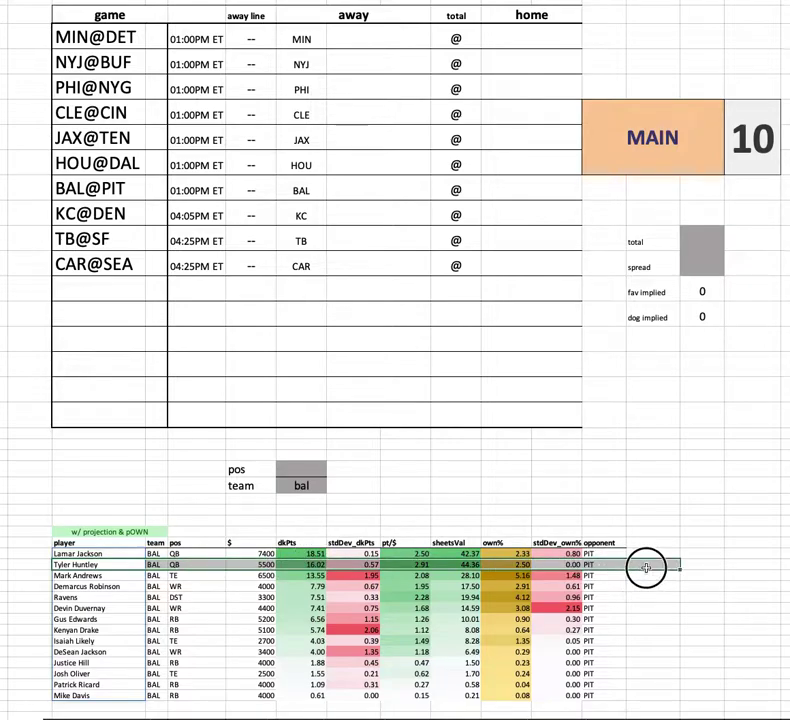
drag(600, 531, 603, 708)
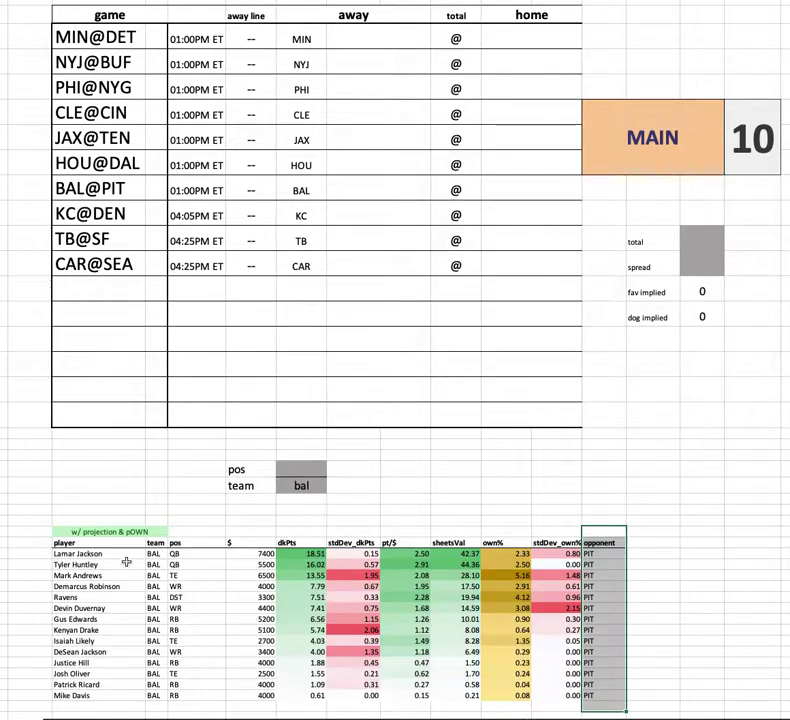
drag(100, 553, 465, 560)
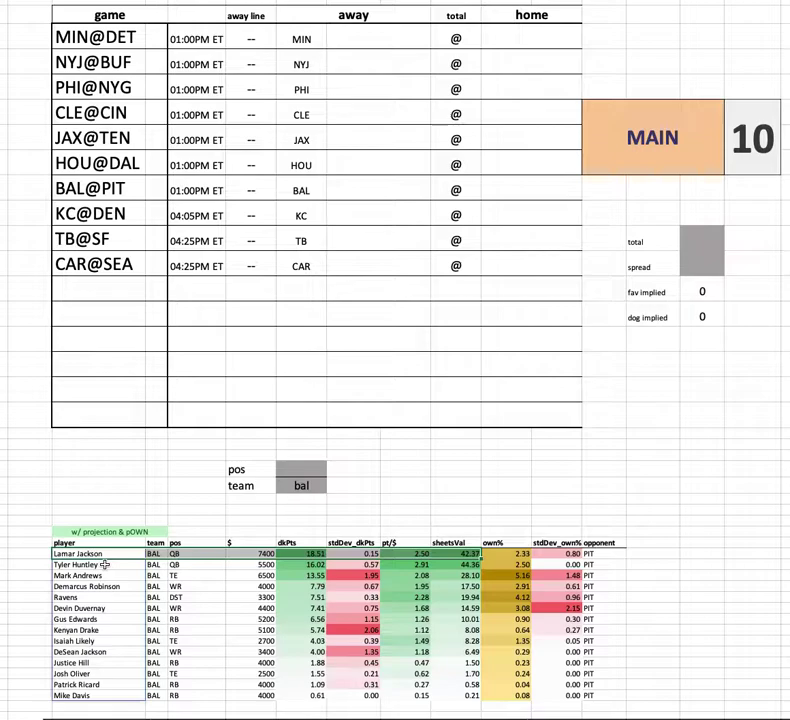
drag(107, 565, 260, 575)
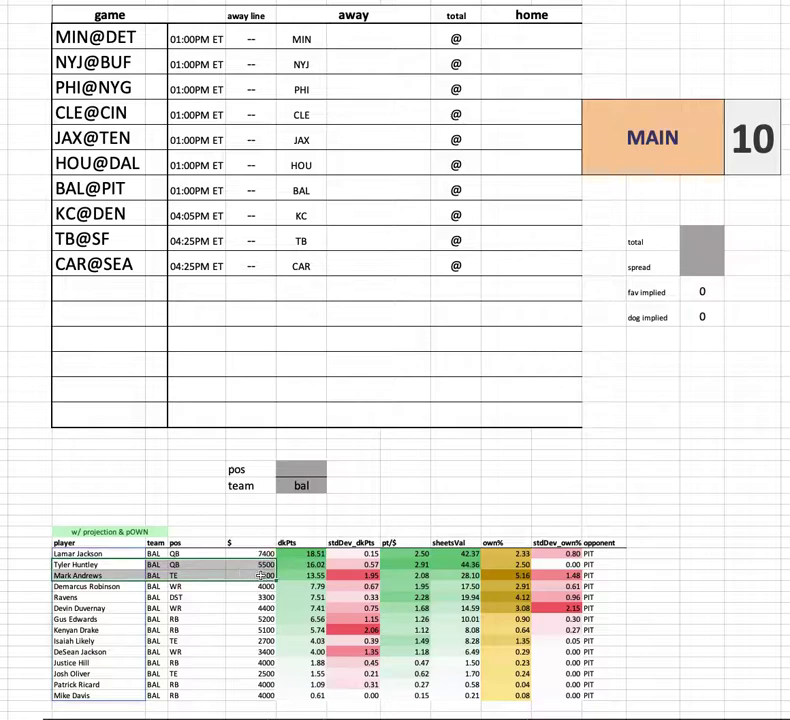
Review the Demarcus Robinson, Devin Duvernay and Ravens defense entries, including the full Ravens and Duvernay rows from salary to opponent
click(107, 590)
click(85, 607)
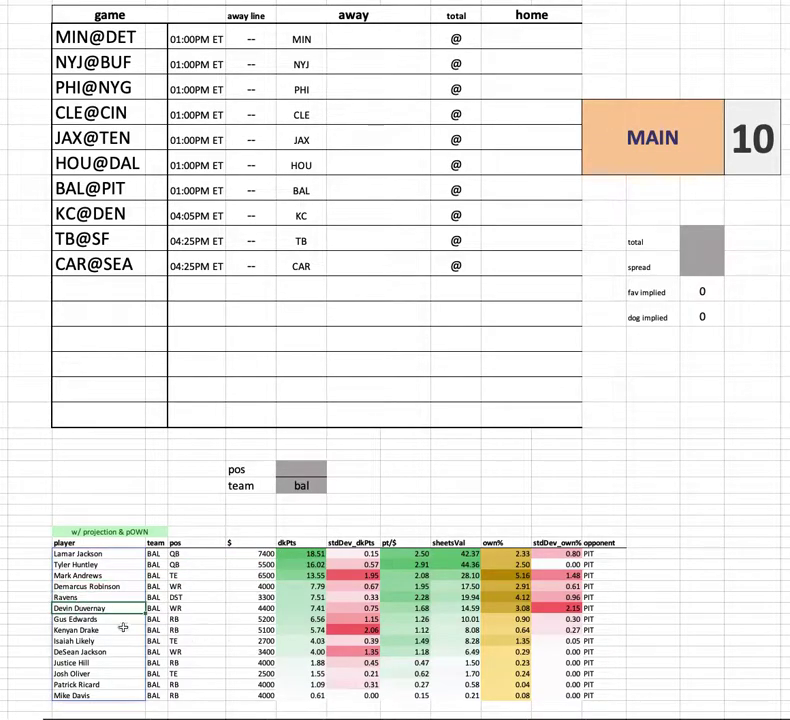
click(100, 607)
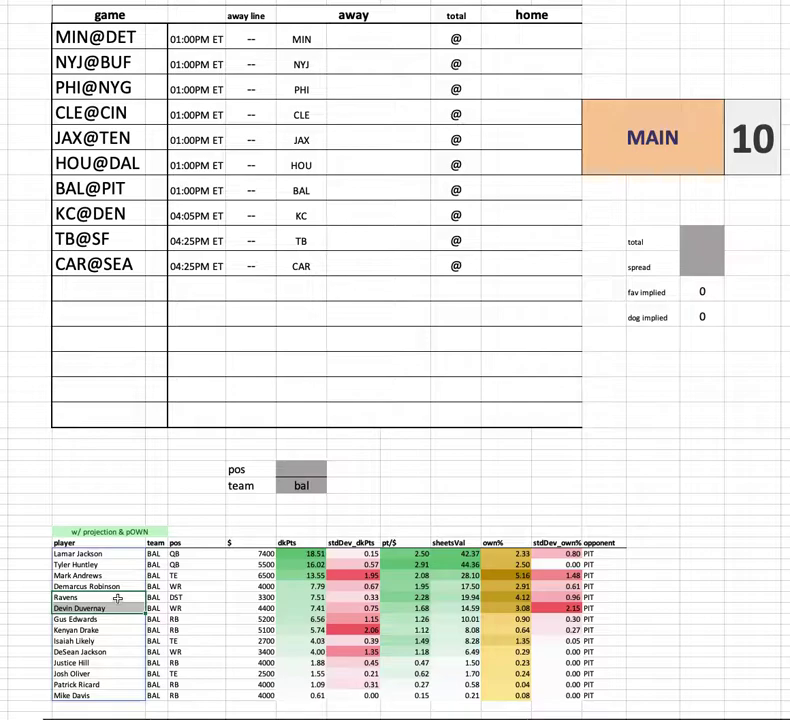
click(113, 598)
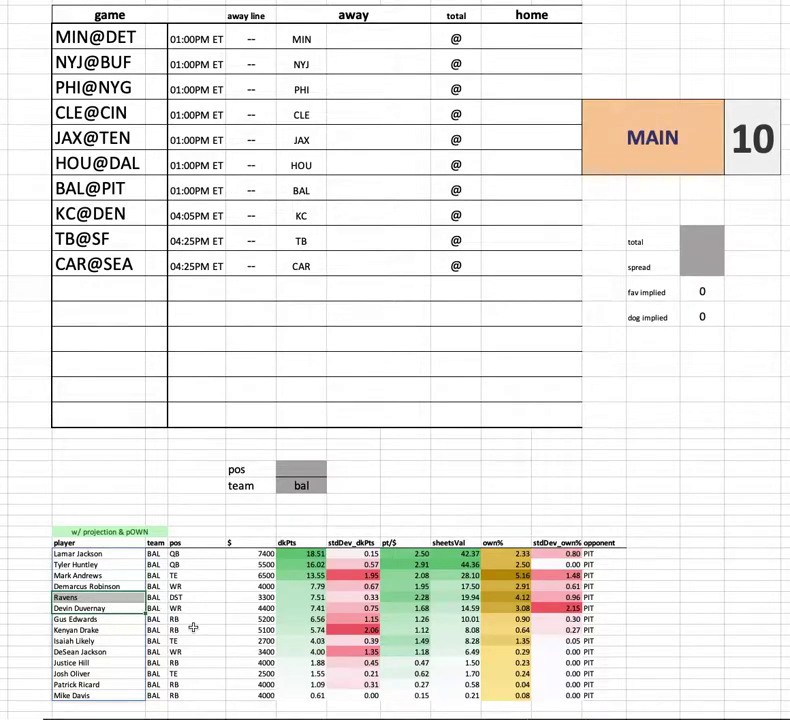
click(247, 601)
drag(247, 601, 680, 607)
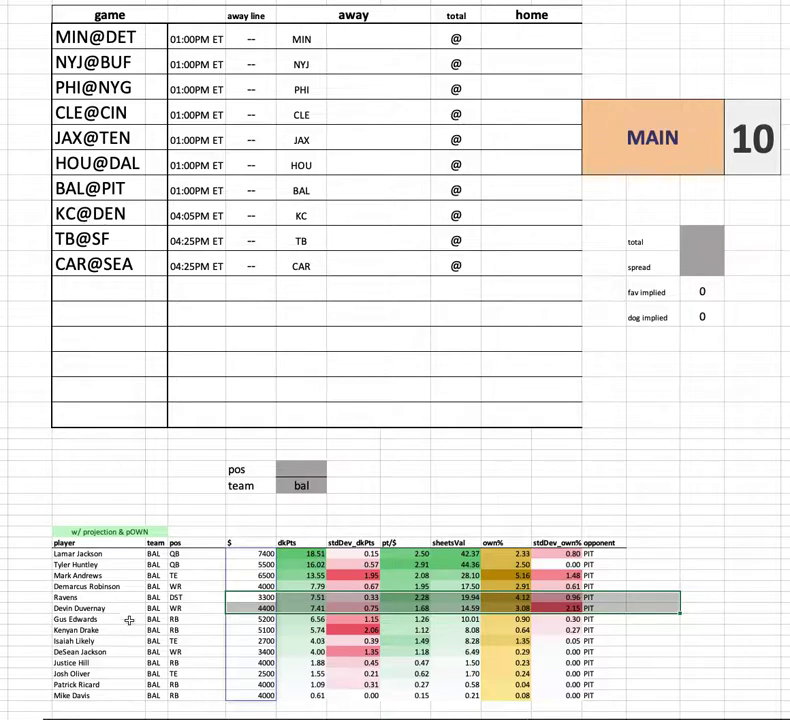
Examine Mark Andrews' full row and the rows of running backs Gus Edwards and Kenyan Drake
drag(93, 575, 647, 575)
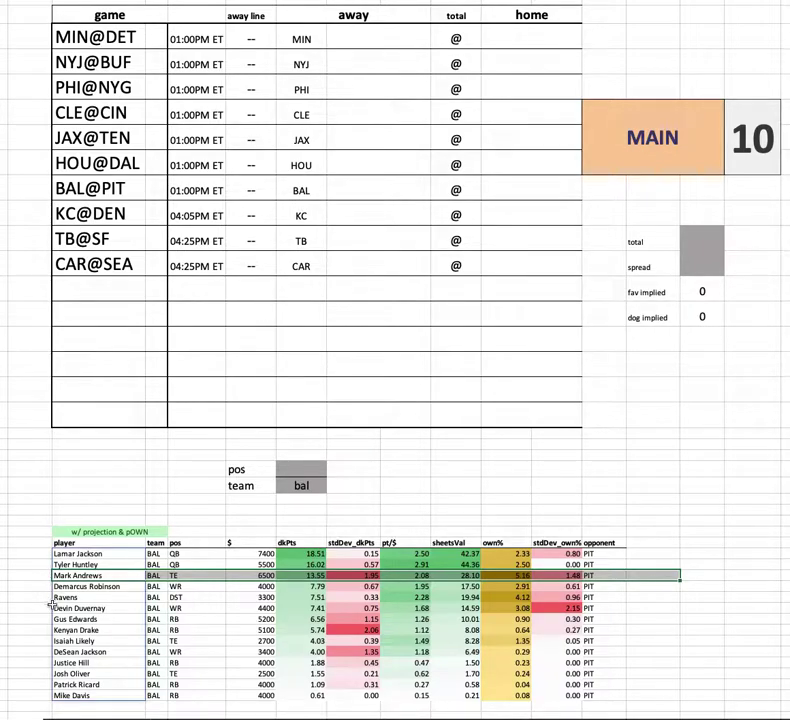
key(Up)
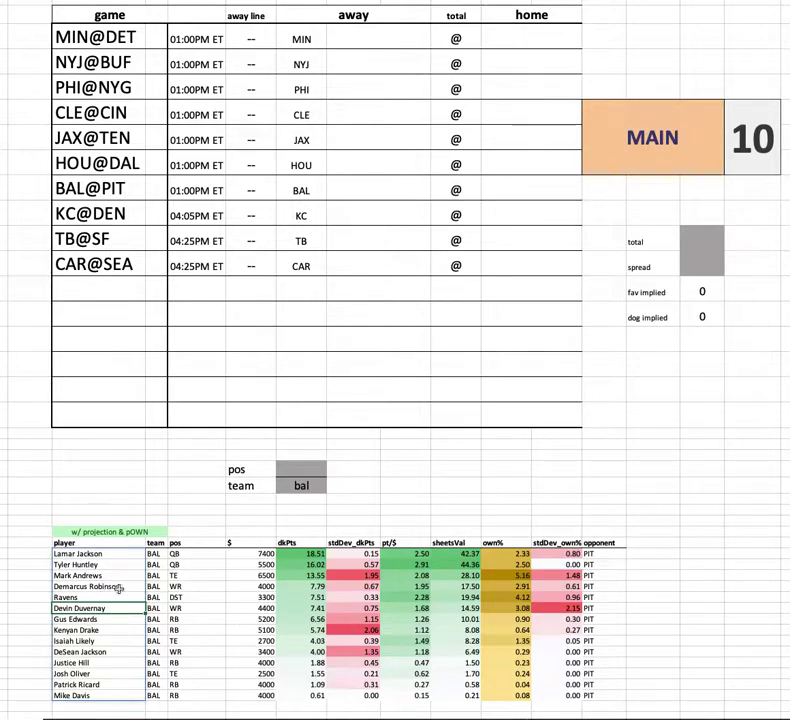
drag(106, 620, 603, 628)
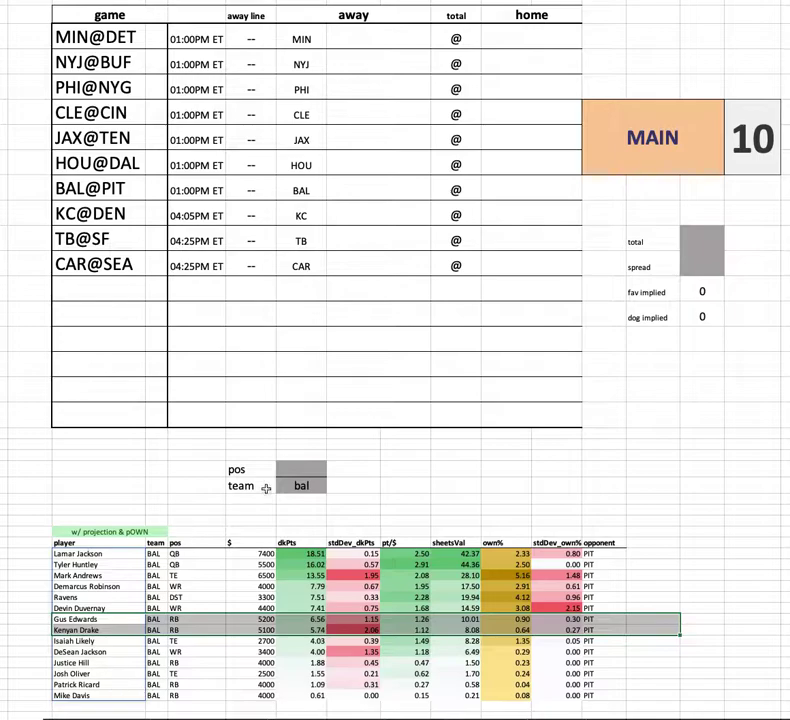
Switch the player table's team filter to pit
click(315, 484)
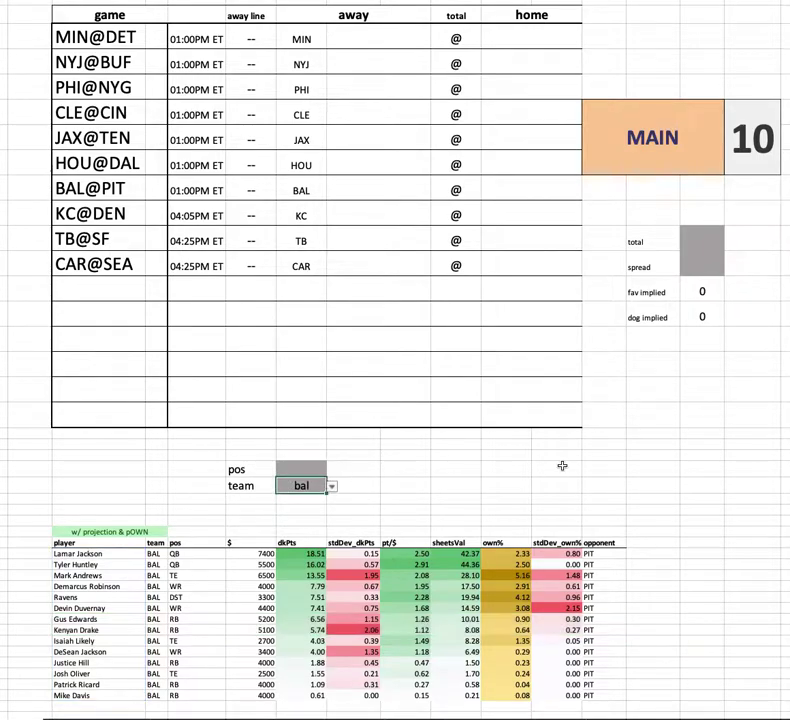
text(pit)
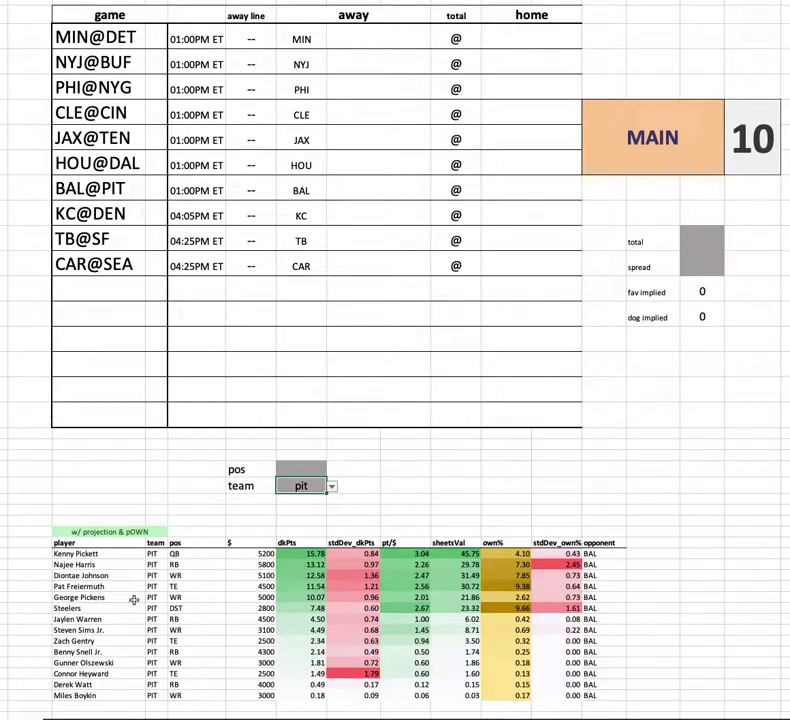
Review the full rows of George Pickens, Kenny Pickett and Najee Harris
drag(74, 598, 677, 597)
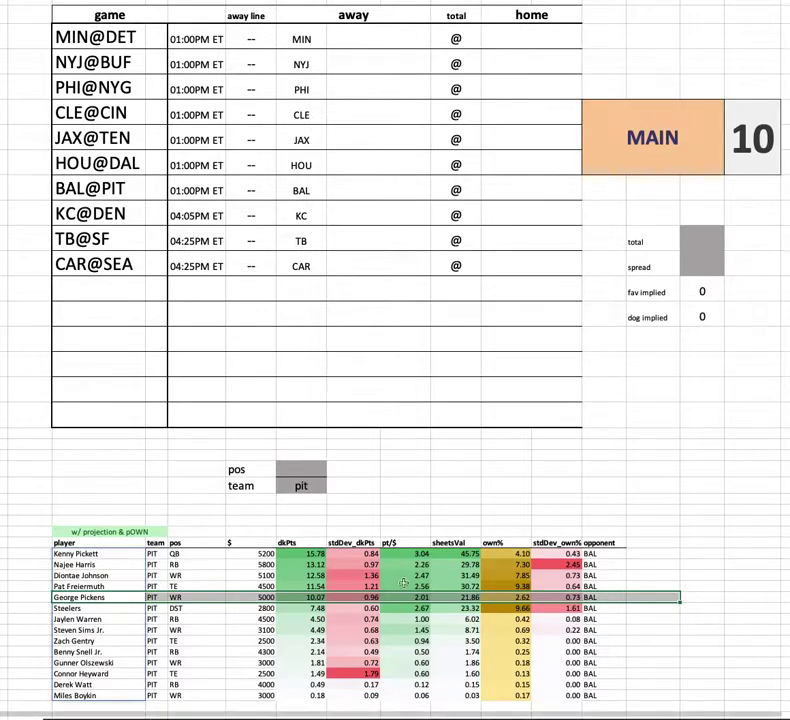
drag(113, 553, 627, 553)
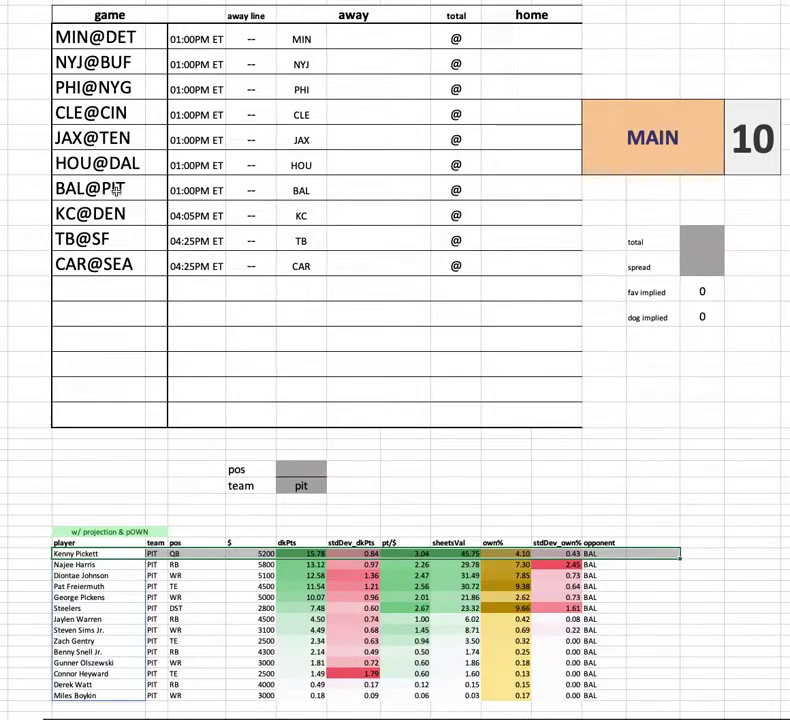
click(650, 568)
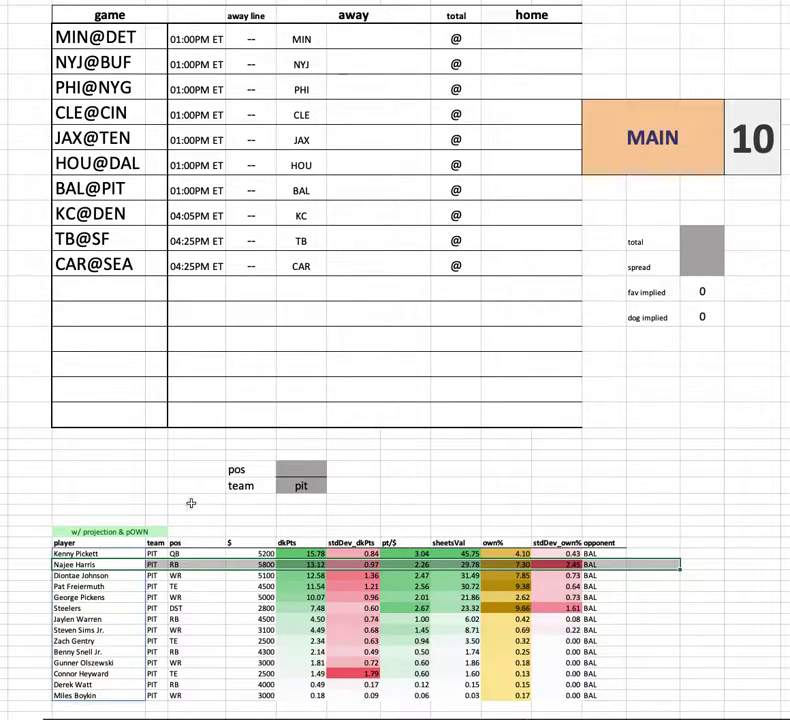
Check the Diontae Johnson, Pat Freiermuth and George Pickens entries and the full Steelers defense and Freiermuth rows
click(112, 575)
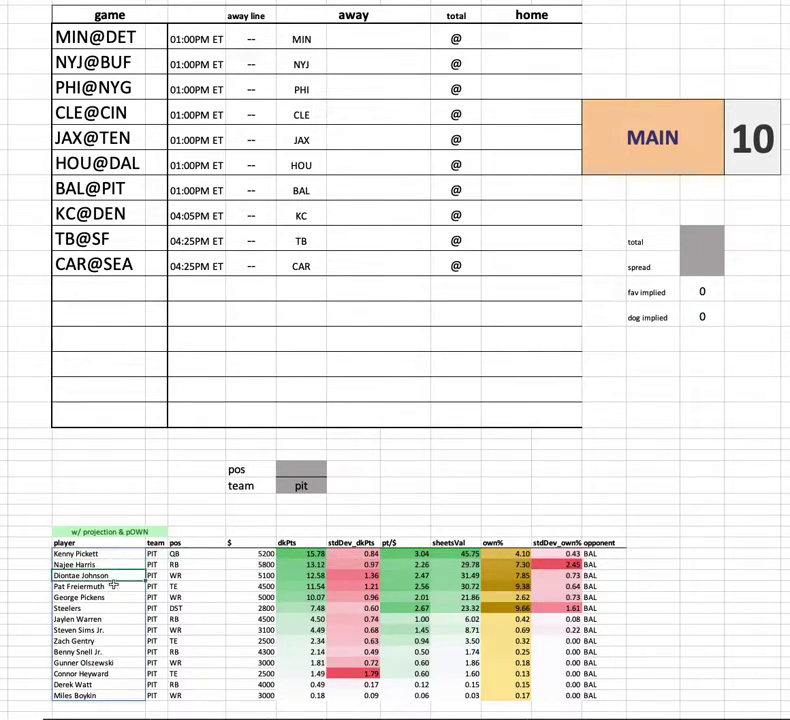
click(117, 587)
click(120, 597)
click(128, 585)
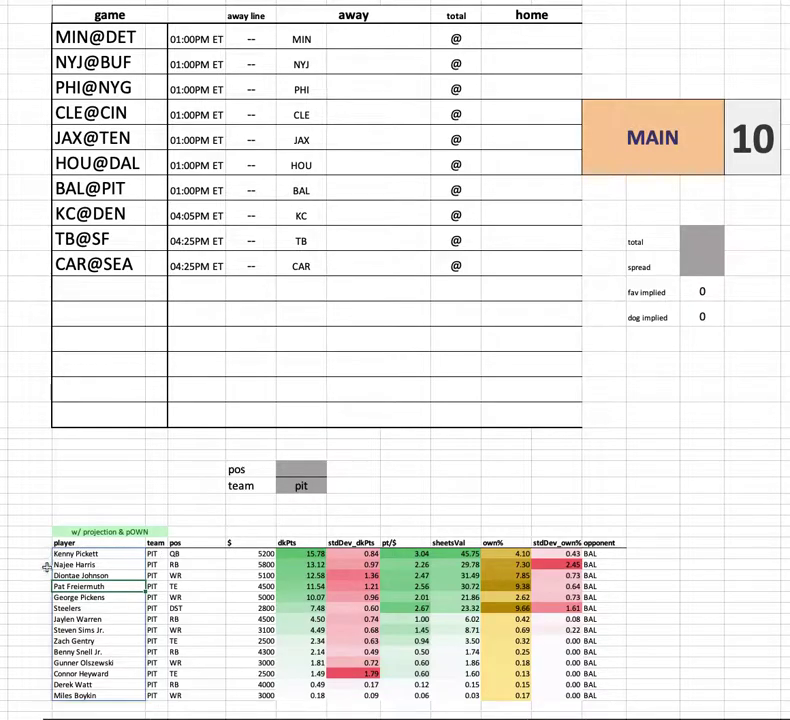
drag(80, 609, 680, 609)
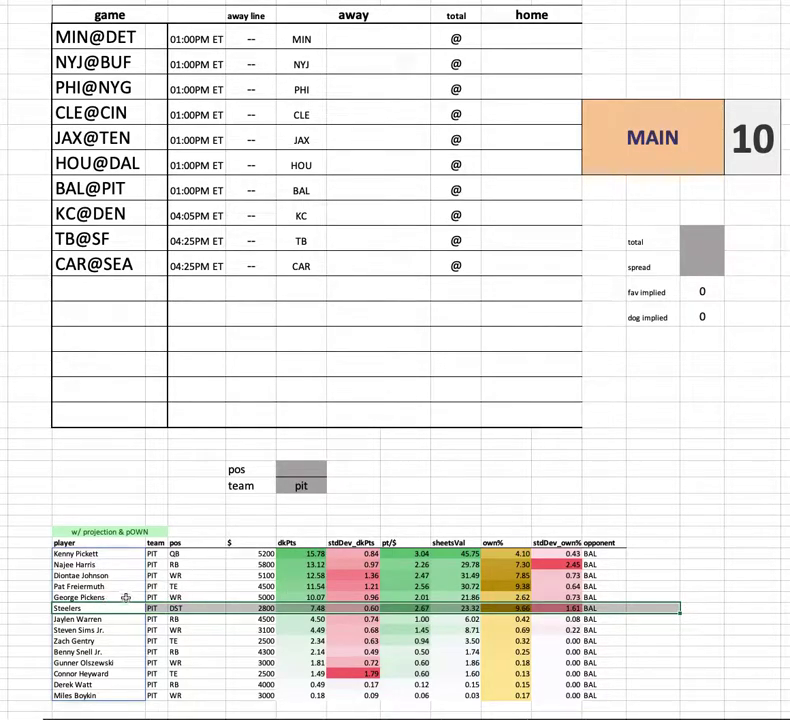
drag(130, 586, 640, 588)
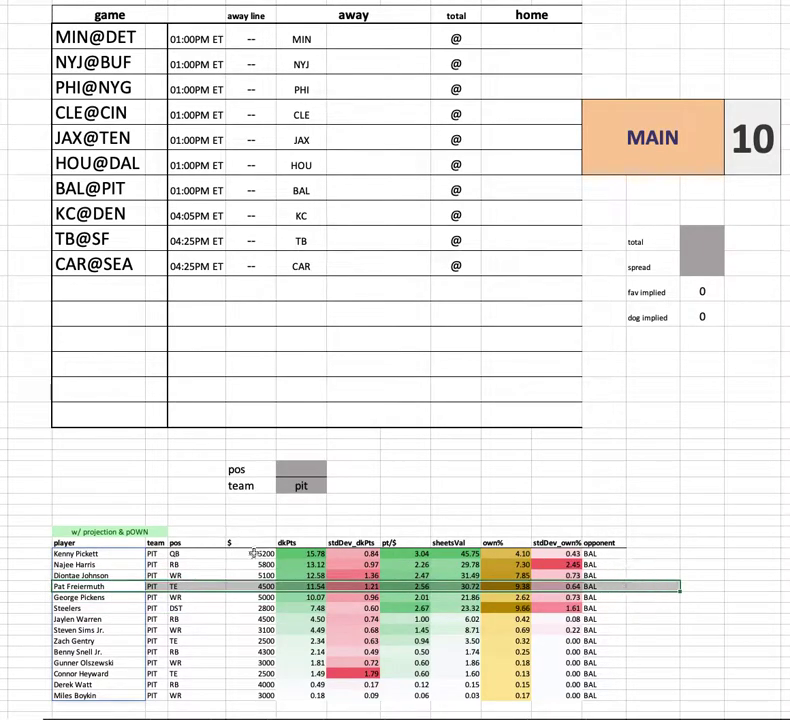
Switch the player table's team filter to kc
click(315, 484)
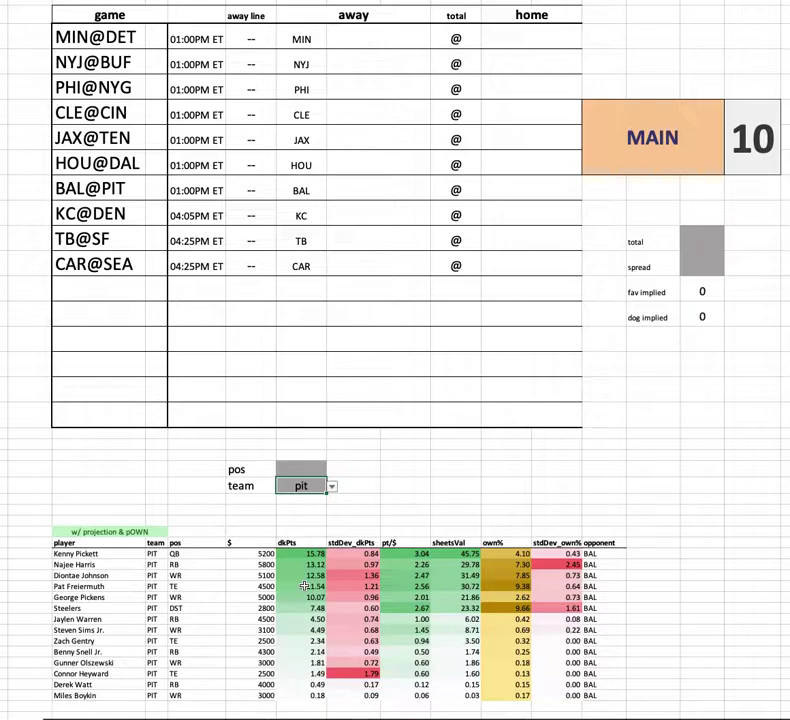
text(kc)
key(Return)
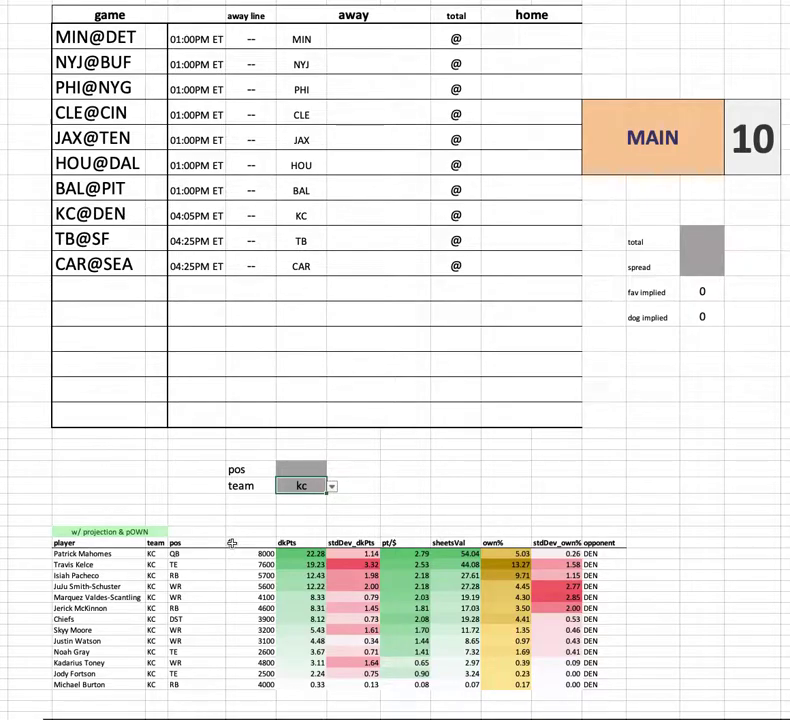
Examine Travis Kelce's row and projected ownership, and compare his salary with Patrick Mahomes' salary
click(266, 564)
key(ctrl+space)
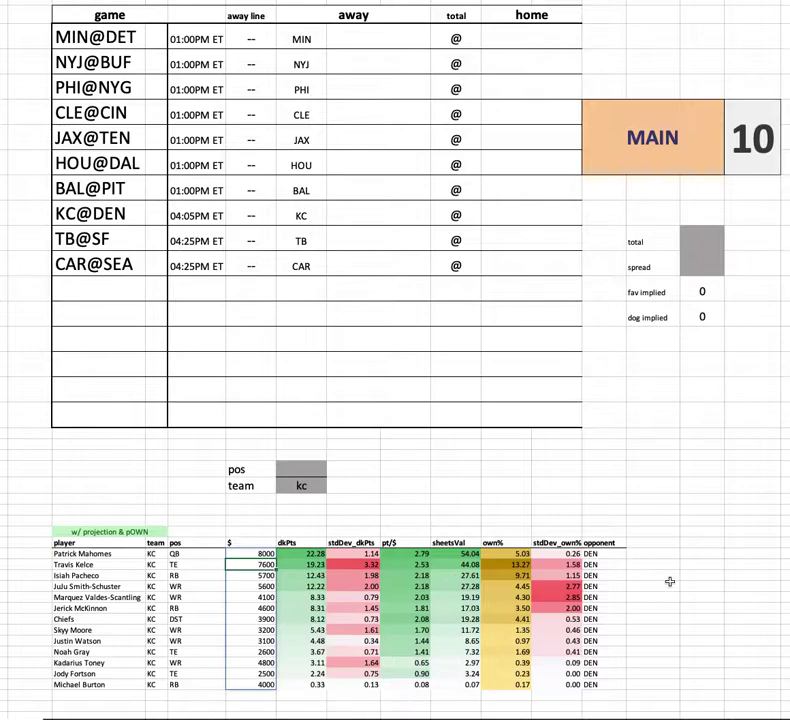
drag(704, 573, 664, 572)
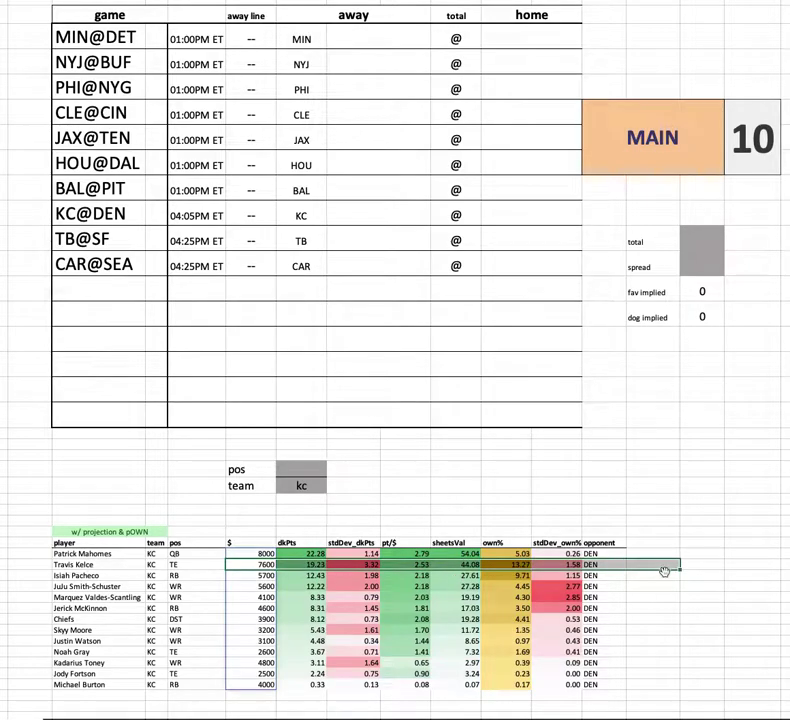
click(656, 584)
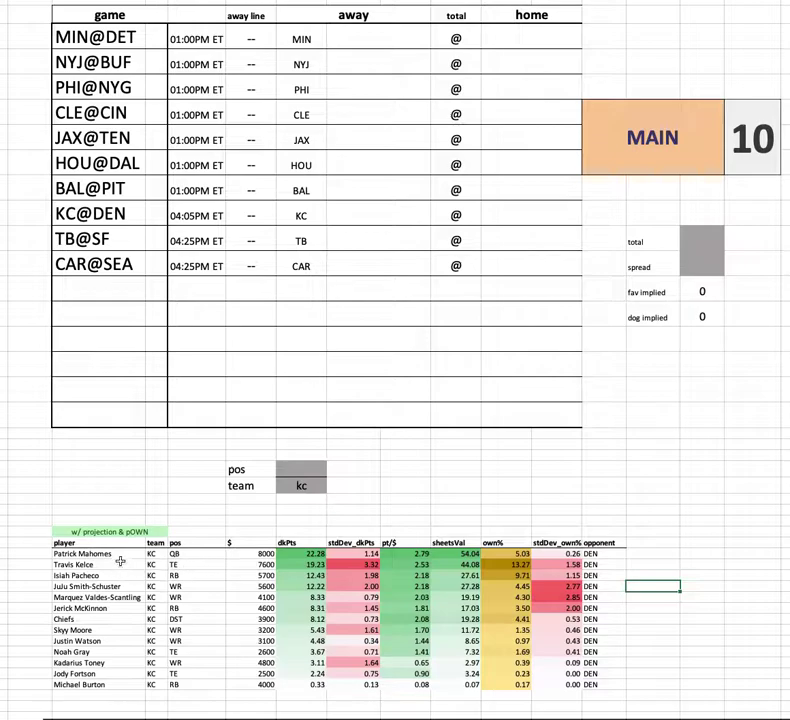
click(522, 564)
key(ctrl+shift+Down)
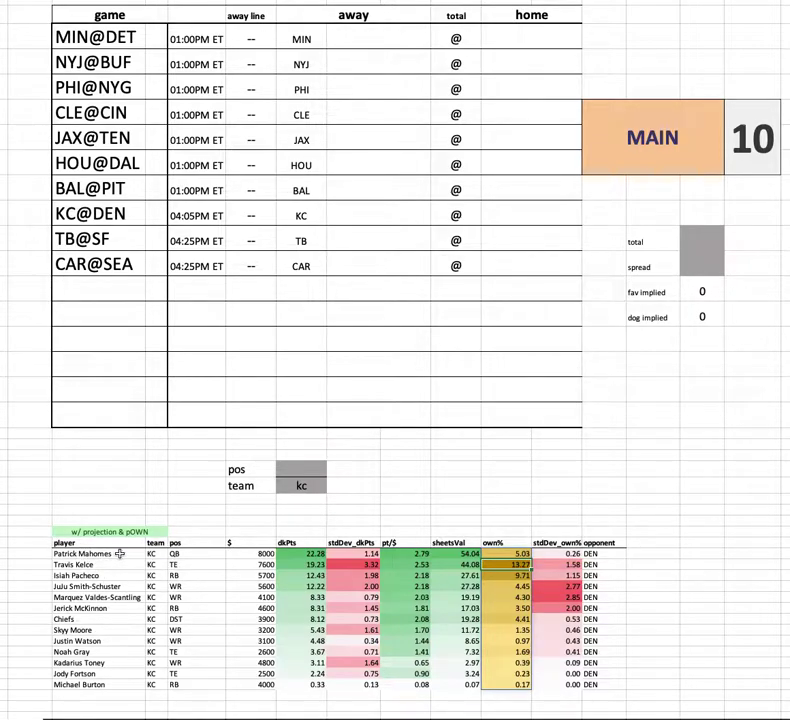
drag(250, 553, 250, 685)
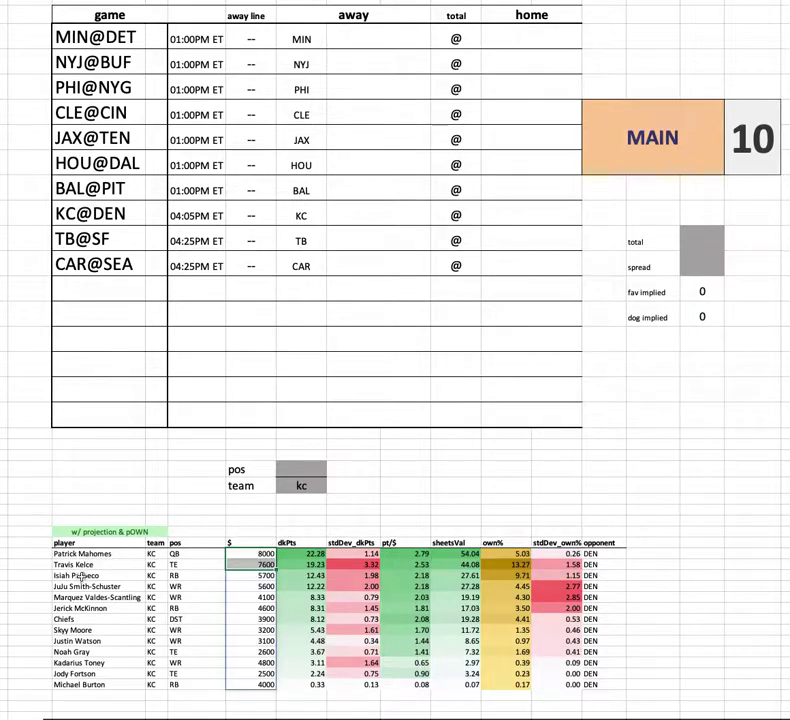
Review the full rows of Isiah Pacheco, JuJu Smith-Schuster and Marquez Valdes-Scantling
drag(109, 576, 630, 577)
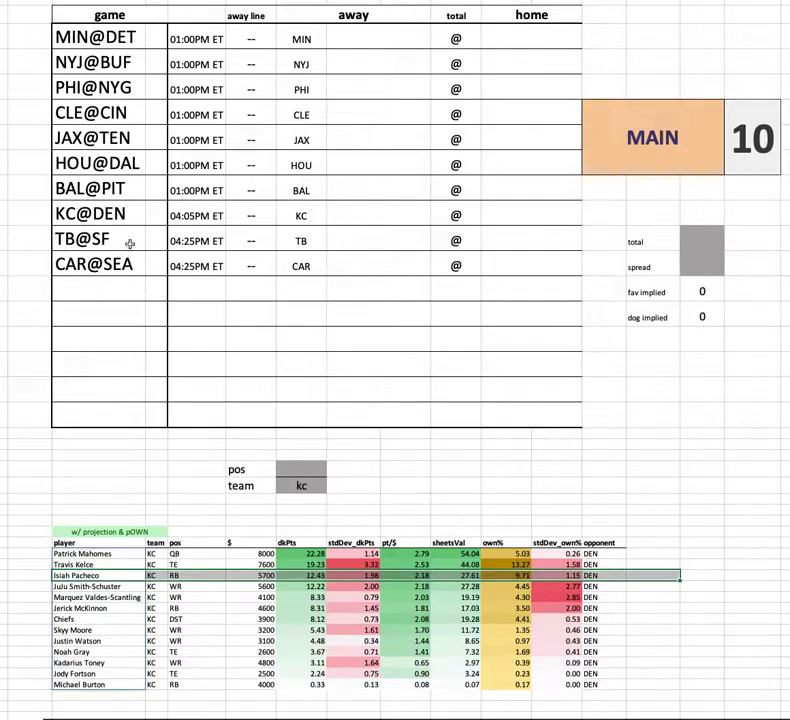
click(122, 586)
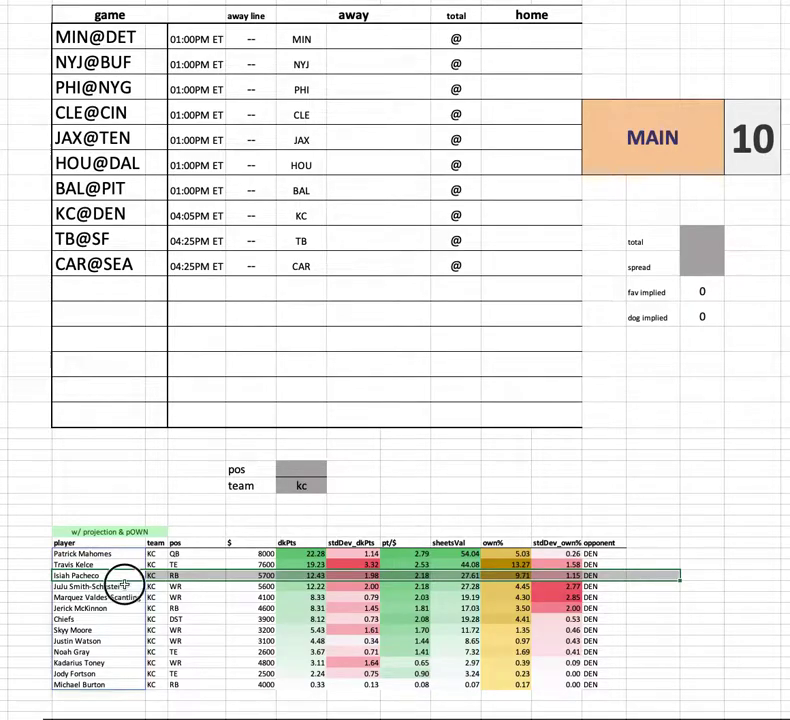
shift+click(678, 577)
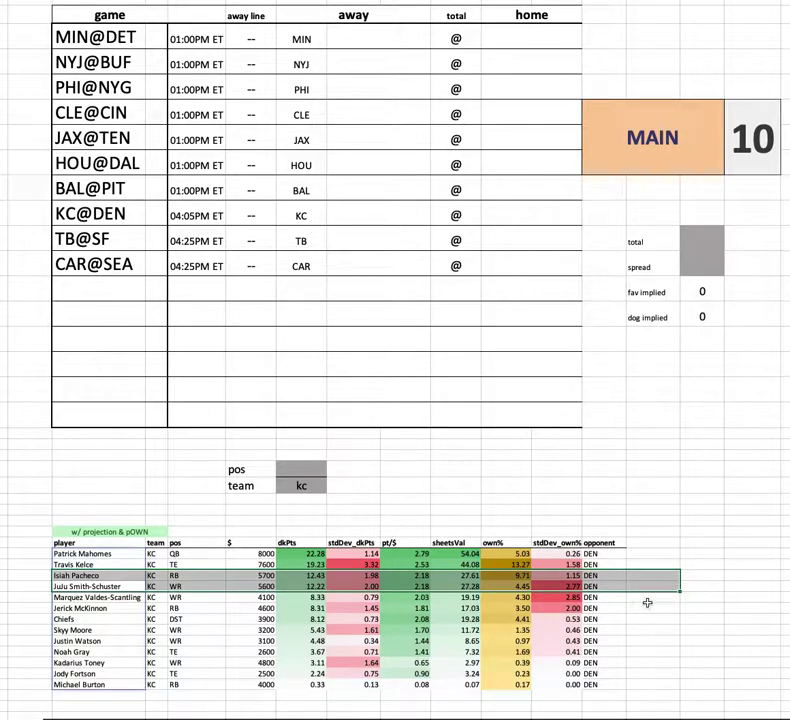
shift+click(598, 597)
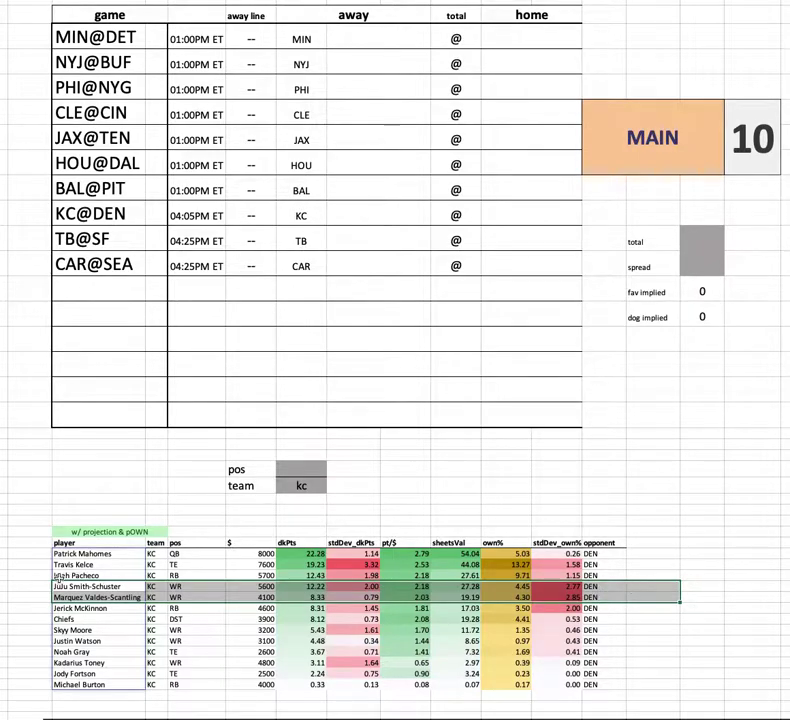
key(Down)
shift+click(598, 595)
shift+click(646, 597)
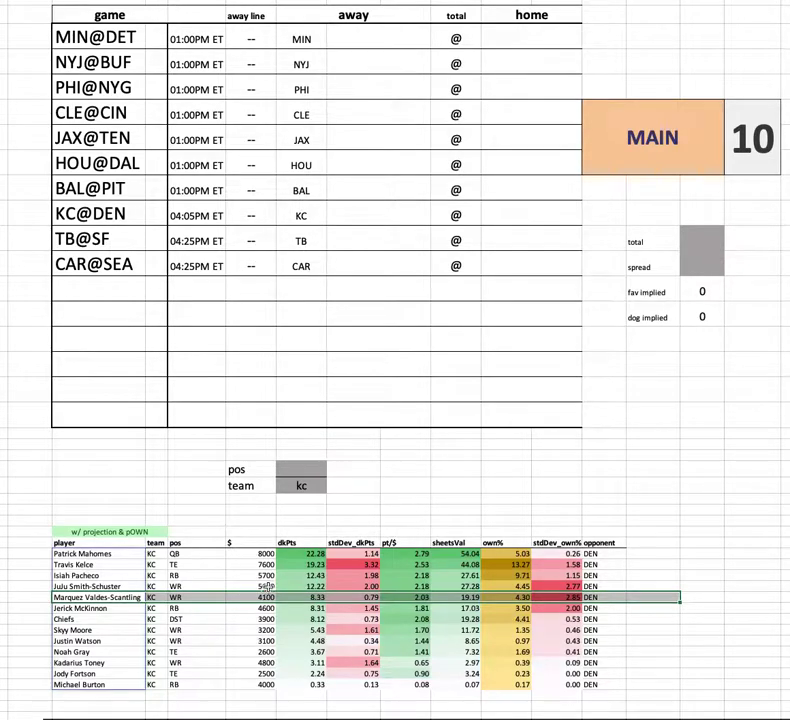
Compare the Smith-Schuster and Valdes-Scantling salaries and examine the full Chiefs defense row
click(268, 586)
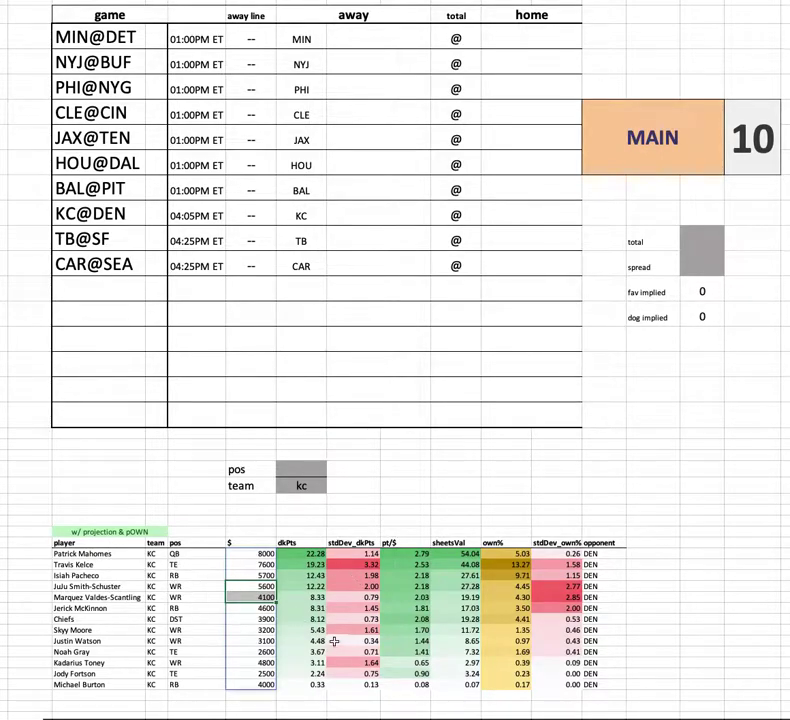
drag(127, 620, 621, 618)
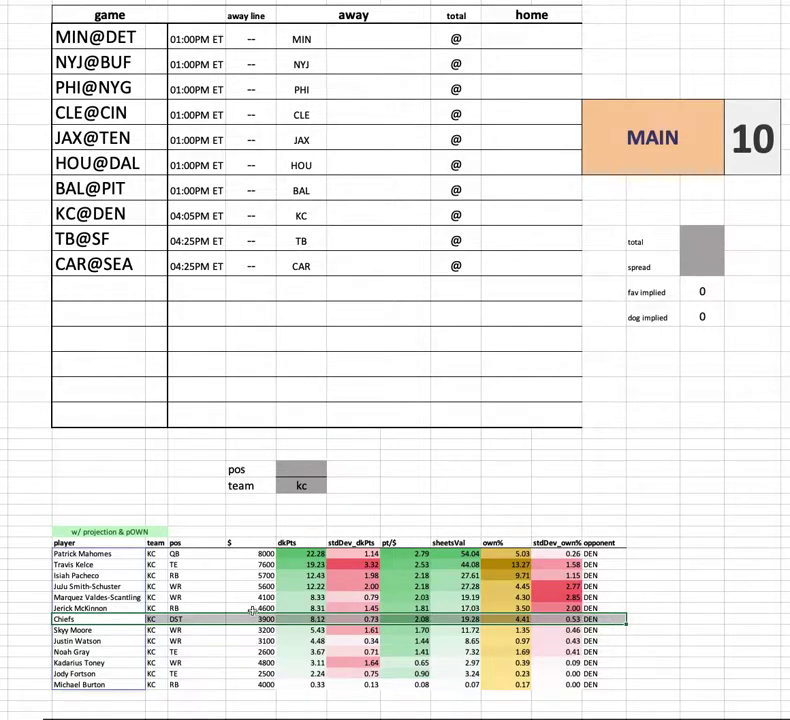
drag(667, 616, 29, 620)
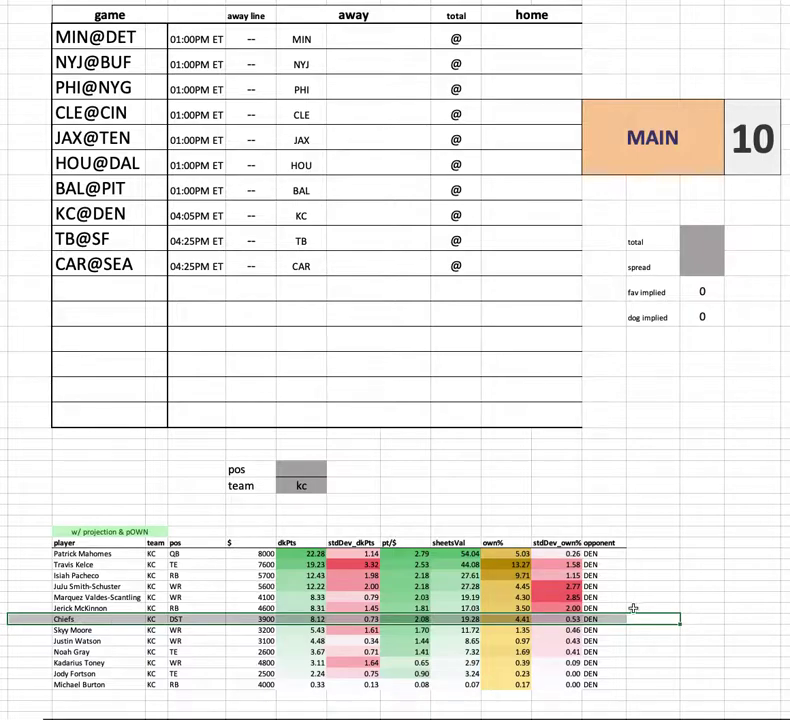
Switch the player table's team filter to den
click(301, 485)
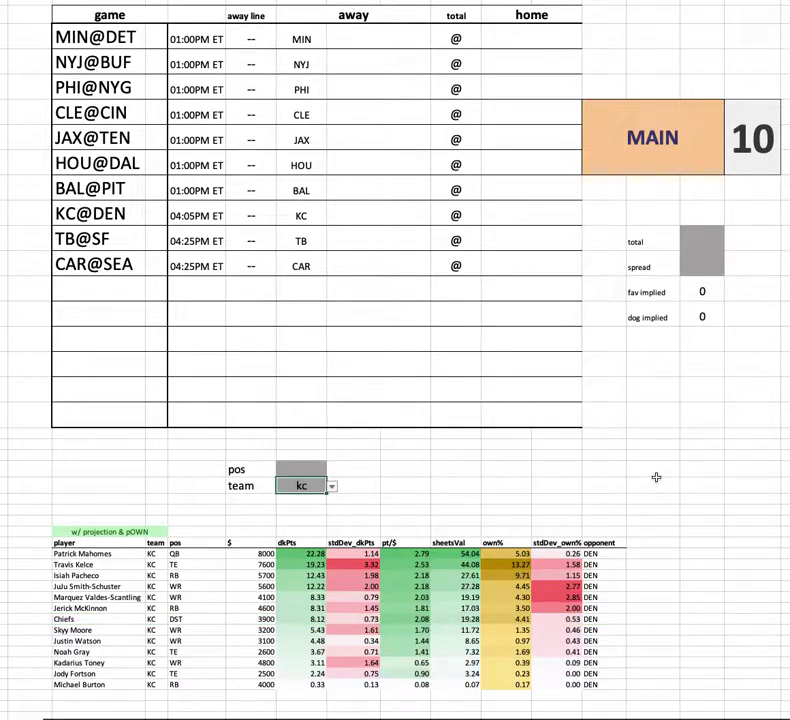
text(den)
Examine the Broncos defense row from salary through projected ownership and opponent
drag(258, 638, 682, 630)
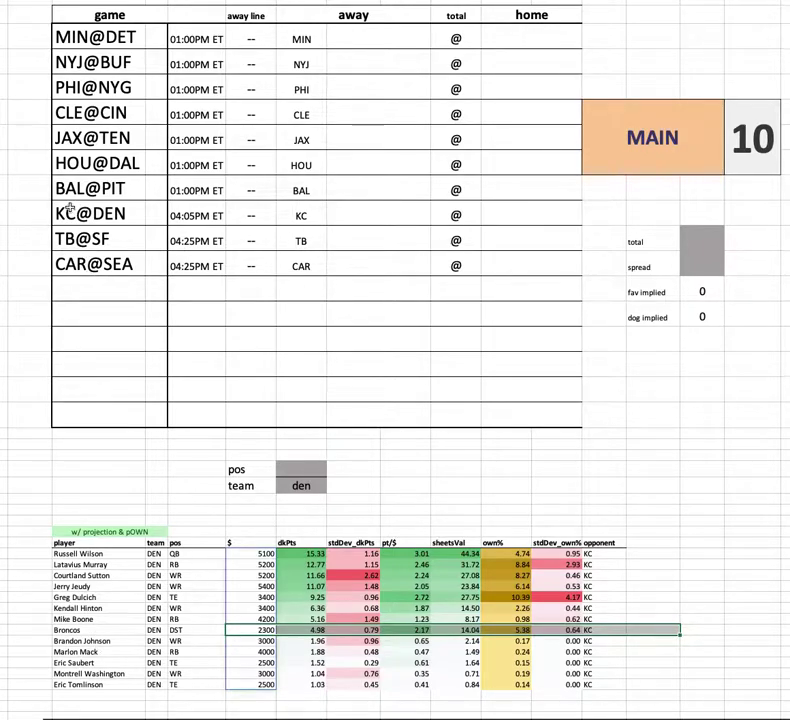
click(456, 38)
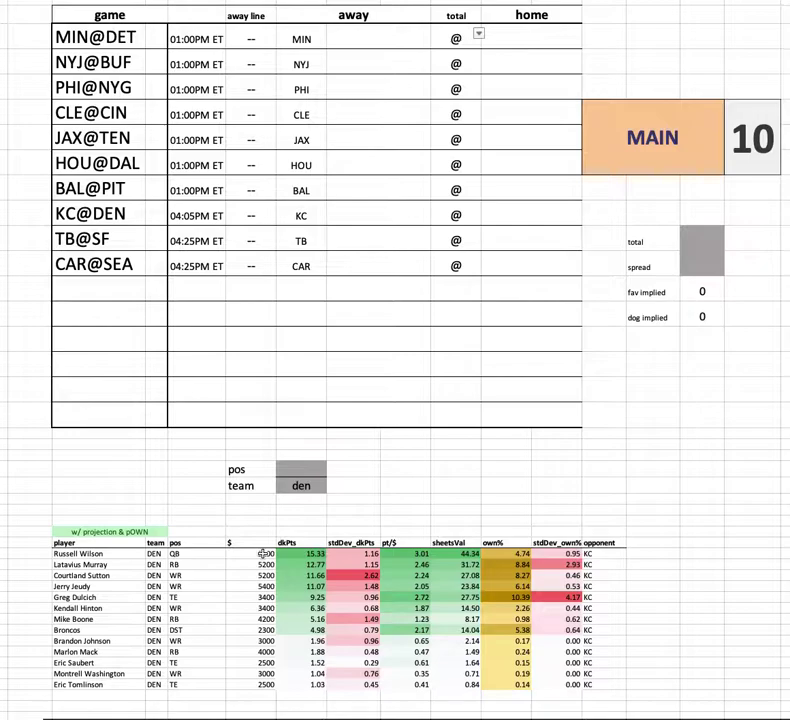
click(272, 630)
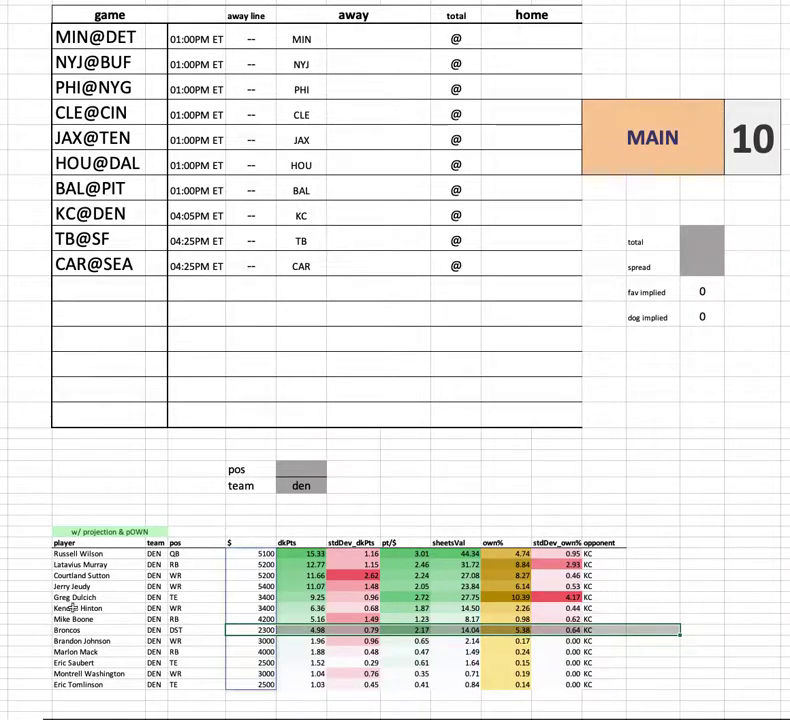
Review the top Broncos players from Russell Wilson to Kendall Hinton and the full rows of Courtland Sutton and Jerry Jeudy
click(43, 552)
drag(43, 552, 35, 608)
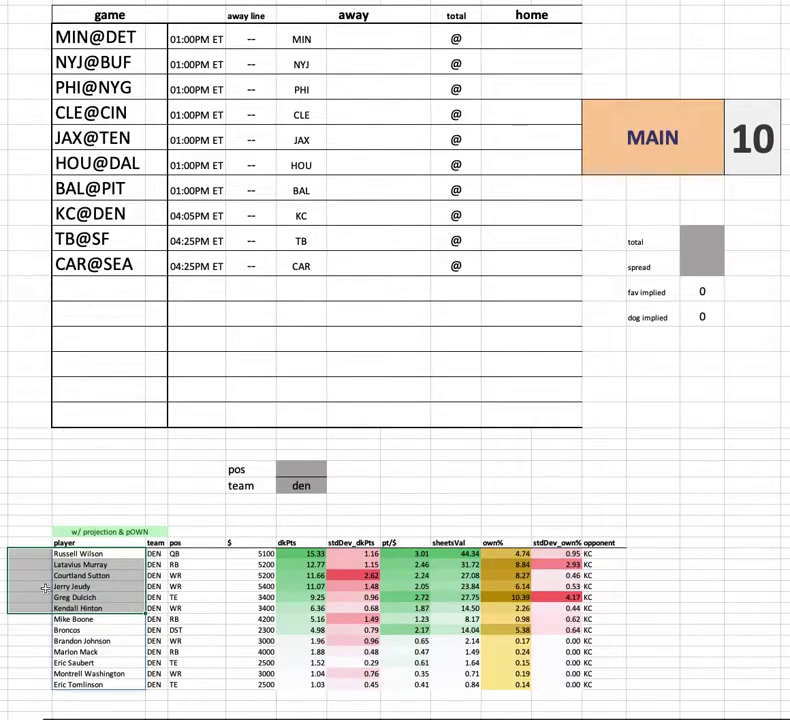
click(75, 553)
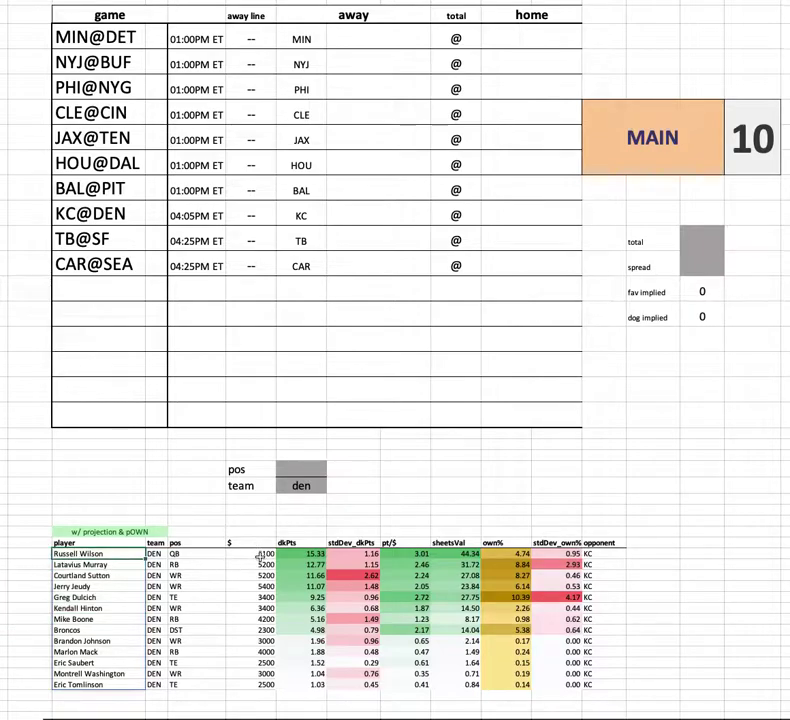
click(146, 576)
drag(146, 576, 624, 576)
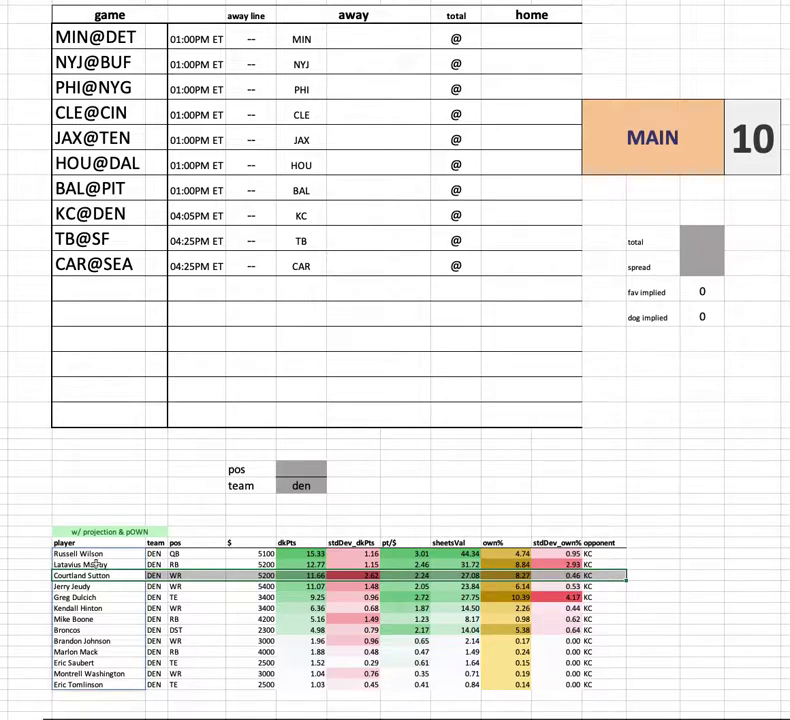
drag(94, 586, 649, 581)
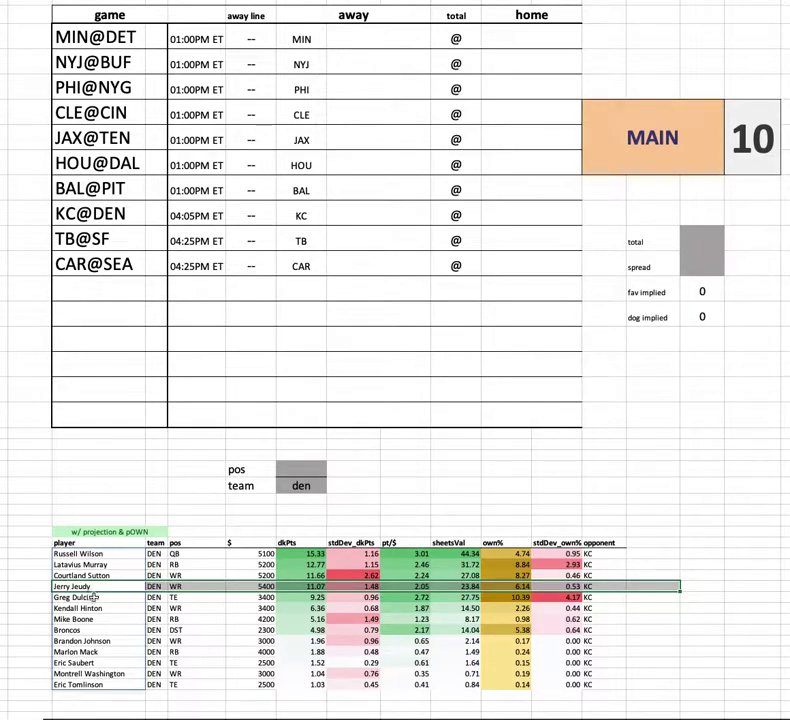
Examine Greg Dulcich's salary, projected ownership and full row, along with the Latavius Murray, Mike Boone and Broncos defense rows
click(276, 598)
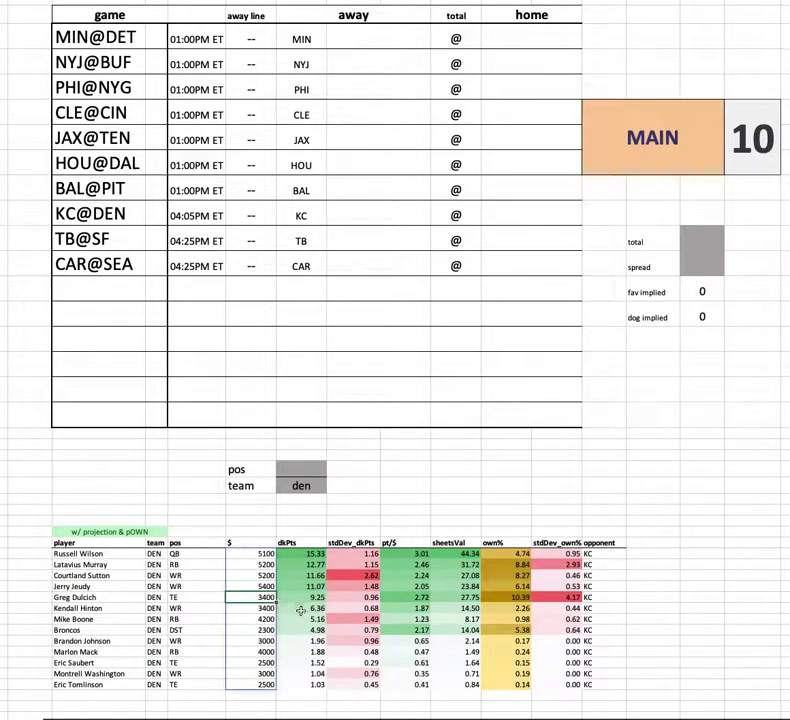
click(503, 598)
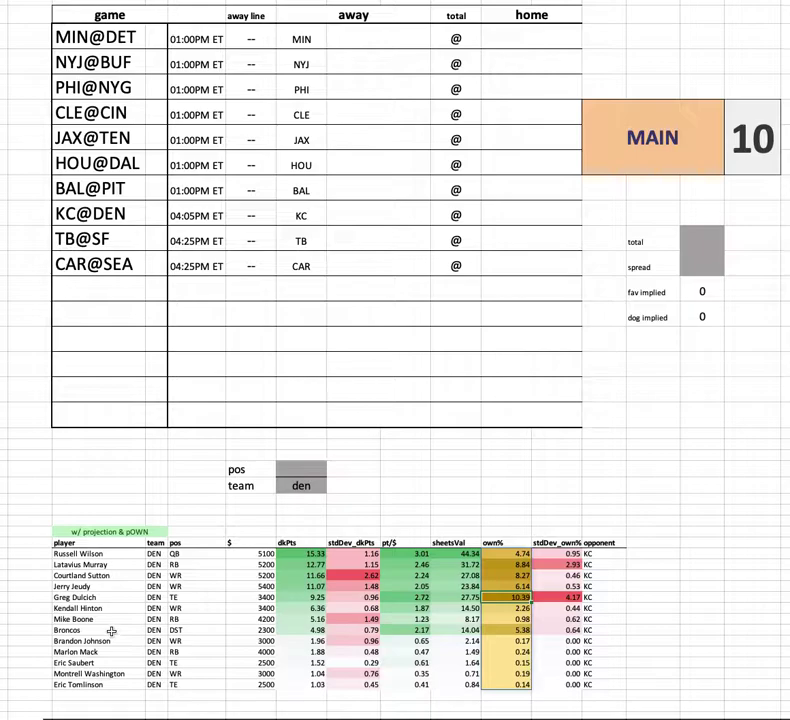
drag(111, 563, 641, 562)
drag(125, 621, 620, 630)
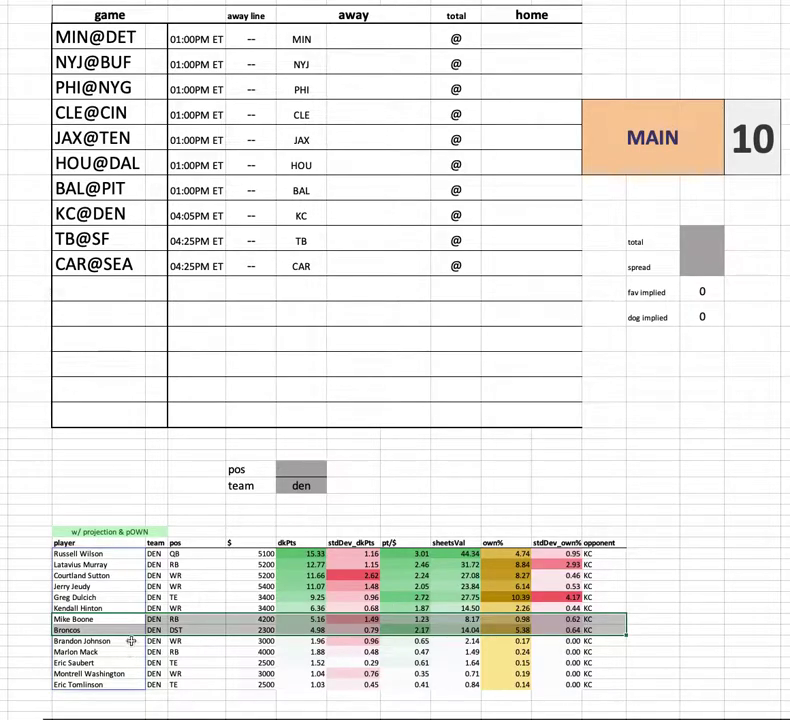
click(131, 600)
drag(131, 600, 600, 596)
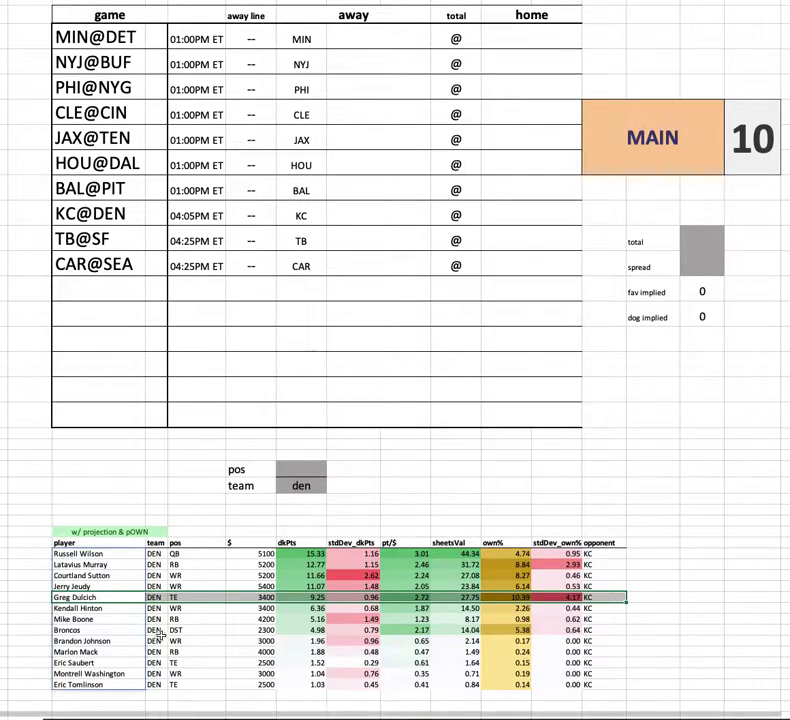
Switch the player table's team filter to tb
click(309, 485)
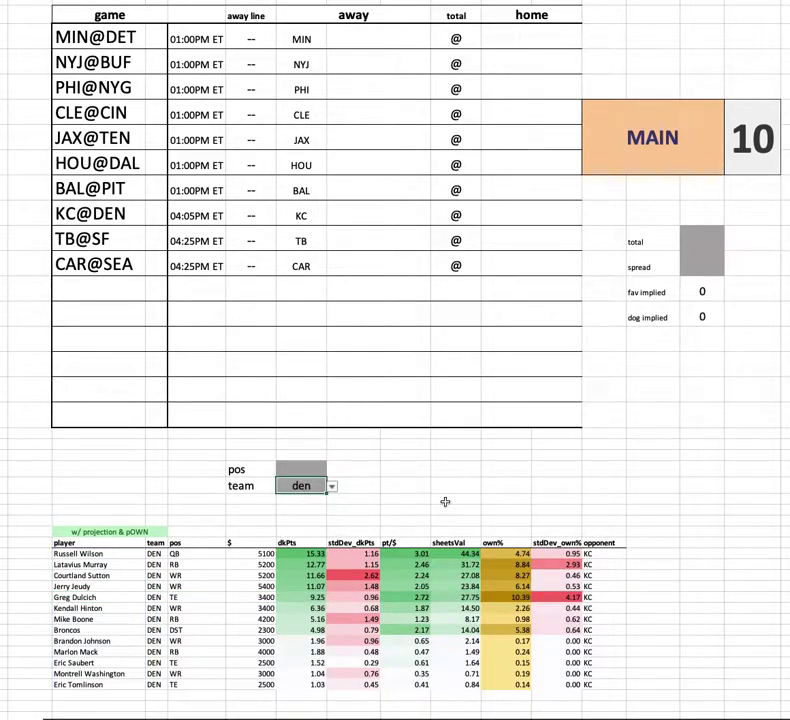
text(tb)
key(Return)
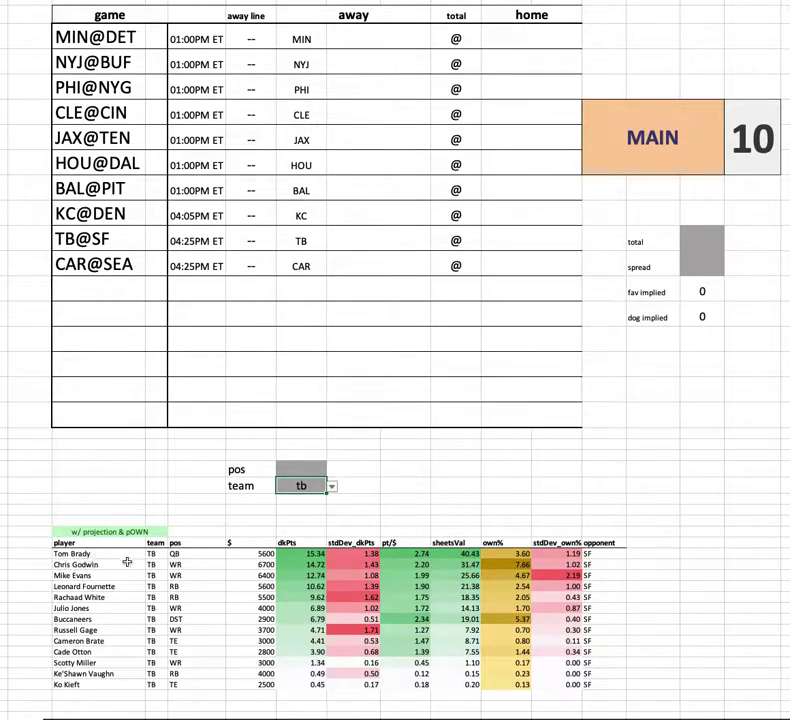
Check Tom Brady's salary and the TB@SF matchup in the game list
click(265, 553)
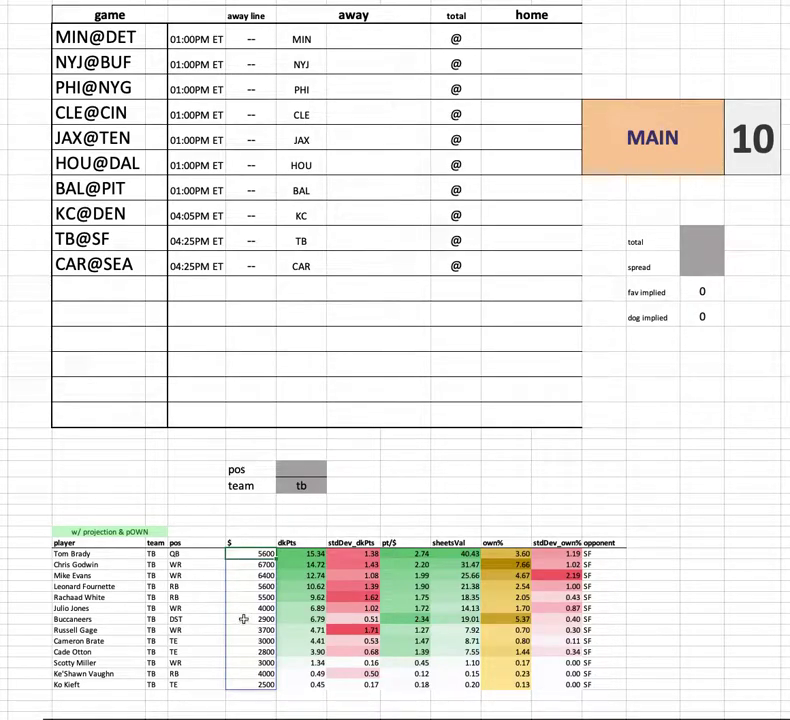
click(120, 264)
key(ctrl+shift+Up)
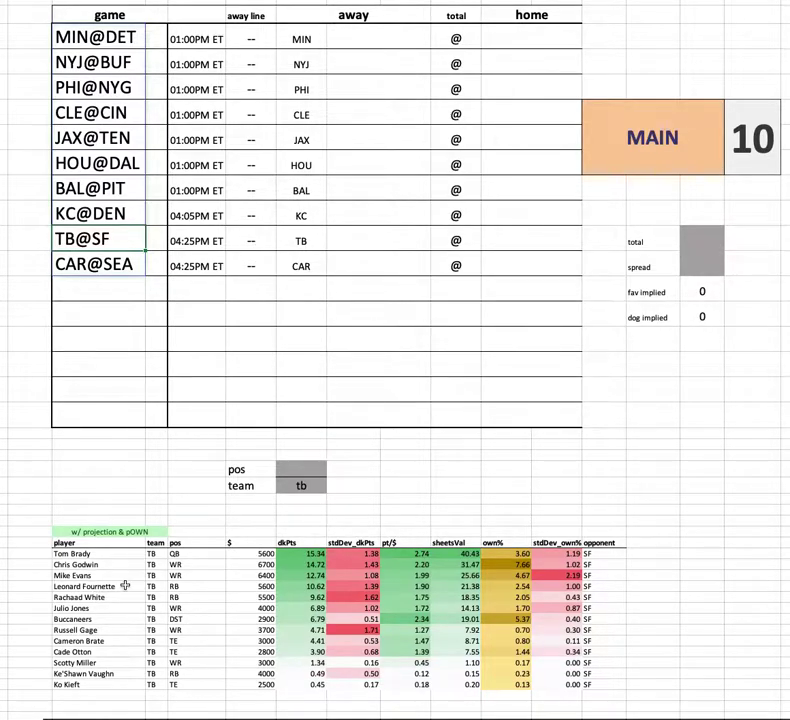
Compare the rows and salaries of the Tampa Bay running backs Leonard Fournette and Rachaad White
drag(114, 589, 679, 596)
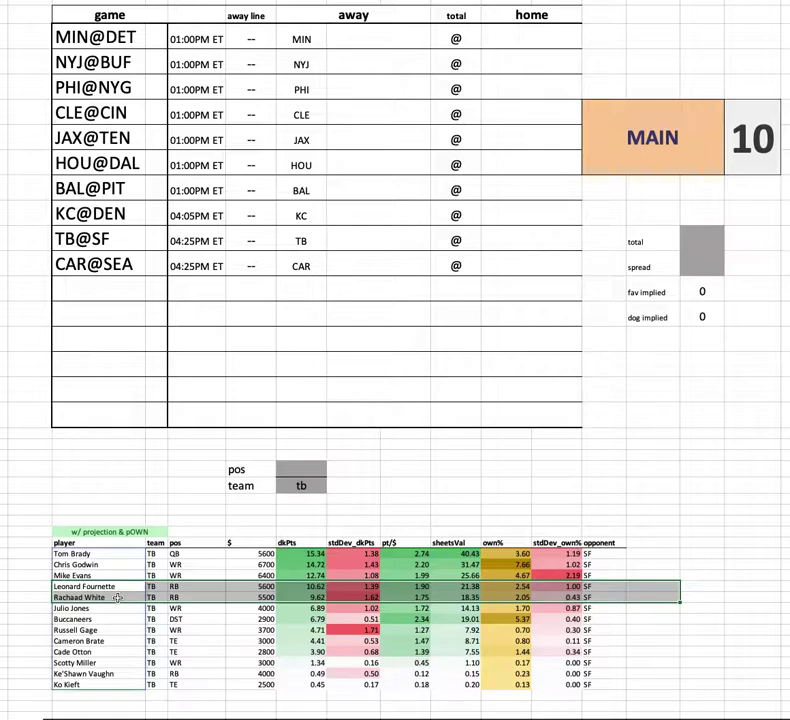
drag(117, 597, 433, 594)
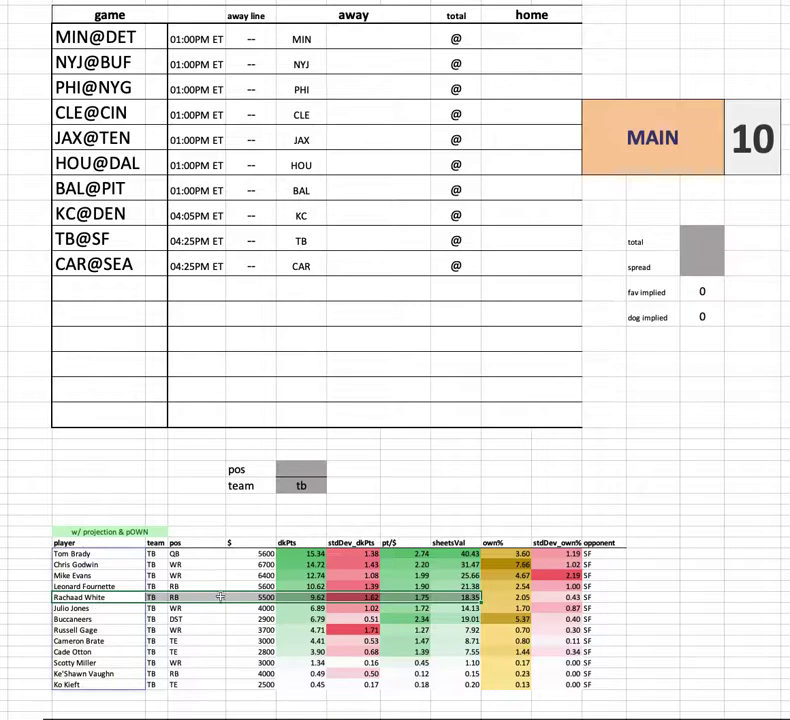
click(246, 586)
key(ctrl+shift+Down)
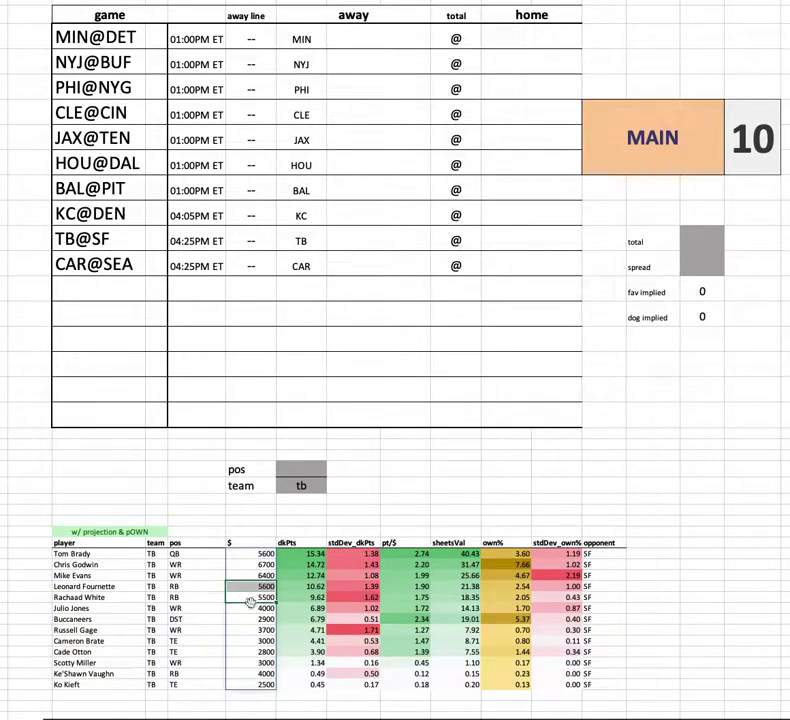
Review Julio Jones's full row, Mike Evans's salary and the Buccaneers defense row
drag(107, 597, 622, 597)
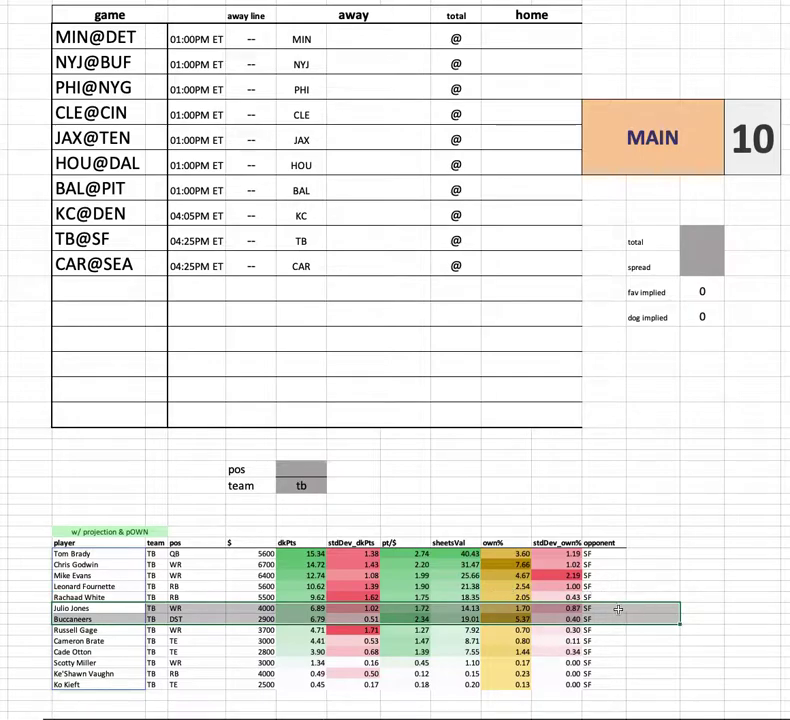
click(611, 609)
click(538, 611)
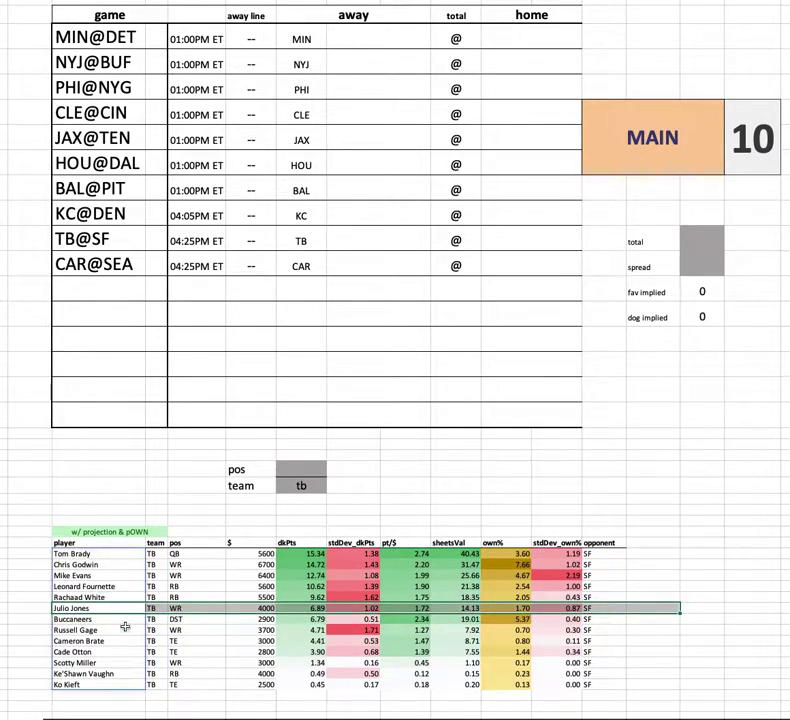
click(256, 575)
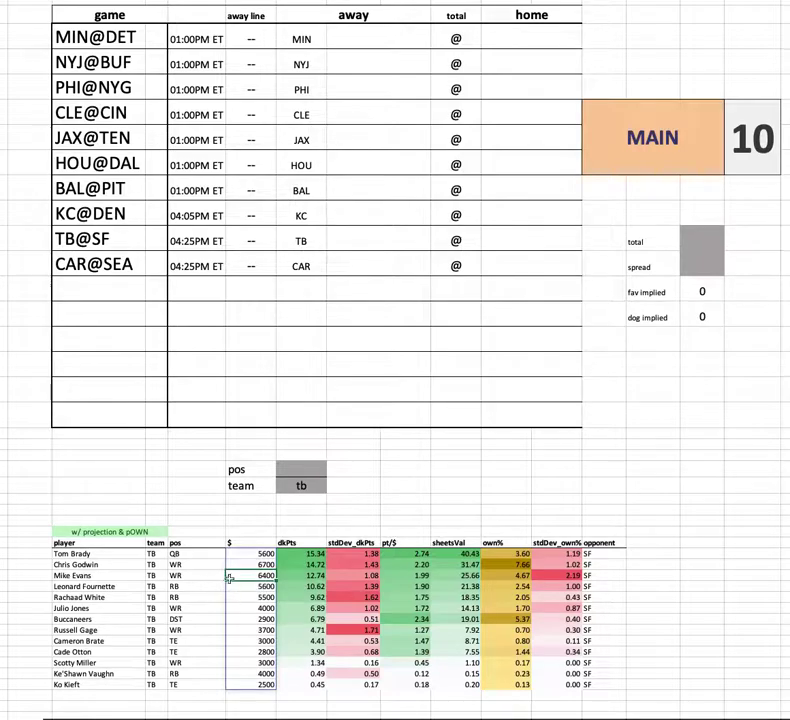
drag(98, 608, 733, 608)
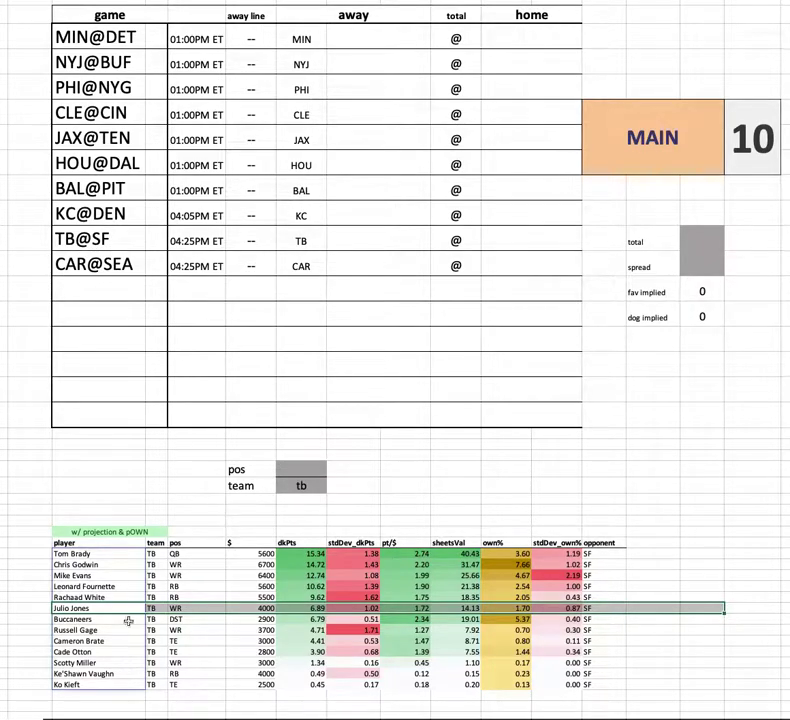
click(301, 485)
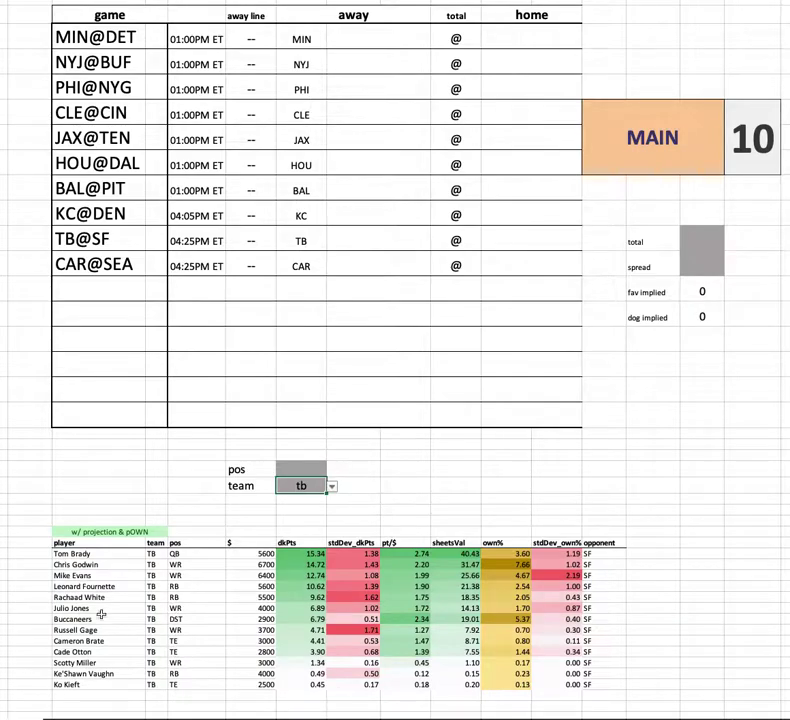
drag(110, 618, 645, 619)
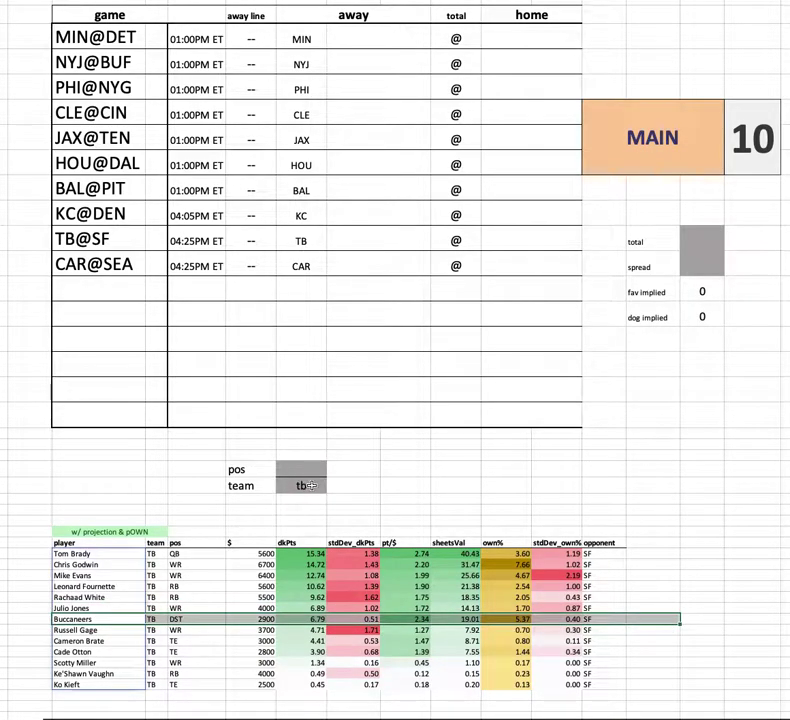
Switch the player table's team filter to sf
click(311, 485)
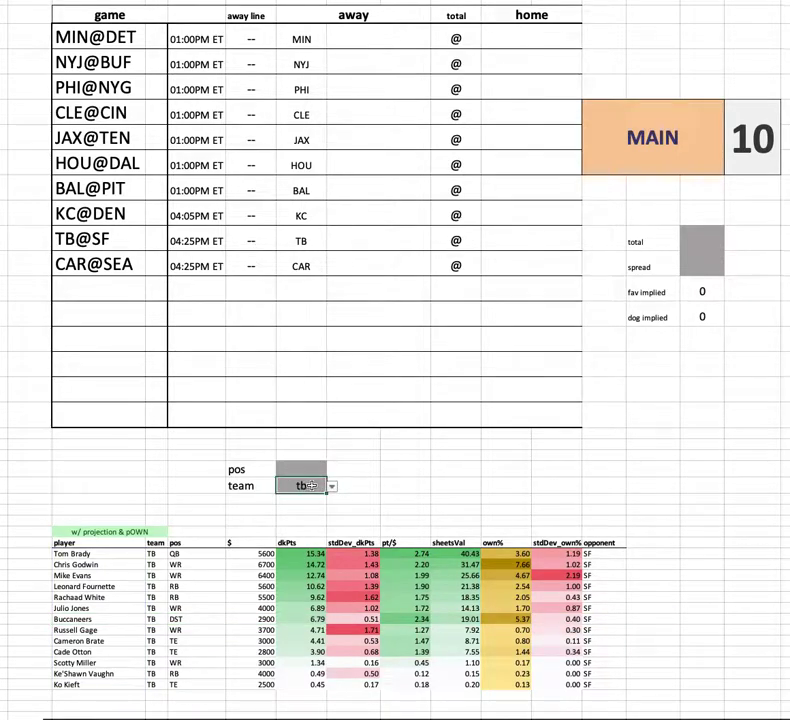
text(f)
key(Return)
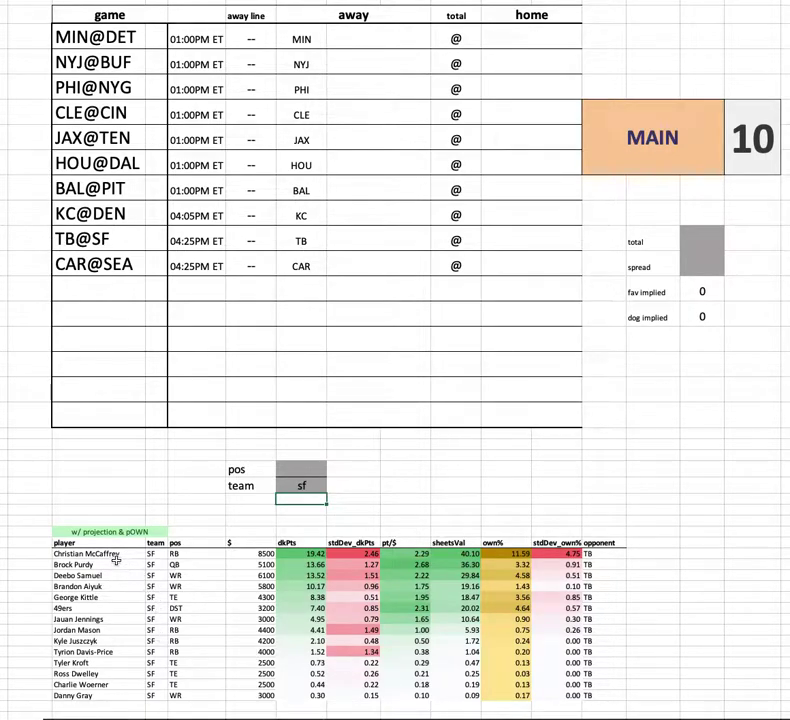
Review Christian McCaffrey's full row, Brandon Aiyuk's salary and George Kittle's full row
drag(100, 553, 600, 557)
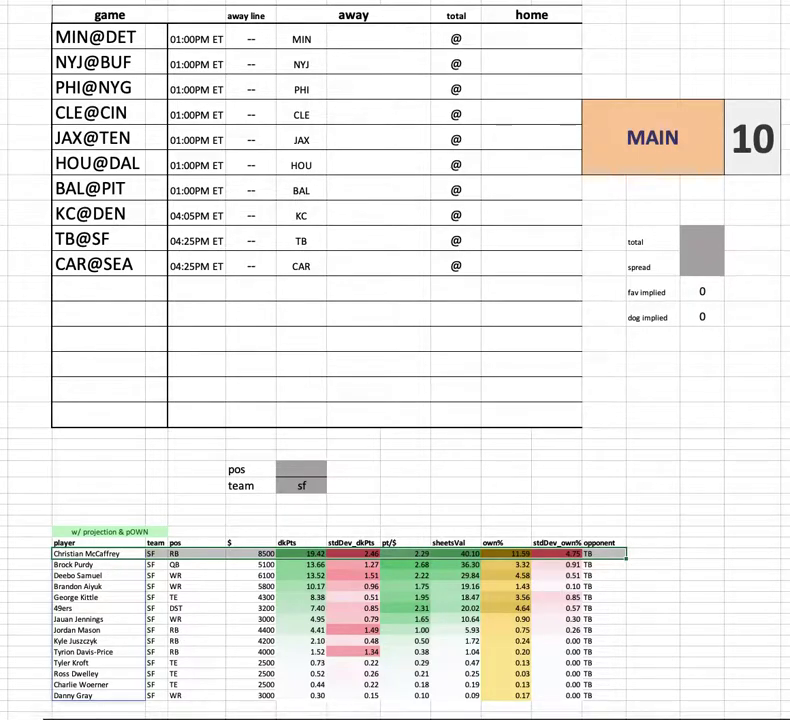
click(632, 520)
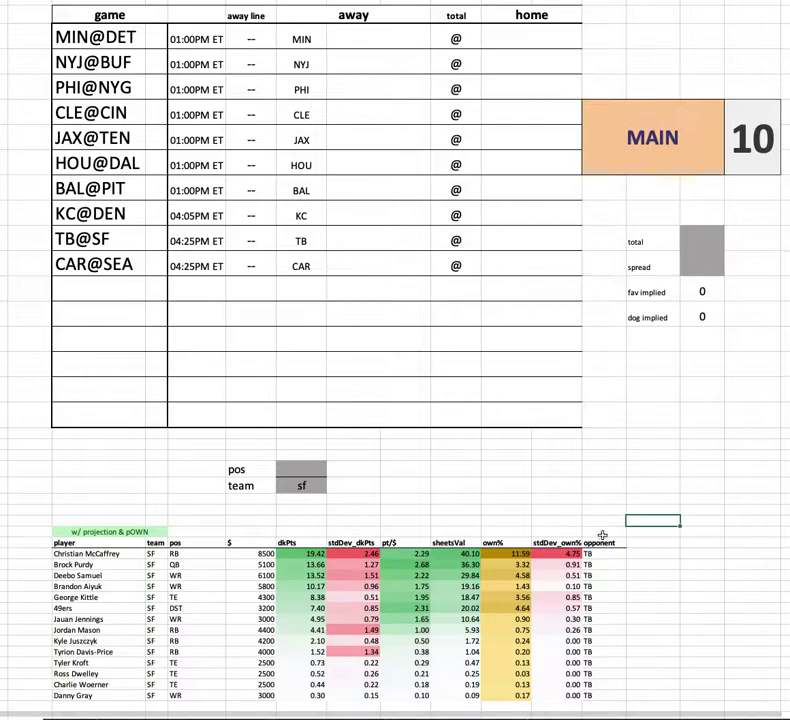
click(104, 576)
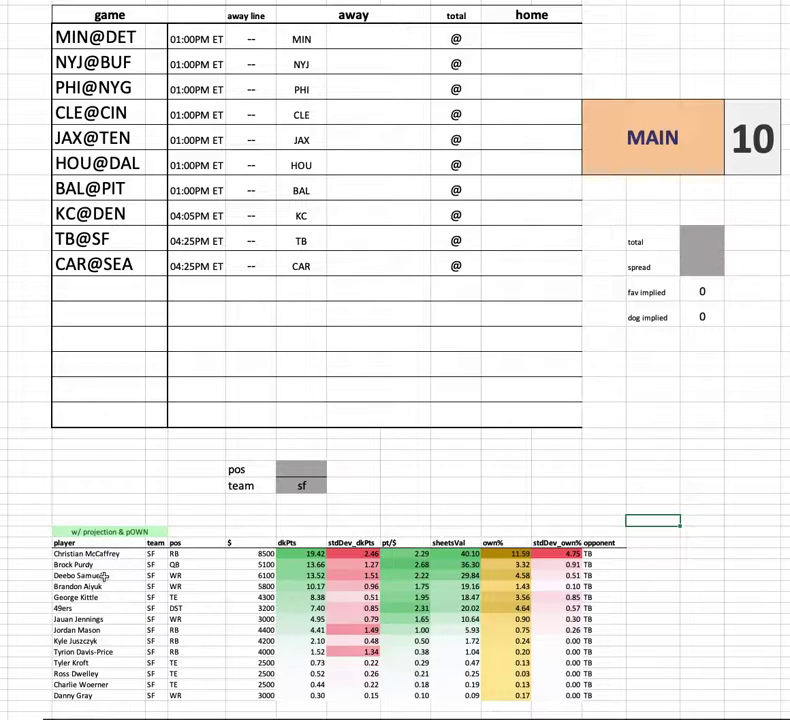
click(240, 586)
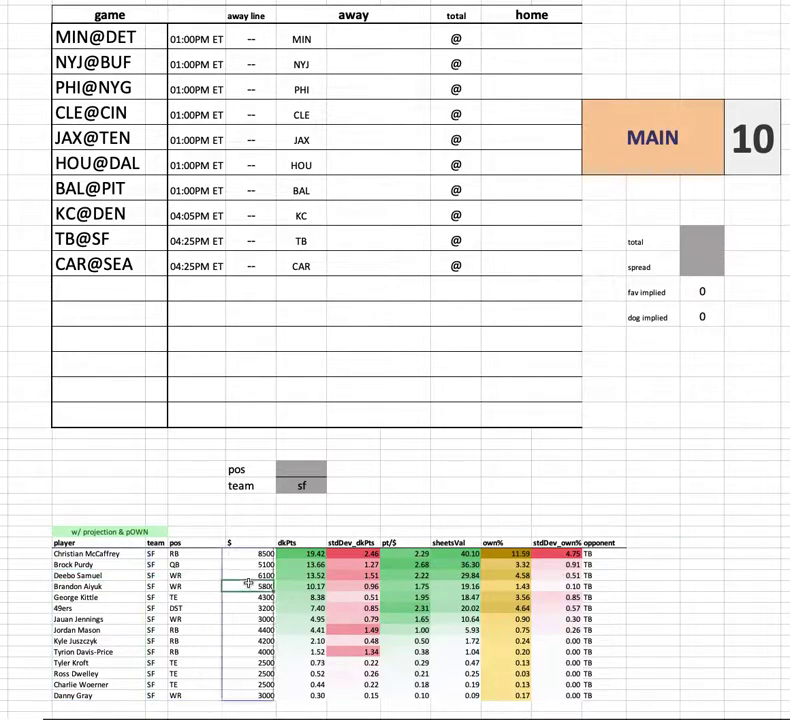
drag(97, 597, 647, 598)
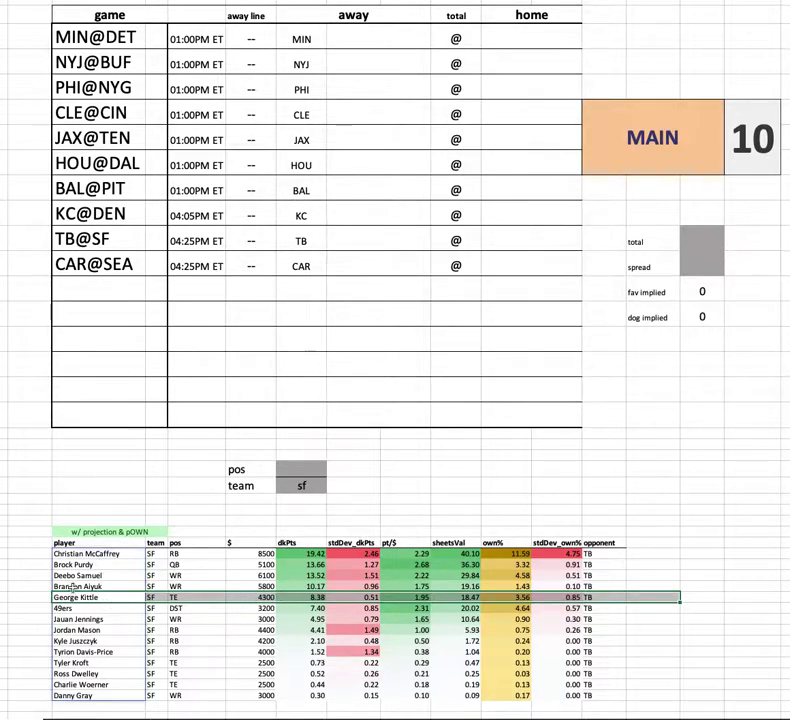
Examine the 49ers defense row, including its points per dollar, sheetsVal, salary and projected ownership
drag(103, 608, 680, 604)
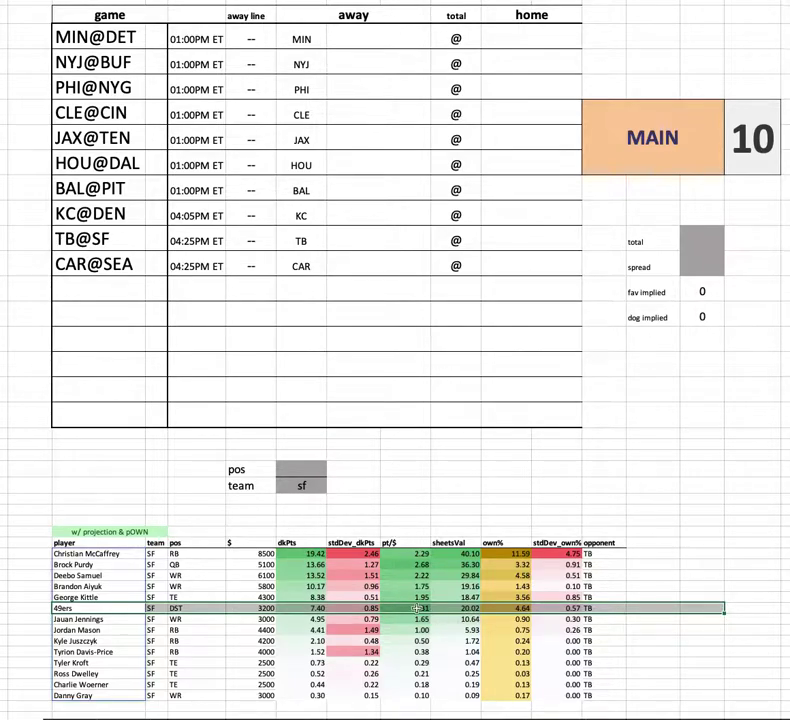
drag(405, 608, 405, 695)
drag(459, 607, 460, 695)
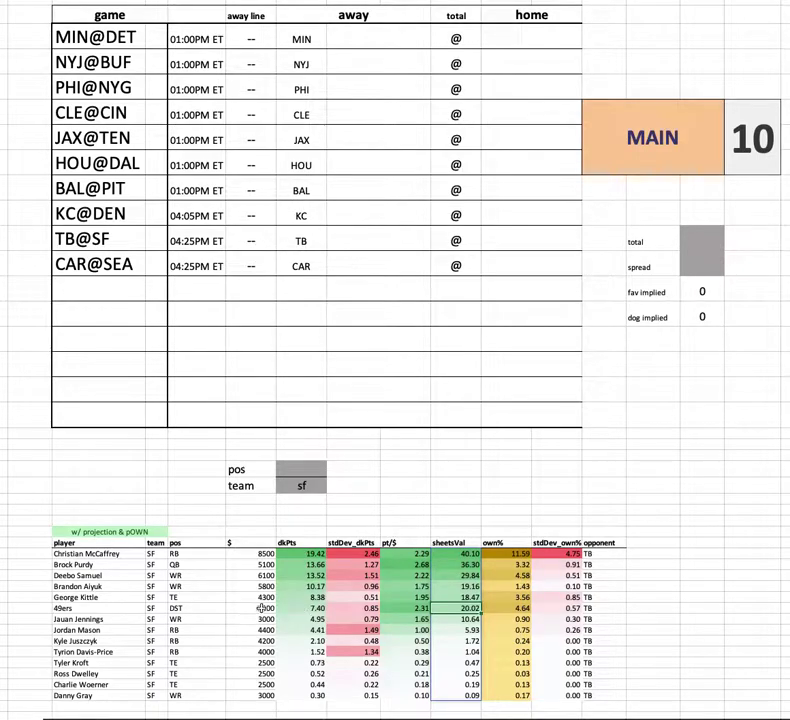
drag(262, 597, 526, 606)
click(526, 604)
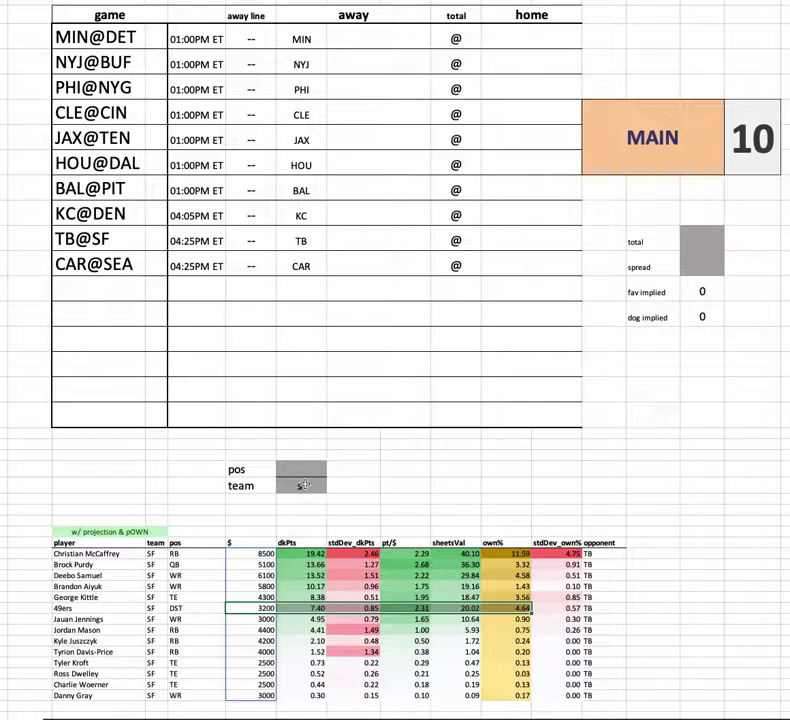
Switch the player table's team filter to car
click(303, 484)
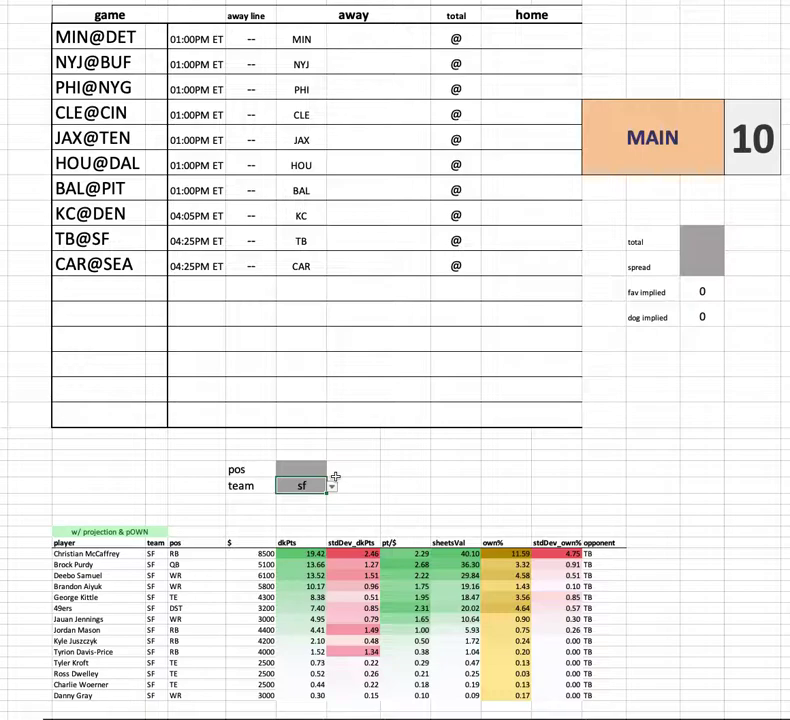
text(car)
key(Return)
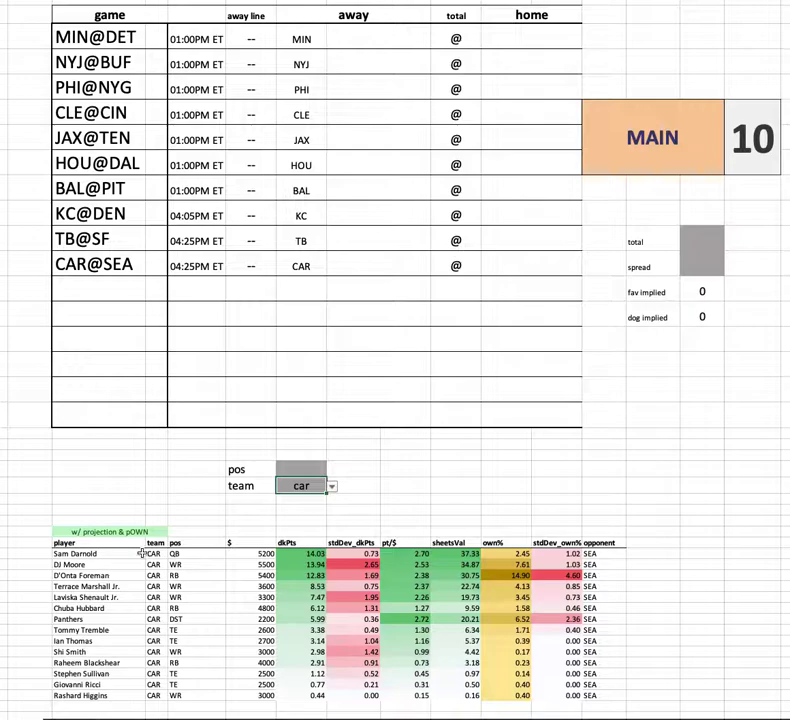
Review Sam Darnold's full row and D'Onta Foreman's projected ownership
drag(140, 553, 625, 553)
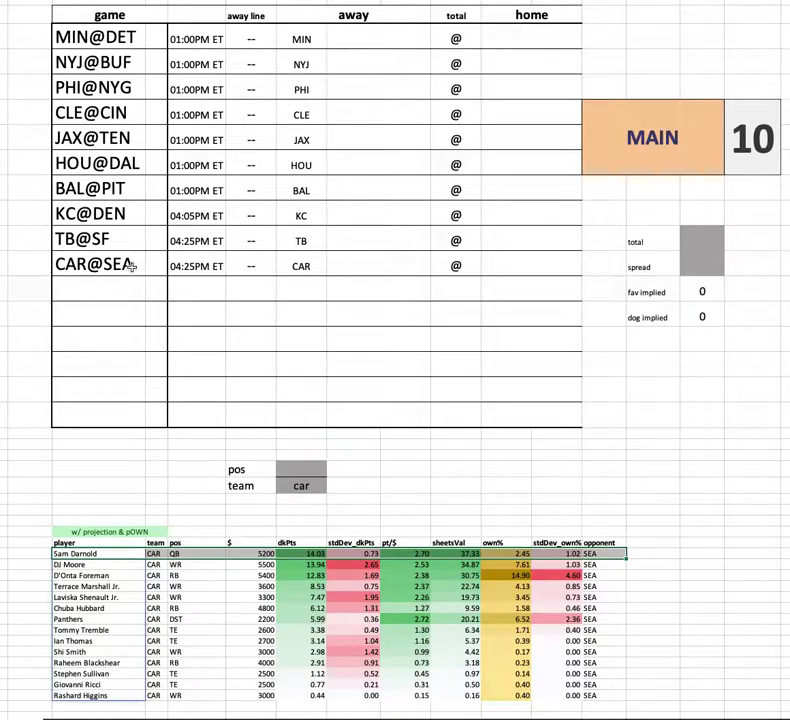
drag(109, 560, 522, 575)
click(508, 575)
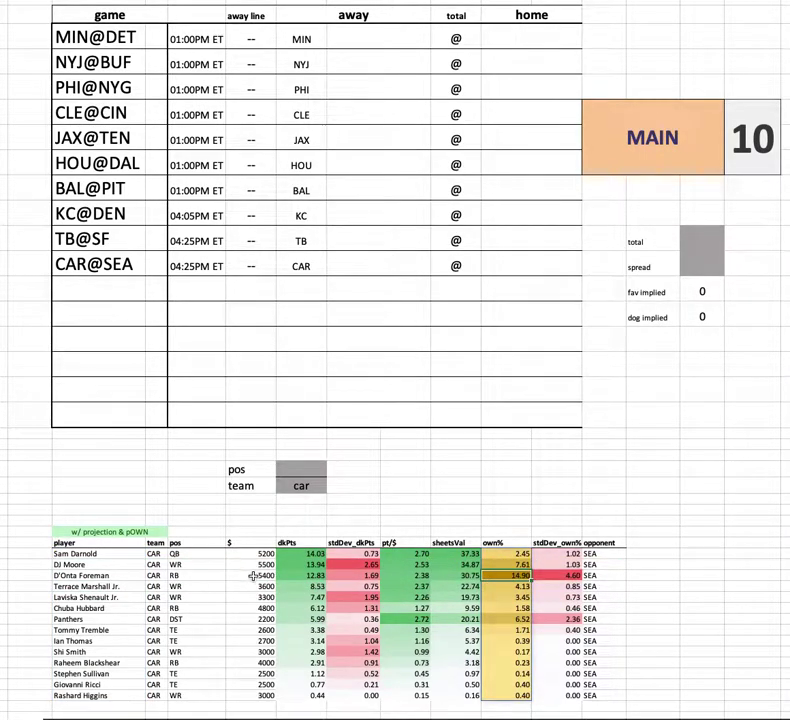
Review the full rows of Carolina receivers DJ Moore, Terrace Marshall Jr. and Laviska Shenault Jr
click(109, 565)
drag(109, 565, 641, 565)
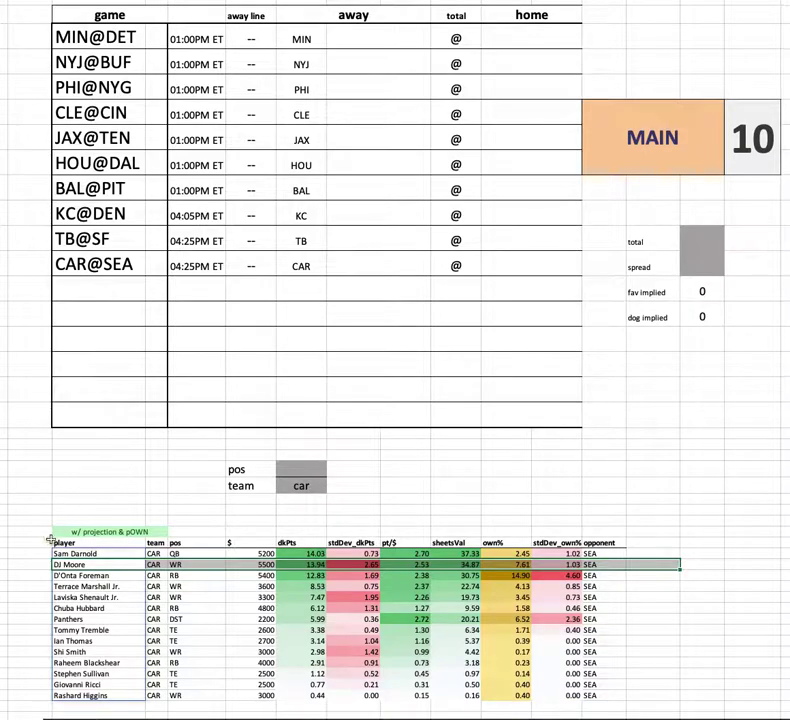
click(27, 575)
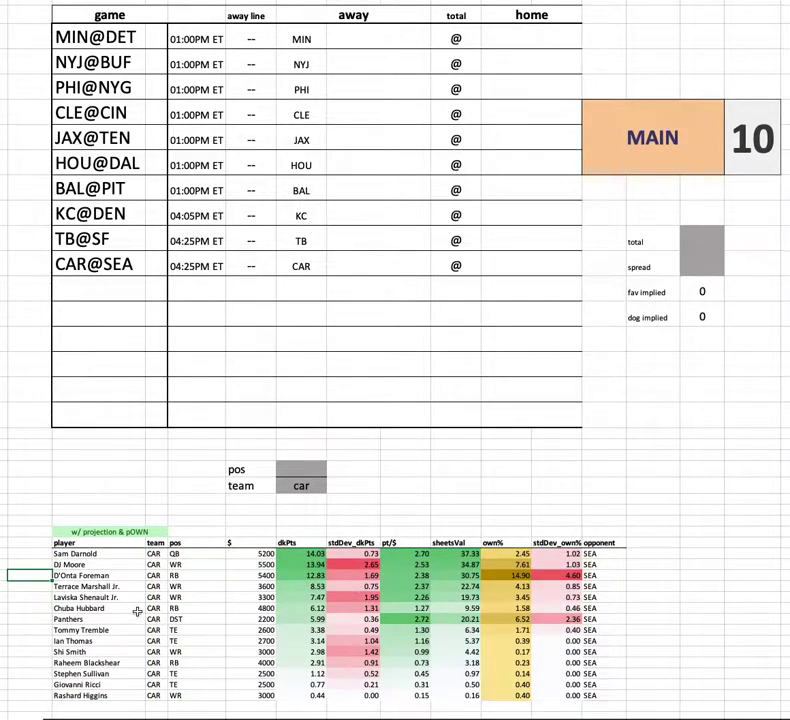
drag(141, 586, 676, 587)
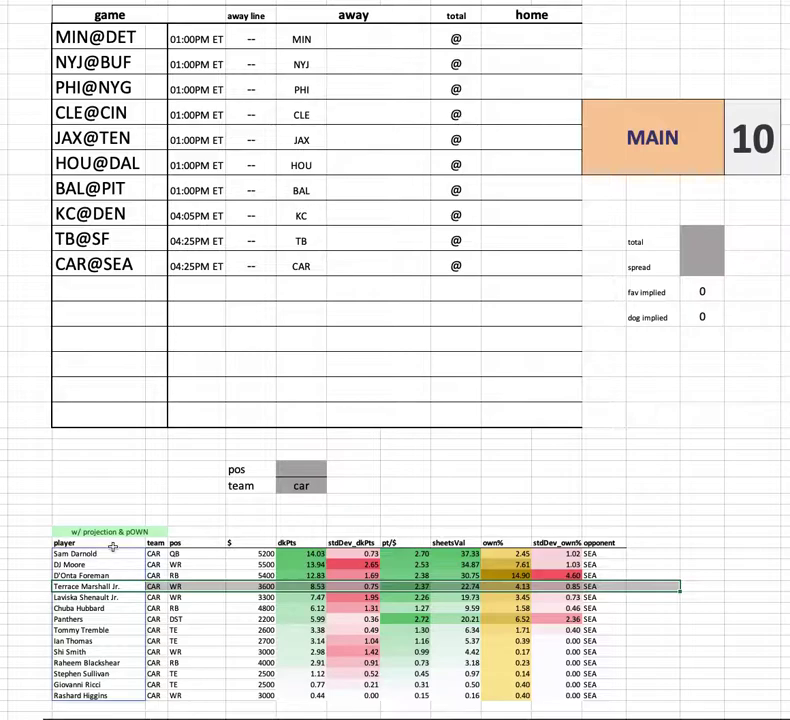
click(113, 597)
mouse_move(650, 606)
mouse_down()
mouse_move(556, 598)
mouse_move(653, 597)
mouse_up()
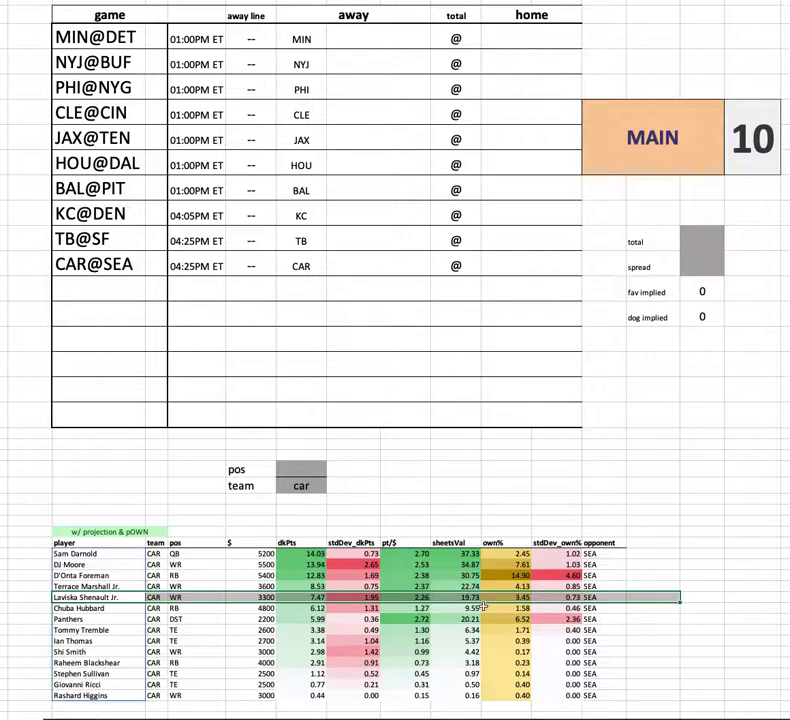
drag(462, 597, 110, 587)
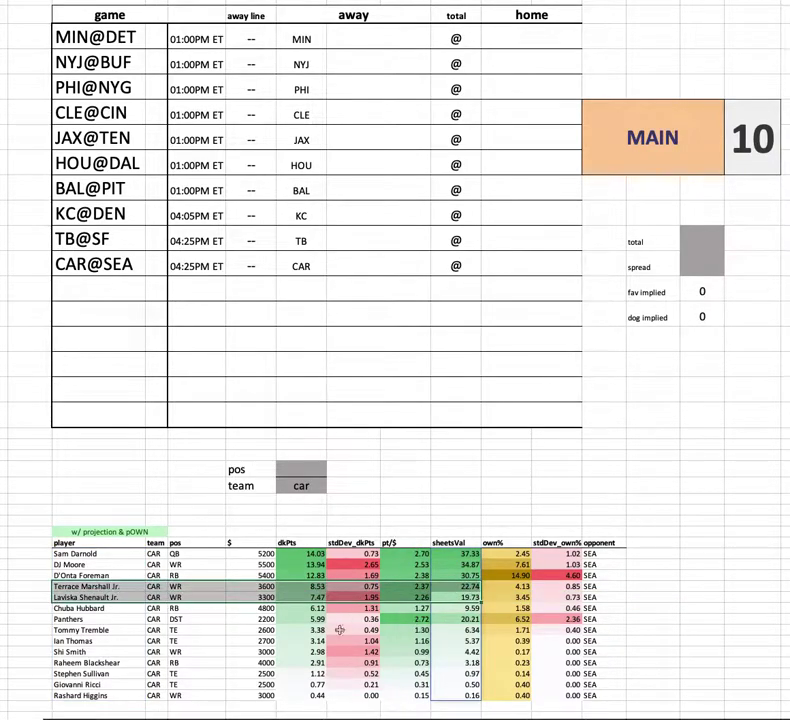
Compare the full rows of D'Onta Foreman and Chuba Hubbard, including Hubbard's projected ownership and dkPts
click(85, 575)
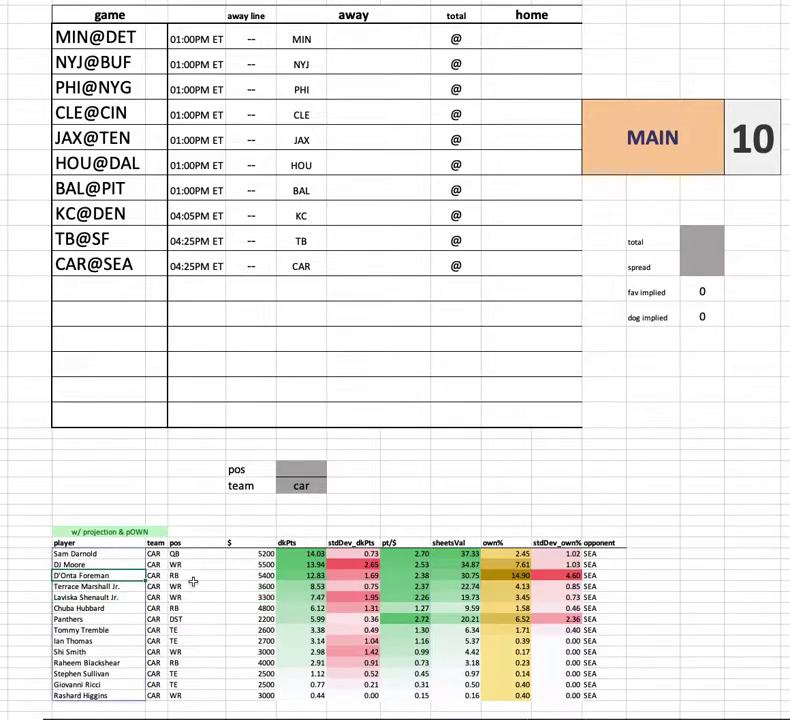
shift+click(650, 578)
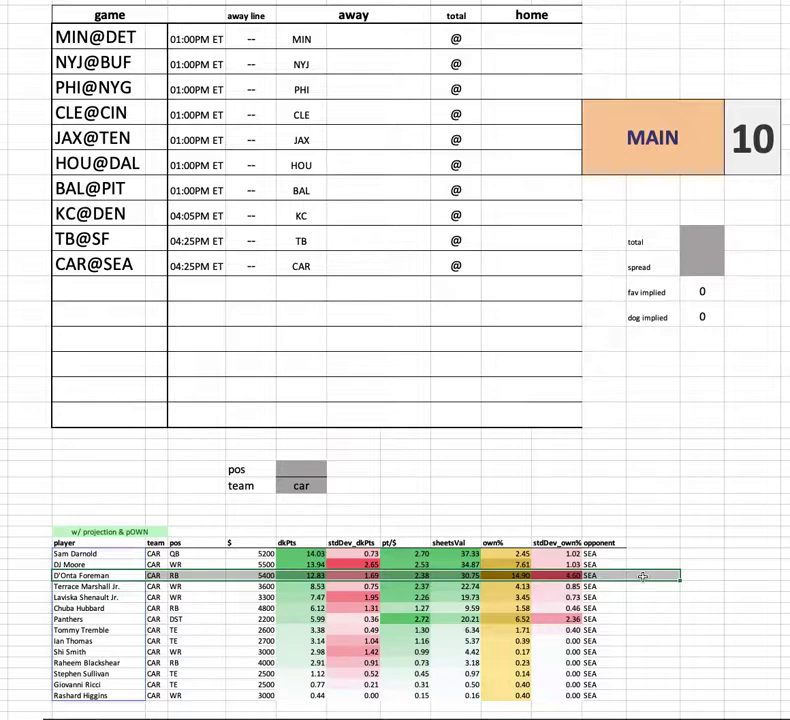
click(62, 607)
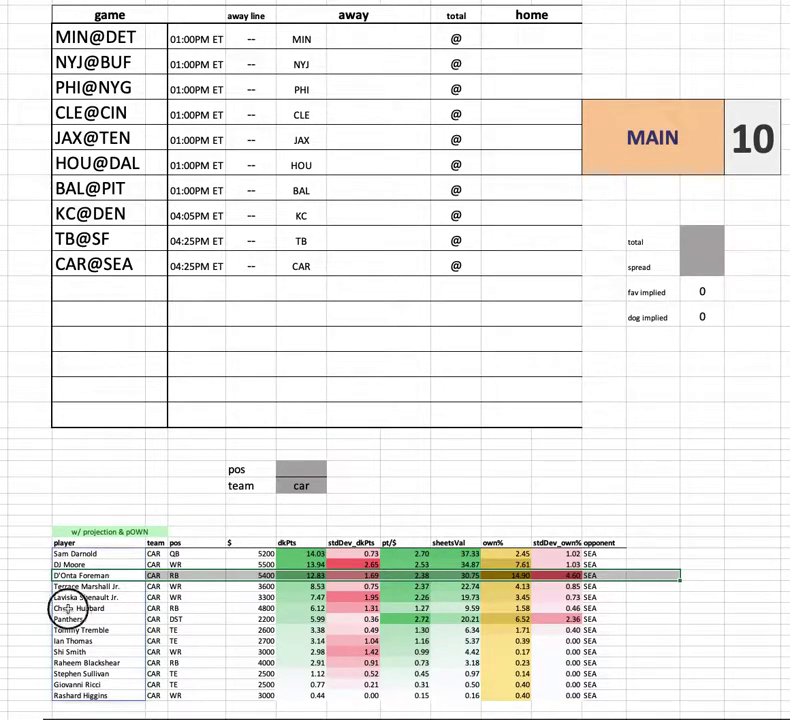
shift+click(648, 608)
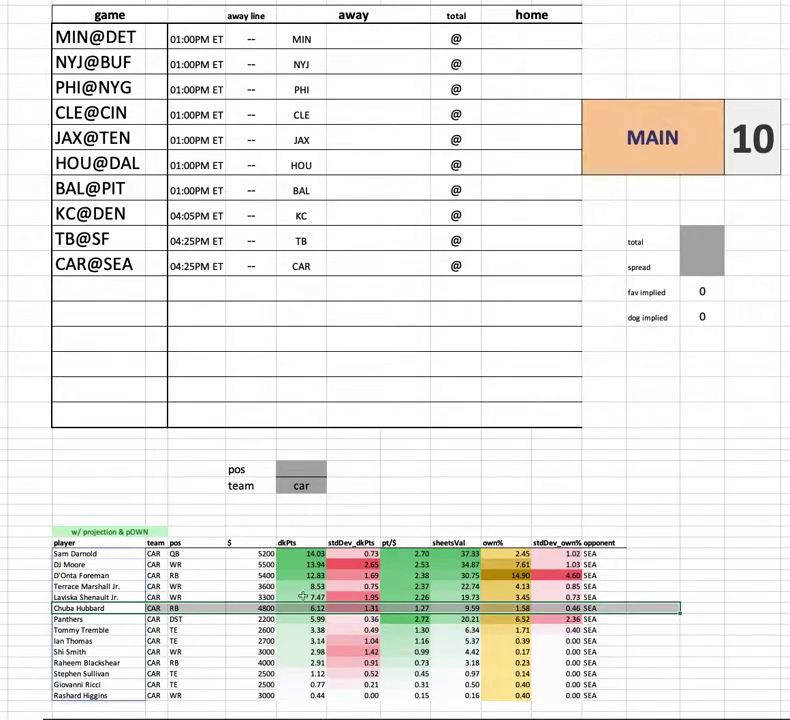
click(509, 577)
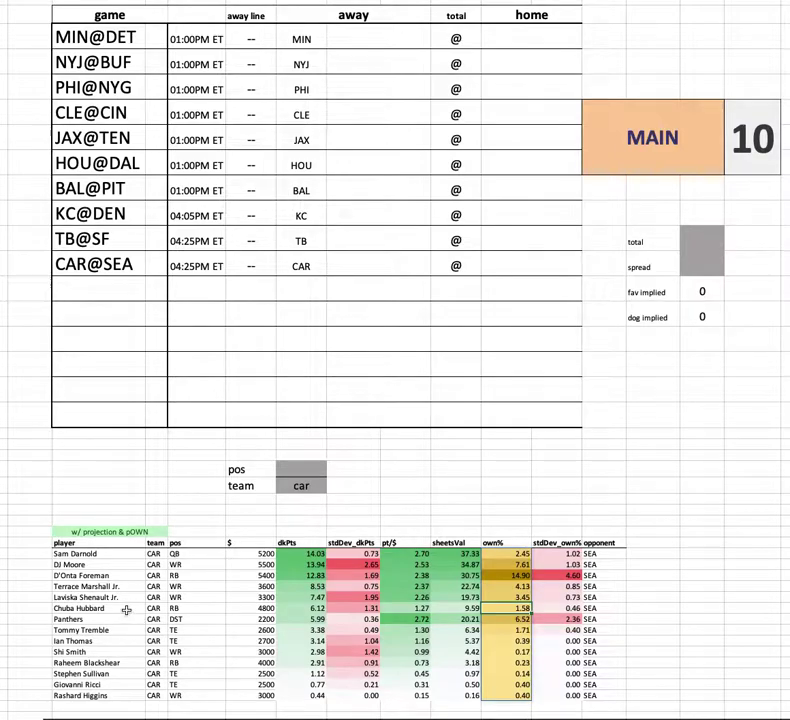
click(299, 609)
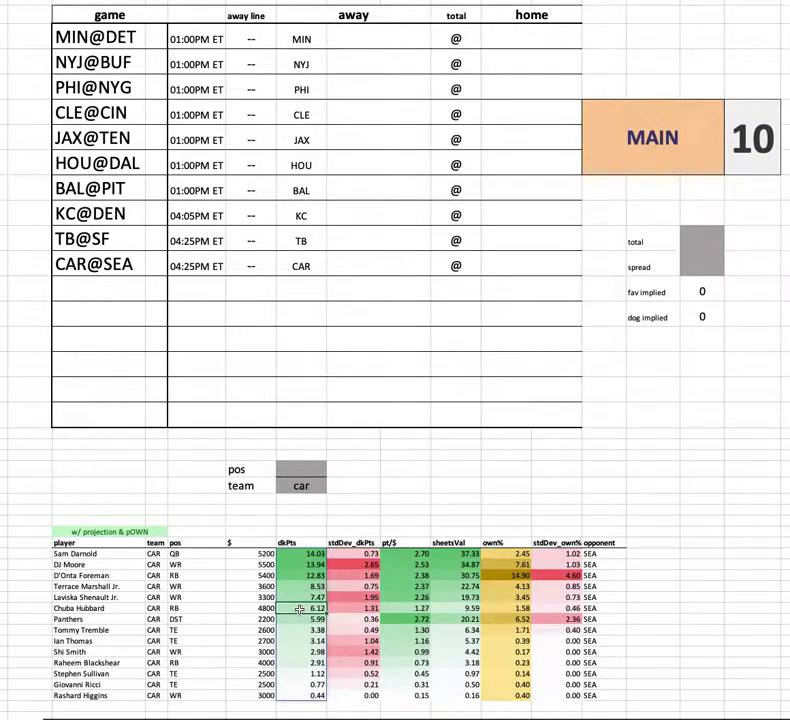
Examine the Panthers defense row, including its points per dollar and sheetsVal
drag(100, 620, 776, 621)
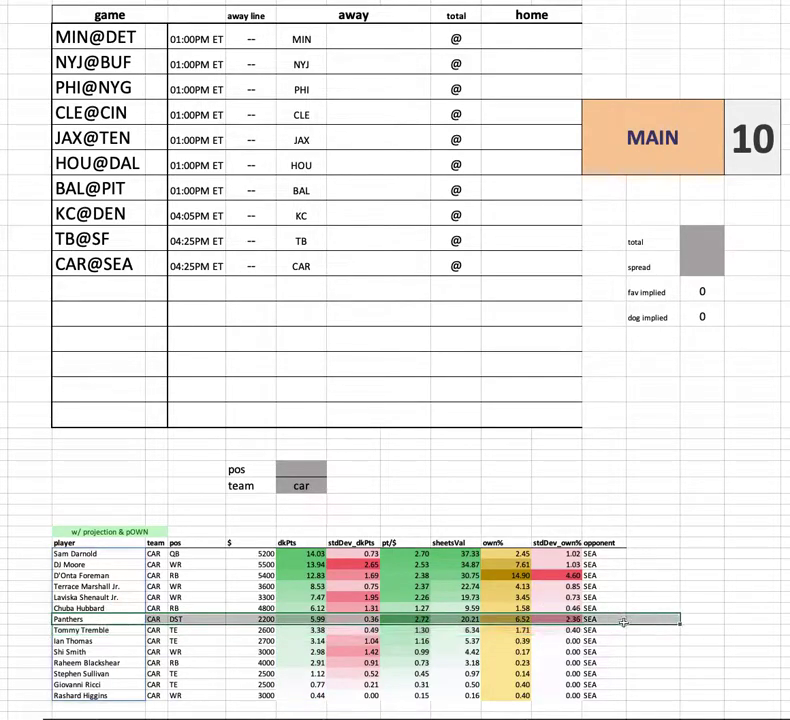
drag(405, 619, 408, 695)
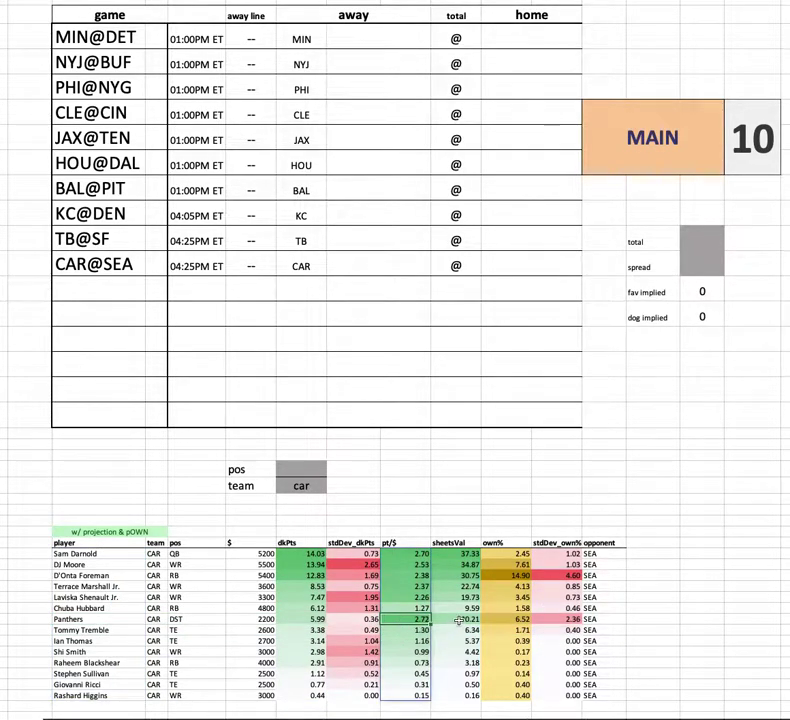
drag(458, 620, 455, 695)
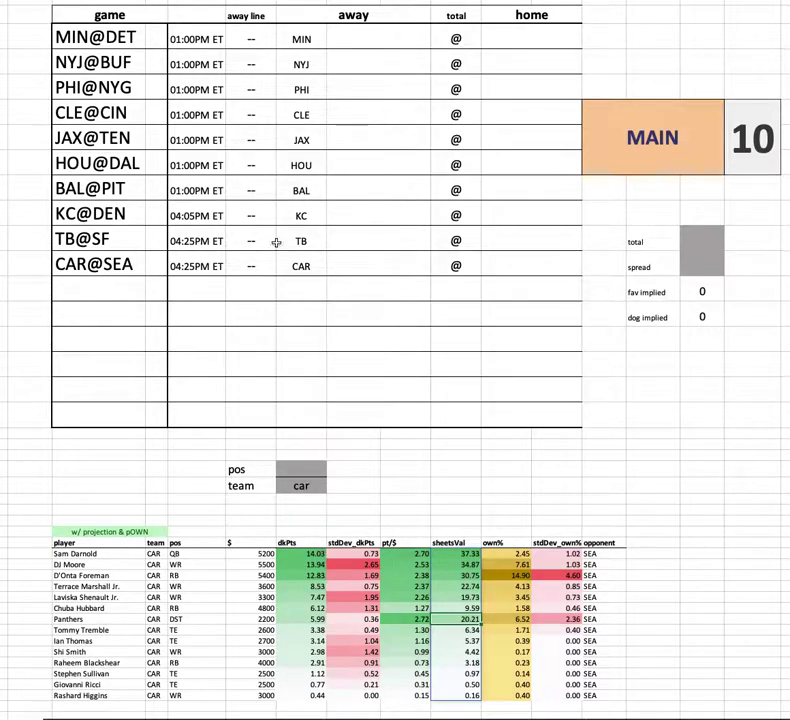
Switch the player table's team filter to sea
click(303, 486)
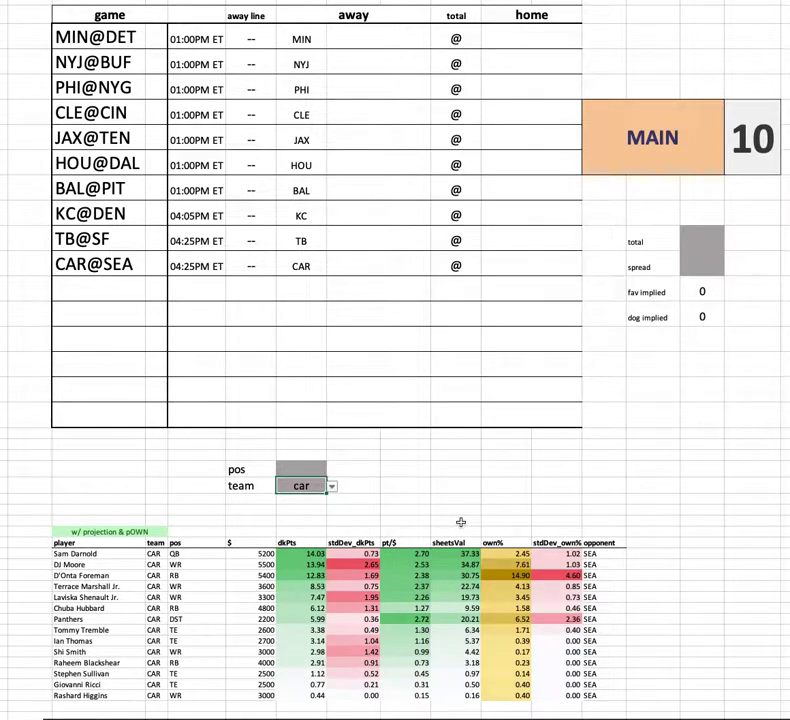
text(sea)
key(Return)
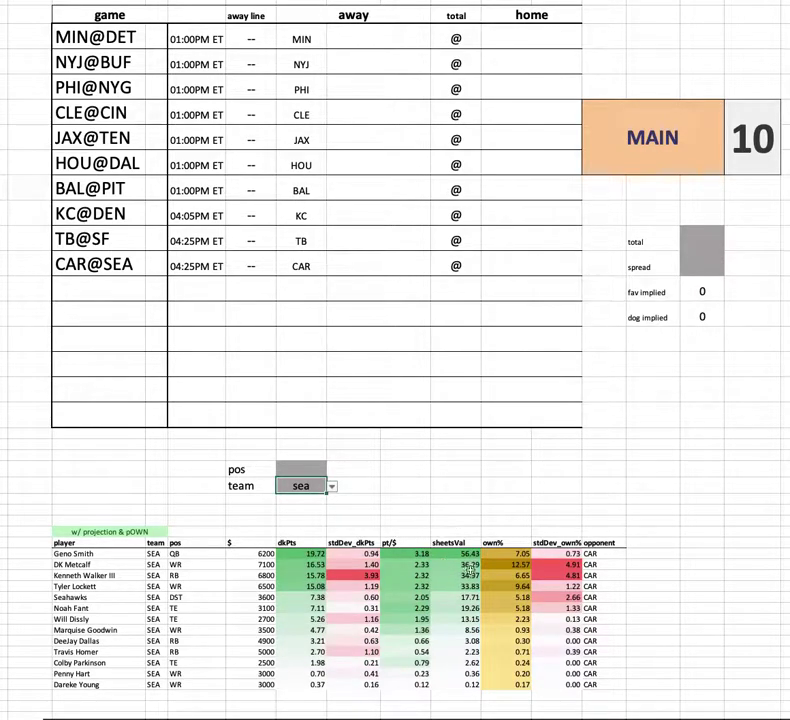
Review Seattle's projected ownership and Kenneth Walker III's full row, including his projection and ownership standard deviations
drag(522, 685, 522, 554)
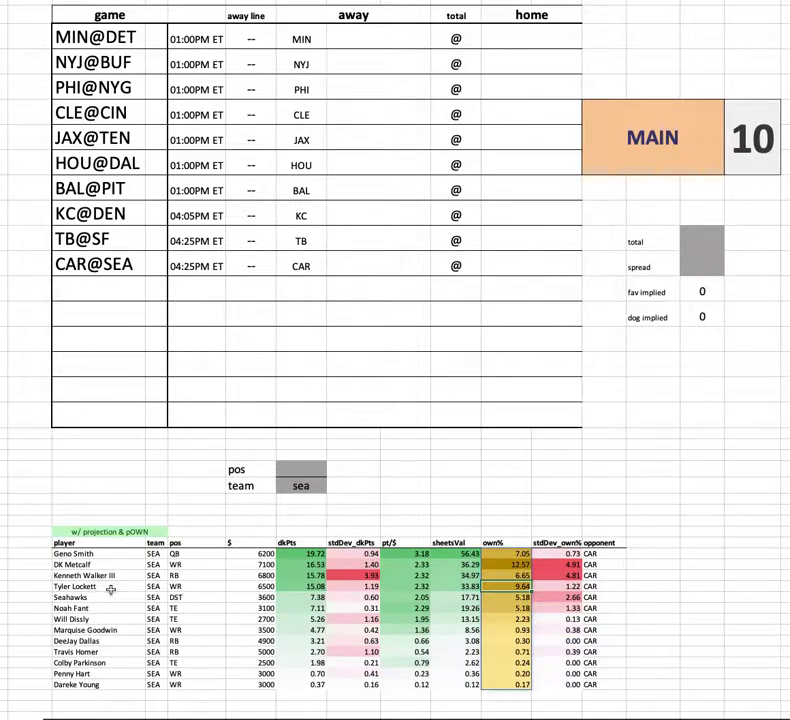
drag(110, 575, 633, 577)
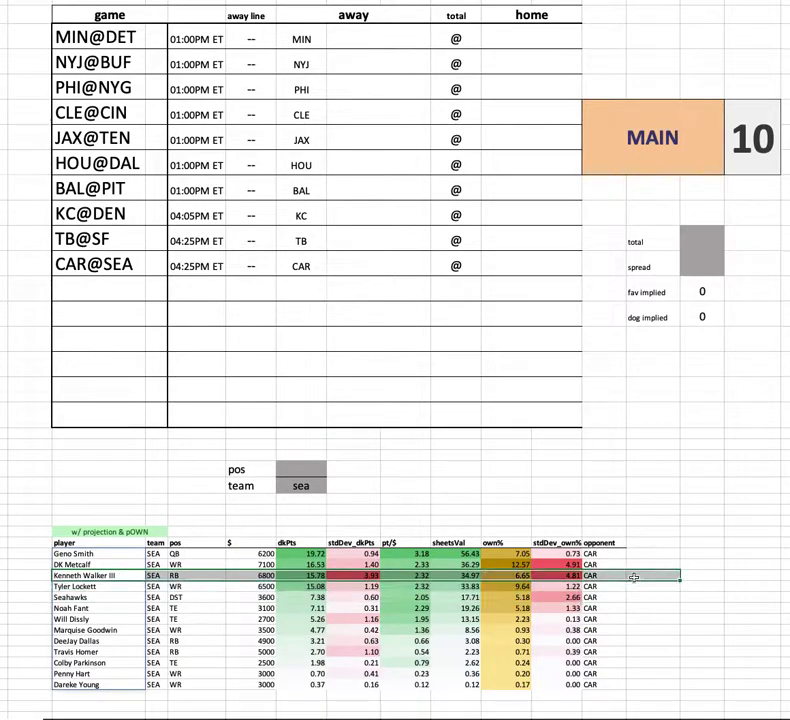
click(358, 575)
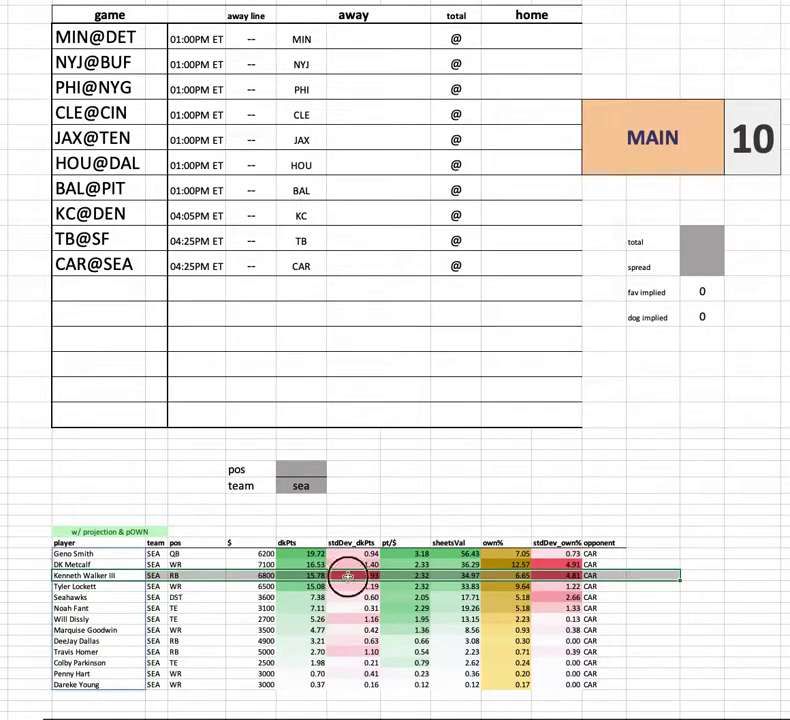
key(shift+super+Down)
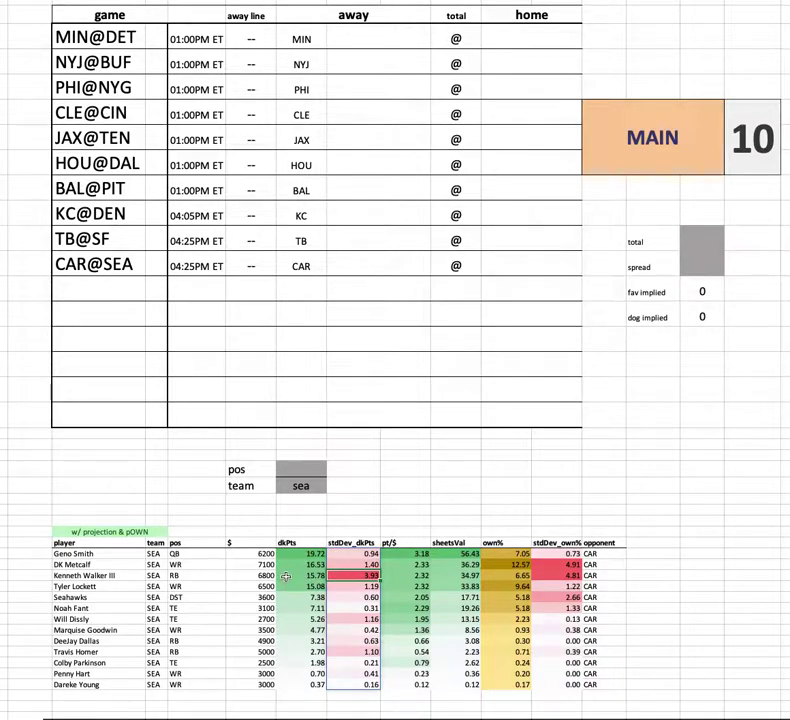
click(552, 576)
key(shift+super+Down)
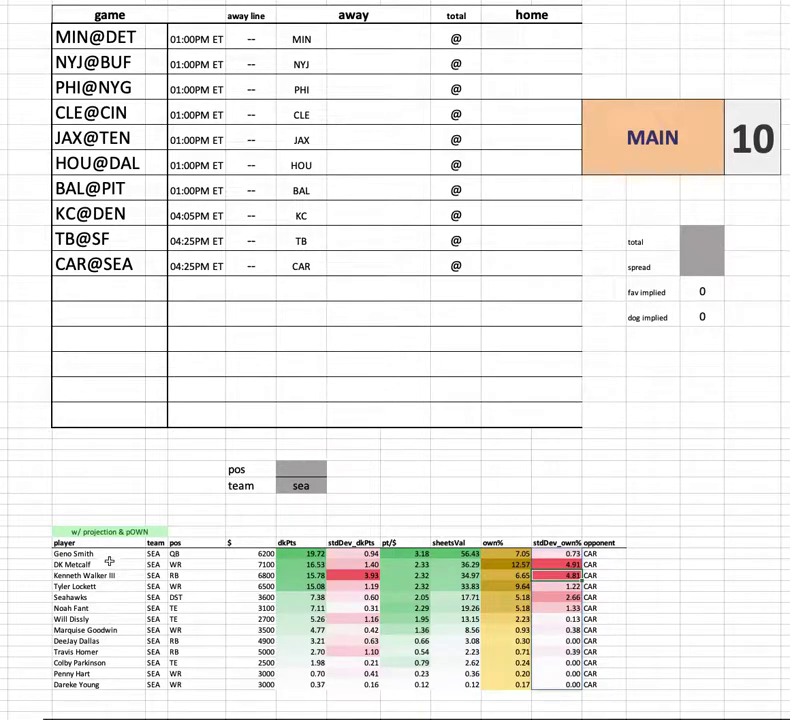
Check projected ownership for Seattle's top players and examine the Seahawks defense row
drag(522, 555, 508, 685)
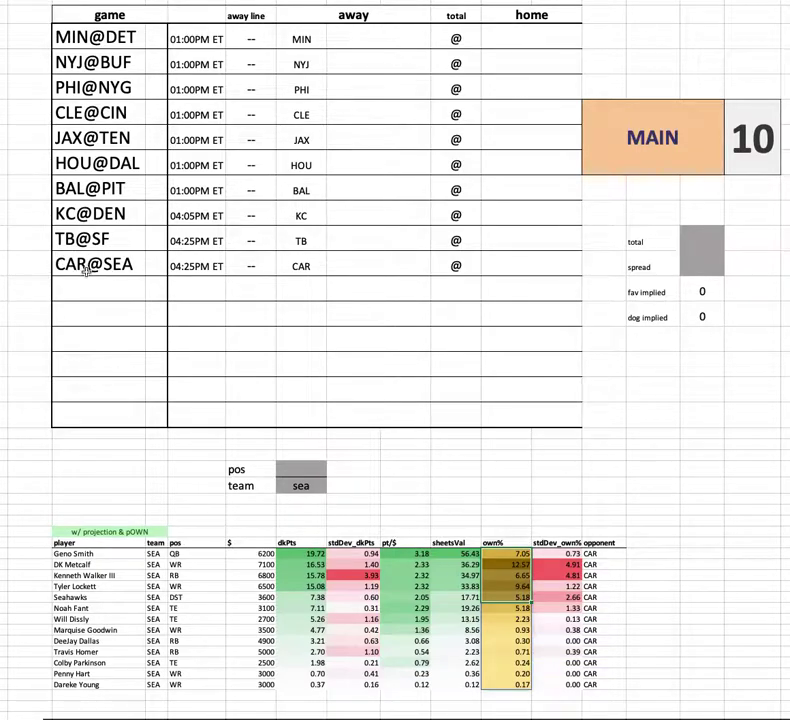
click(456, 38)
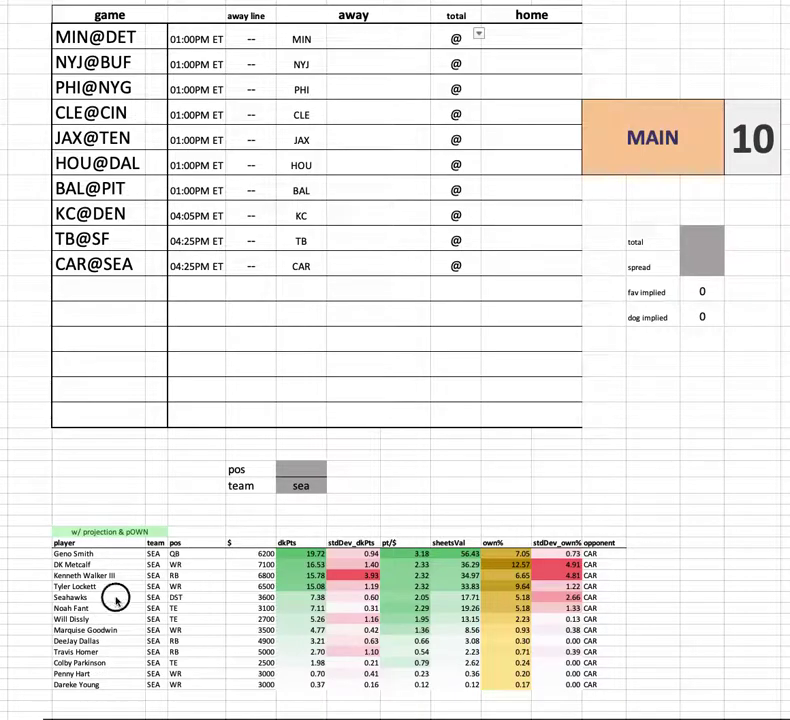
drag(60, 597, 634, 601)
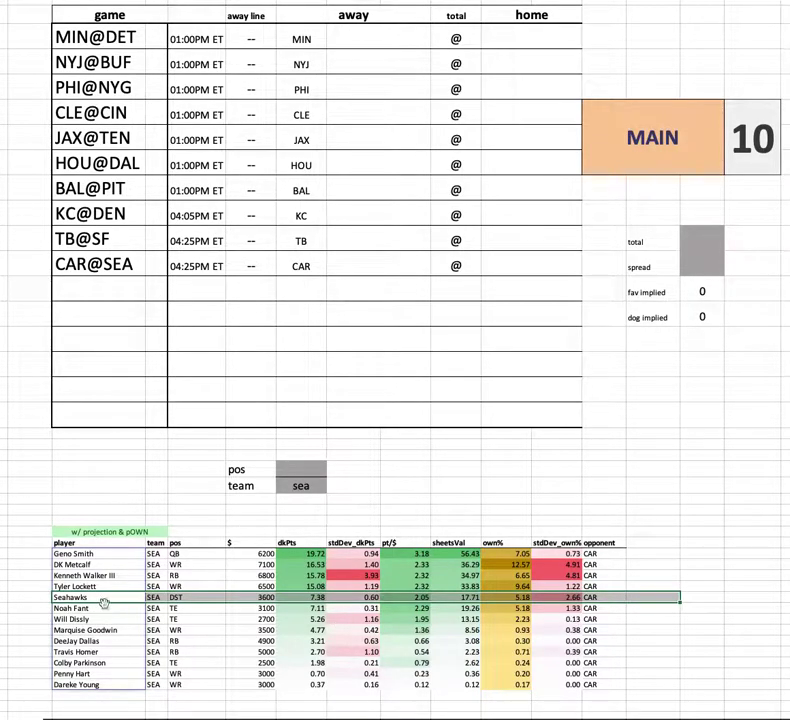
Set the player table's position filter to qb and clear the team filter
click(300, 486)
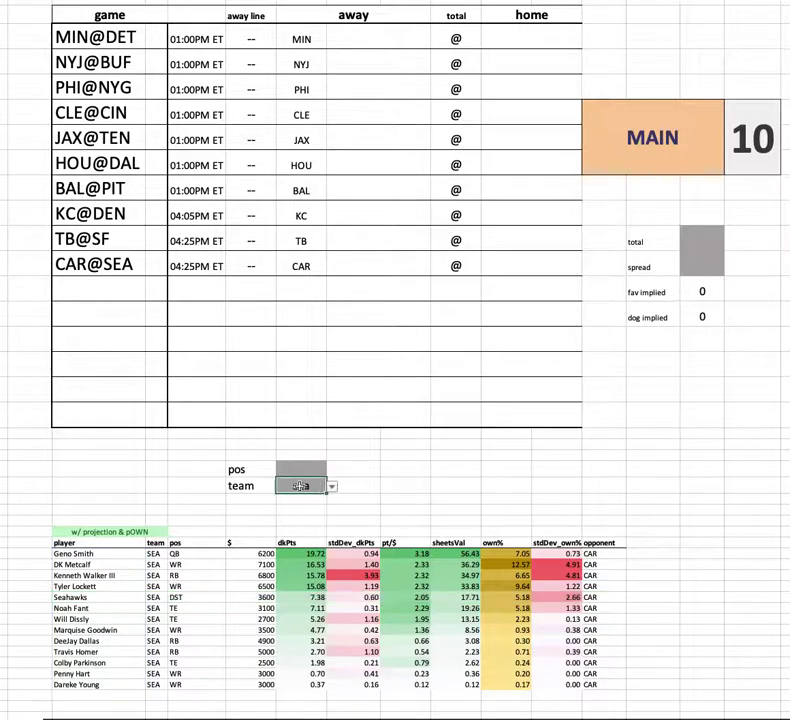
click(327, 474)
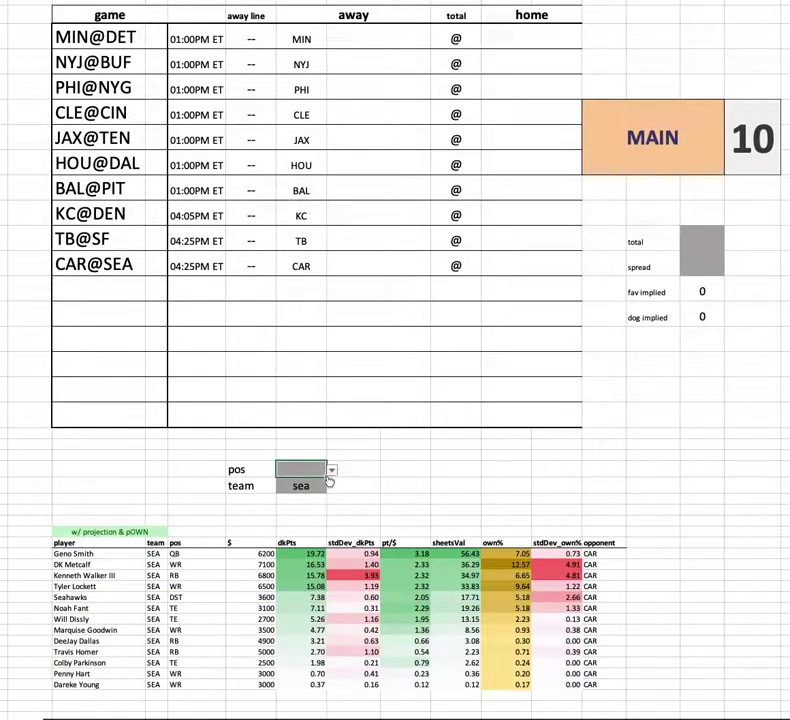
text(qb)
click(305, 486)
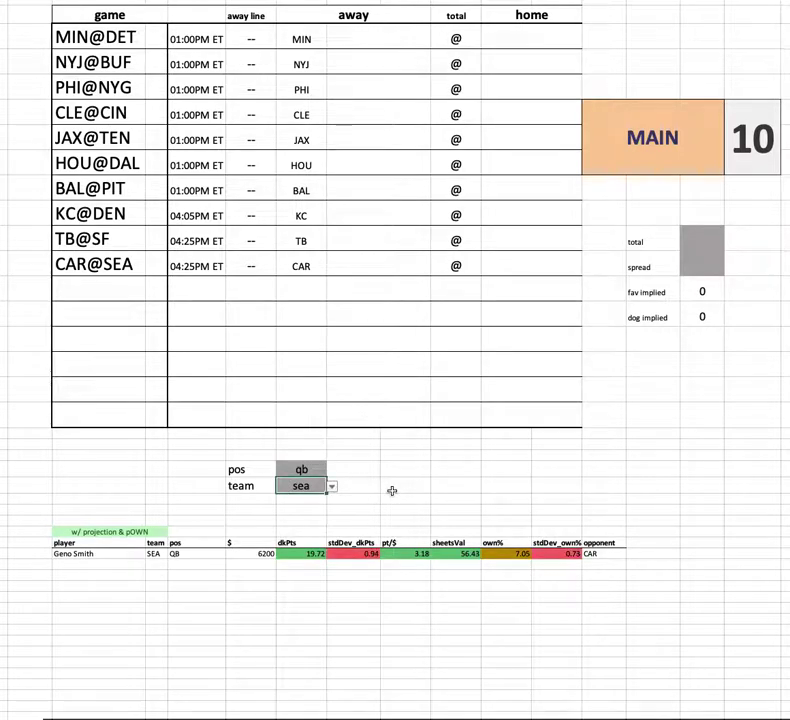
key(Delete)
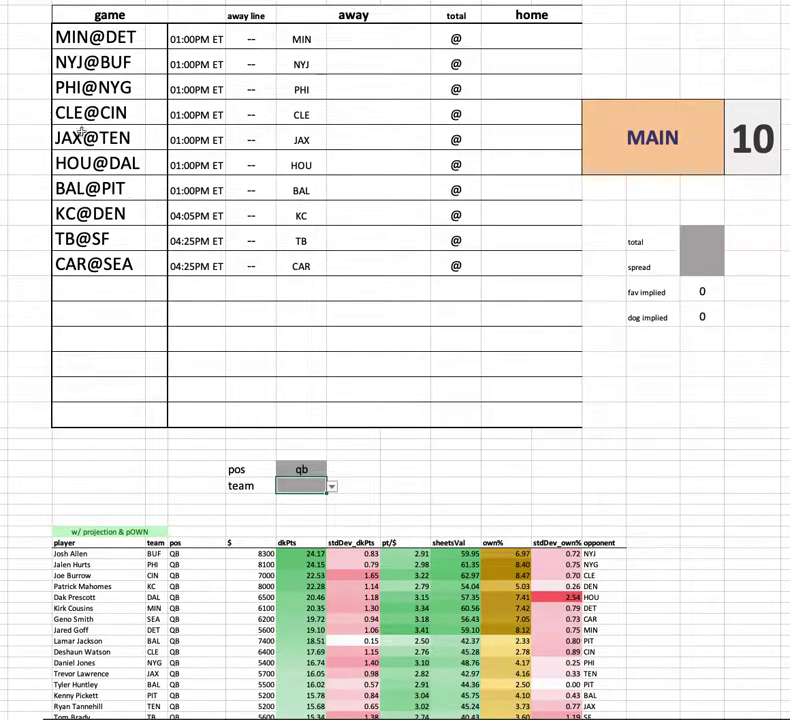
Go over the slate's game list, including CAR@SEA, BAL@PIT, JAX@TEN and NYJ@BUF
click(78, 263)
key(ctrl+shift+Up)
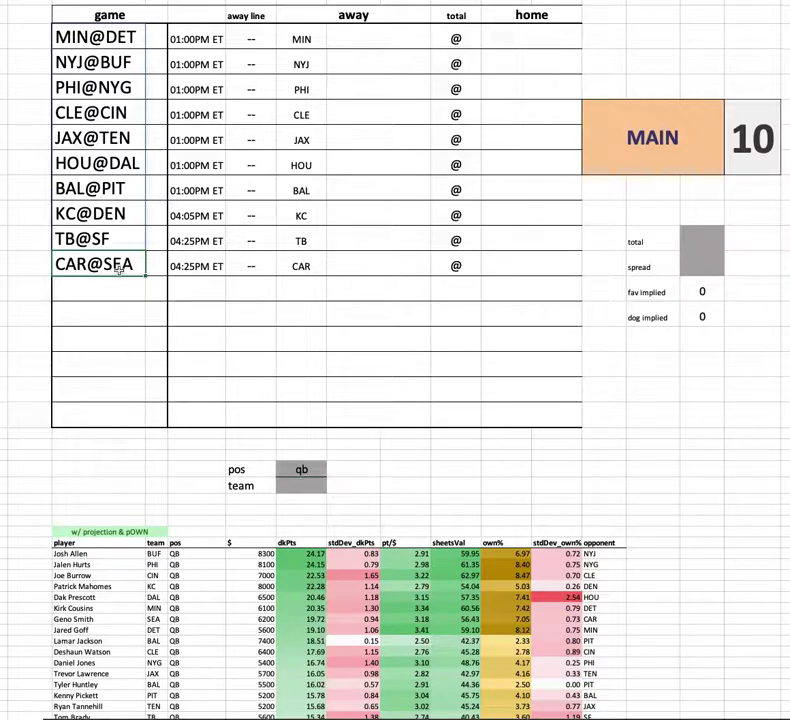
click(105, 197)
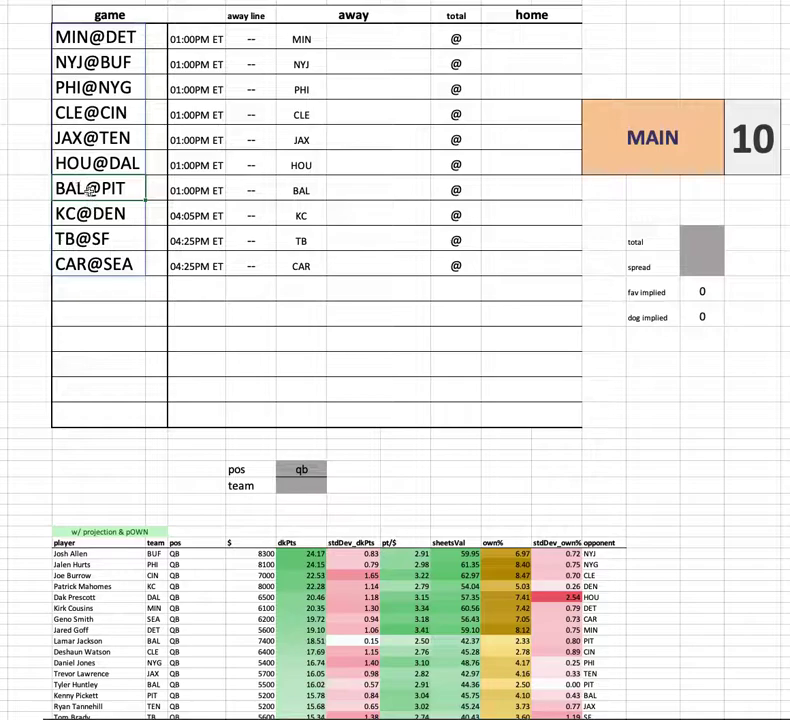
click(108, 138)
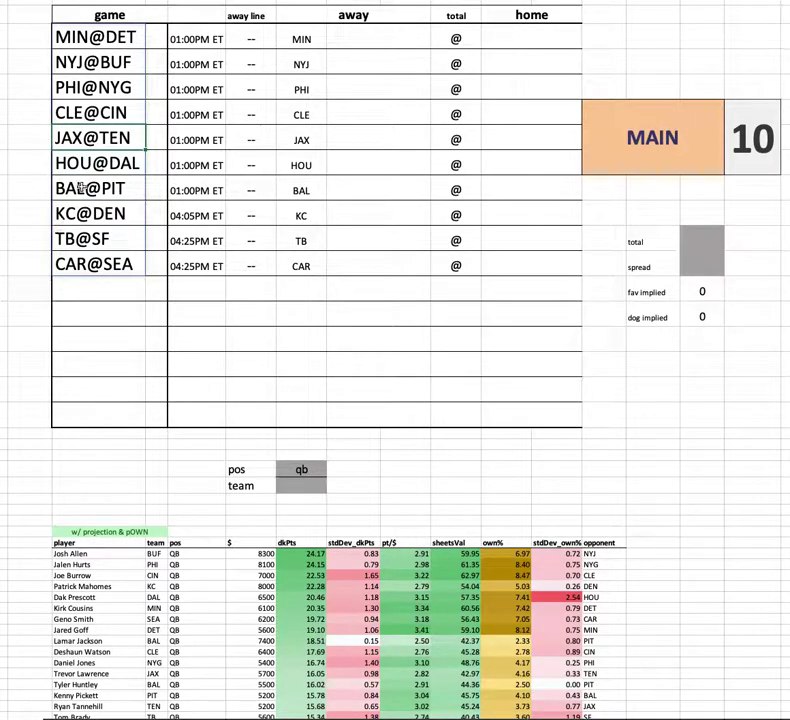
click(70, 62)
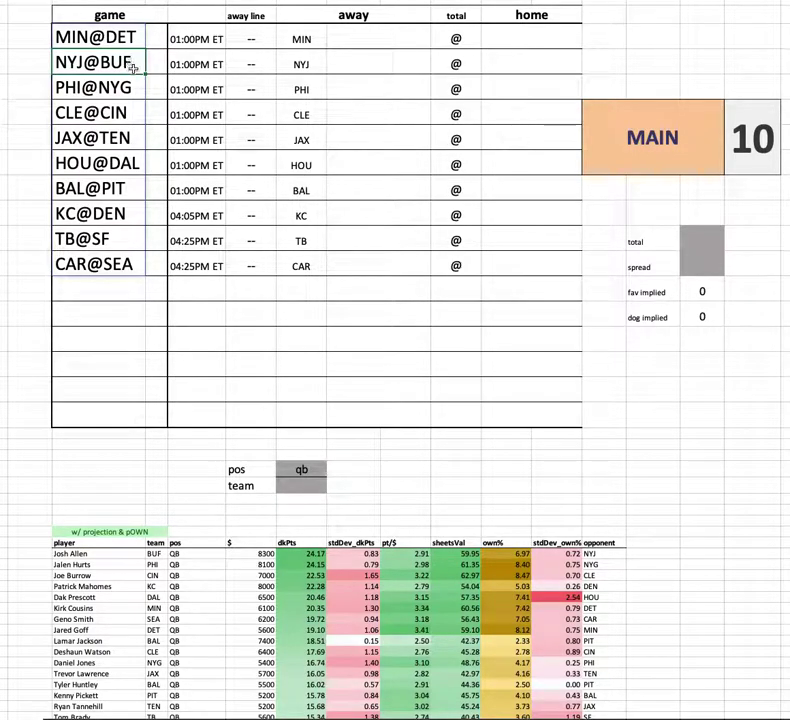
Select all games from MIN@DET to CAR@SEA and look through the full quarterback table
click(353, 468)
click(465, 467)
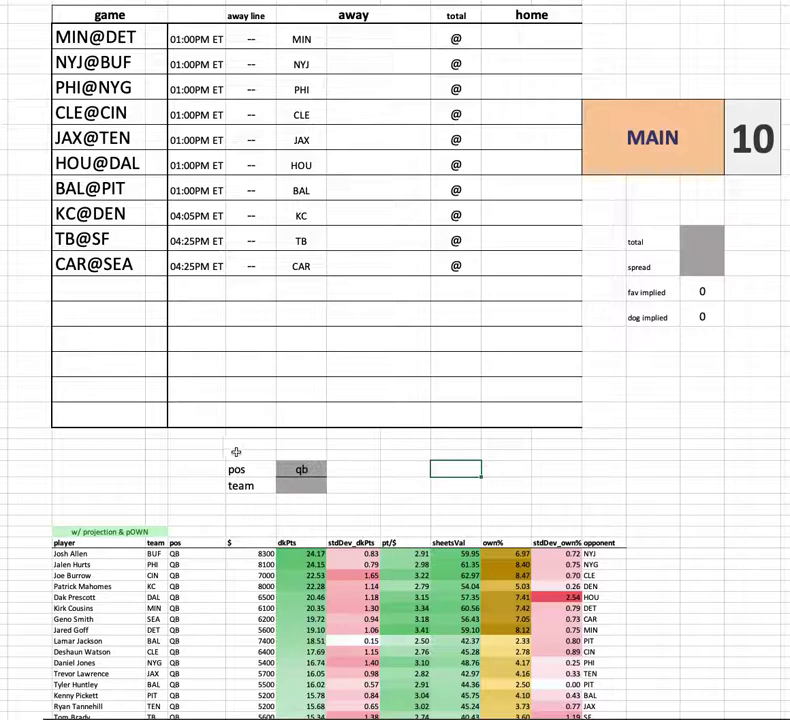
drag(206, 455, 439, 506)
click(451, 477)
drag(97, 37, 62, 264)
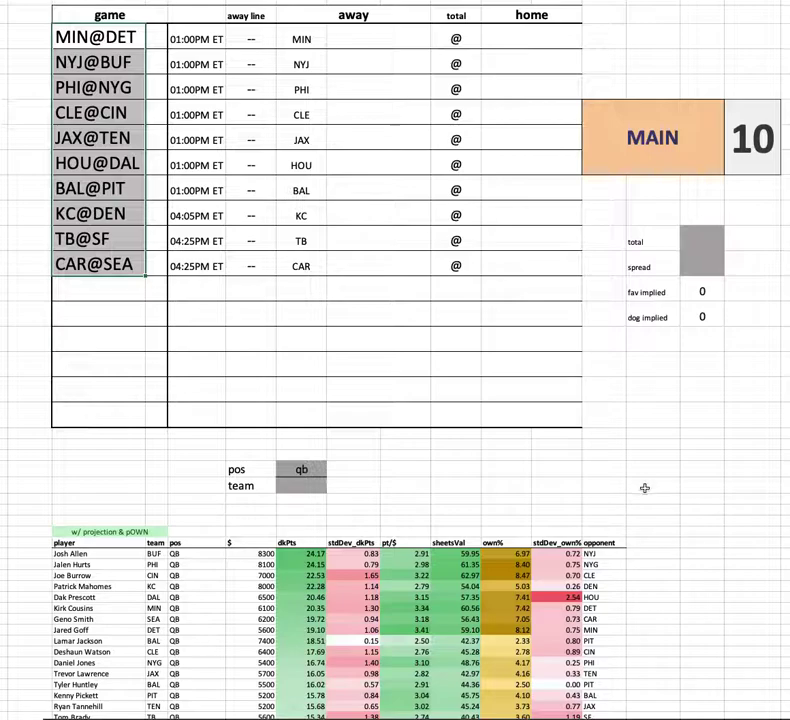
scroll(644, 488, down, 2)
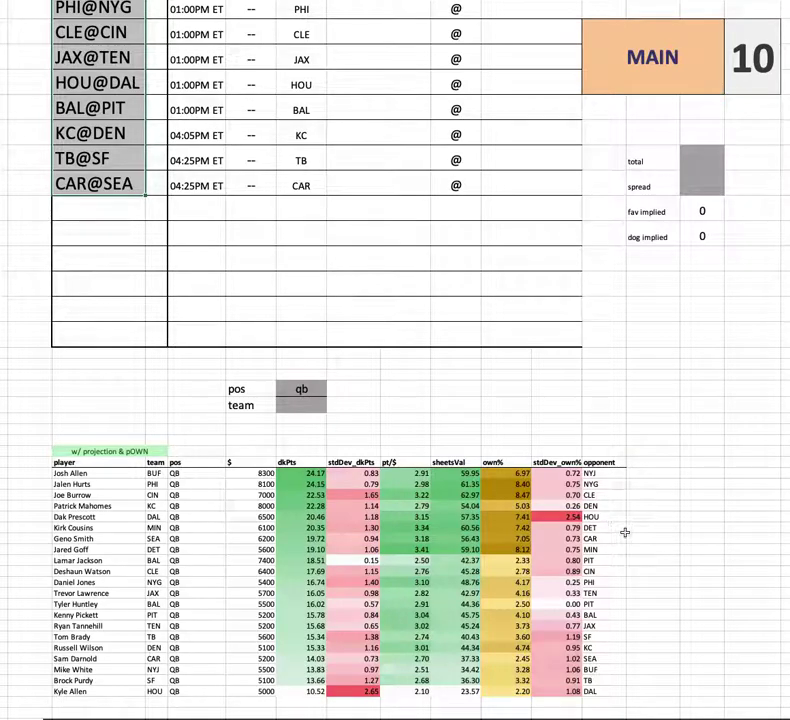
scroll(663, 441, up, 1)
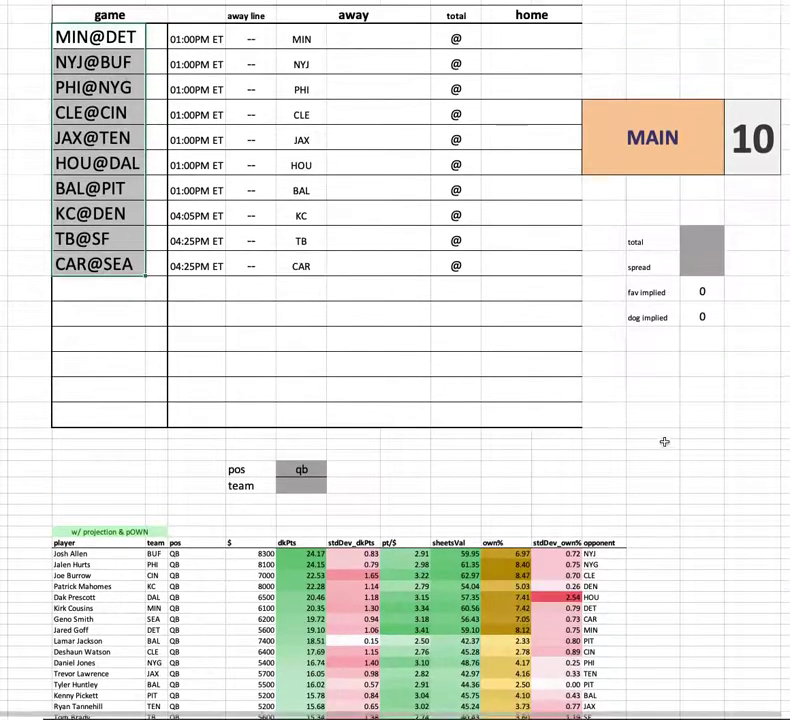